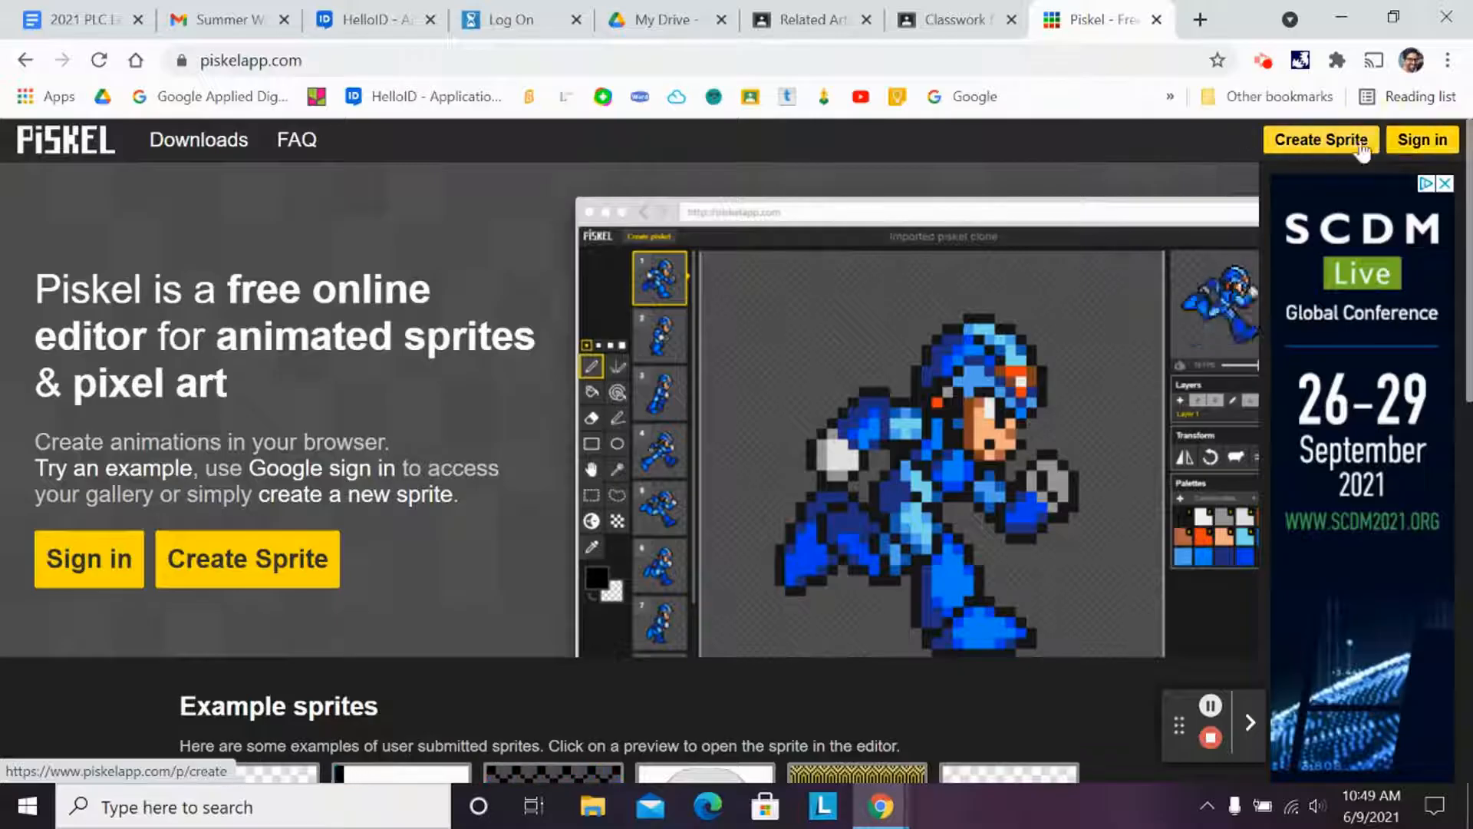
# Sign in to Piskel with the first listed Google account and create a new sprite
pyautogui.click(1421, 140)
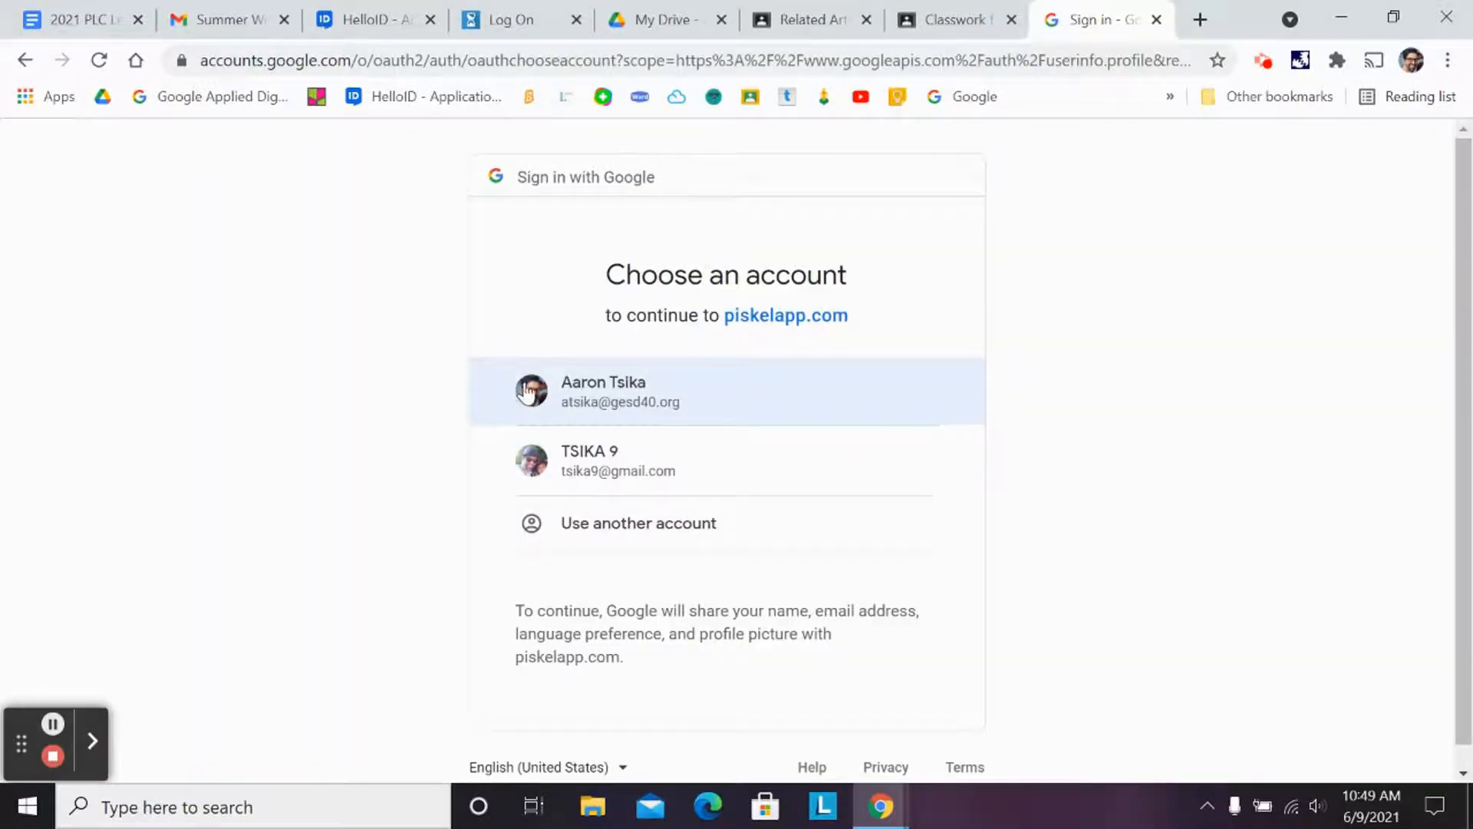
pyautogui.click(614, 396)
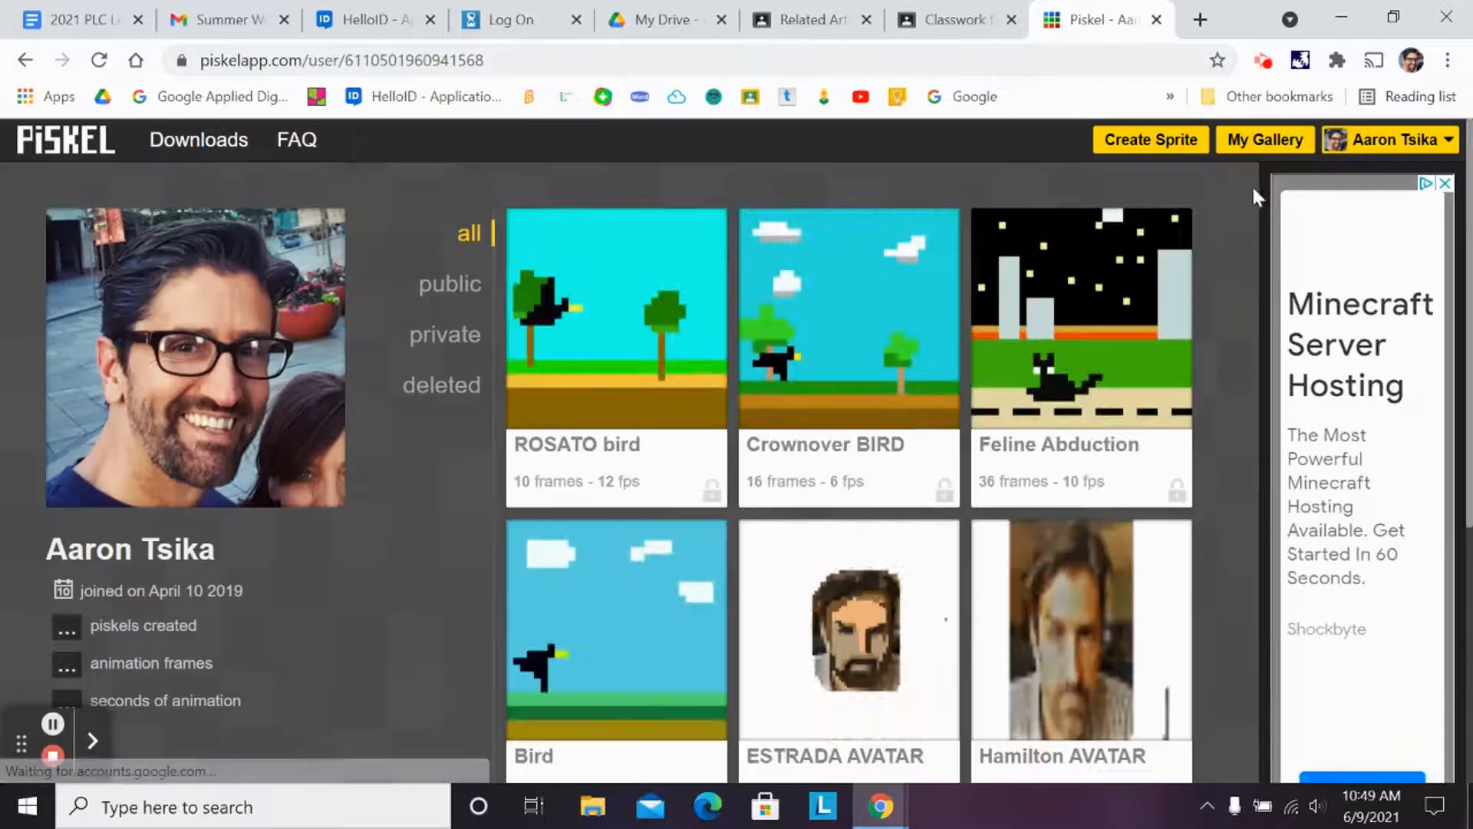
pyautogui.scroll(-5, 978, 512)
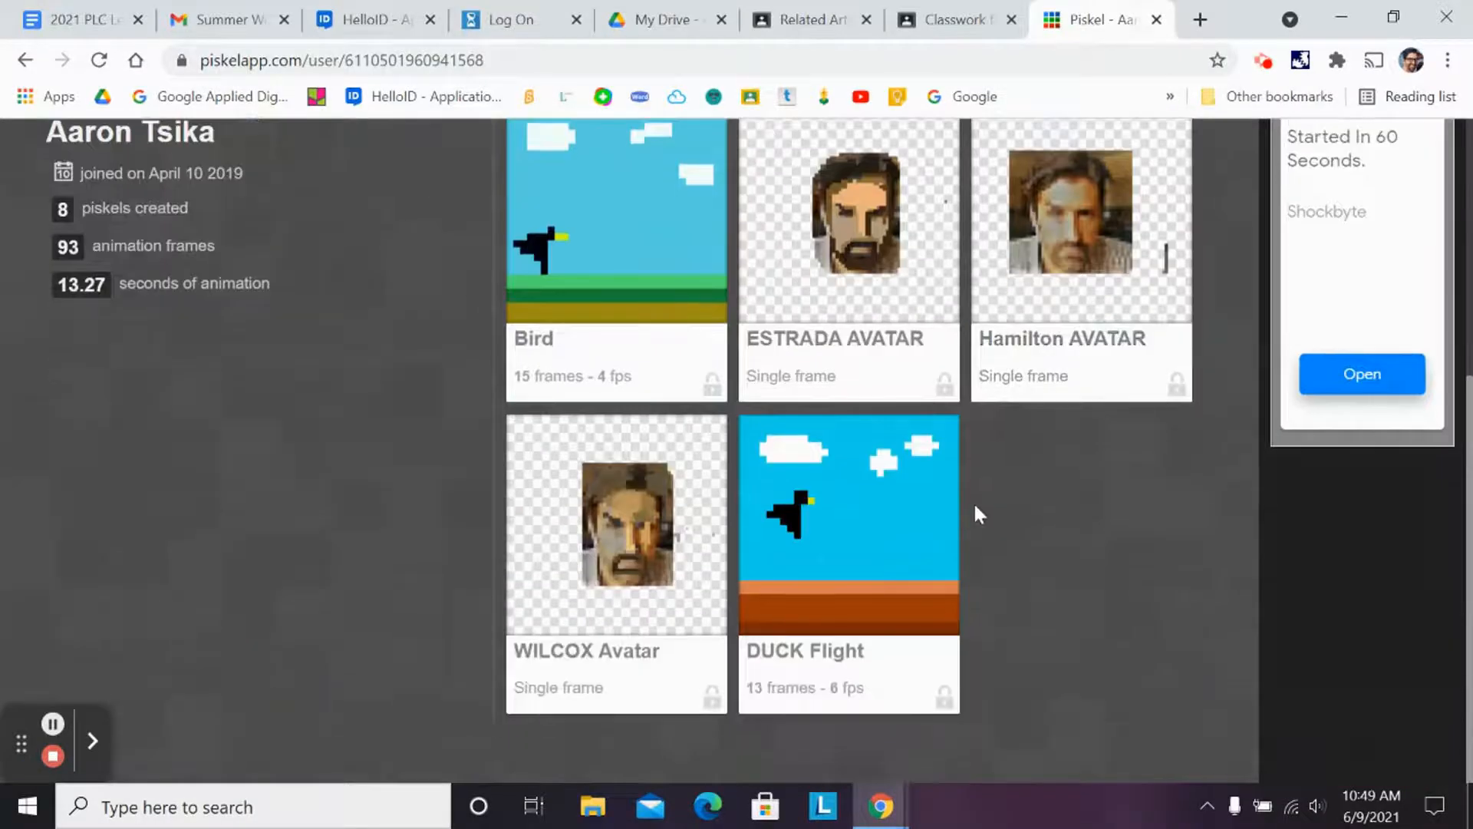
pyautogui.scroll(5, 970, 499)
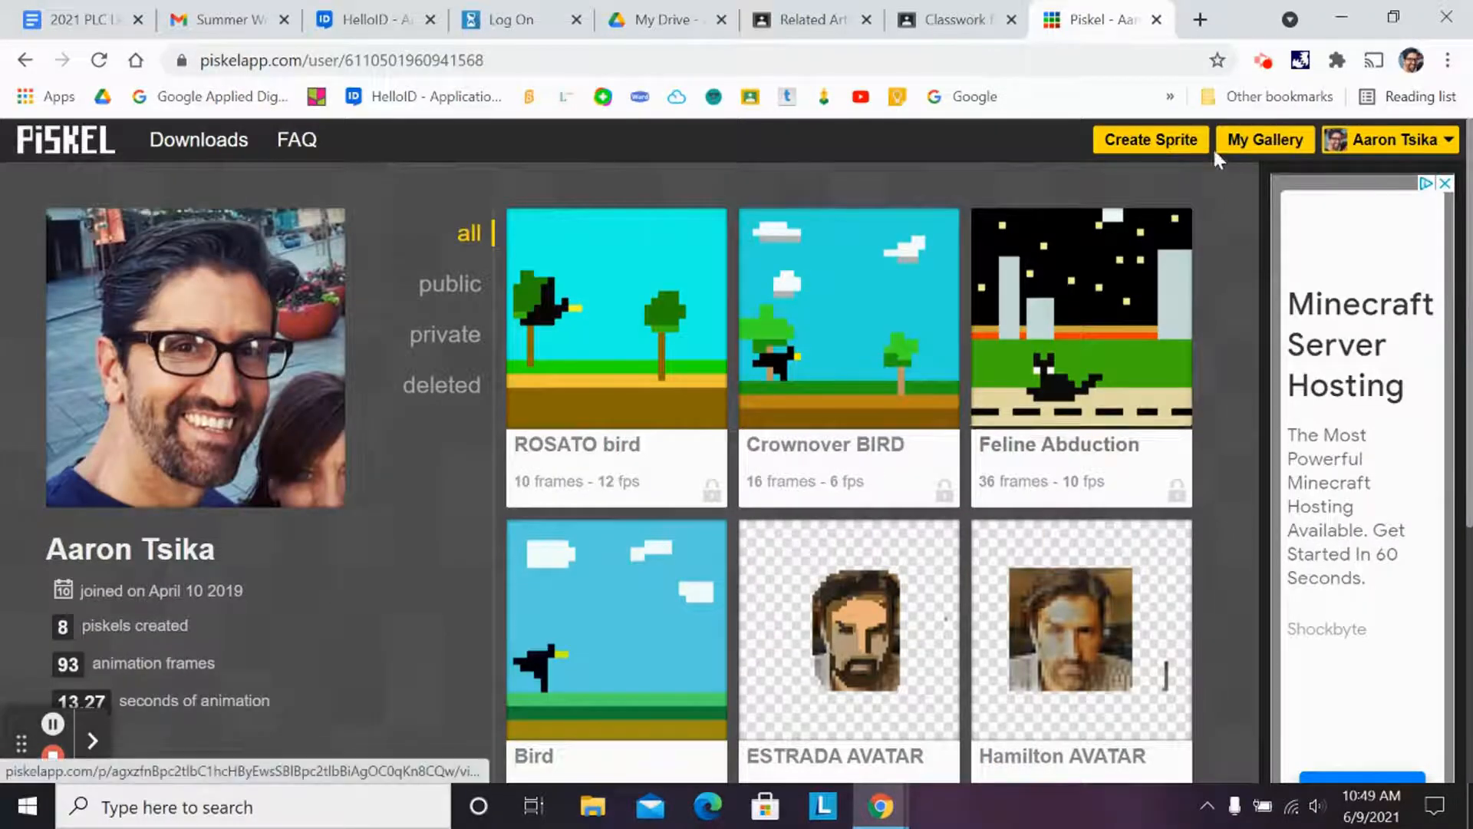
pyautogui.click(1154, 150)
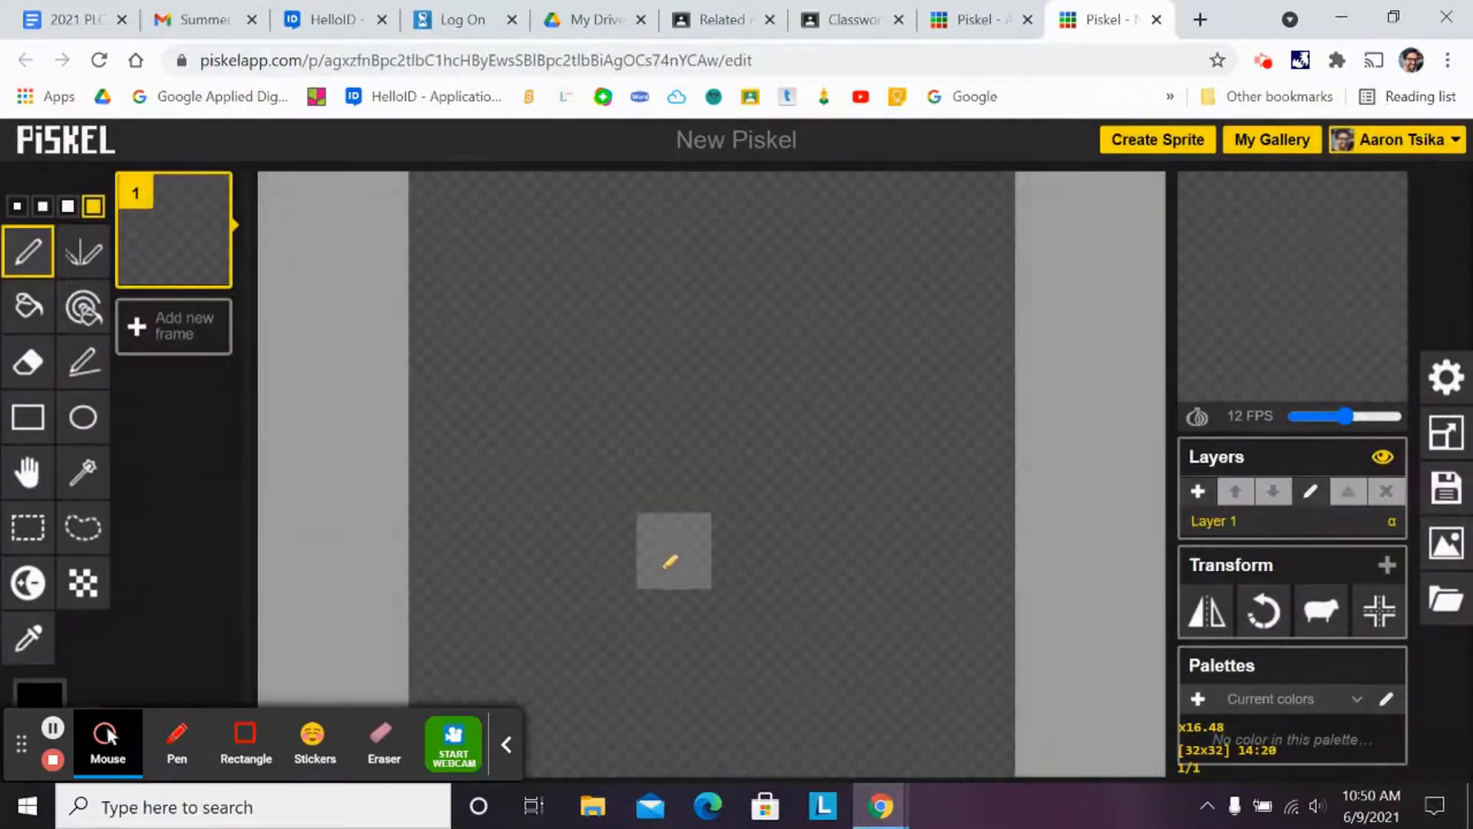
pyautogui.click(500, 744)
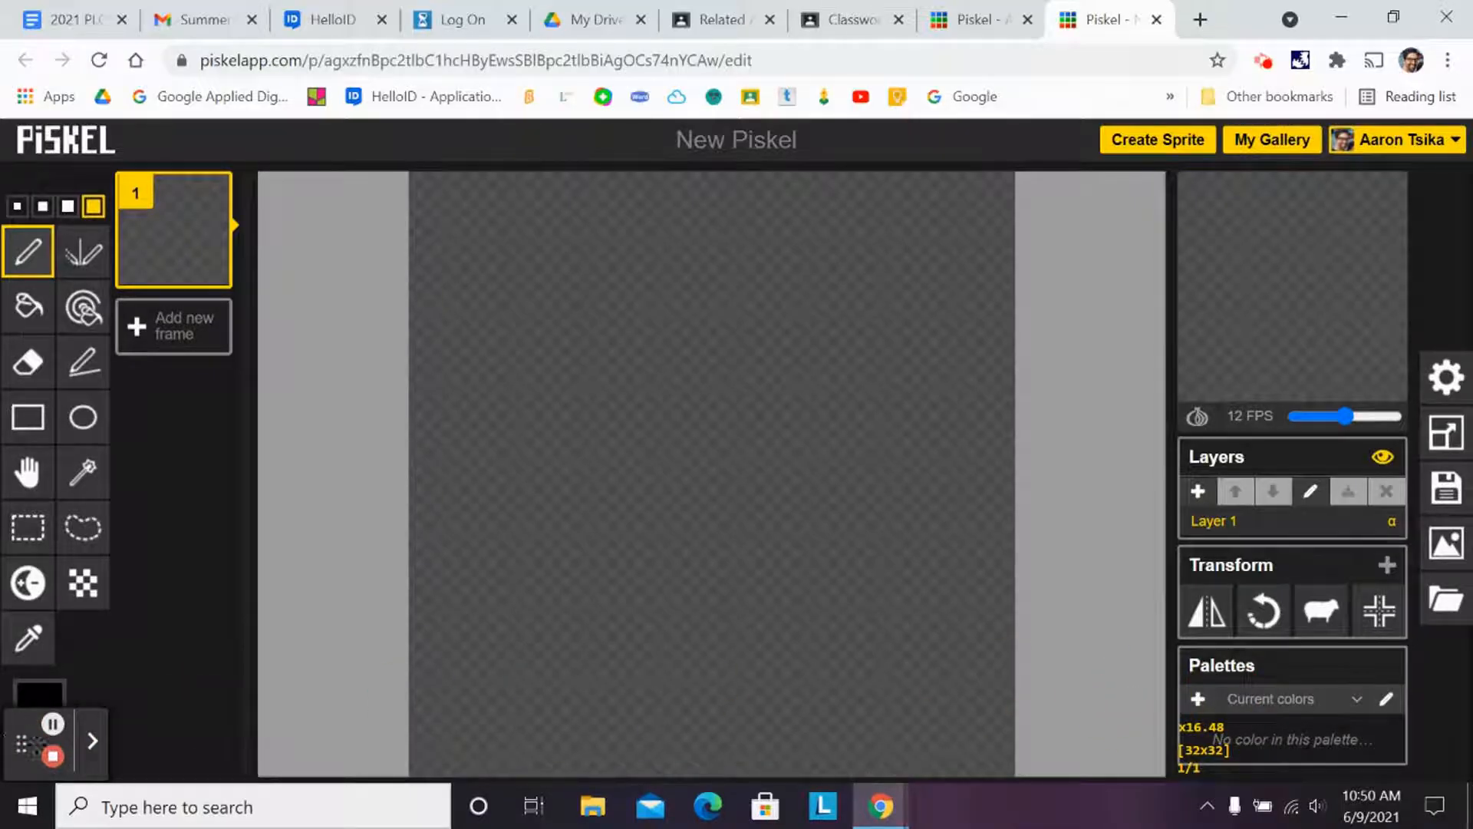
pyautogui.moveTo(23, 746); pyautogui.dragTo(1080, 228)
pyautogui.moveTo(36, 727); pyautogui.dragTo(1091, 225)
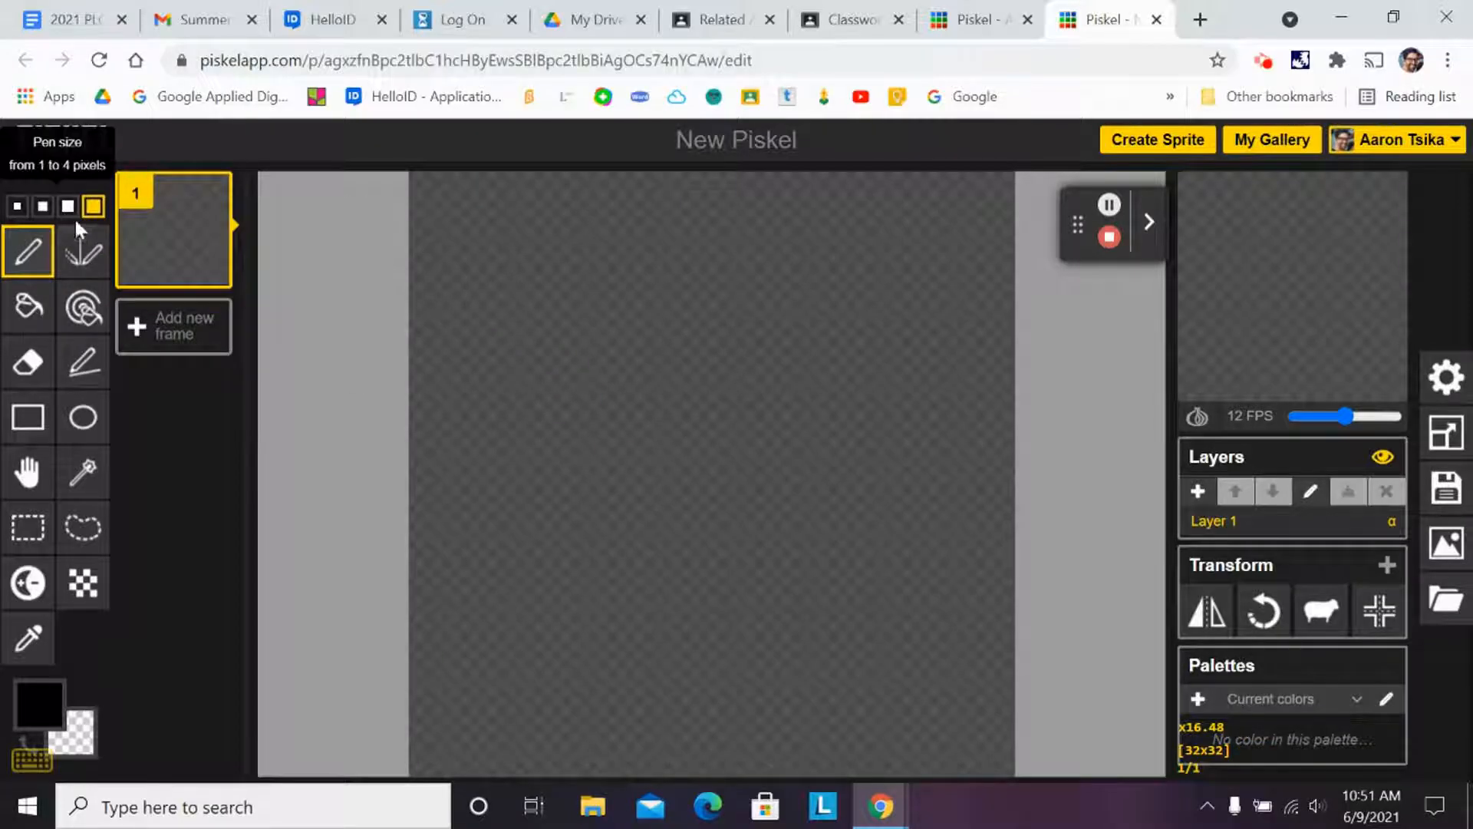
# Try the 1-pixel pen size and return to the 4-pixel size
pyautogui.click(17, 206)
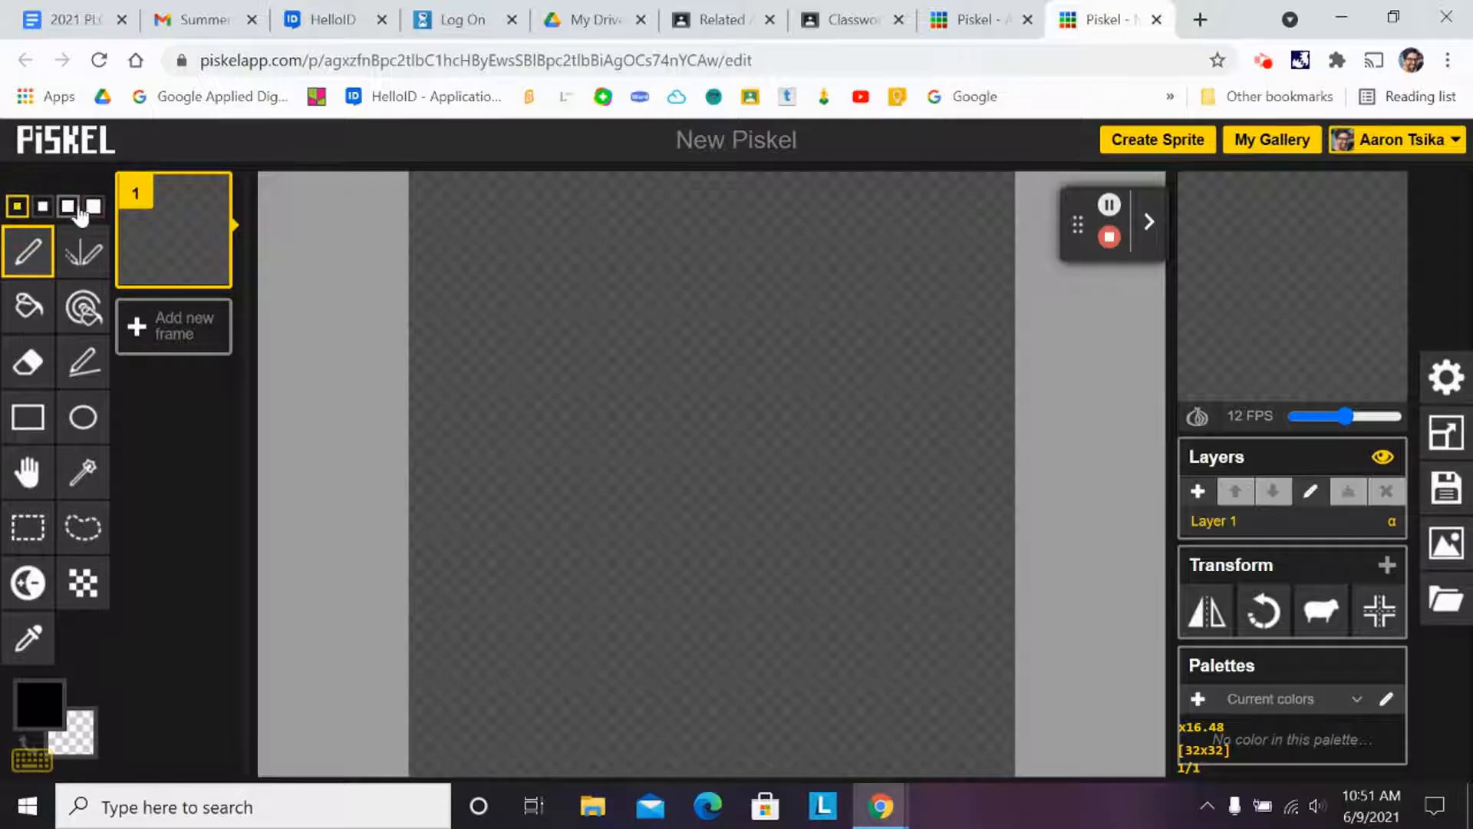
pyautogui.click(92, 208)
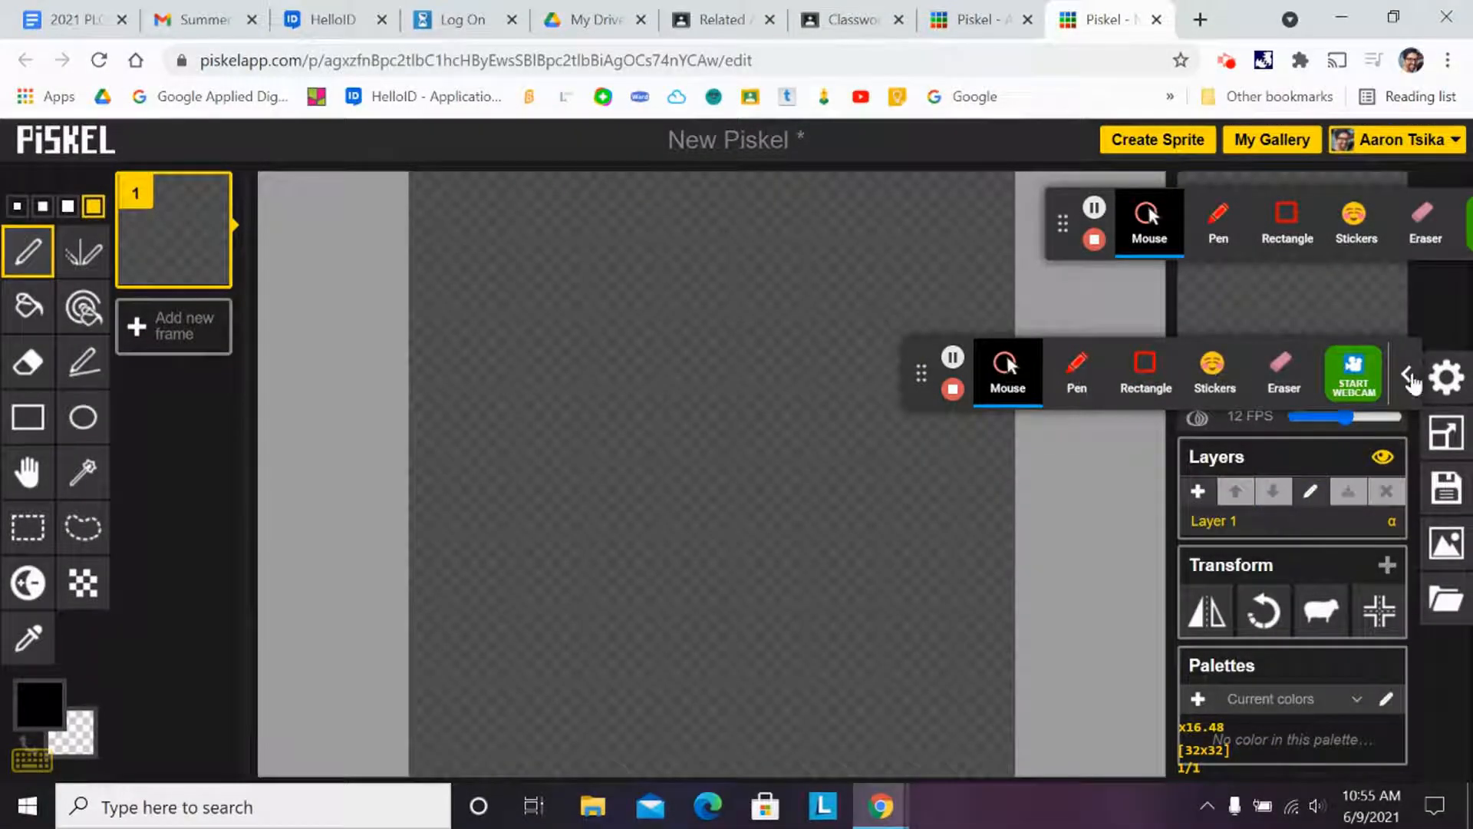
pyautogui.click(1410, 378)
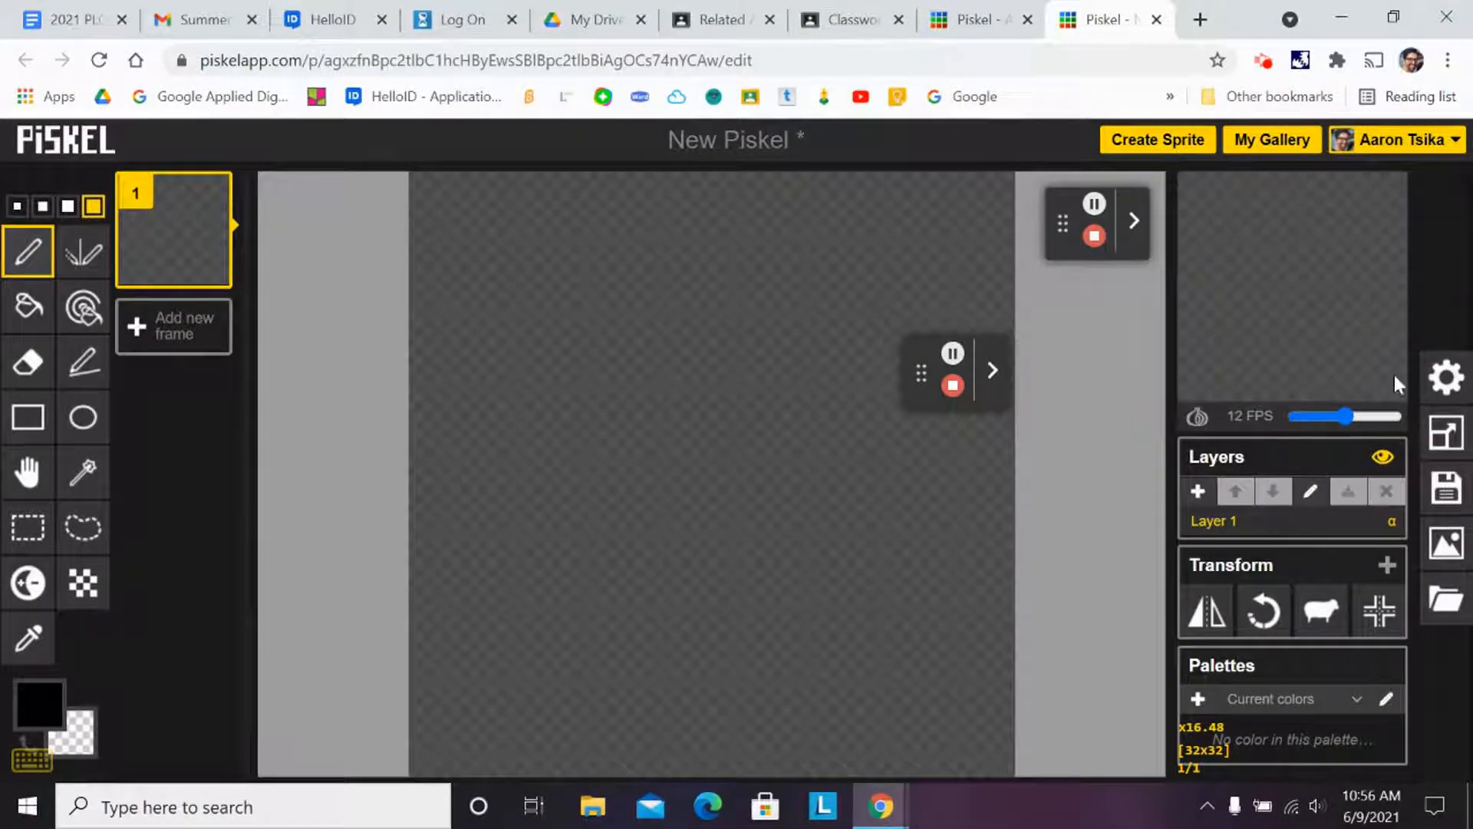
pyautogui.moveTo(923, 373); pyautogui.dragTo(1067, 224)
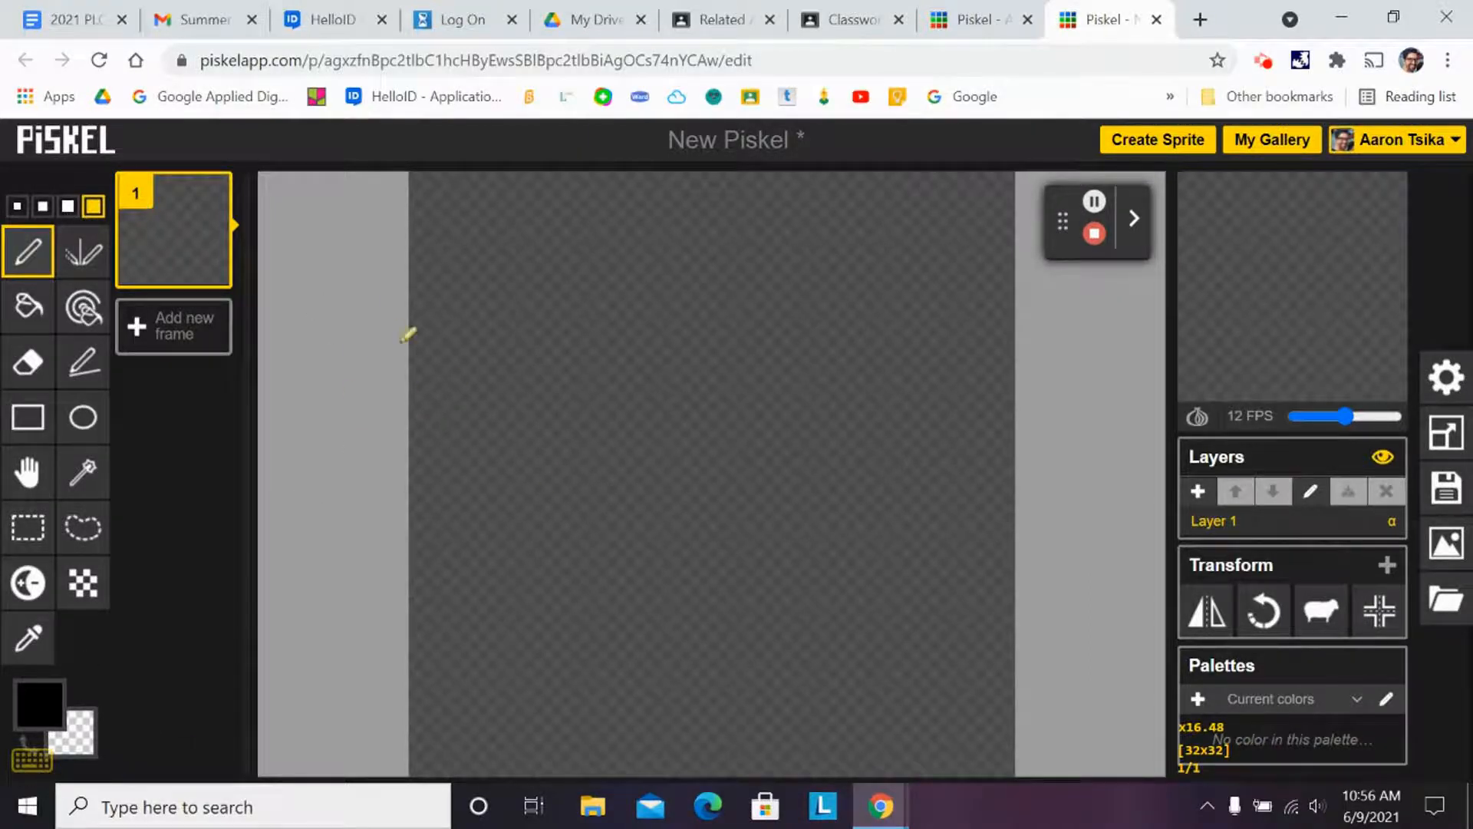
pyautogui.click(16, 205)
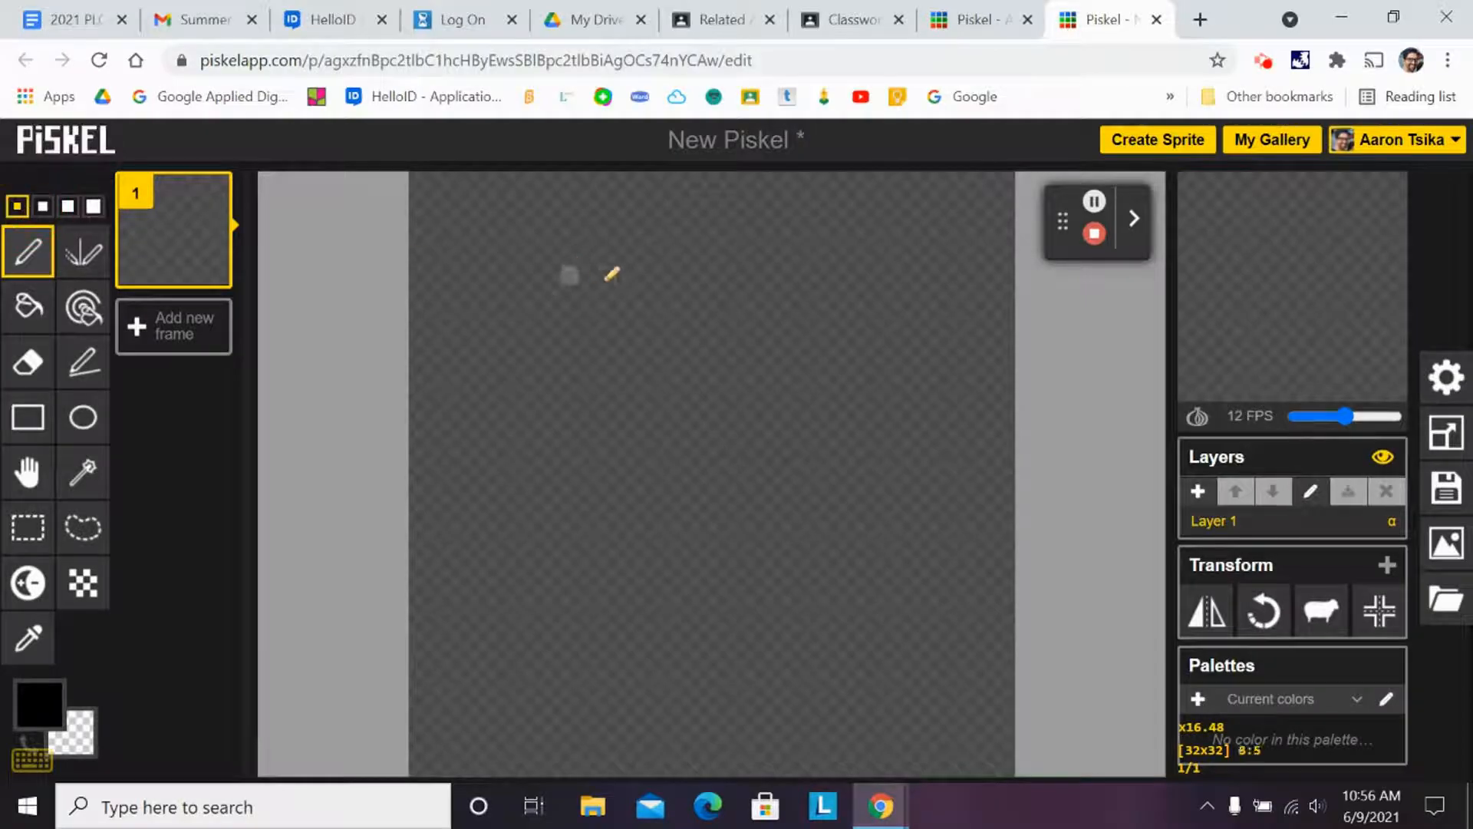
pyautogui.click(87, 211)
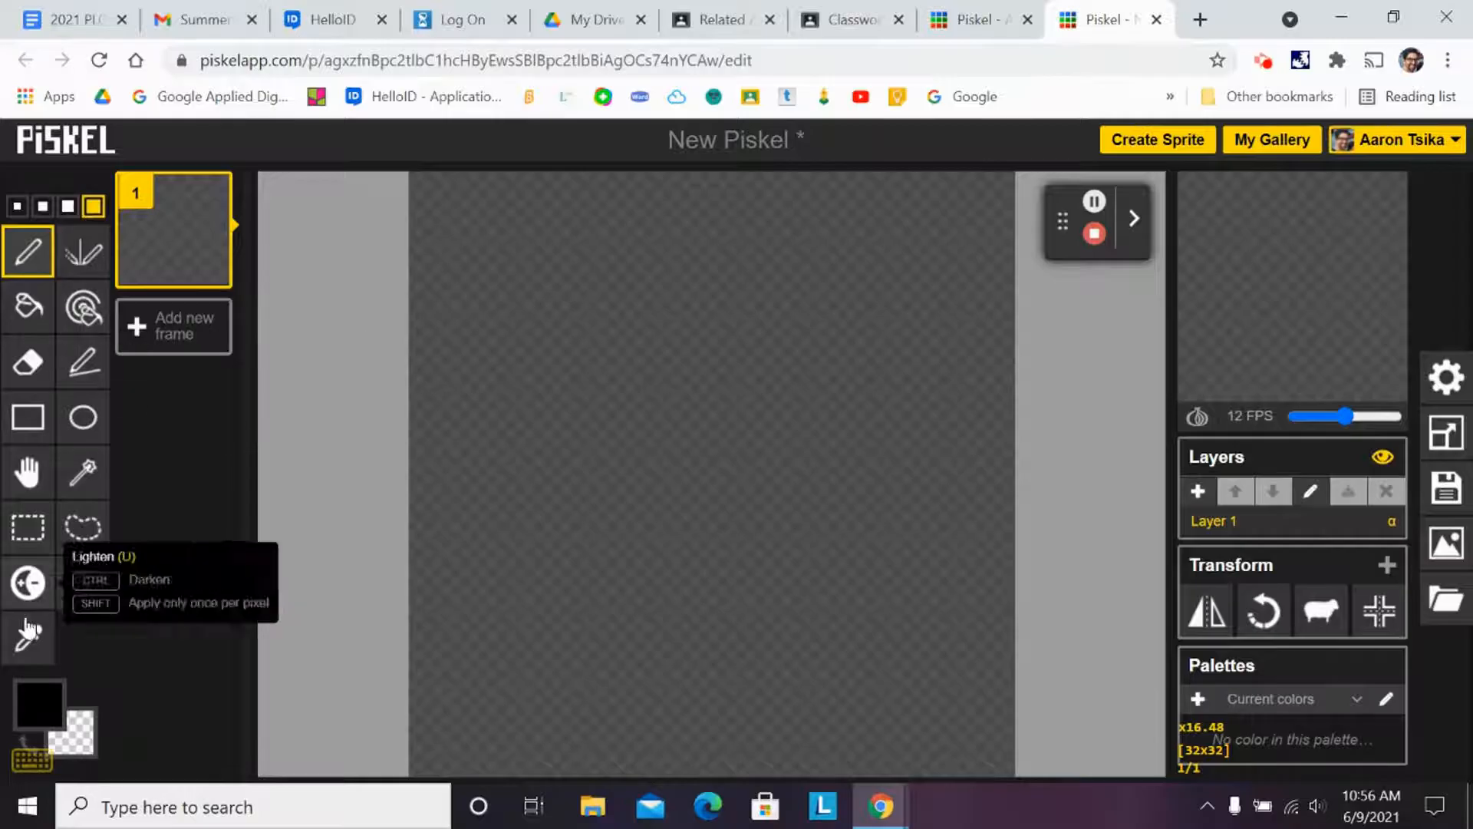
# Set the primary color to a bright sky blue, #13d5fc
pyautogui.click(36, 699)
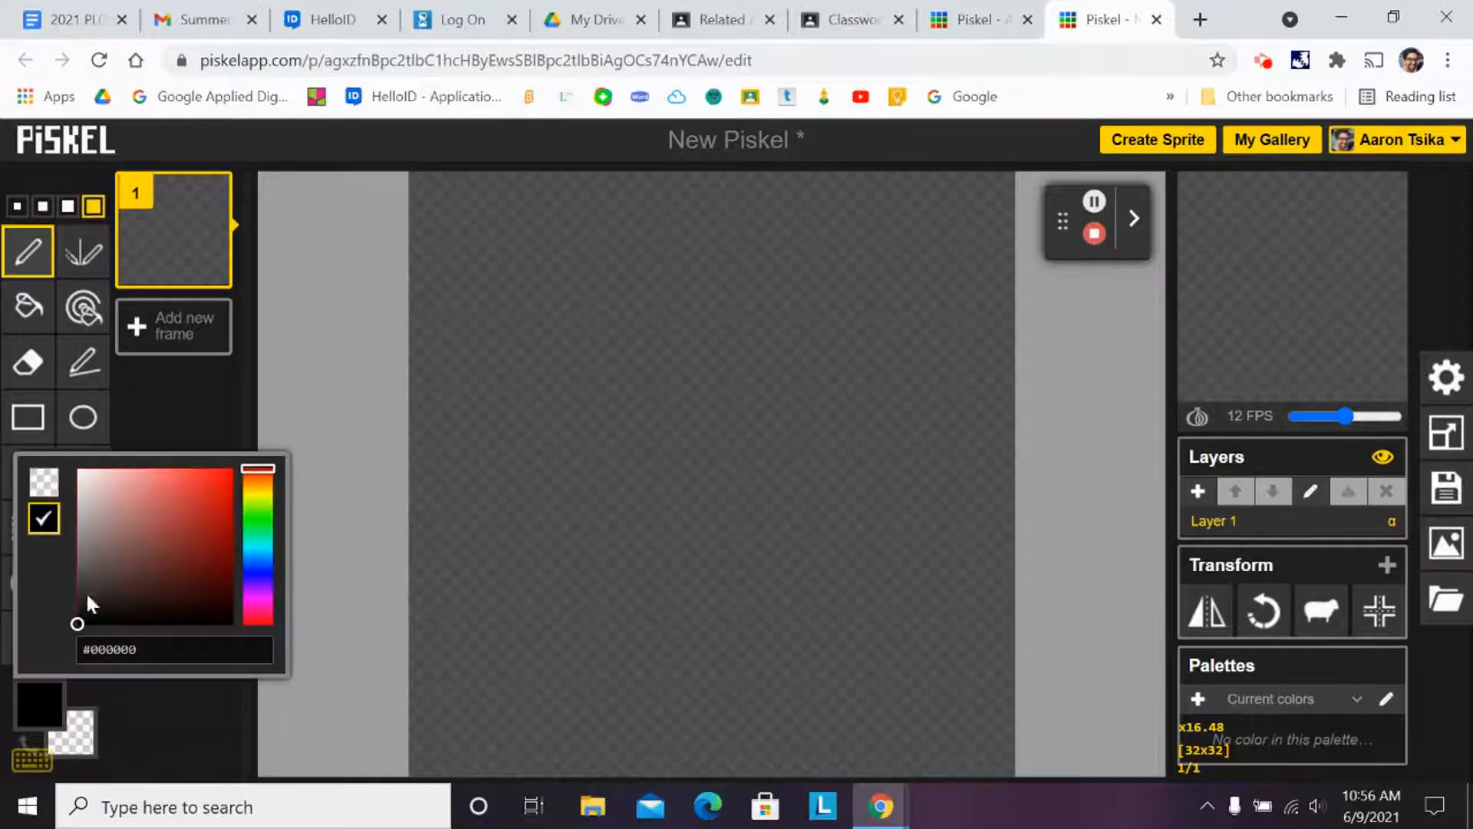
pyautogui.click(265, 550)
pyautogui.moveTo(264, 547); pyautogui.dragTo(261, 547)
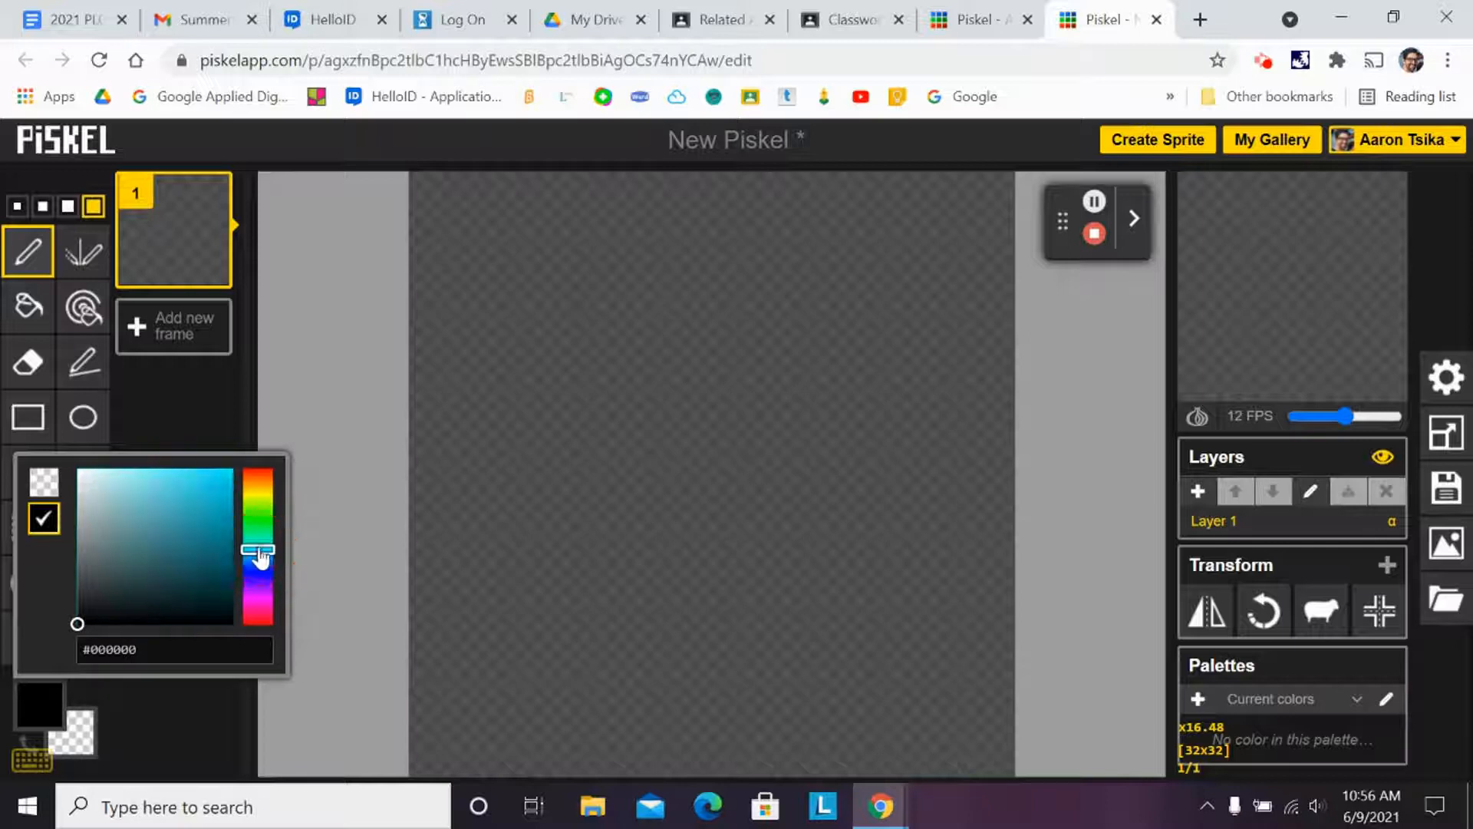
pyautogui.moveTo(260, 554); pyautogui.dragTo(261, 561)
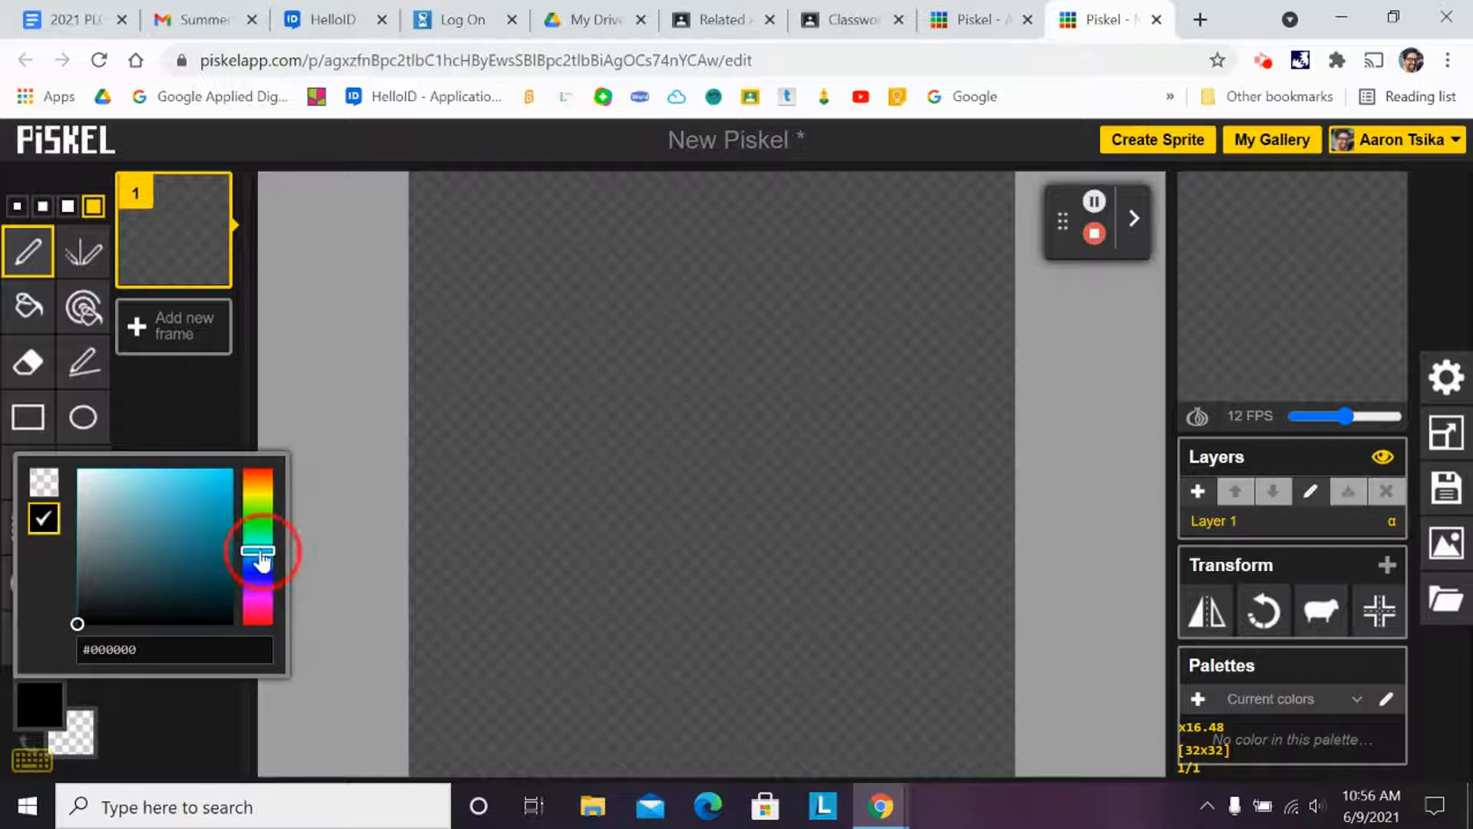
pyautogui.click(222, 471)
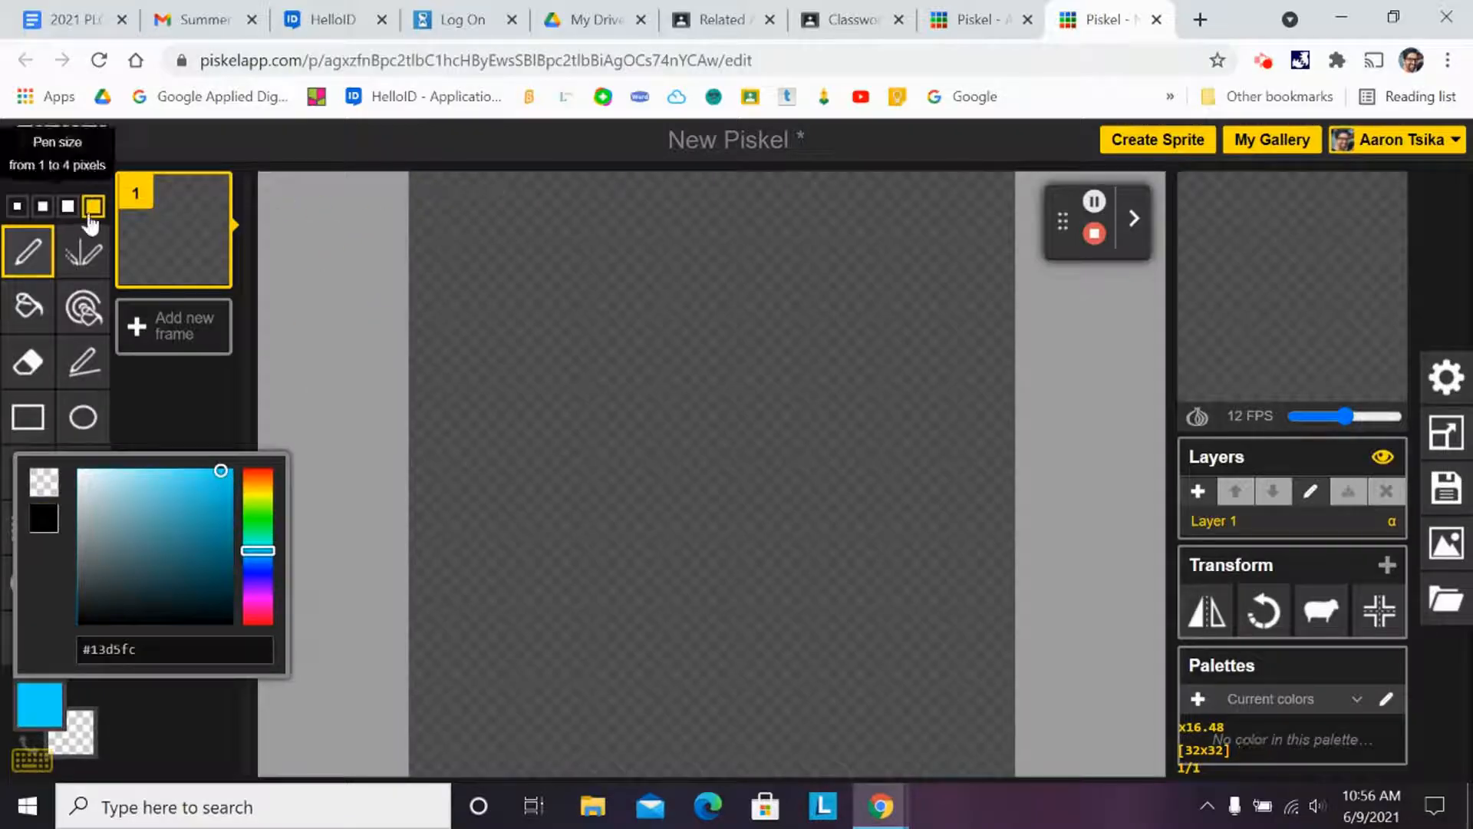
# Paint the upper half of the canvas solid sky blue with the 4-pixel Pen tool, covering the full width
pyautogui.moveTo(431, 206)
pyautogui.mouseDown()
pyautogui.moveTo(745, 227)
pyautogui.moveTo(1015, 216)
pyautogui.moveTo(982, 214)
pyautogui.mouseUp()
pyautogui.moveTo(672, 214)
pyautogui.mouseDown()
pyautogui.moveTo(565, 215)
pyautogui.moveTo(829, 212)
pyautogui.mouseUp()
pyautogui.moveTo(408, 285); pyautogui.dragTo(965, 289)
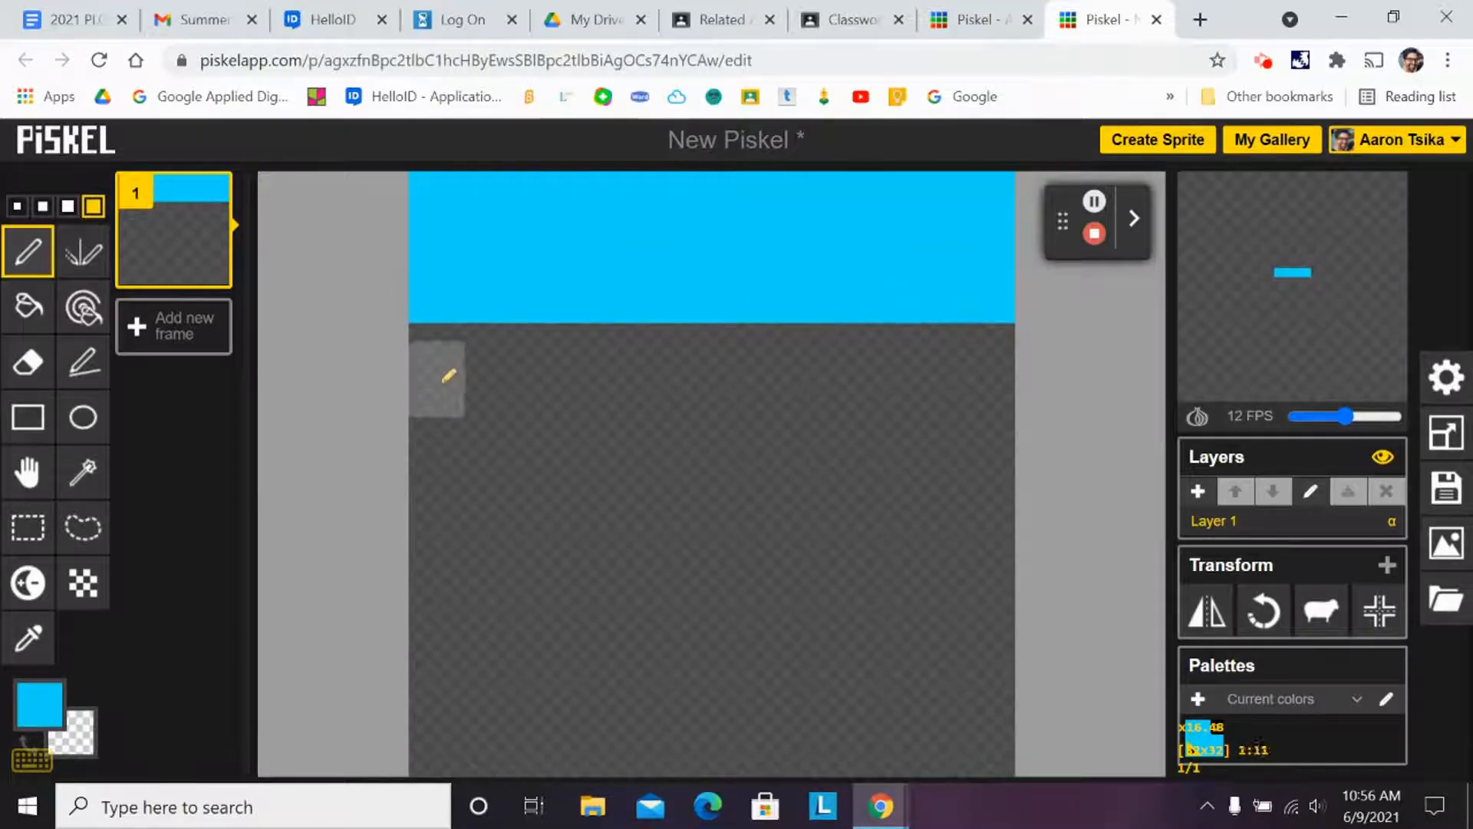
pyautogui.moveTo(448, 360)
pyautogui.mouseDown()
pyautogui.moveTo(1001, 370)
pyautogui.moveTo(813, 362)
pyautogui.mouseUp()
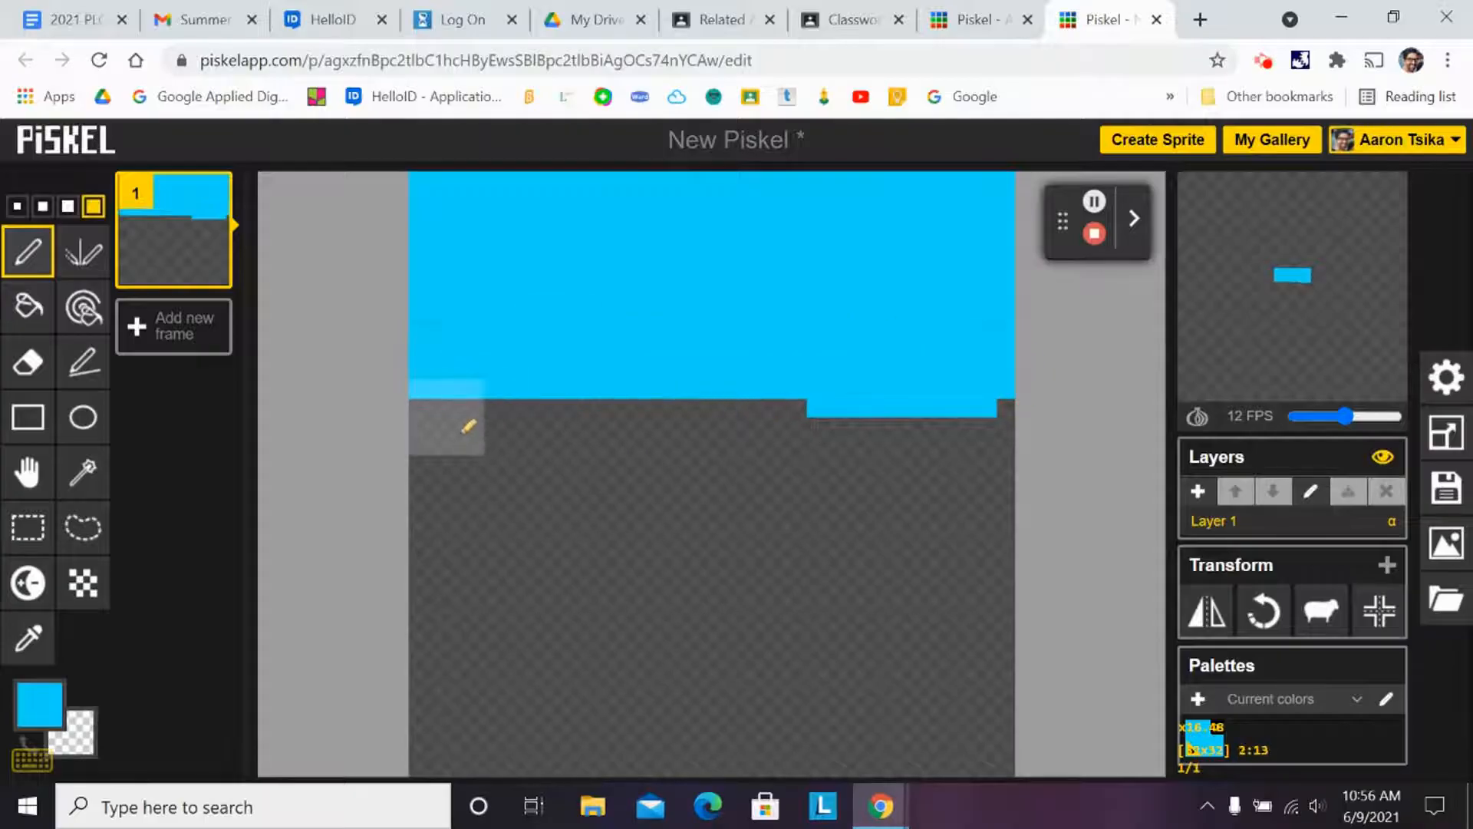
pyautogui.moveTo(445, 430); pyautogui.dragTo(1009, 445)
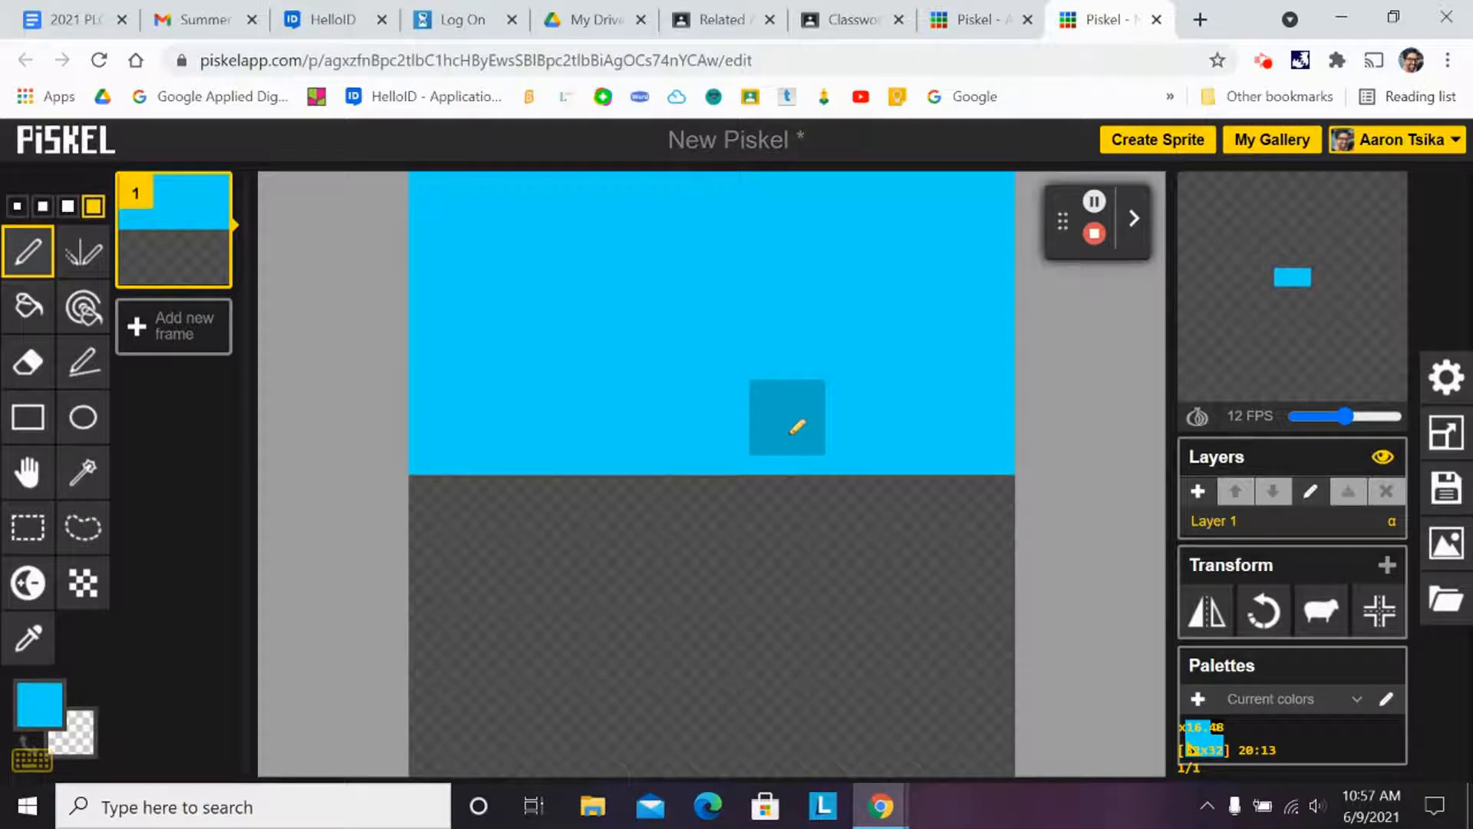
# Undo the most recent sky strokes one after another
pyautogui.hotkey('ctrl', 'z')
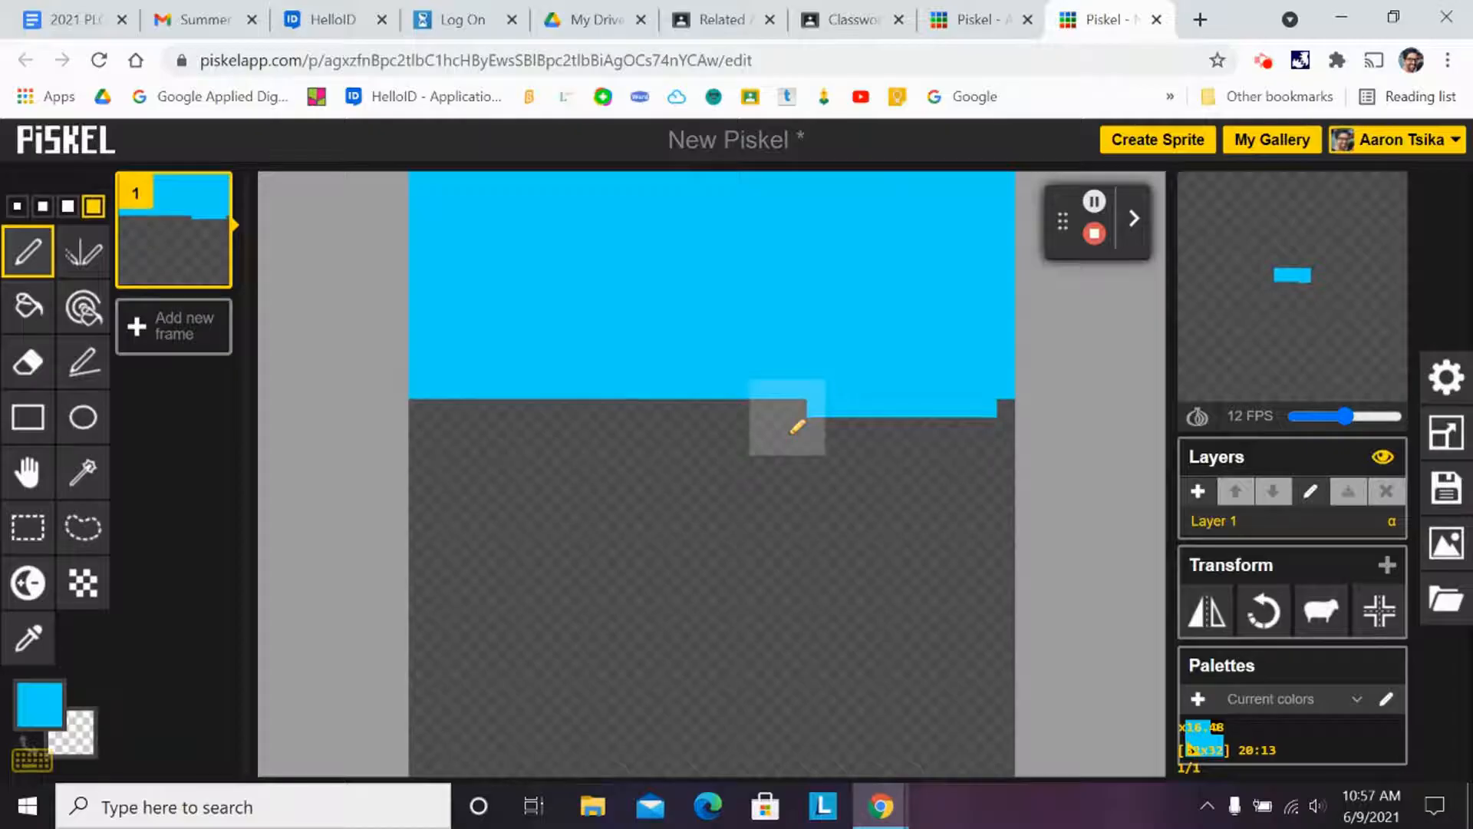
pyautogui.hotkey('ctrl', 'z')
pyautogui.hotkey('ctrl', 'z')
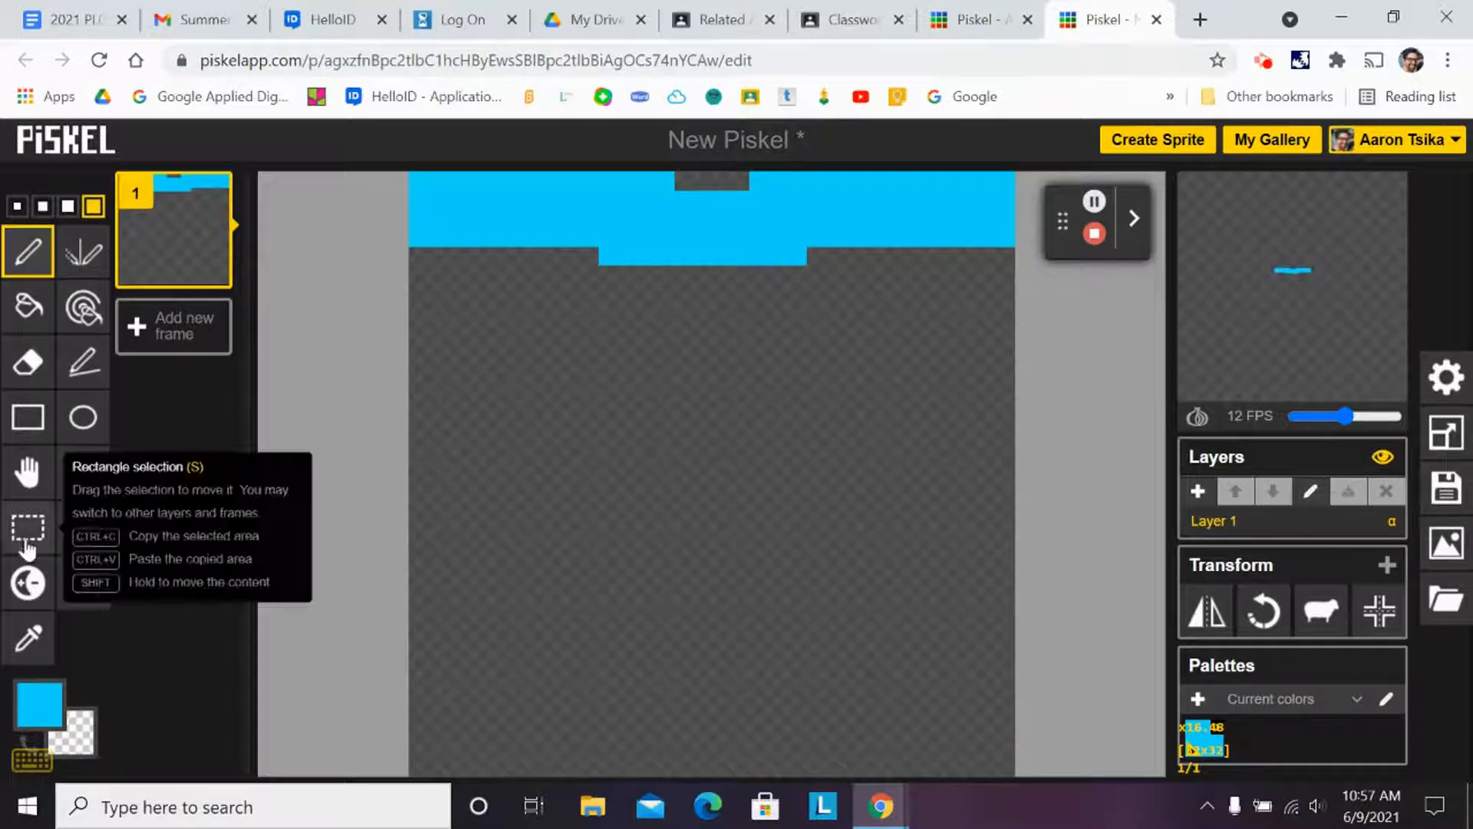
# Look up the undo and redo entries in the keyboard shortcuts list, and close the list
pyautogui.click(32, 761)
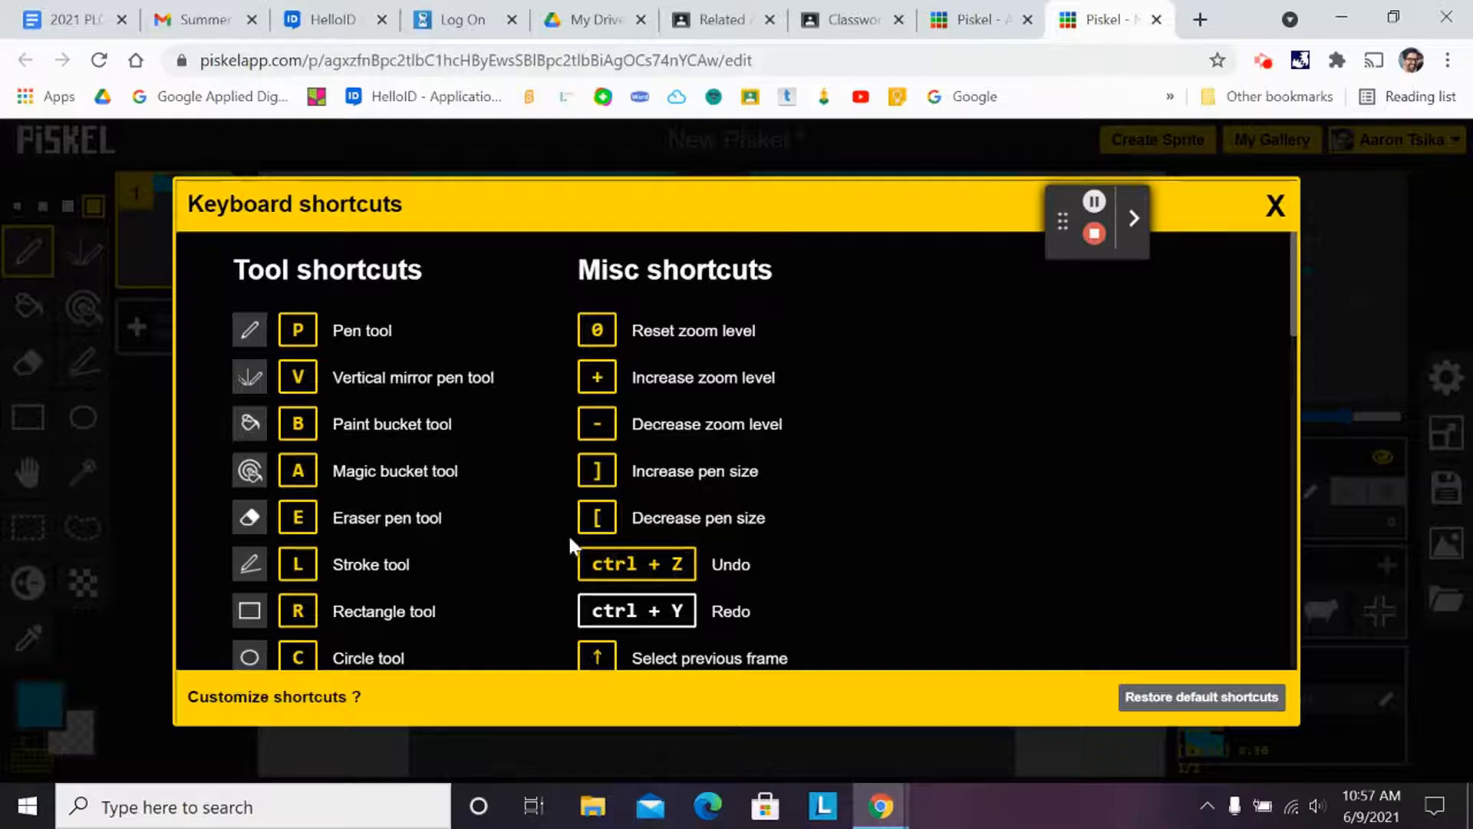
pyautogui.scroll(-1, 752, 492)
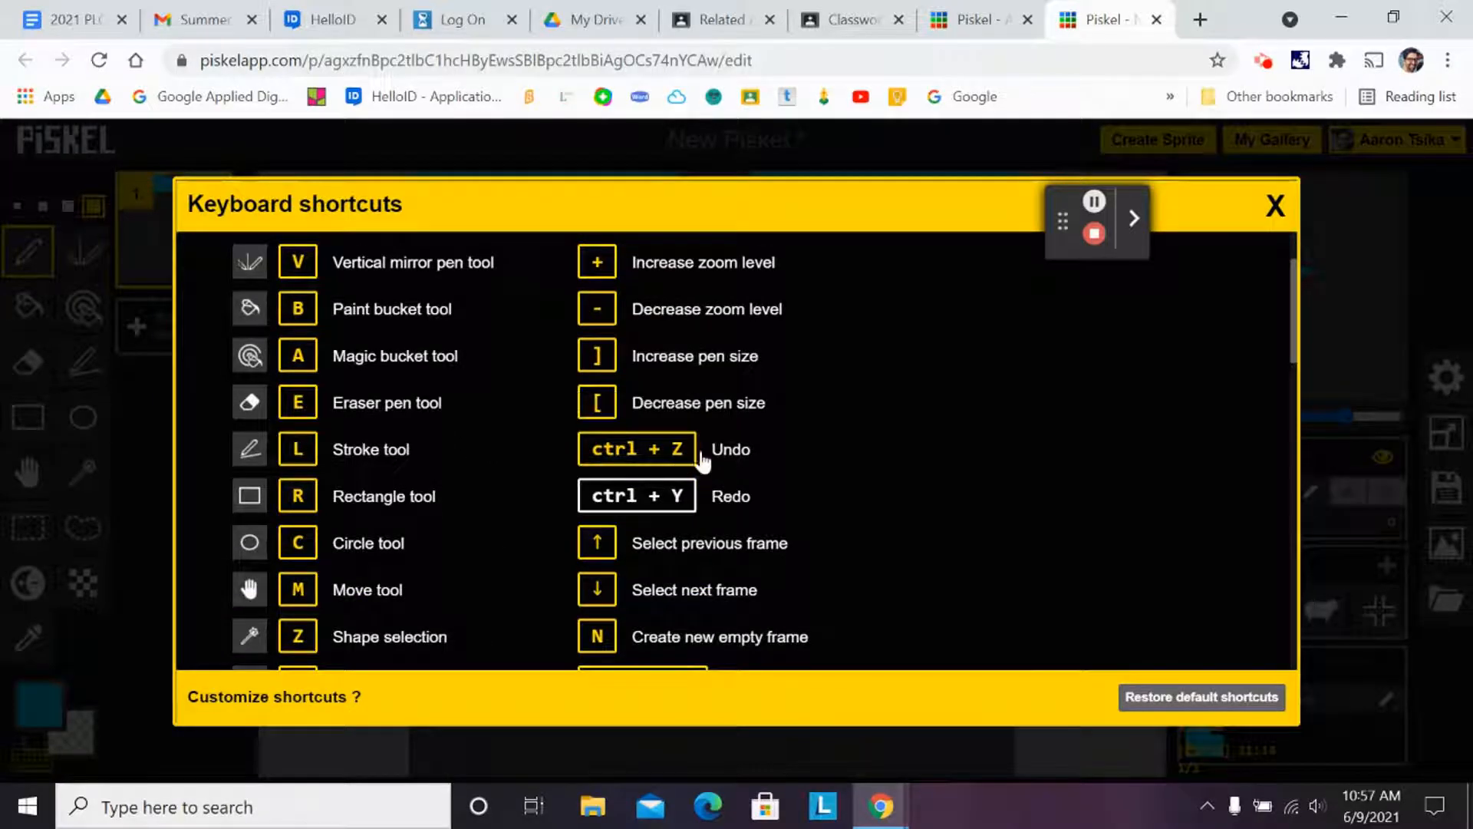
pyautogui.click(719, 459)
pyautogui.click(1275, 212)
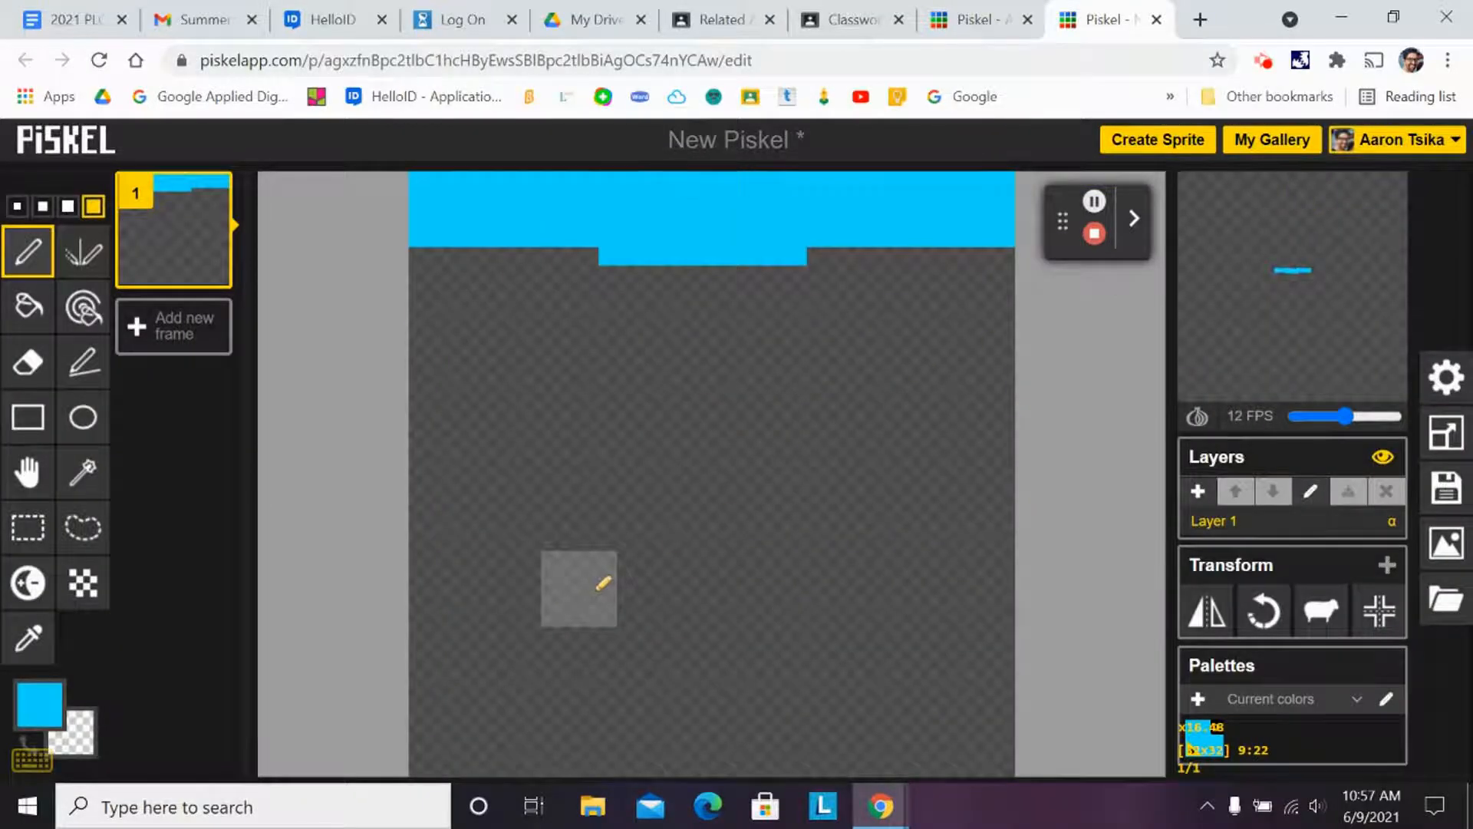
# Redo the undone strokes to restore the blue upper half of the canvas
pyautogui.hotkey('ctrl', 'y')
pyautogui.hotkey('ctrl', 'y')
pyautogui.hotkey('ctrl', 'y')
pyautogui.hotkey('ctrl', 'y')
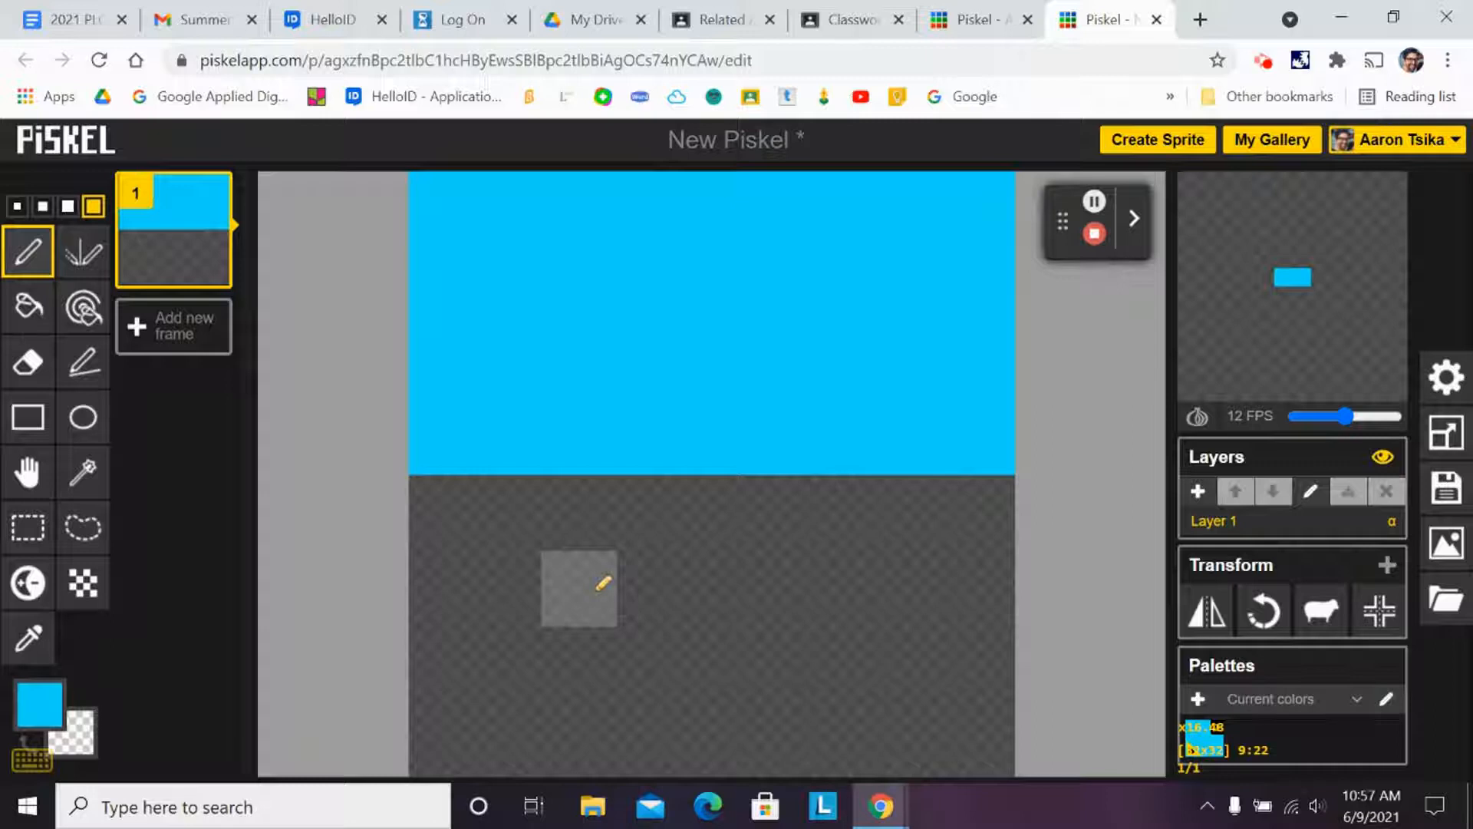
# Extend the sky blue area down to about row 20 of the 32-pixel canvas with an even lower edge
pyautogui.moveTo(432, 512); pyautogui.dragTo(1013, 505)
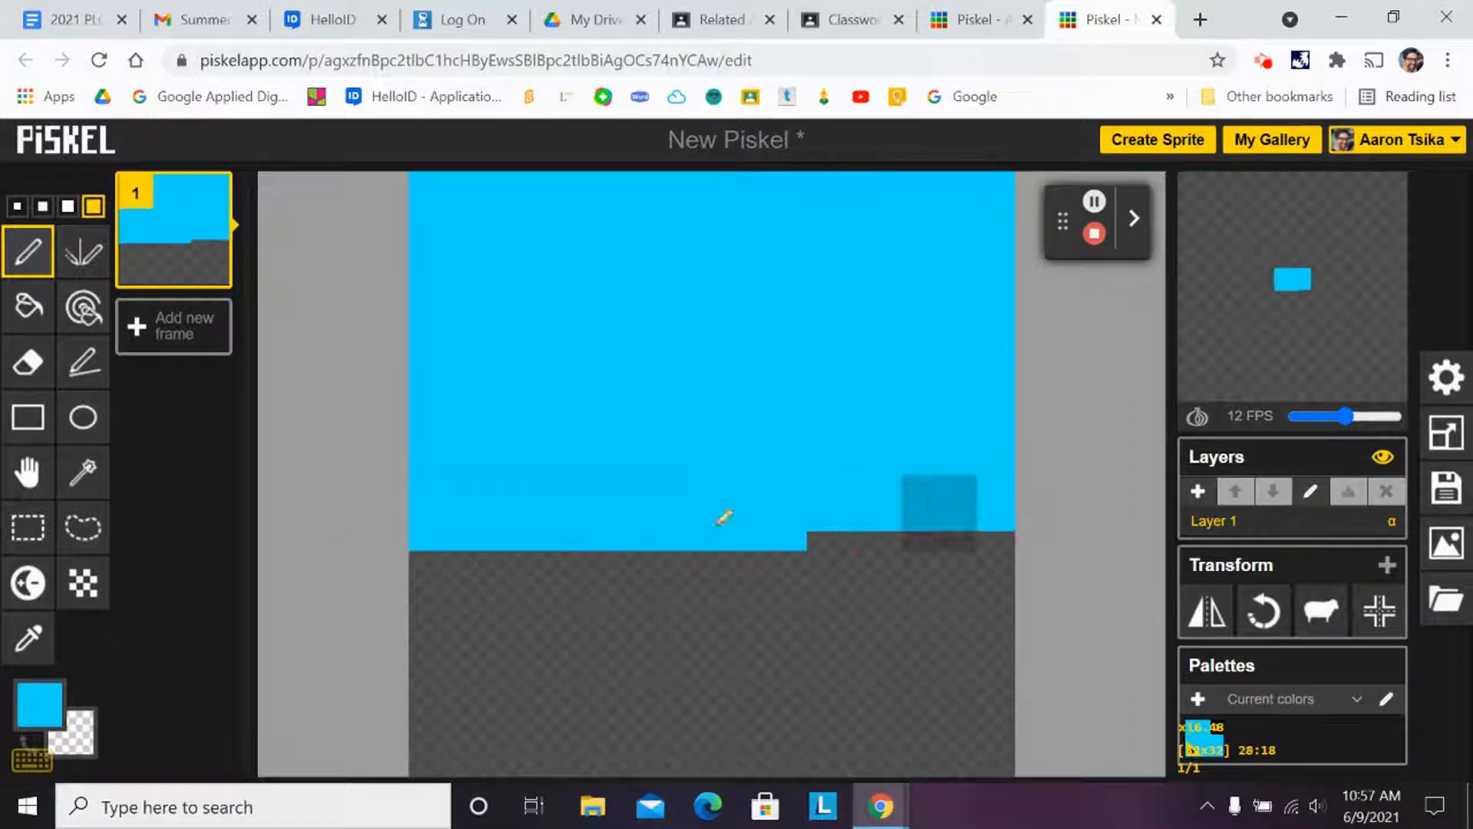
pyautogui.moveTo(572, 519)
pyautogui.mouseDown()
pyautogui.moveTo(1010, 516)
pyautogui.moveTo(1001, 530)
pyautogui.mouseUp()
pyautogui.scroll(-1, 712, 636)
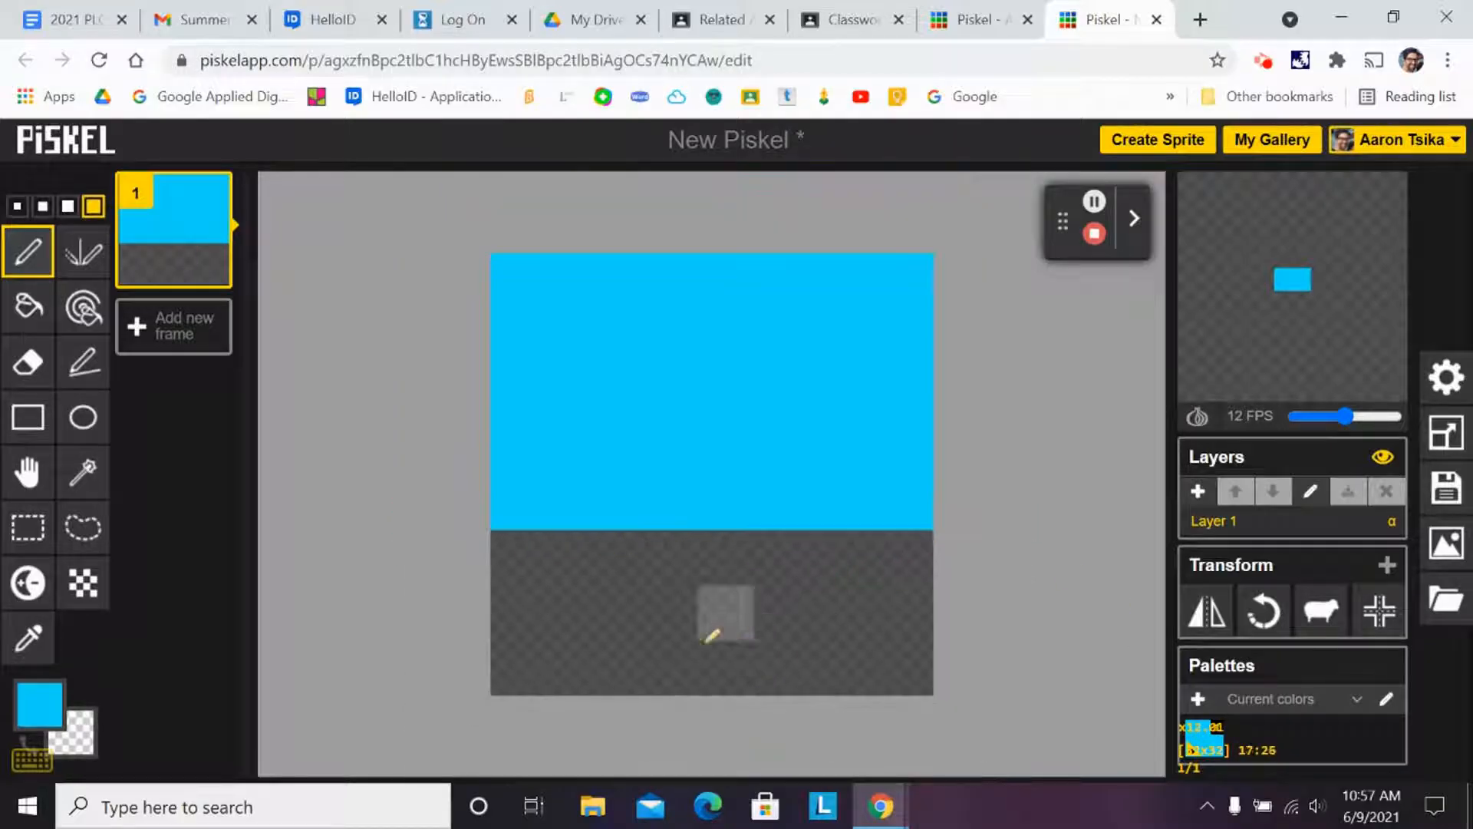
pyautogui.scroll(2, 520, 648)
pyautogui.middleClick(518, 646)
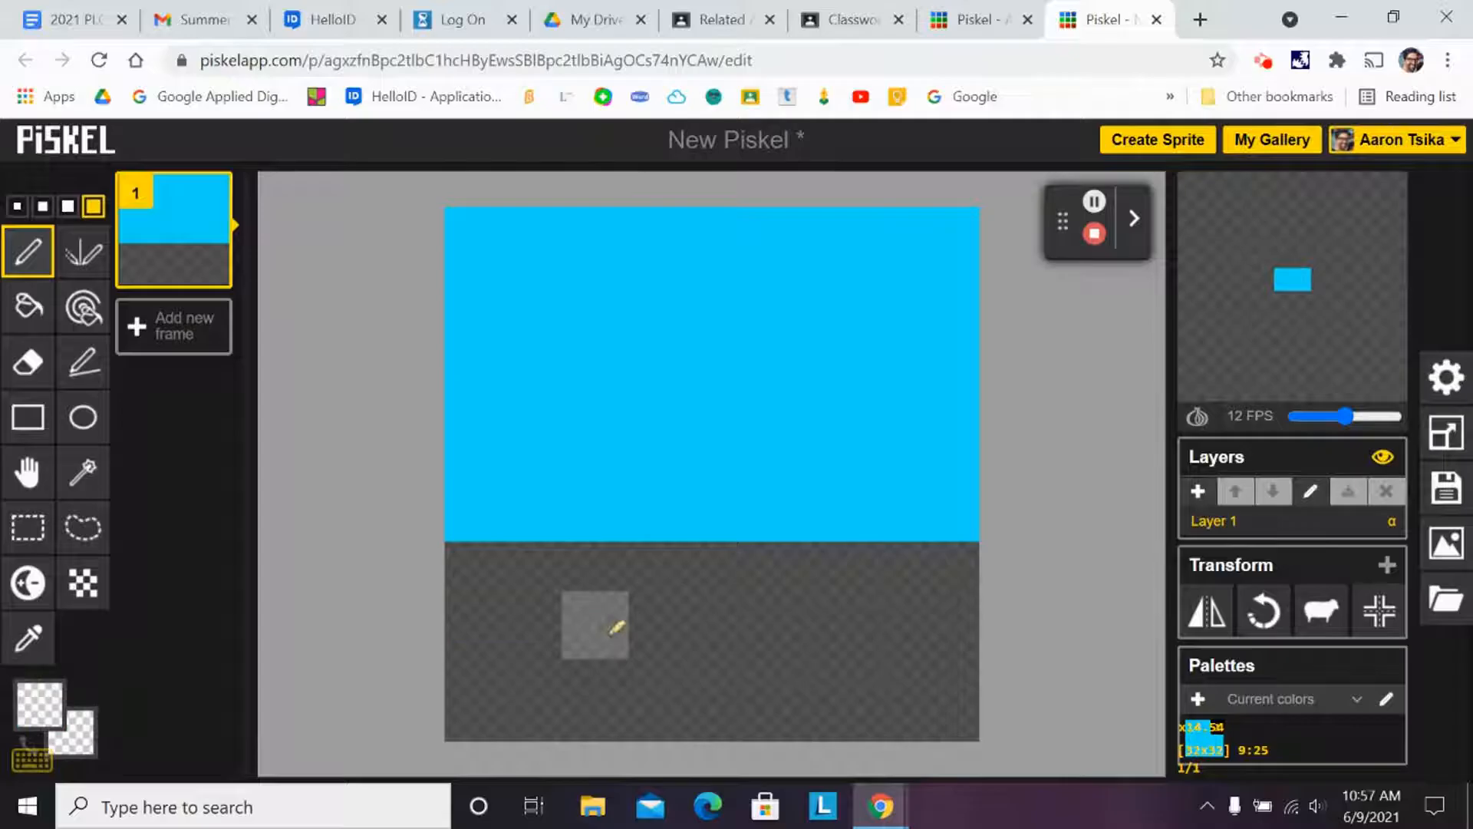
pyautogui.scroll(3, 569, 733)
pyautogui.scroll(-3, 555, 706)
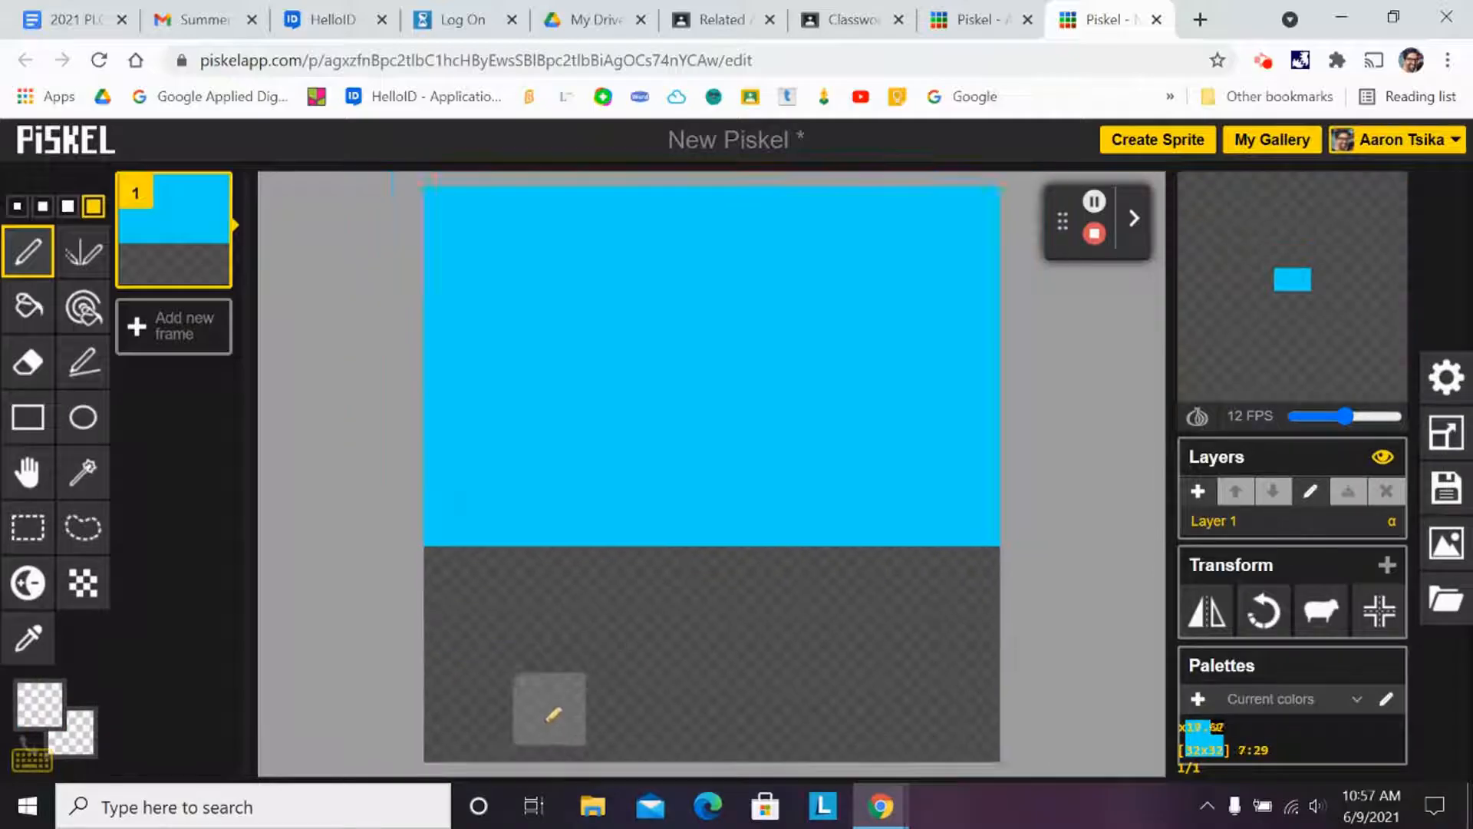
pyautogui.scroll(1, 549, 699)
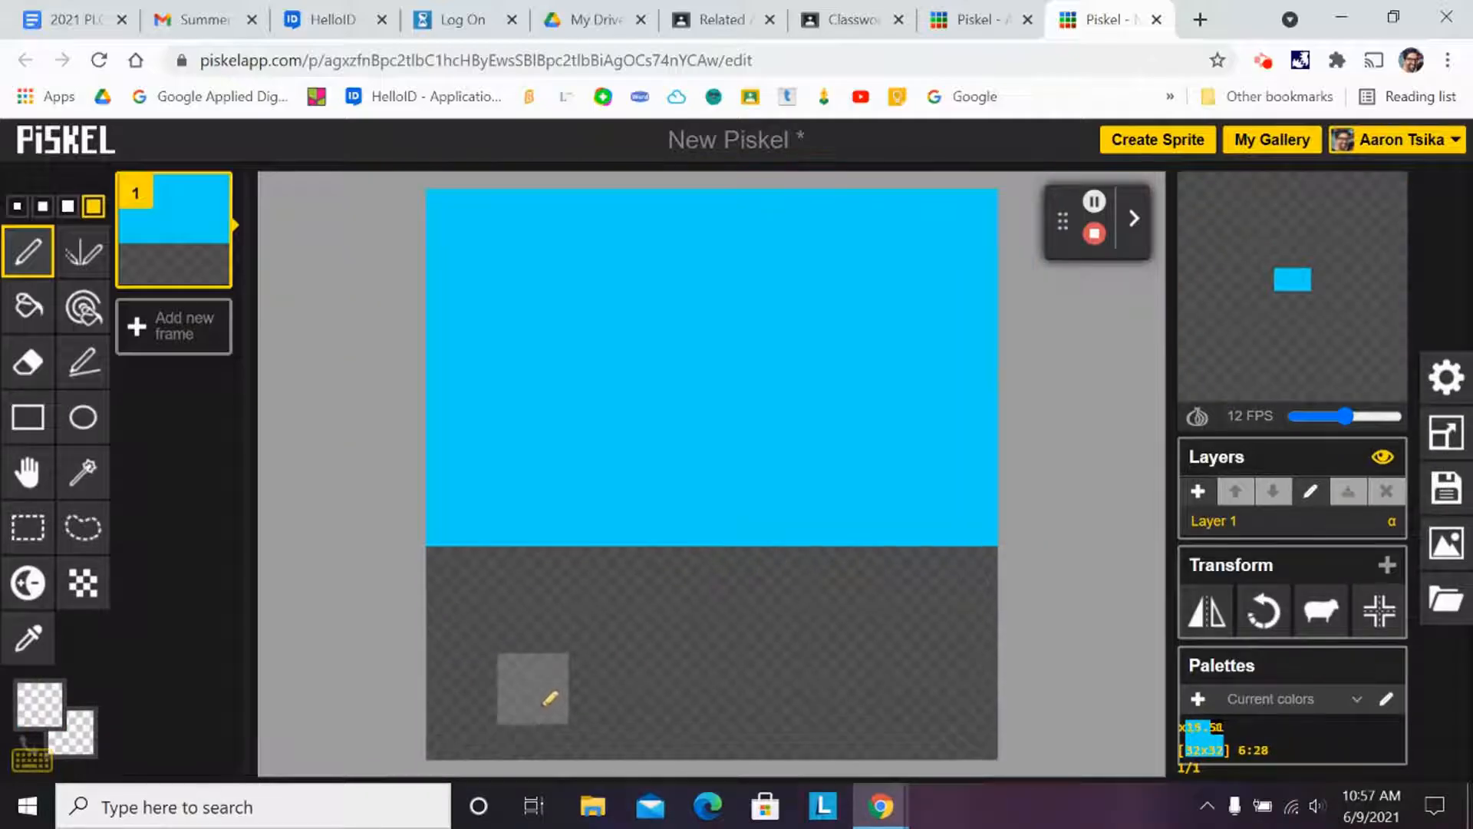
pyautogui.scroll(1, 546, 695)
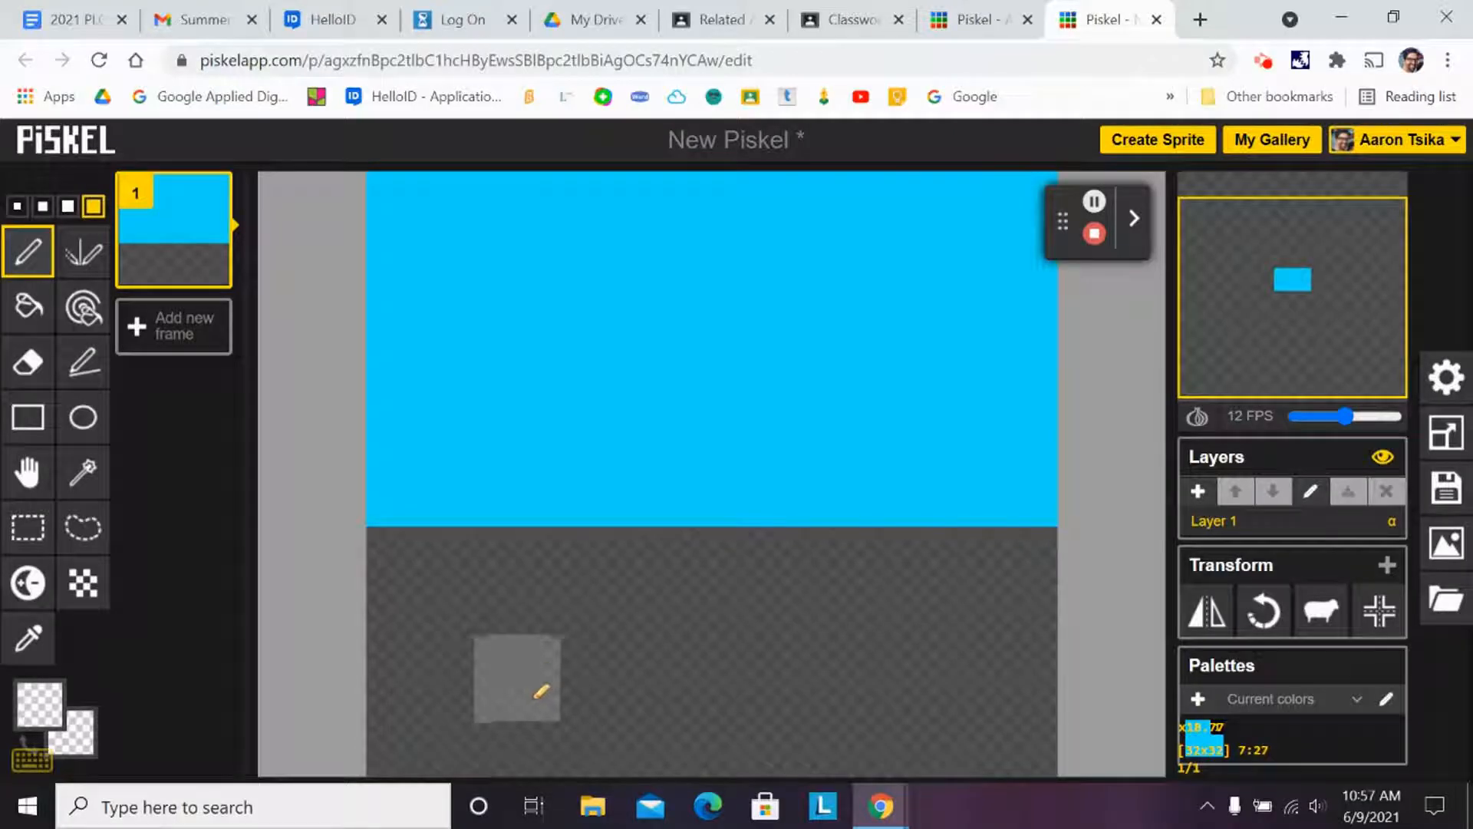
pyautogui.scroll(-1, 536, 691)
pyautogui.scroll(-1, 528, 691)
pyautogui.scroll(1, 526, 689)
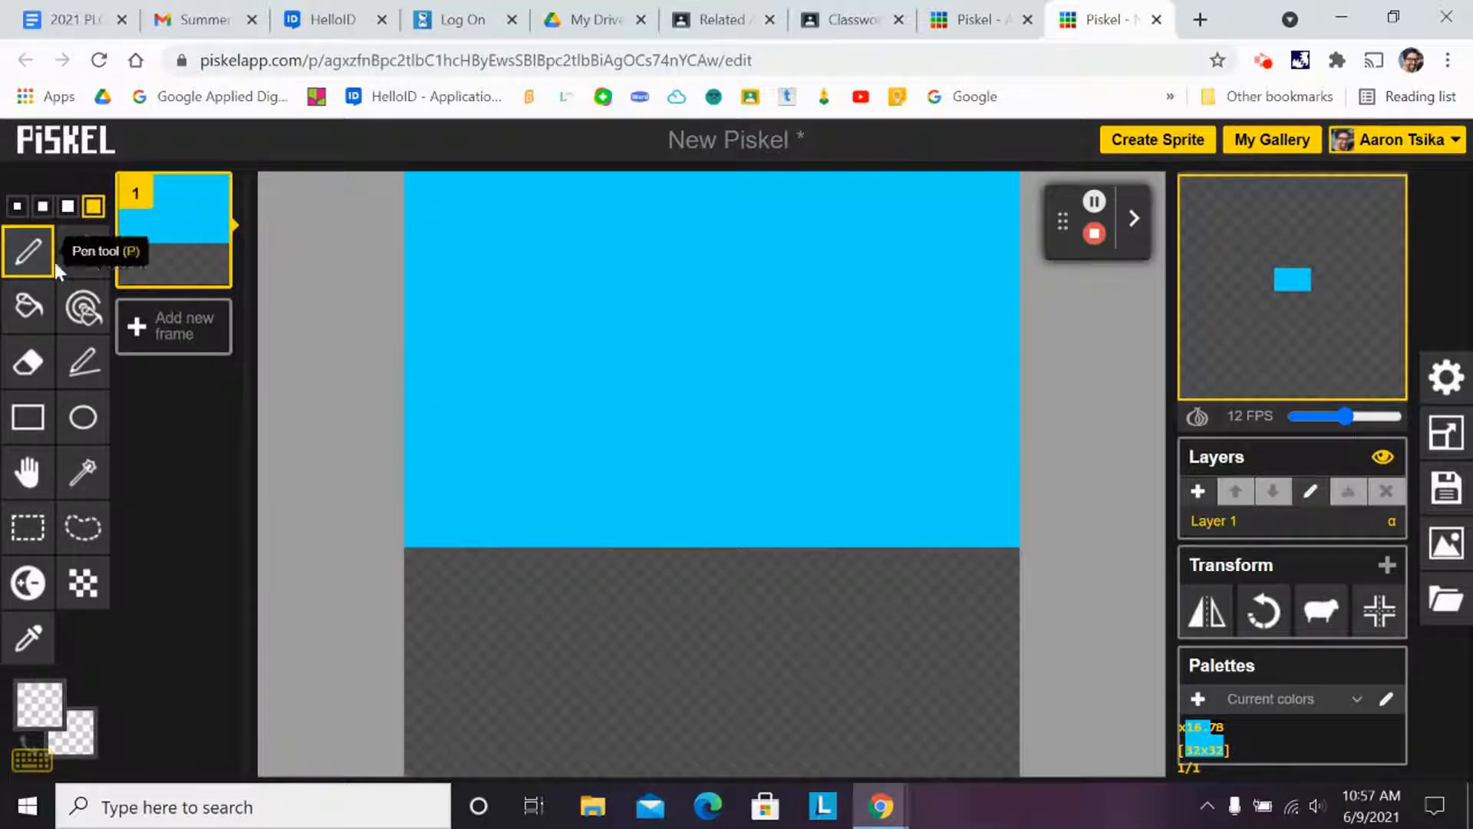
# Choose a bright green and paint a grass band across the canvas directly below the sky with the 3-pixel pen
pyautogui.click(35, 718)
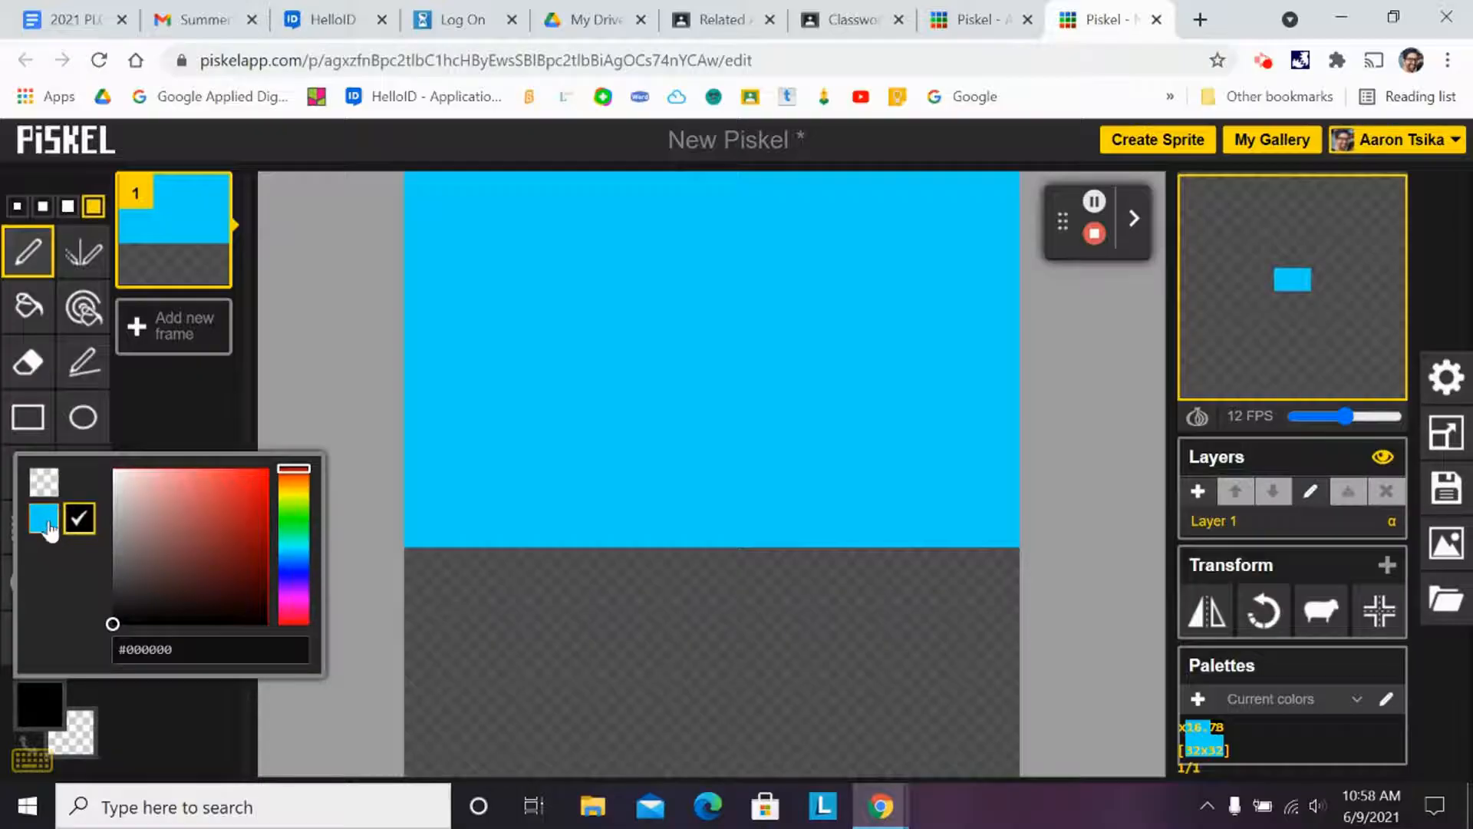
pyautogui.moveTo(299, 483); pyautogui.dragTo(298, 529)
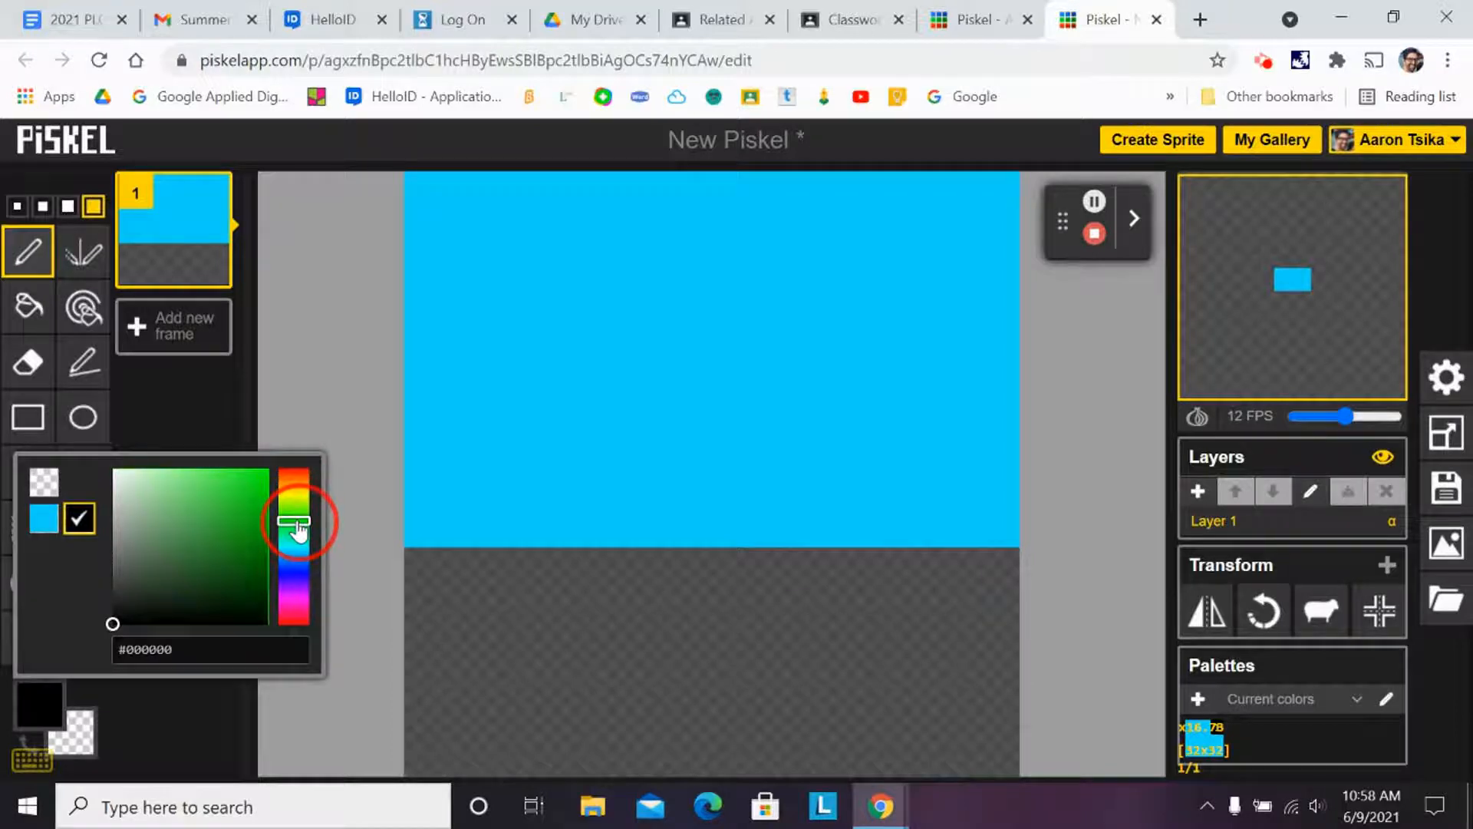
pyautogui.click(236, 476)
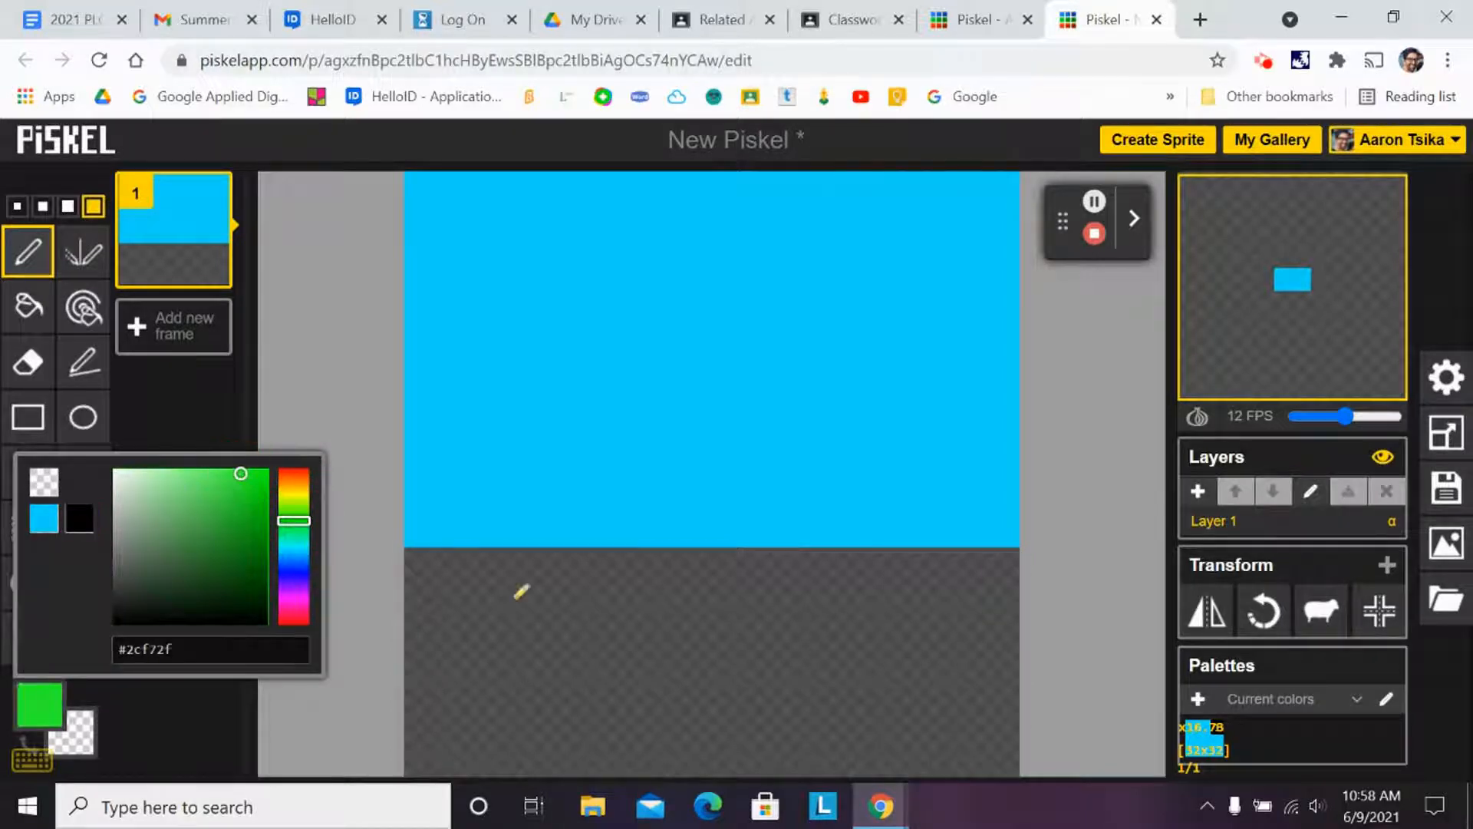
pyautogui.click(68, 206)
pyautogui.click(428, 577)
pyautogui.moveTo(445, 576)
pyautogui.mouseDown()
pyautogui.moveTo(986, 575)
pyautogui.moveTo(453, 610)
pyautogui.moveTo(986, 653)
pyautogui.mouseUp()
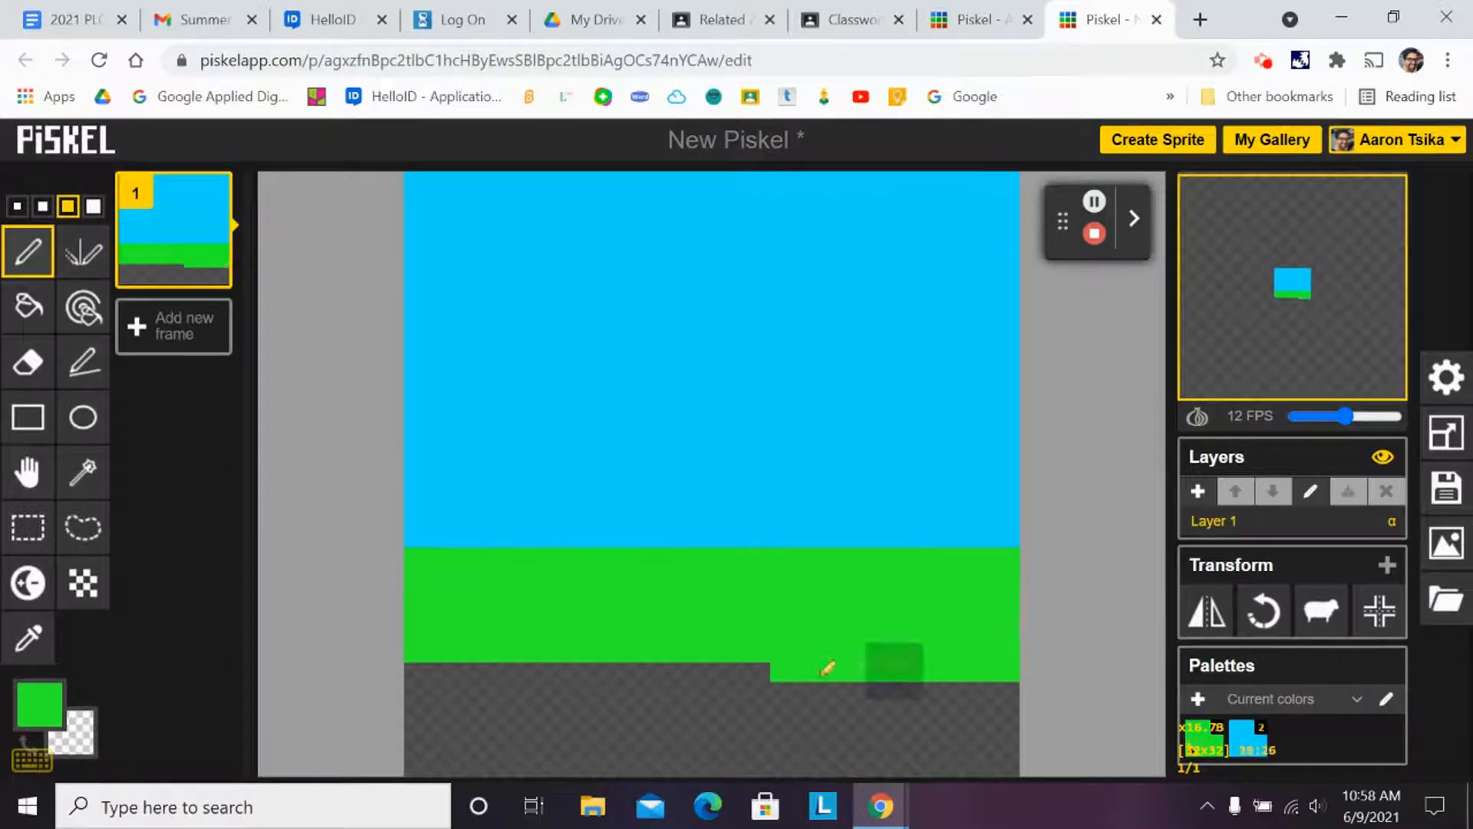
# Undo and repaint the uneven green strokes, filling the remaining area down to the canvas's lower edge with green
pyautogui.hotkey('ctrl', 'z')
pyautogui.moveTo(433, 652); pyautogui.dragTo(584, 640)
pyautogui.moveTo(495, 654); pyautogui.dragTo(667, 663)
pyautogui.hotkey('ctrl', 'z')
pyautogui.moveTo(454, 654)
pyautogui.mouseDown()
pyautogui.moveTo(952, 678)
pyautogui.moveTo(440, 654)
pyautogui.moveTo(997, 660)
pyautogui.moveTo(994, 688)
pyautogui.mouseUp()
pyautogui.hotkey('ctrl', 'z')
pyautogui.moveTo(433, 691); pyautogui.dragTo(992, 705)
pyautogui.moveTo(670, 721); pyautogui.dragTo(862, 740)
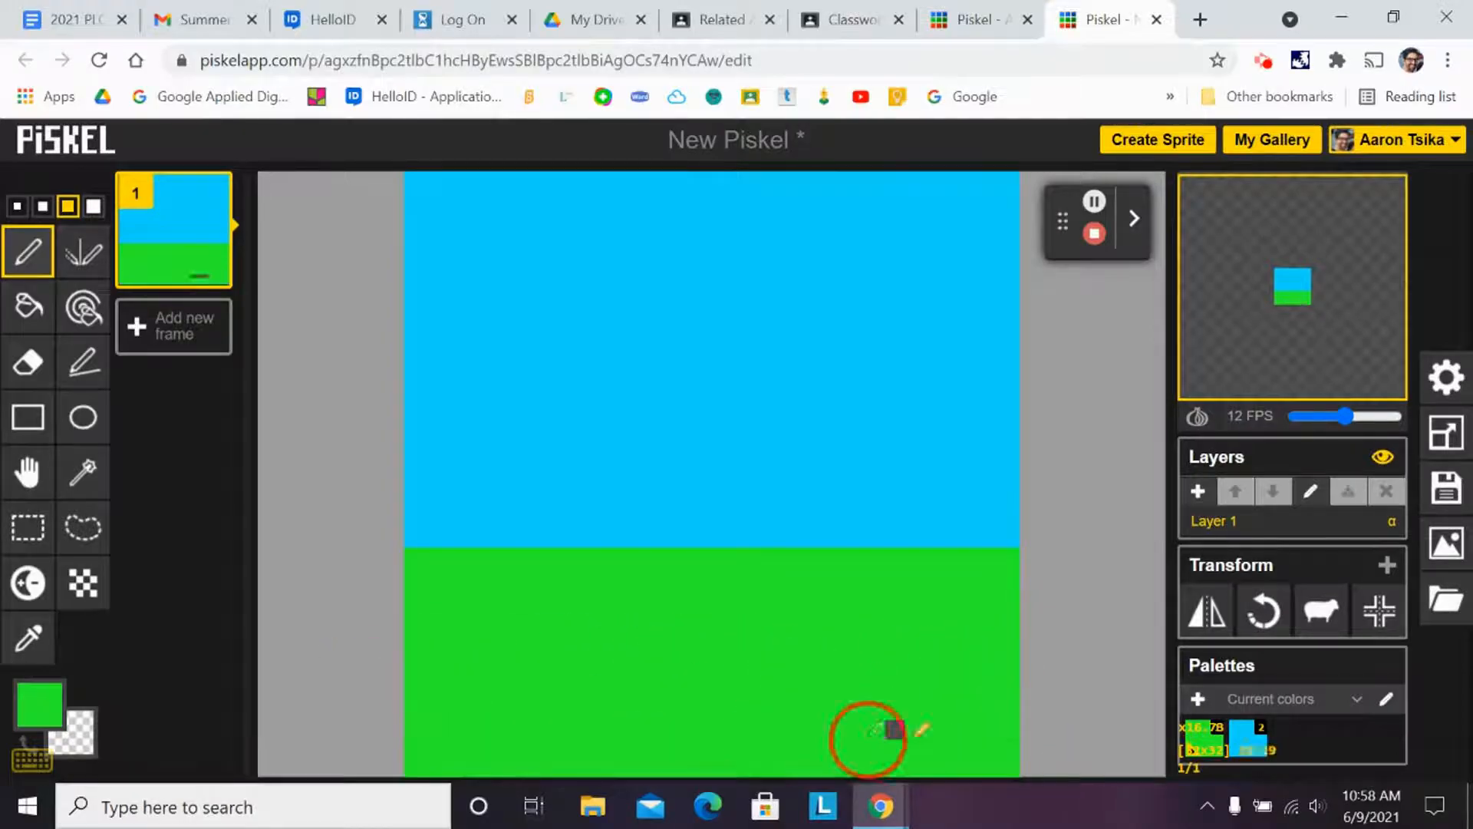
# Paint a golden-brown soil band about 5 rows high across the canvas, leaving 3 rows of green grass above it
pyautogui.click(39, 702)
pyautogui.moveTo(296, 537)
pyautogui.mouseDown()
pyautogui.moveTo(299, 492)
pyautogui.moveTo(257, 506)
pyautogui.mouseUp()
pyautogui.moveTo(451, 625); pyautogui.dragTo(1046, 634)
pyautogui.moveTo(422, 671); pyautogui.dragTo(999, 666)
# Paint a 3-row band in the darker brown #735f09 across the canvas beneath the golden-brown soil
pyautogui.click(39, 702)
pyautogui.moveTo(243, 566); pyautogui.dragTo(254, 598)
pyautogui.moveTo(414, 721); pyautogui.dragTo(1005, 725)
# Paint a 2-row black strip along the canvas's lower edge with the 2-pixel pen
pyautogui.click(39, 702)
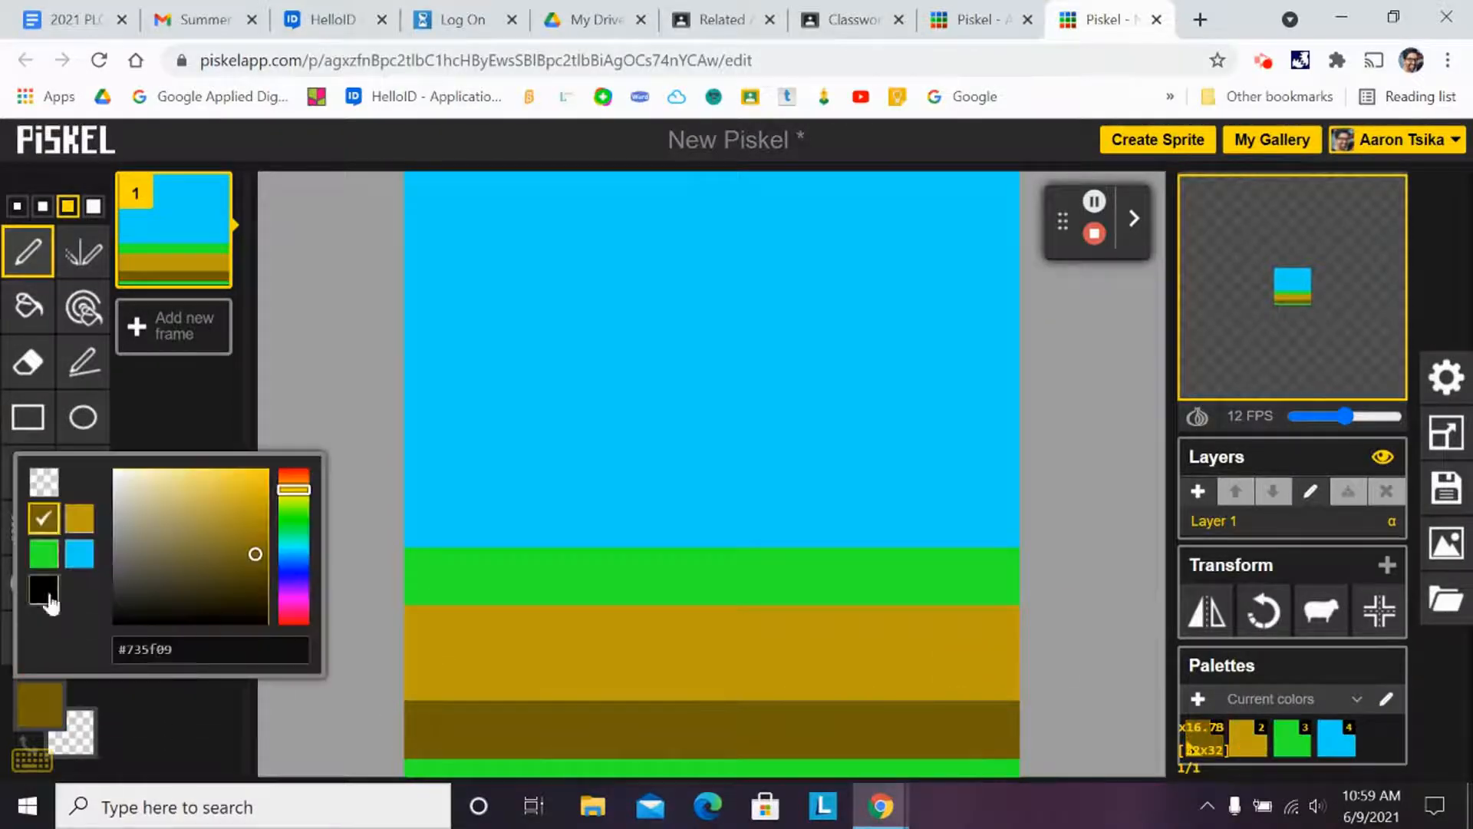
pyautogui.click(39, 592)
pyautogui.click(42, 206)
pyautogui.moveTo(418, 756)
pyautogui.mouseDown()
pyautogui.moveTo(990, 802)
pyautogui.moveTo(872, 762)
pyautogui.moveTo(790, 758)
pyautogui.mouseUp()
pyautogui.scroll(2, 714, 721)
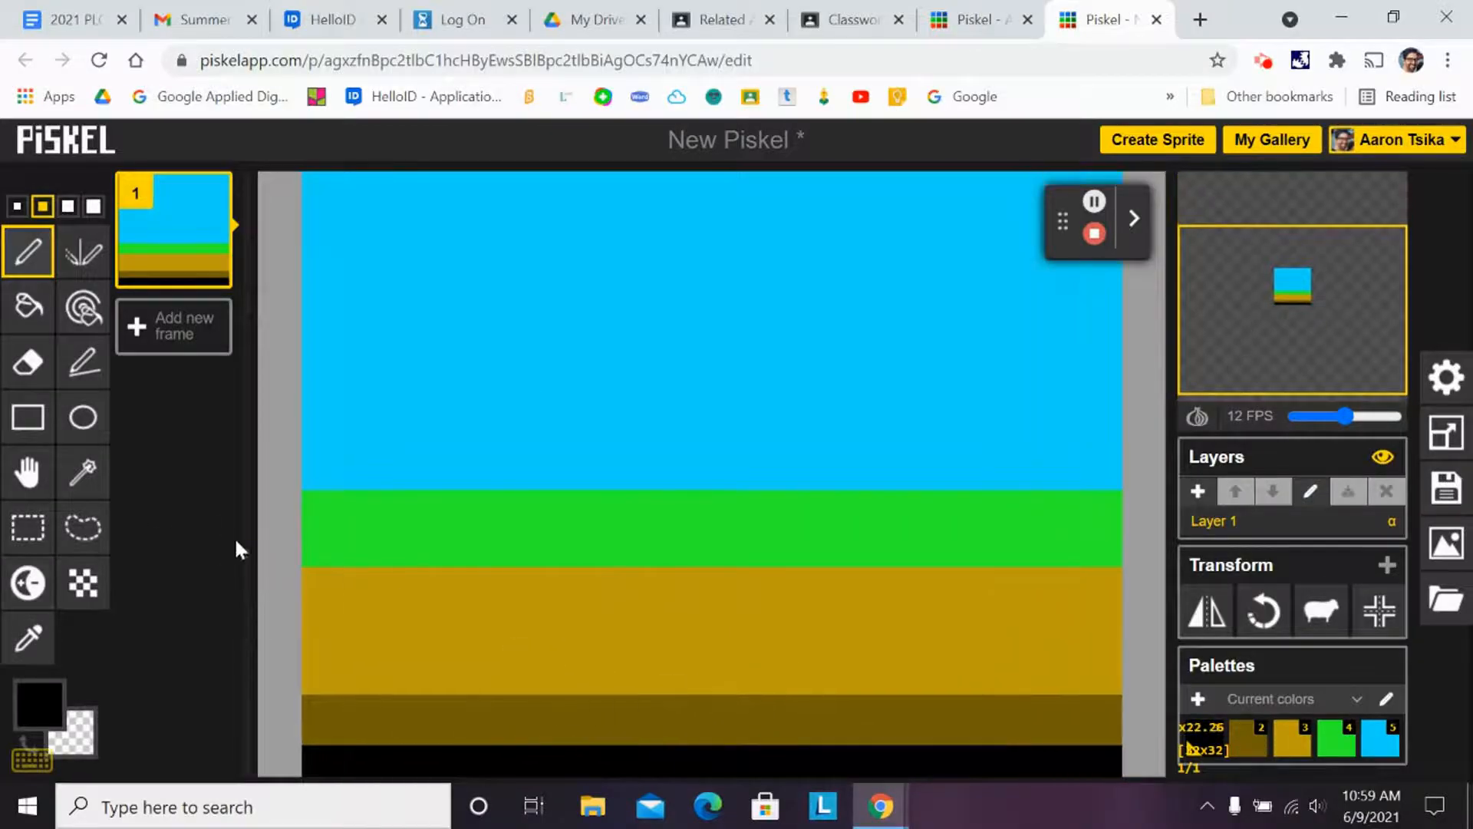
pyautogui.scroll(-2, 782, 511)
pyautogui.scroll(1, 581, 511)
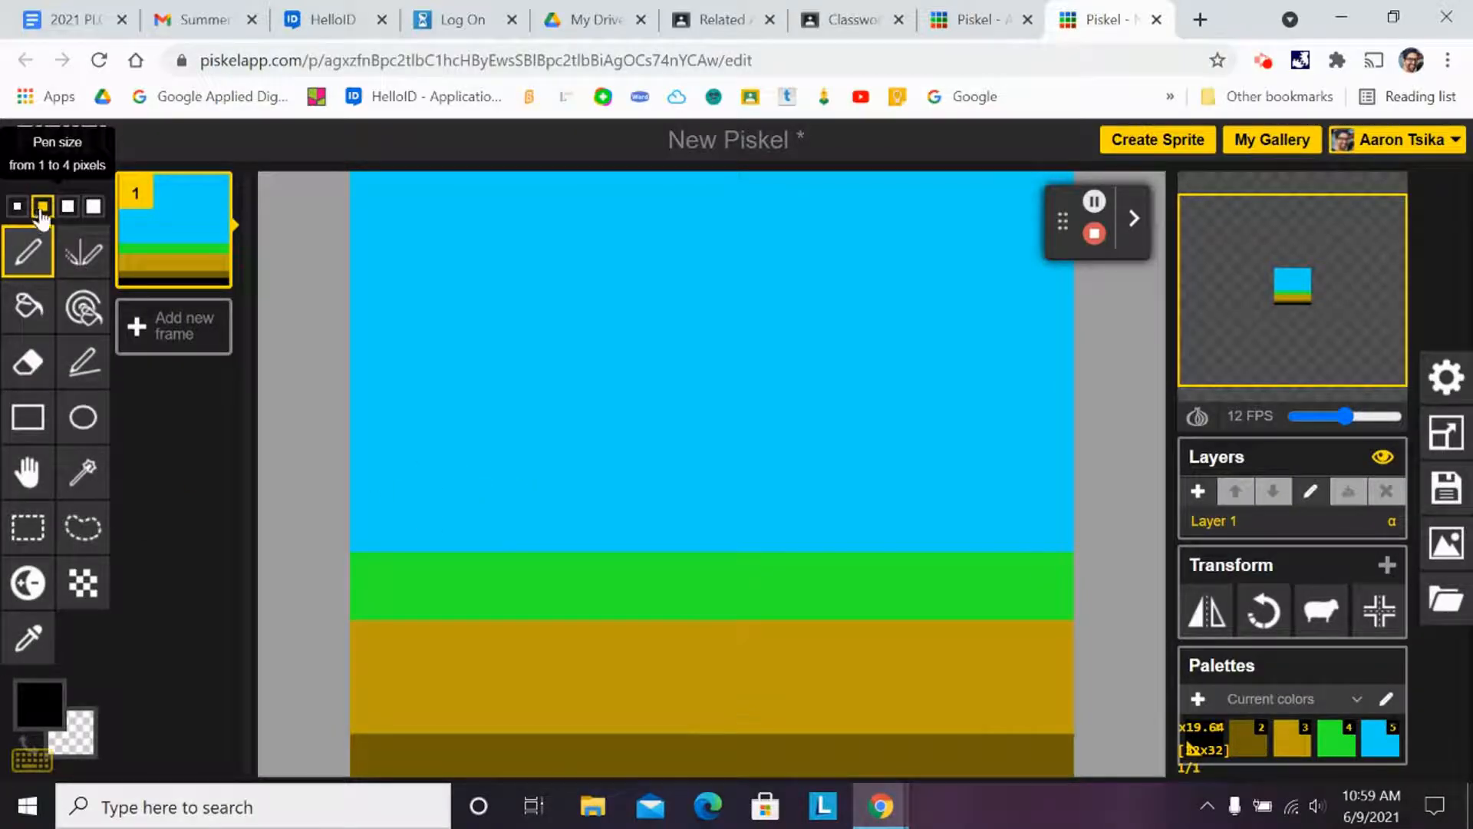
# Draw a tree trunk in olive brown #766b00 with the 1-pixel pen, about 2 pixels wide and 8 tall, rising from the grass near the canvas's left side
pyautogui.click(43, 702)
pyautogui.moveTo(293, 479)
pyautogui.mouseDown()
pyautogui.moveTo(292, 511)
pyautogui.moveTo(292, 495)
pyautogui.moveTo(292, 509)
pyautogui.moveTo(320, 504)
pyautogui.moveTo(293, 488)
pyautogui.moveTo(224, 502)
pyautogui.moveTo(264, 500)
pyautogui.moveTo(279, 561)
pyautogui.mouseUp()
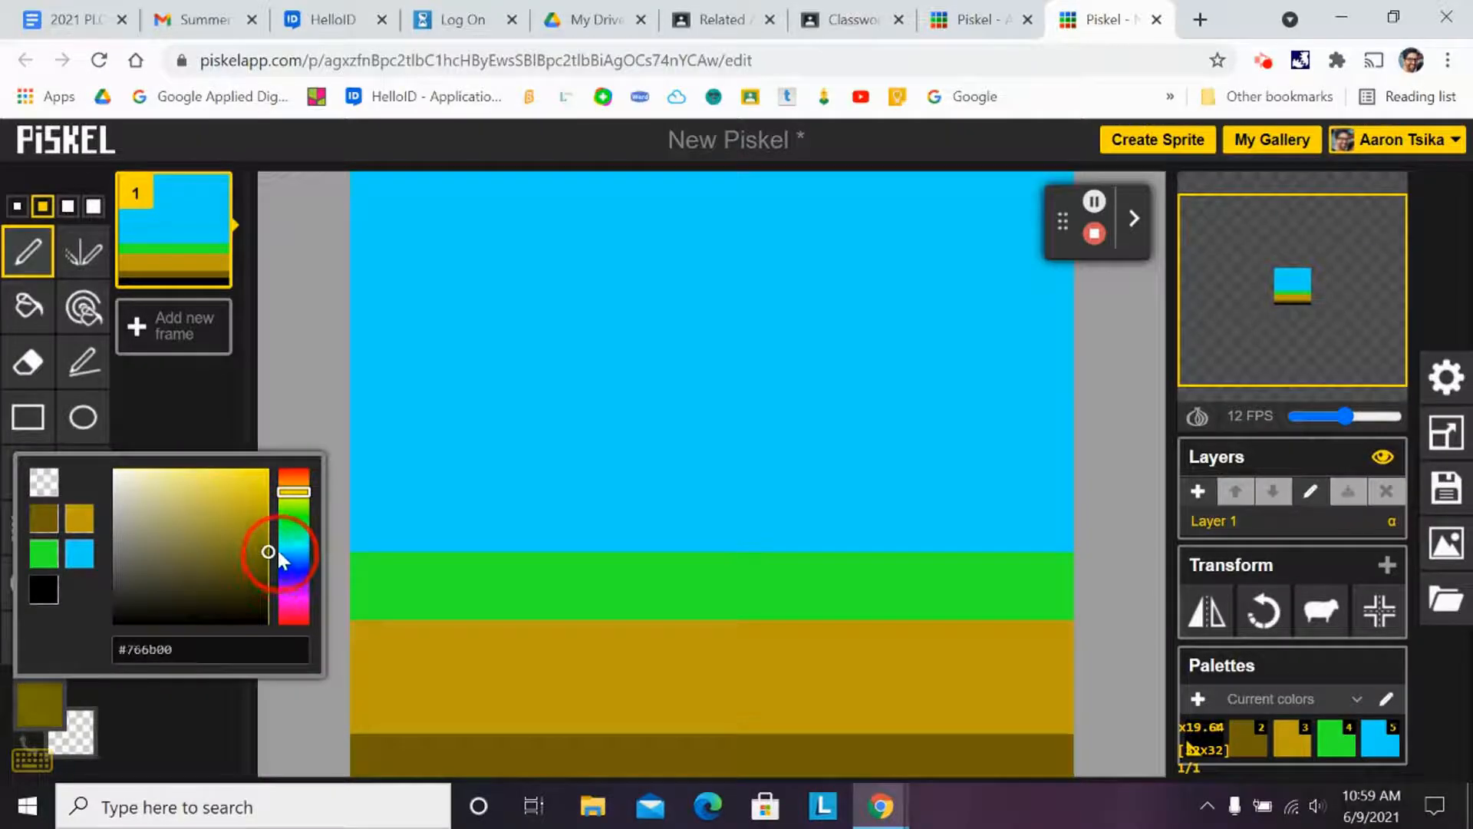
pyautogui.scroll(-1, 694, 679)
pyautogui.scroll(-1, 687, 677)
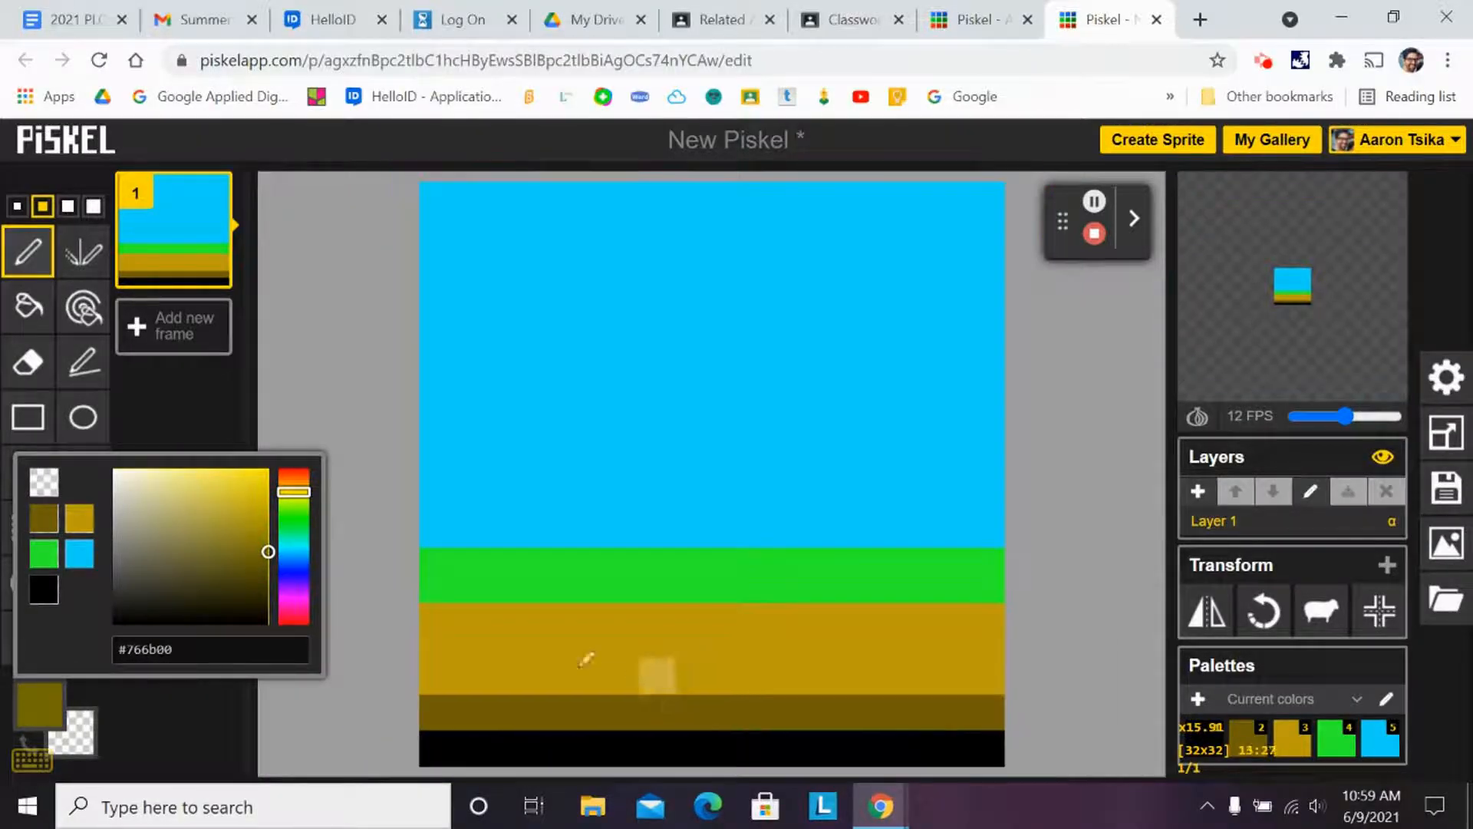
pyautogui.click(16, 205)
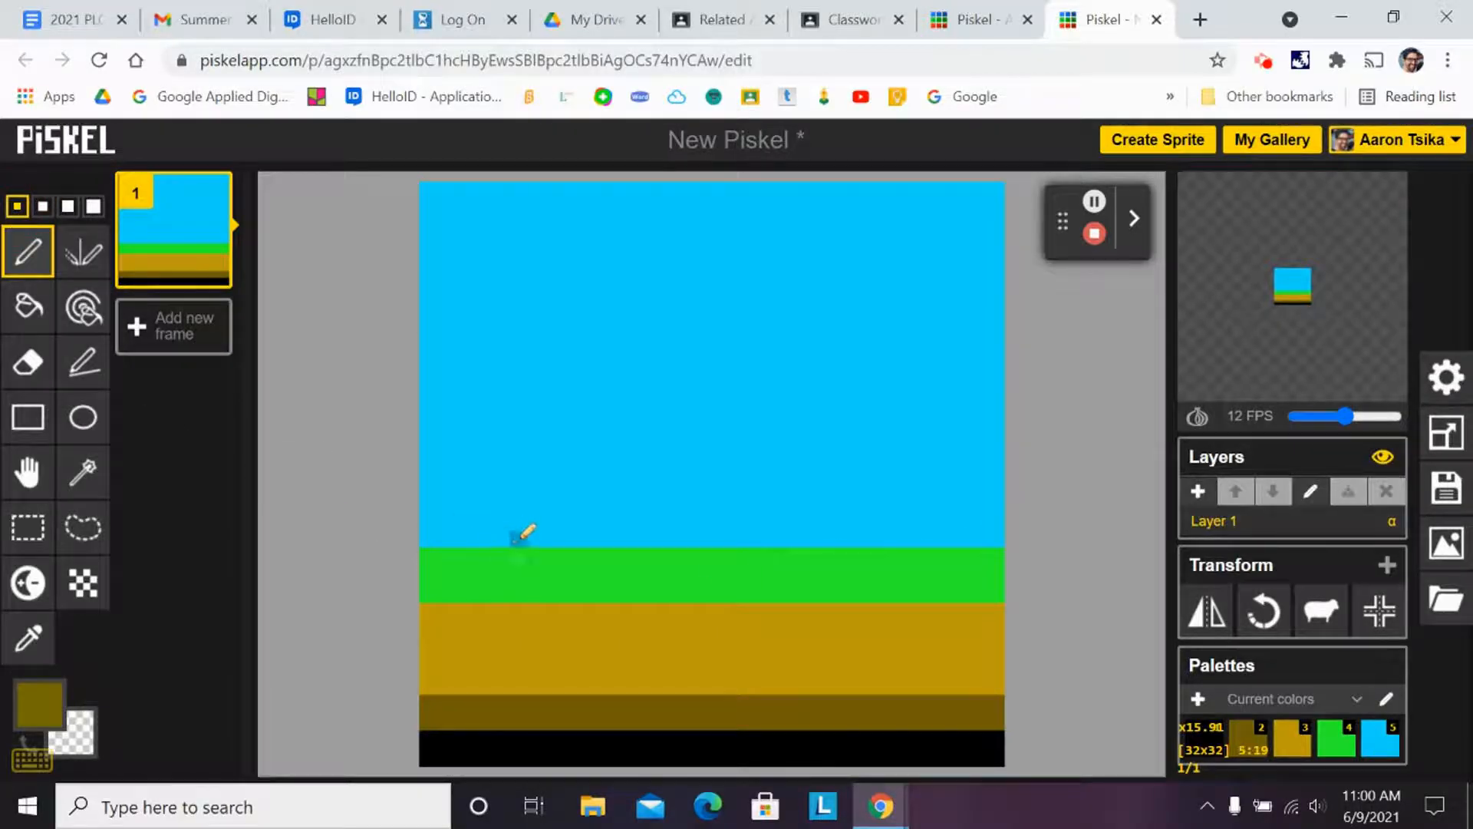
pyautogui.moveTo(503, 560)
pyautogui.mouseDown()
pyautogui.moveTo(493, 569)
pyautogui.moveTo(488, 498)
pyautogui.moveTo(500, 453)
pyautogui.moveTo(506, 553)
pyautogui.mouseUp()
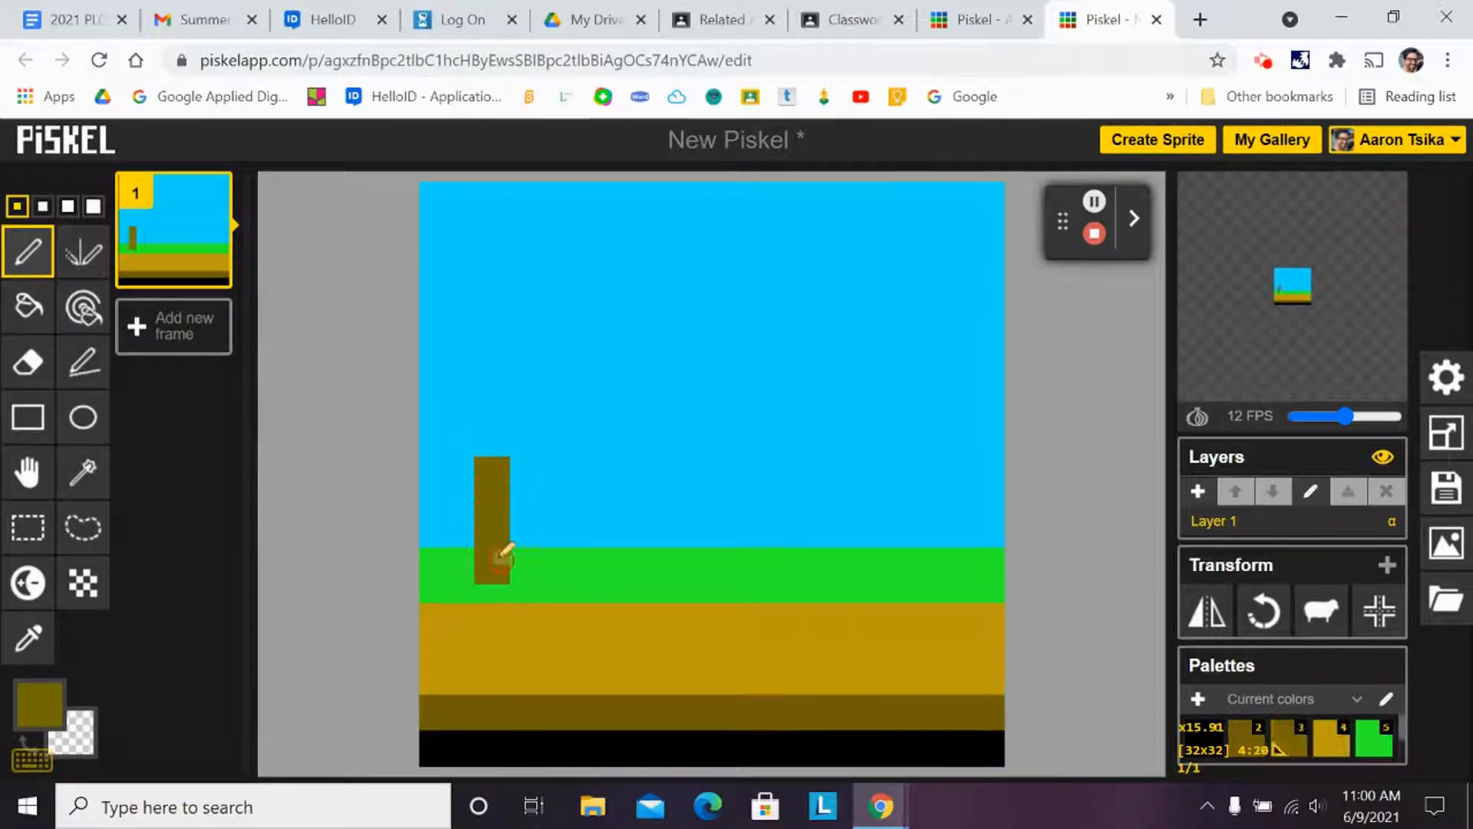
pyautogui.moveTo(489, 455)
pyautogui.mouseDown()
pyautogui.moveTo(495, 429)
pyautogui.moveTo(502, 455)
pyautogui.mouseUp()
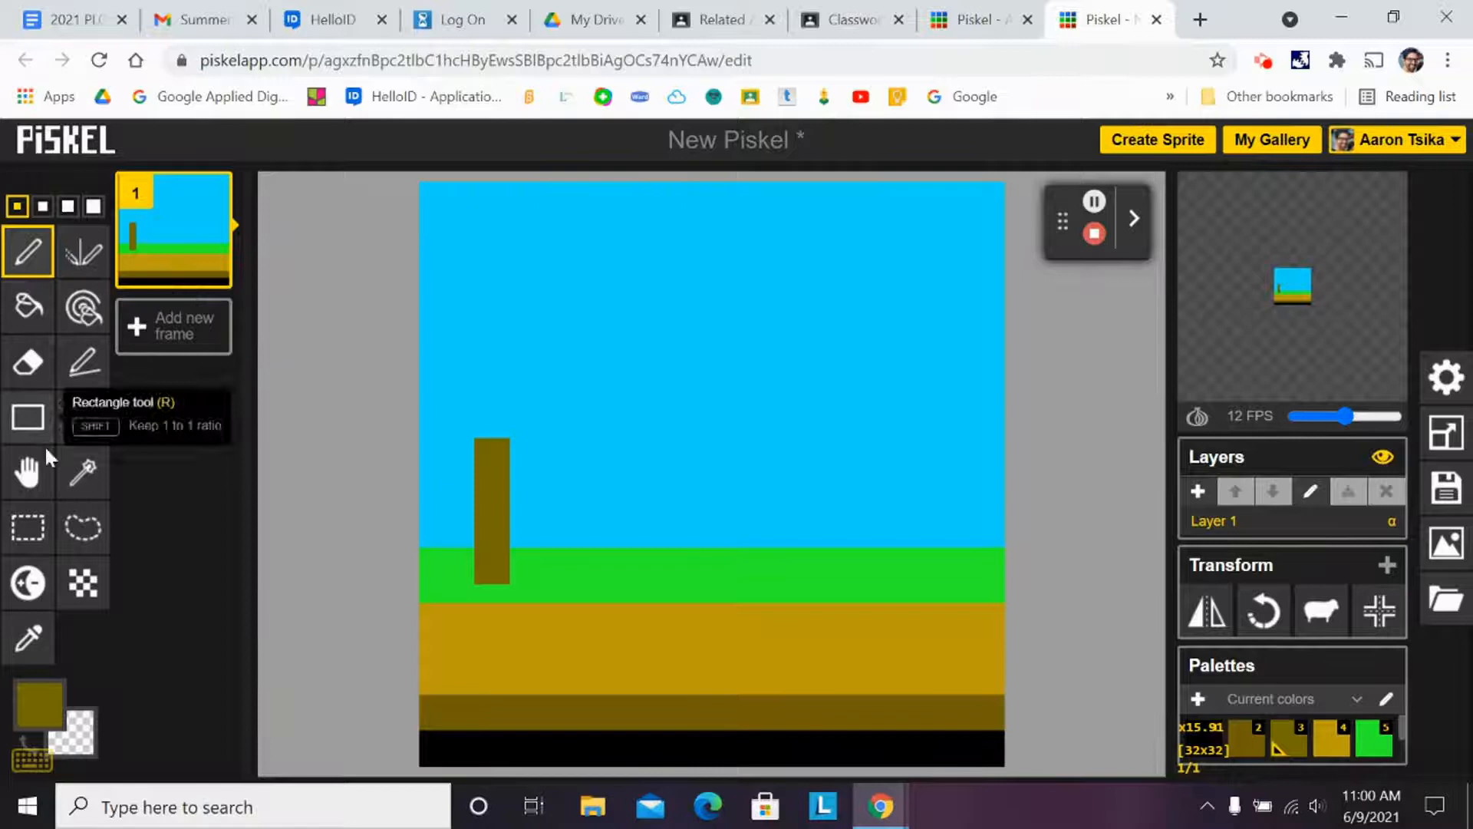
# Paint a light green leafy crown about 9 pixels wide and 7 high on top of the tree trunk
pyautogui.click(45, 702)
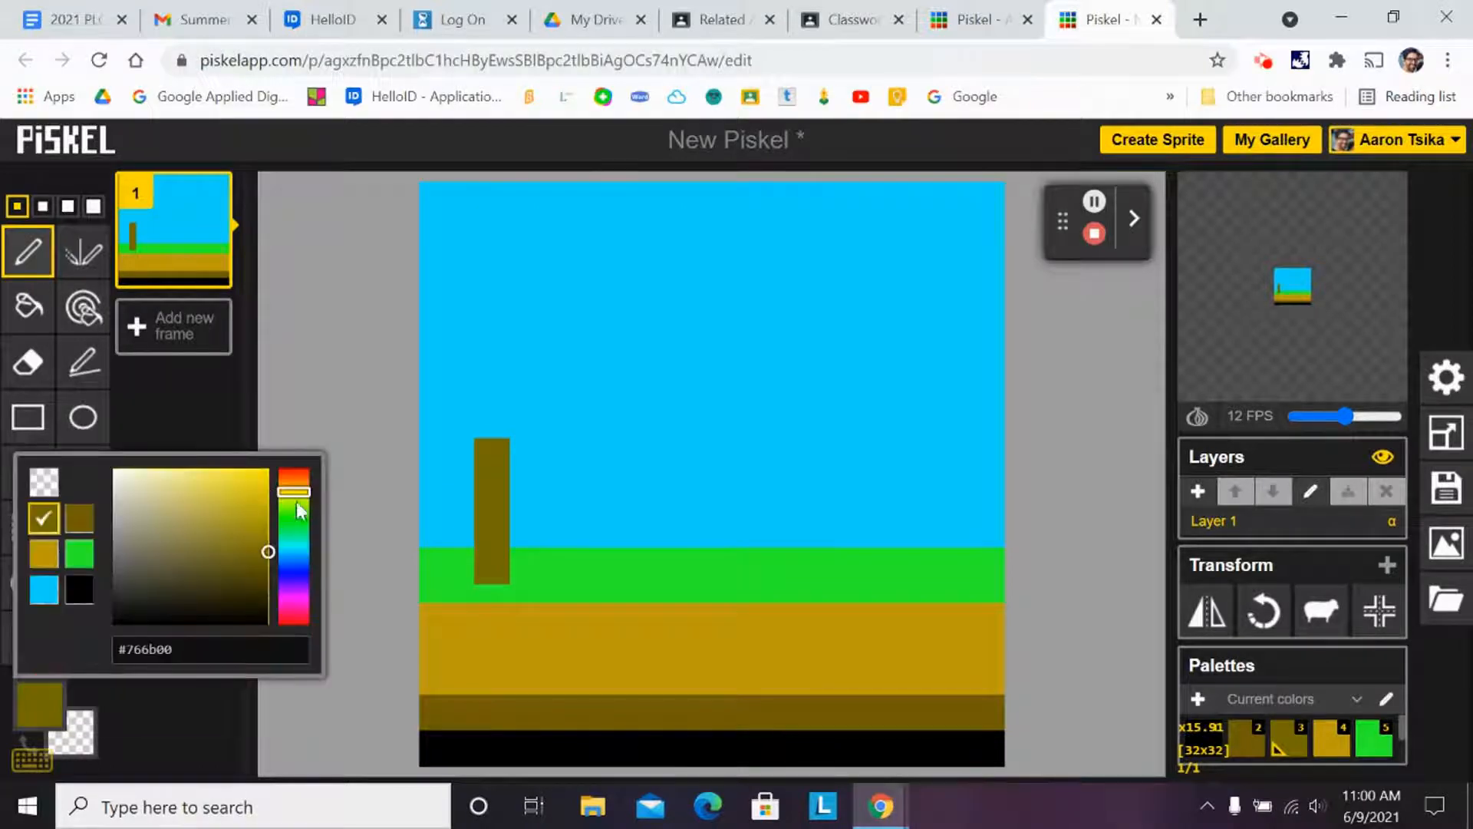
pyautogui.moveTo(296, 503); pyautogui.dragTo(294, 523)
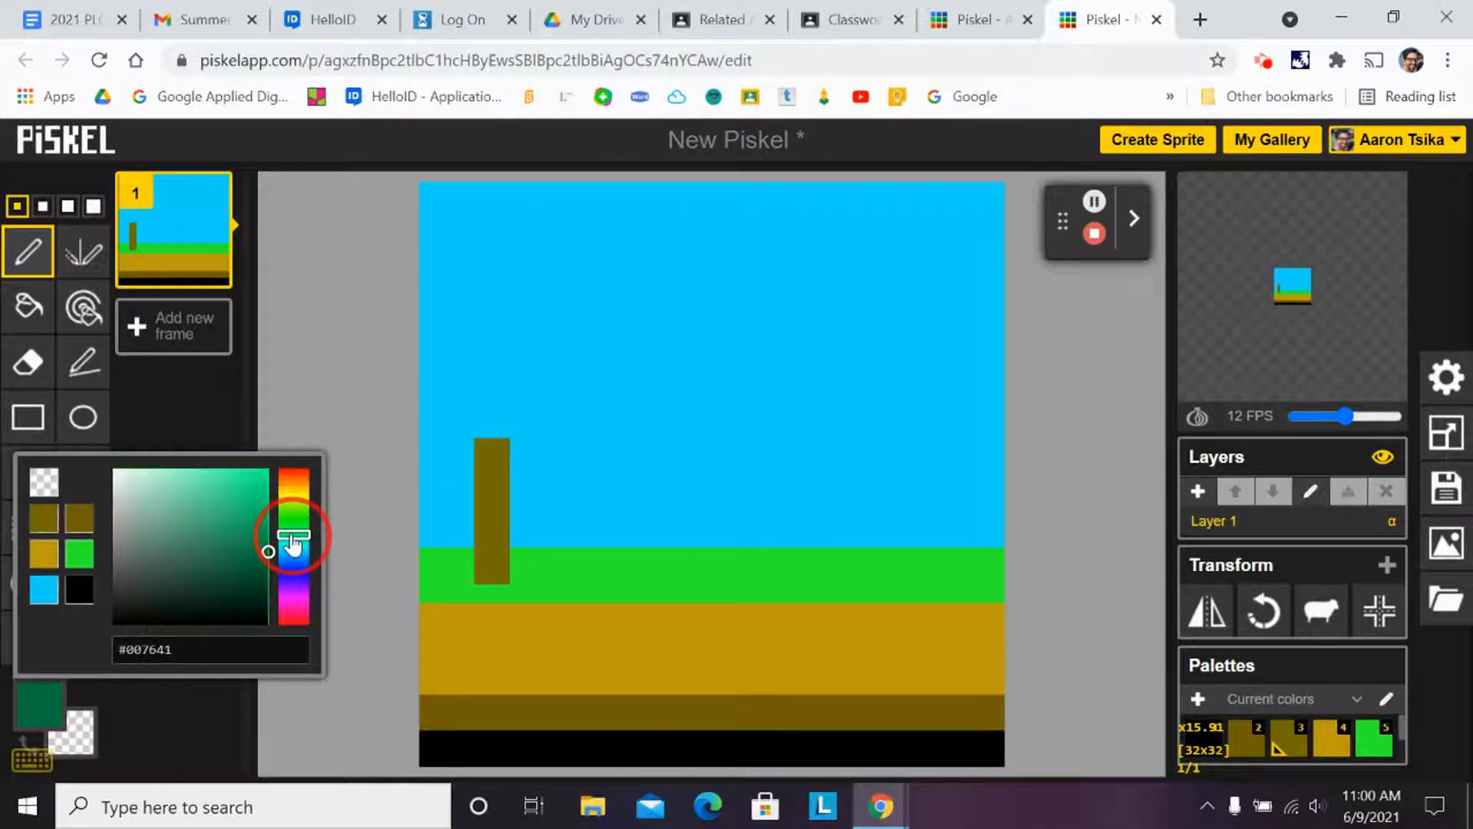
pyautogui.click(240, 476)
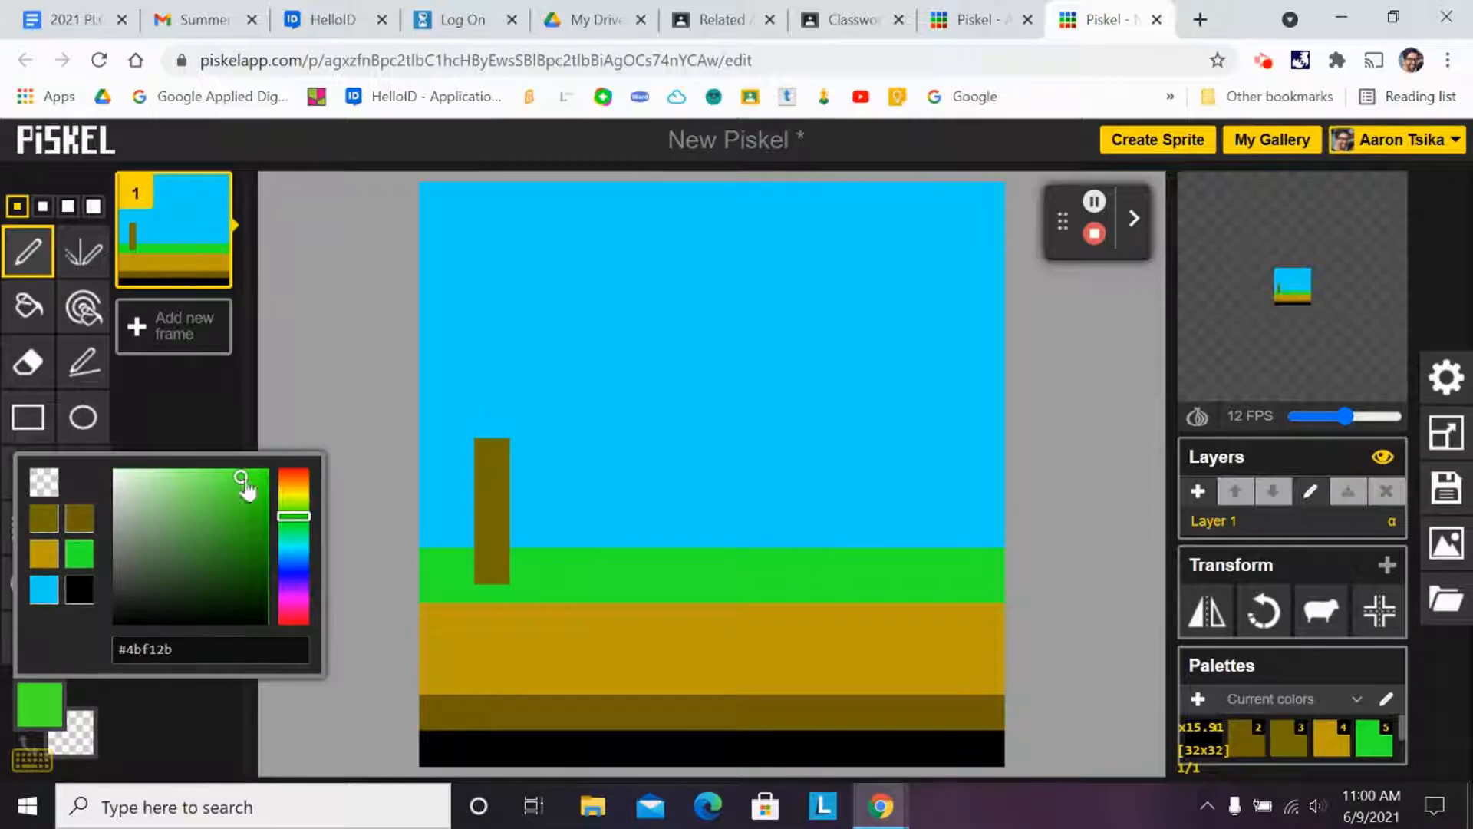
pyautogui.moveTo(477, 417)
pyautogui.mouseDown()
pyautogui.moveTo(492, 351)
pyautogui.moveTo(527, 375)
pyautogui.moveTo(508, 418)
pyautogui.moveTo(496, 388)
pyautogui.moveTo(493, 426)
pyautogui.moveTo(529, 432)
pyautogui.moveTo(551, 372)
pyautogui.moveTo(517, 336)
pyautogui.moveTo(552, 352)
pyautogui.moveTo(557, 377)
pyautogui.moveTo(517, 390)
pyautogui.moveTo(436, 388)
pyautogui.moveTo(448, 432)
pyautogui.moveTo(574, 438)
pyautogui.moveTo(565, 412)
pyautogui.moveTo(536, 433)
pyautogui.moveTo(429, 428)
pyautogui.mouseUp()
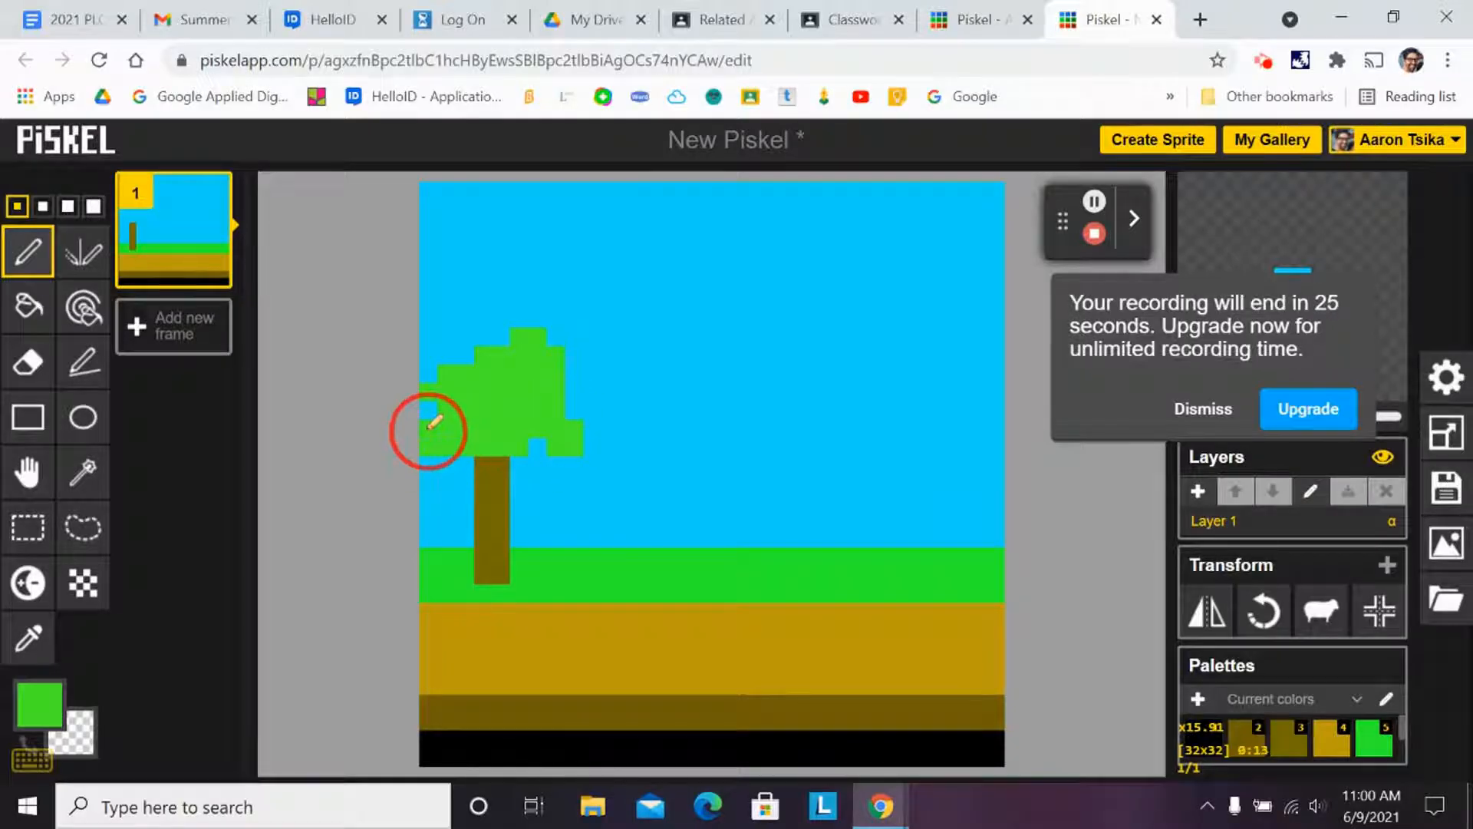
# Shade the lowest row of the tree crown with dark green #189500
pyautogui.click(39, 703)
pyautogui.moveTo(241, 499); pyautogui.dragTo(274, 531)
pyautogui.click(51, 693)
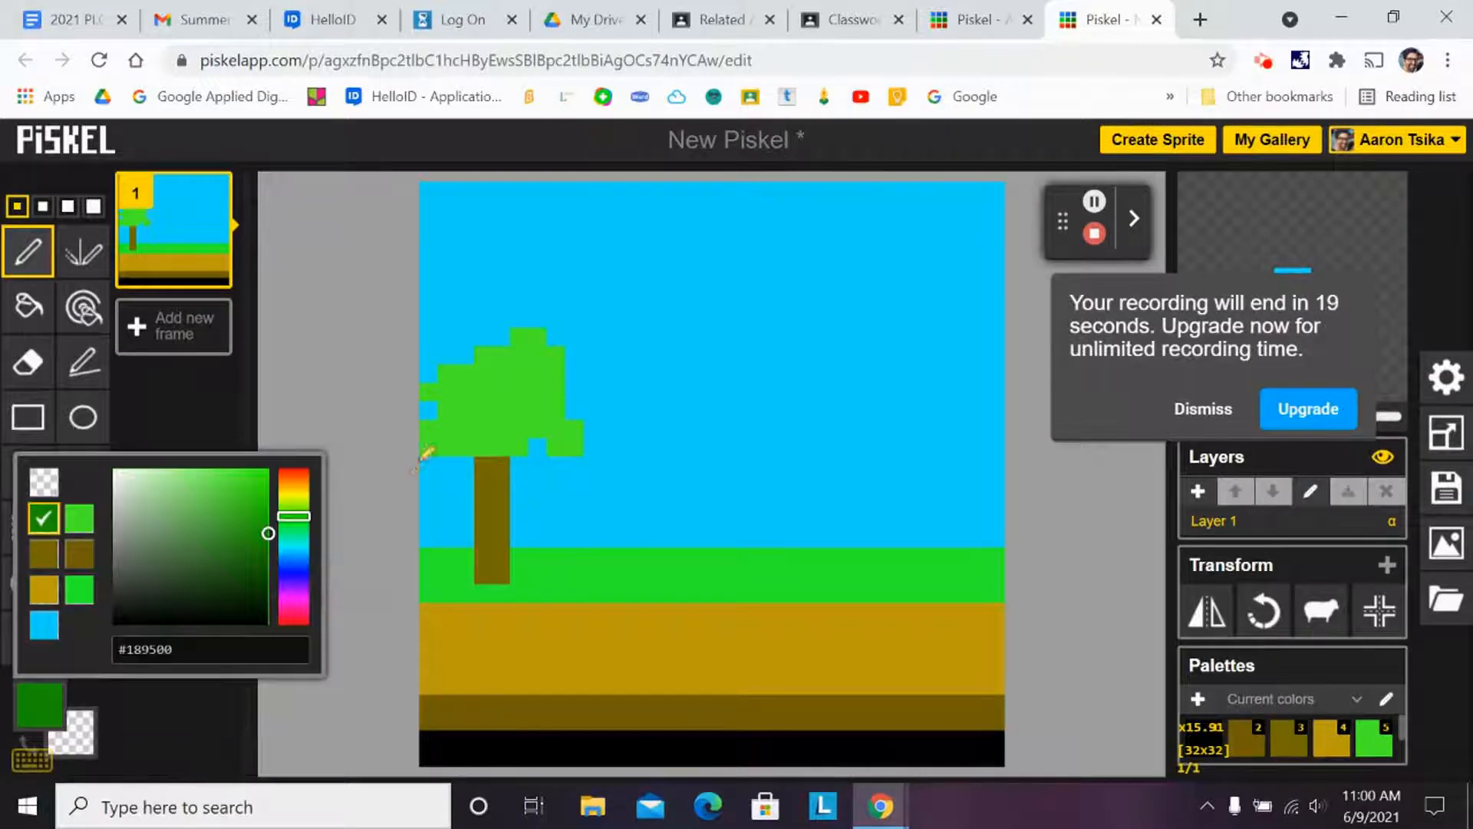
pyautogui.moveTo(430, 439); pyautogui.dragTo(524, 442)
pyautogui.click(570, 449)
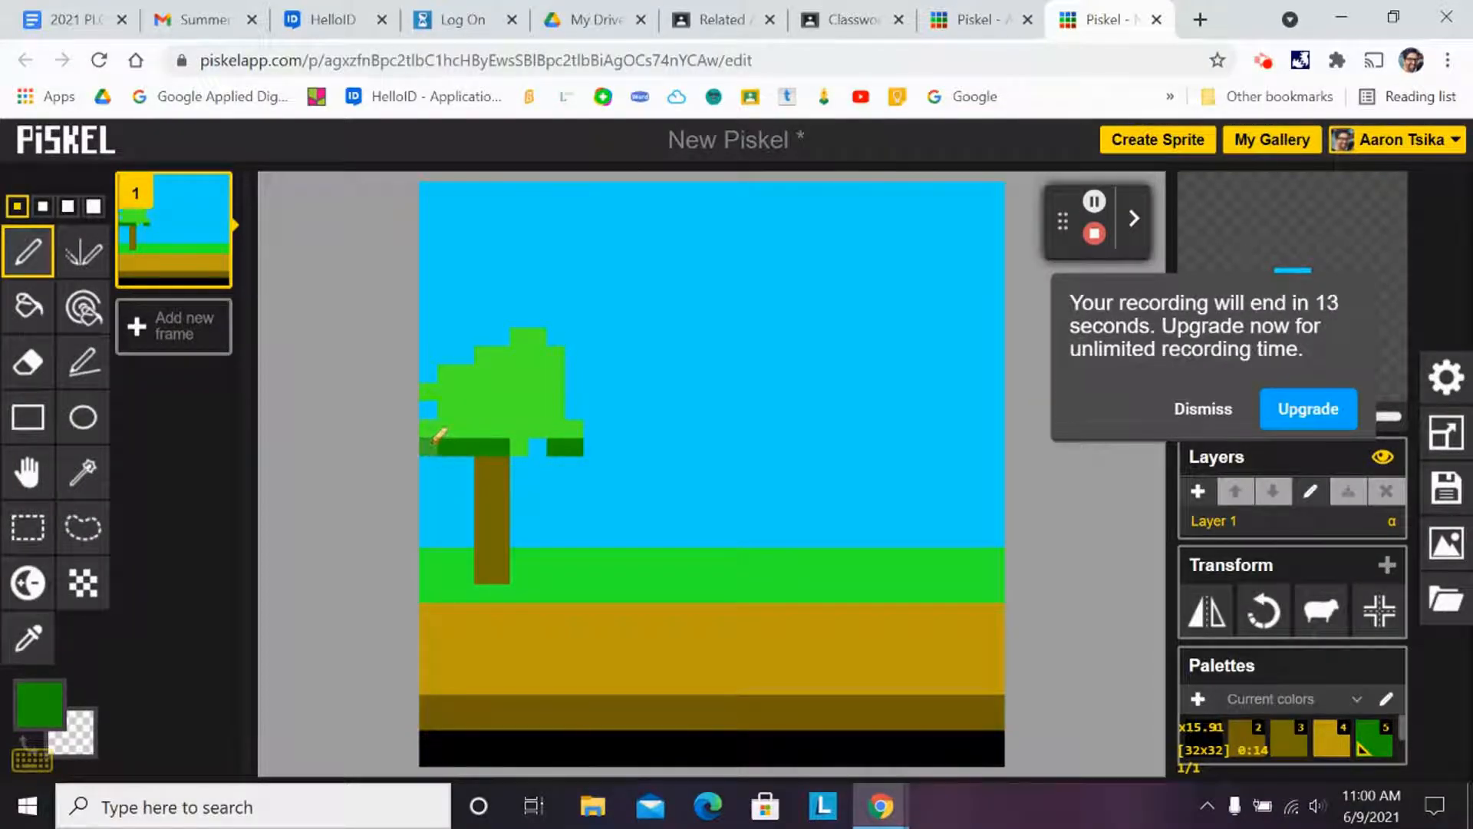
# Choose a medium green and paint the crown row directly above the dark green shading
pyautogui.click(64, 712)
pyautogui.click(255, 521)
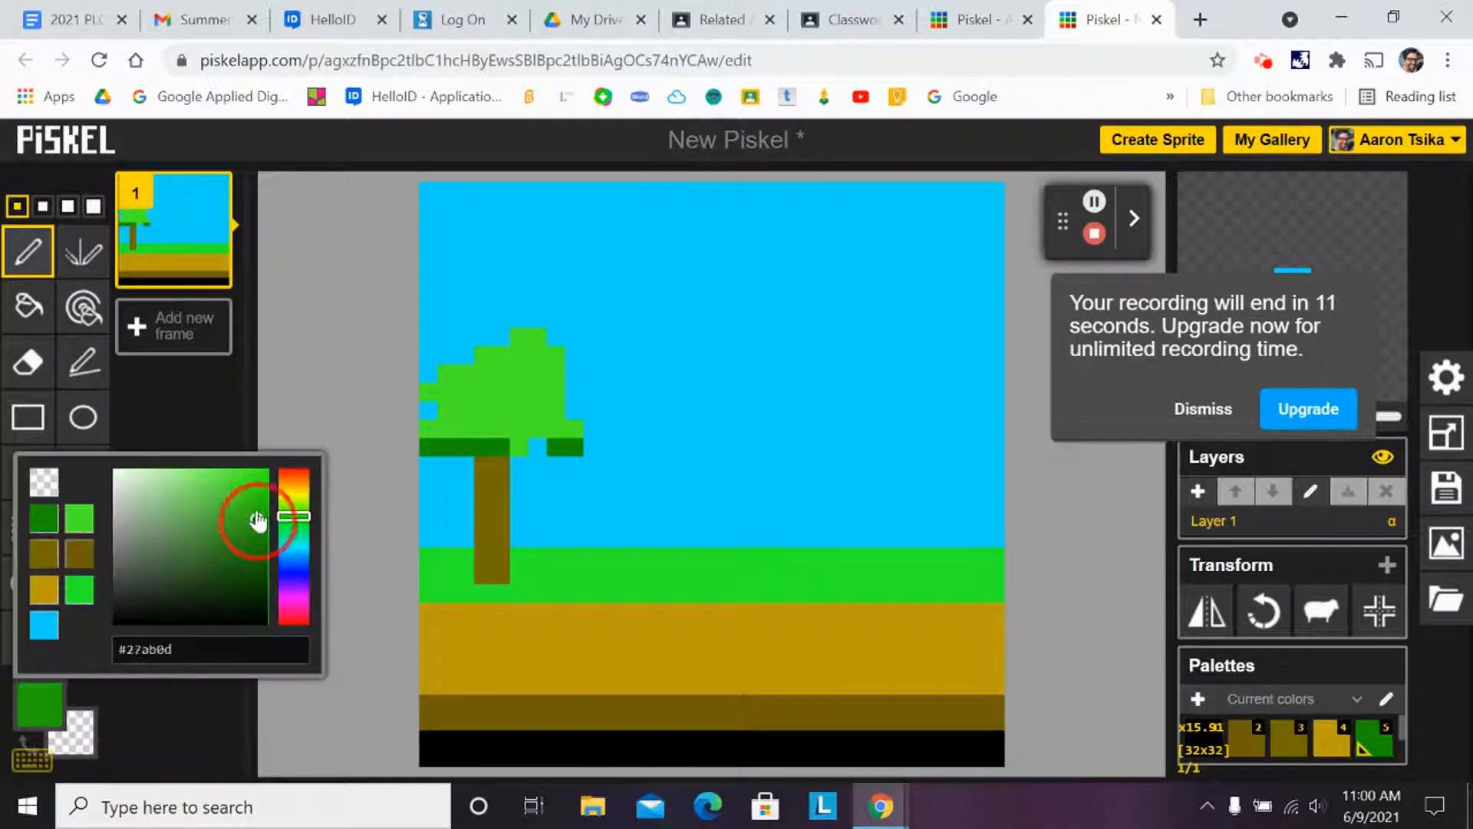
pyautogui.moveTo(437, 429); pyautogui.dragTo(571, 432)
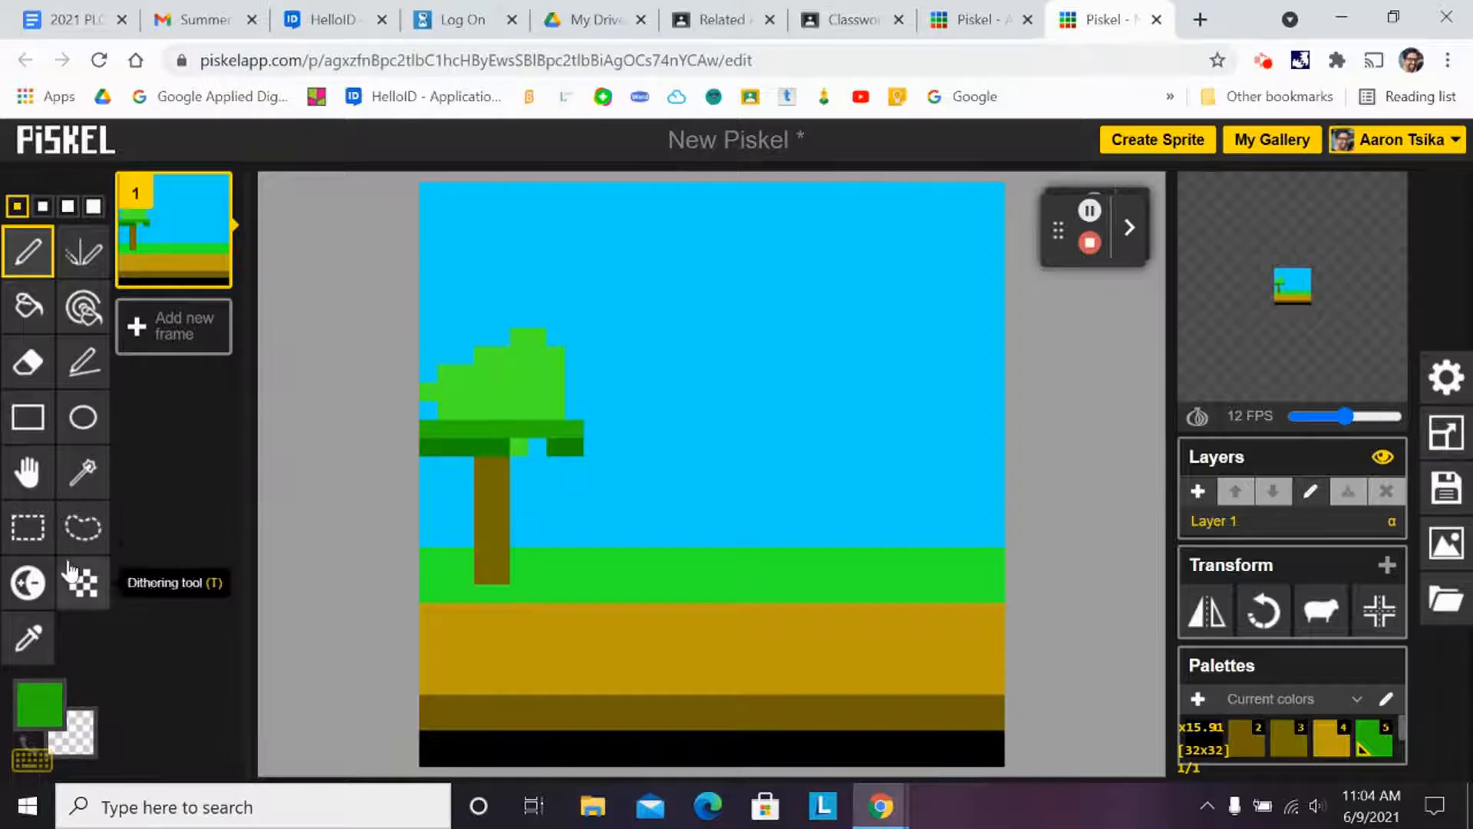
# Set the pen size to 2 pixels, and try a Paint bucket fill of the sky with the current green before undoing it
pyautogui.click(29, 310)
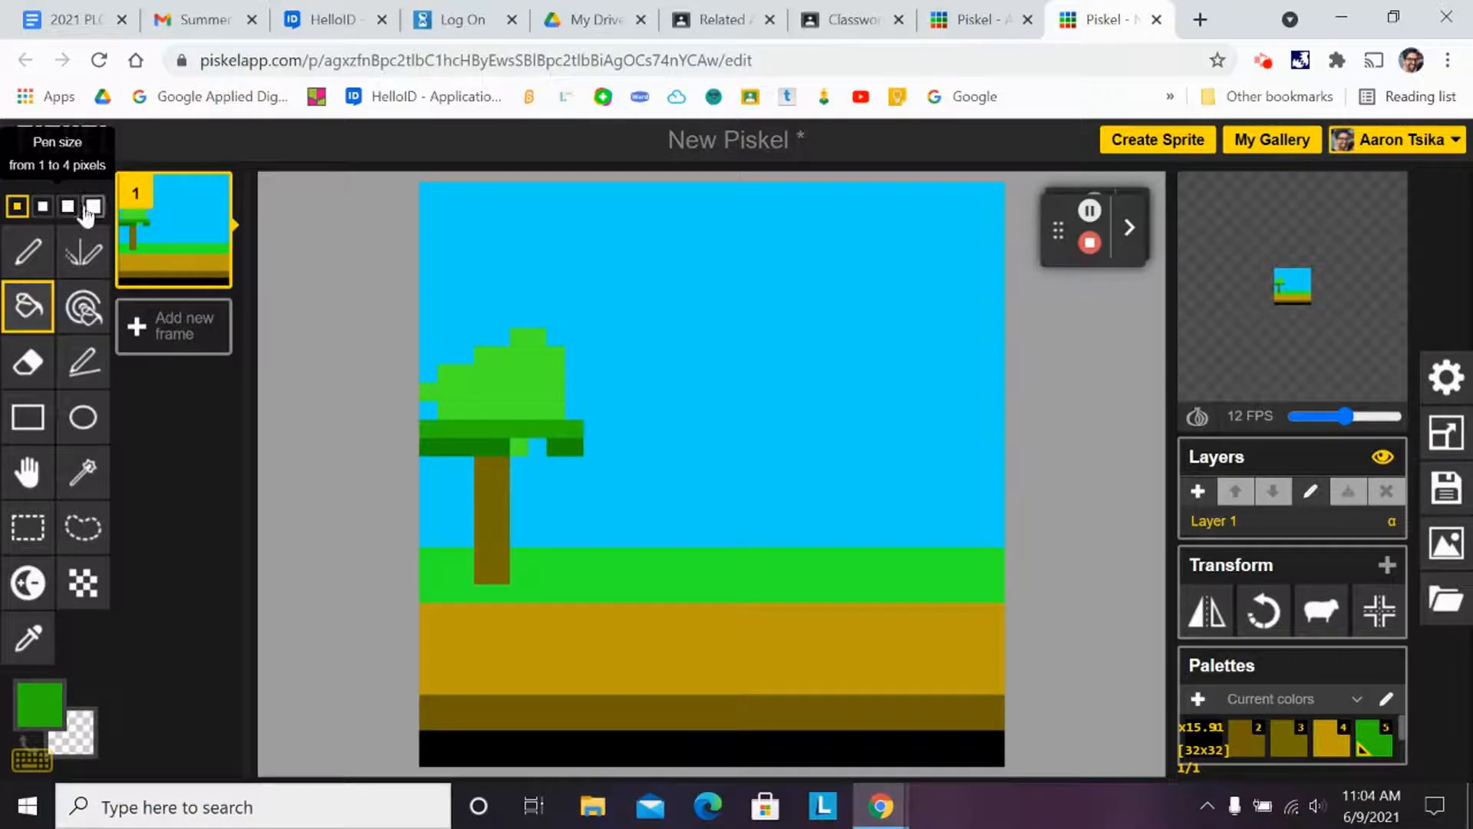
pyautogui.click(44, 209)
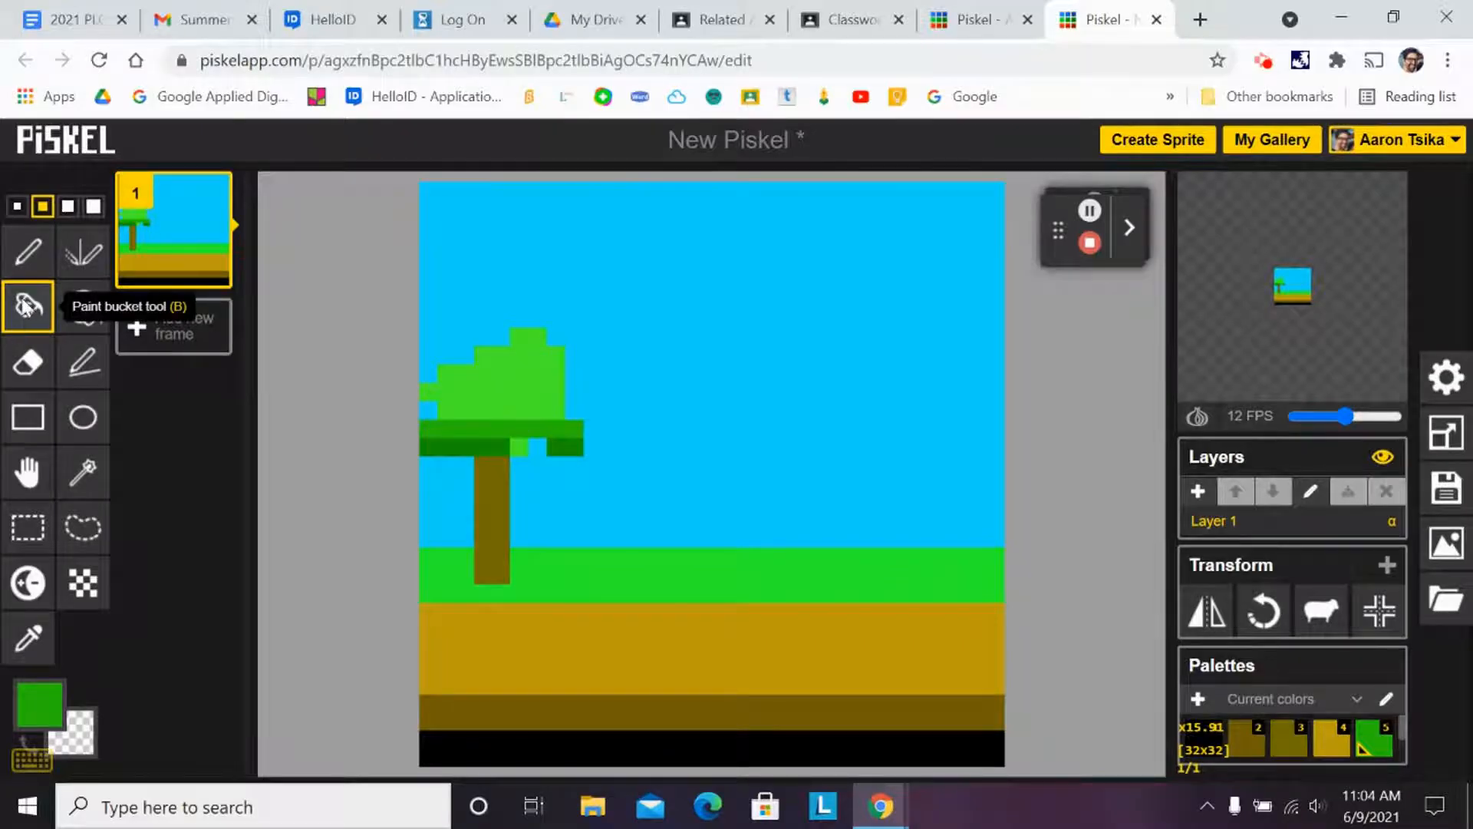
pyautogui.click(657, 343)
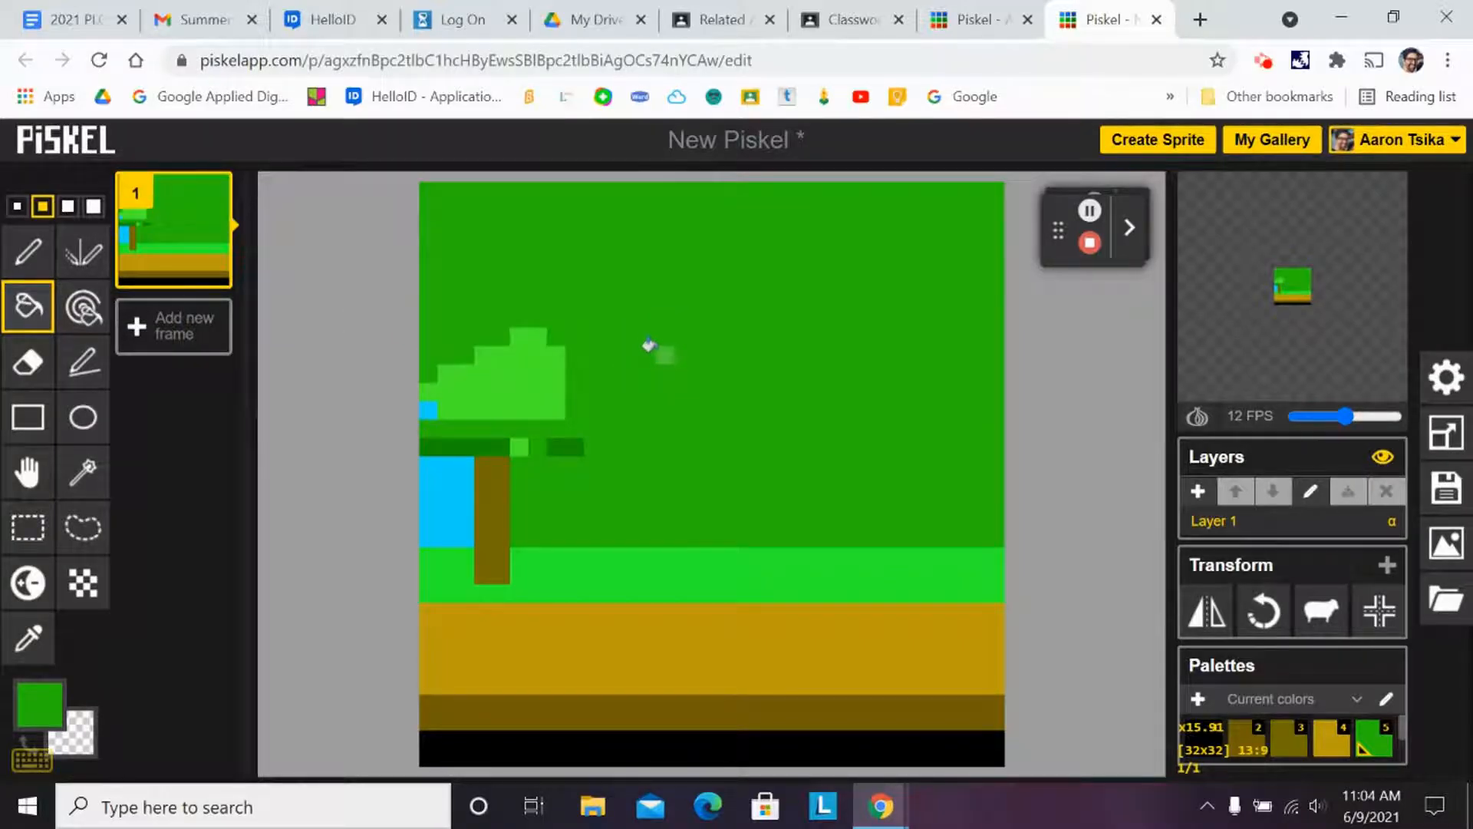
pyautogui.hotkey('ctrl', 'z')
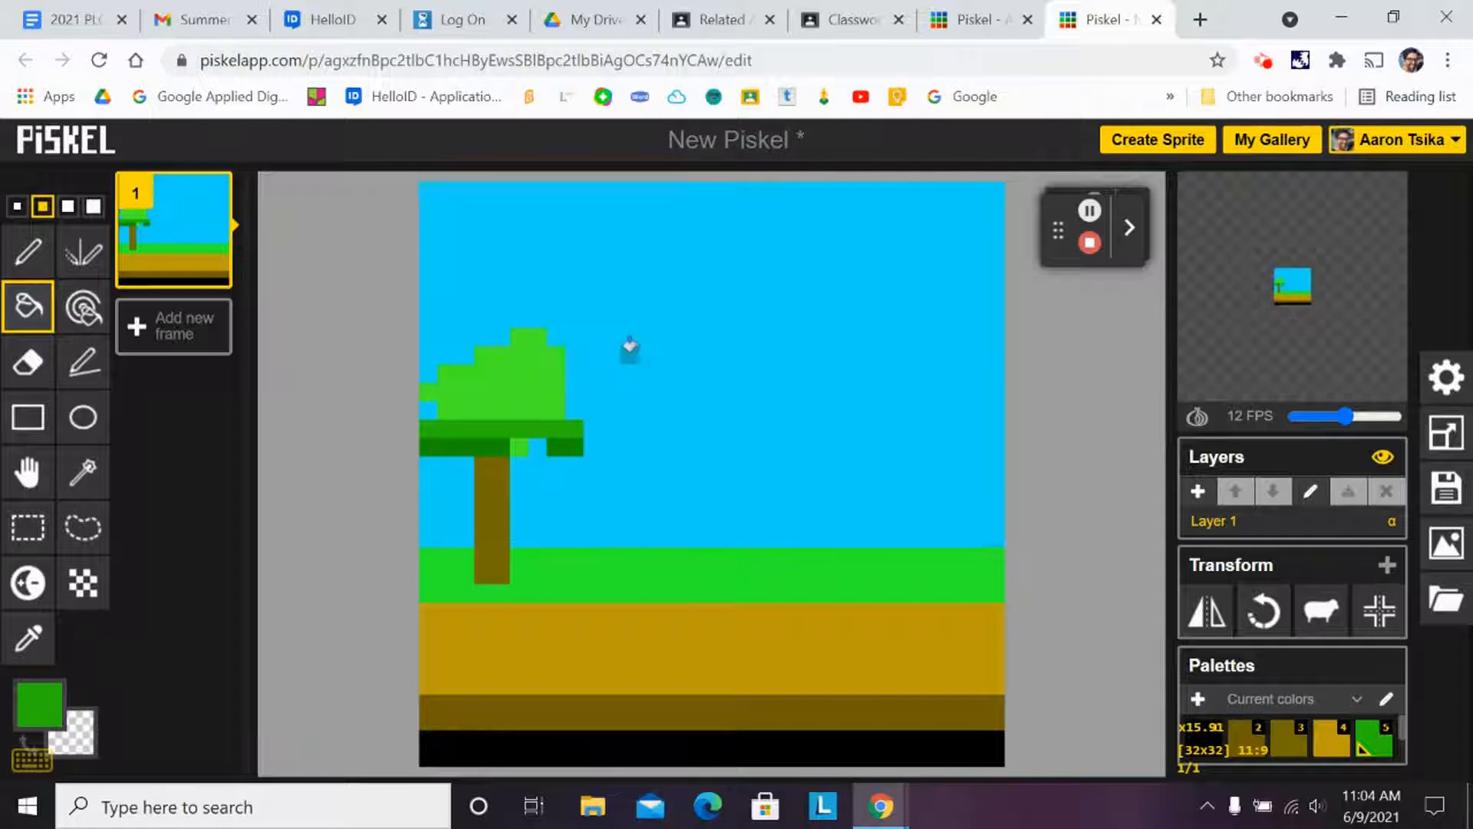
# Paint three irregular clouds in off-white #f8fcf7 across the sky with the 2-pixel pen
pyautogui.click(31, 259)
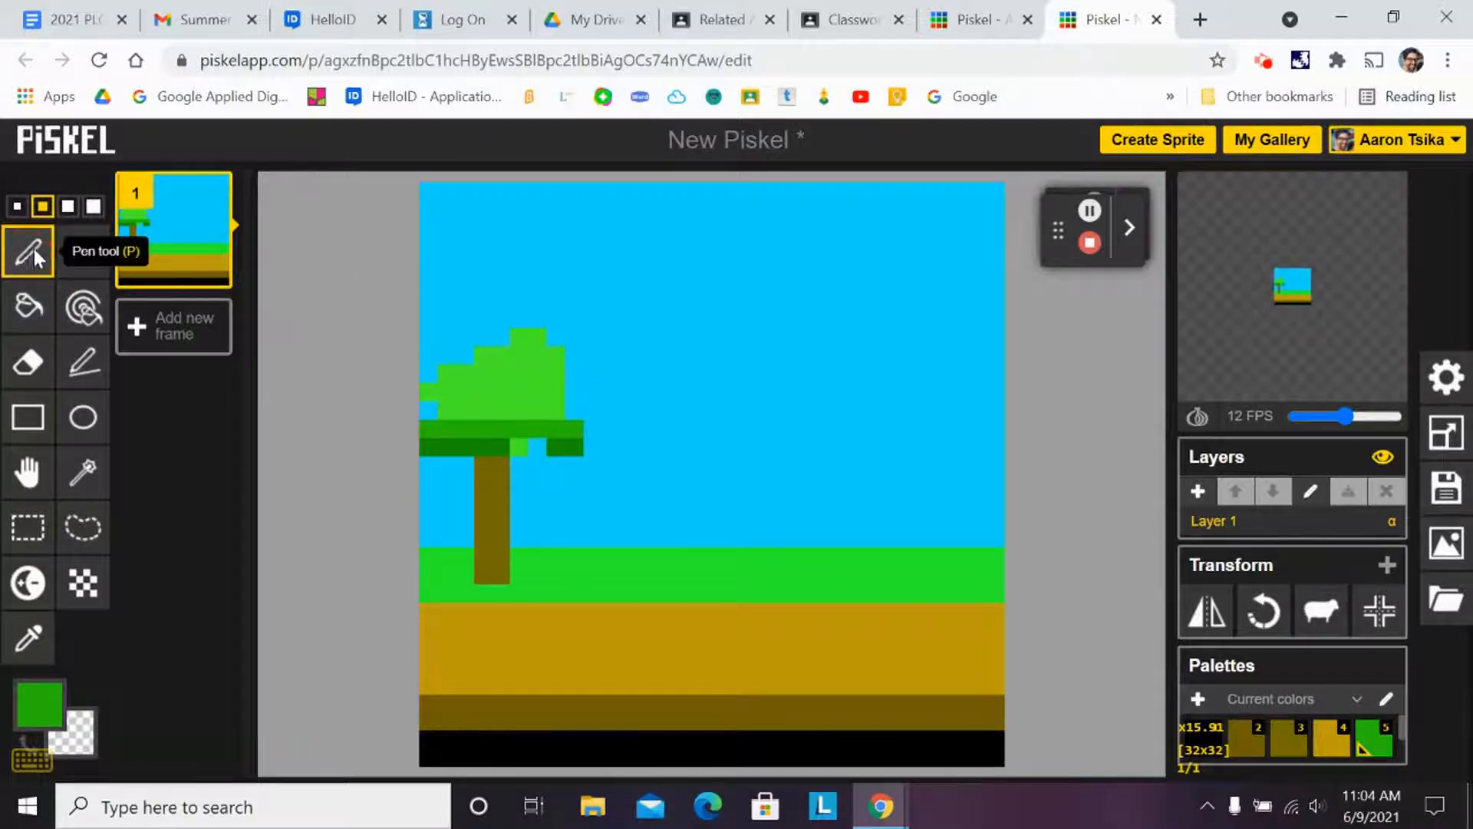
pyautogui.click(43, 704)
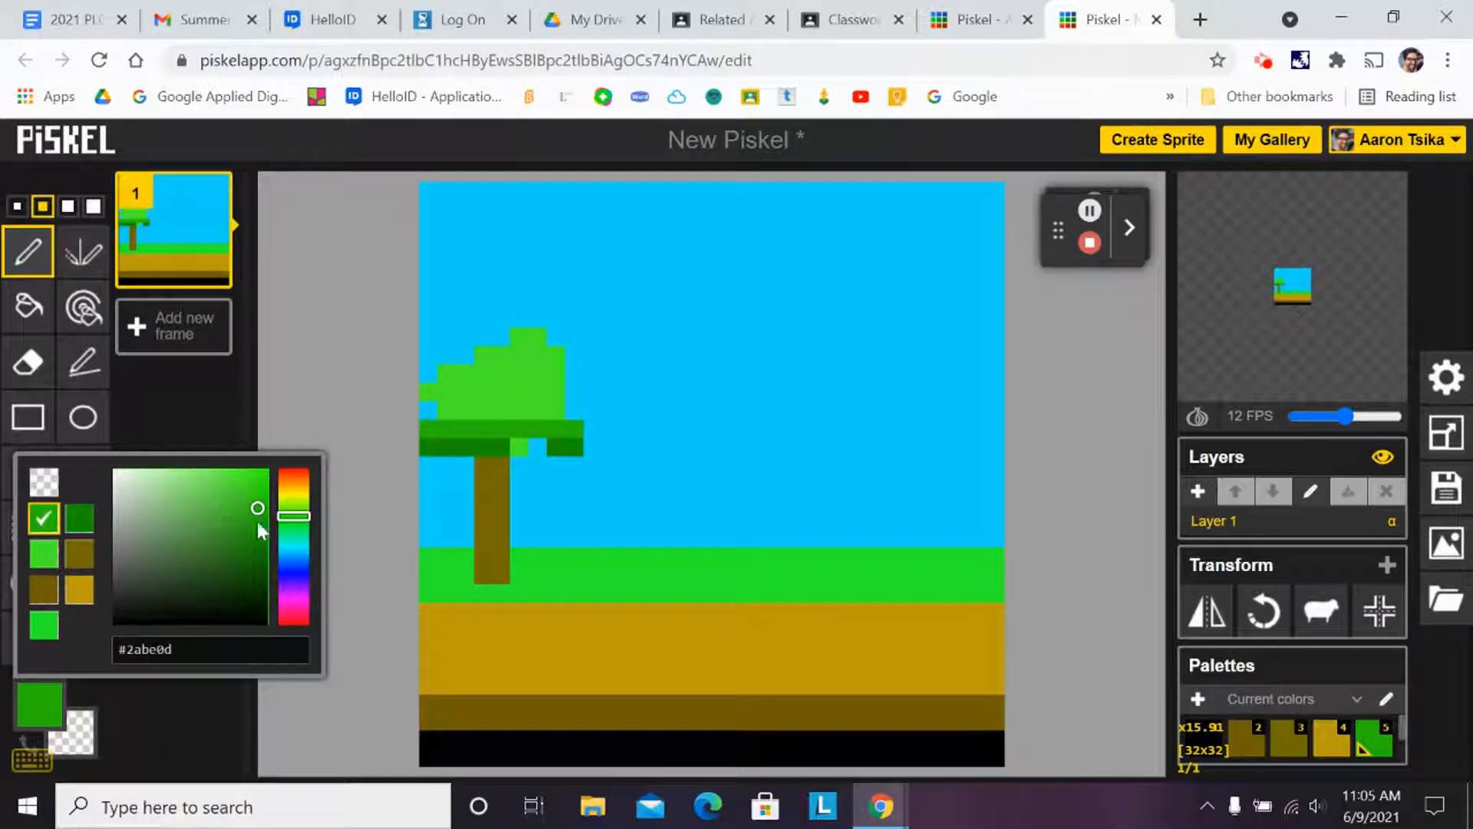
pyautogui.moveTo(257, 513)
pyautogui.mouseDown()
pyautogui.moveTo(119, 491)
pyautogui.moveTo(116, 470)
pyautogui.mouseUp()
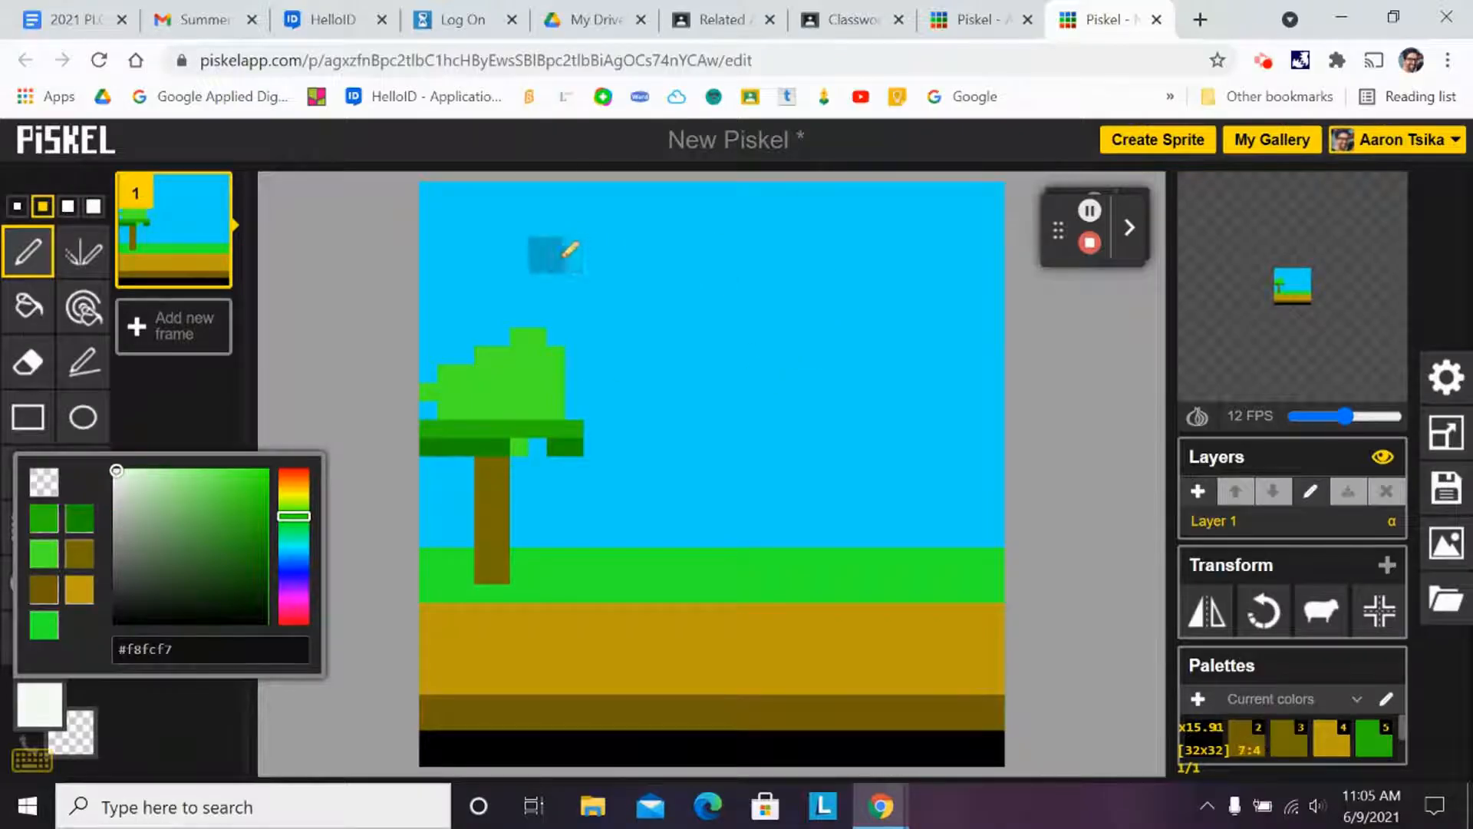
pyautogui.moveTo(561, 283)
pyautogui.mouseDown()
pyautogui.moveTo(635, 318)
pyautogui.moveTo(648, 282)
pyautogui.mouseUp()
pyautogui.moveTo(729, 236)
pyautogui.mouseDown()
pyautogui.moveTo(818, 253)
pyautogui.moveTo(809, 271)
pyautogui.moveTo(904, 267)
pyautogui.moveTo(799, 274)
pyautogui.mouseUp()
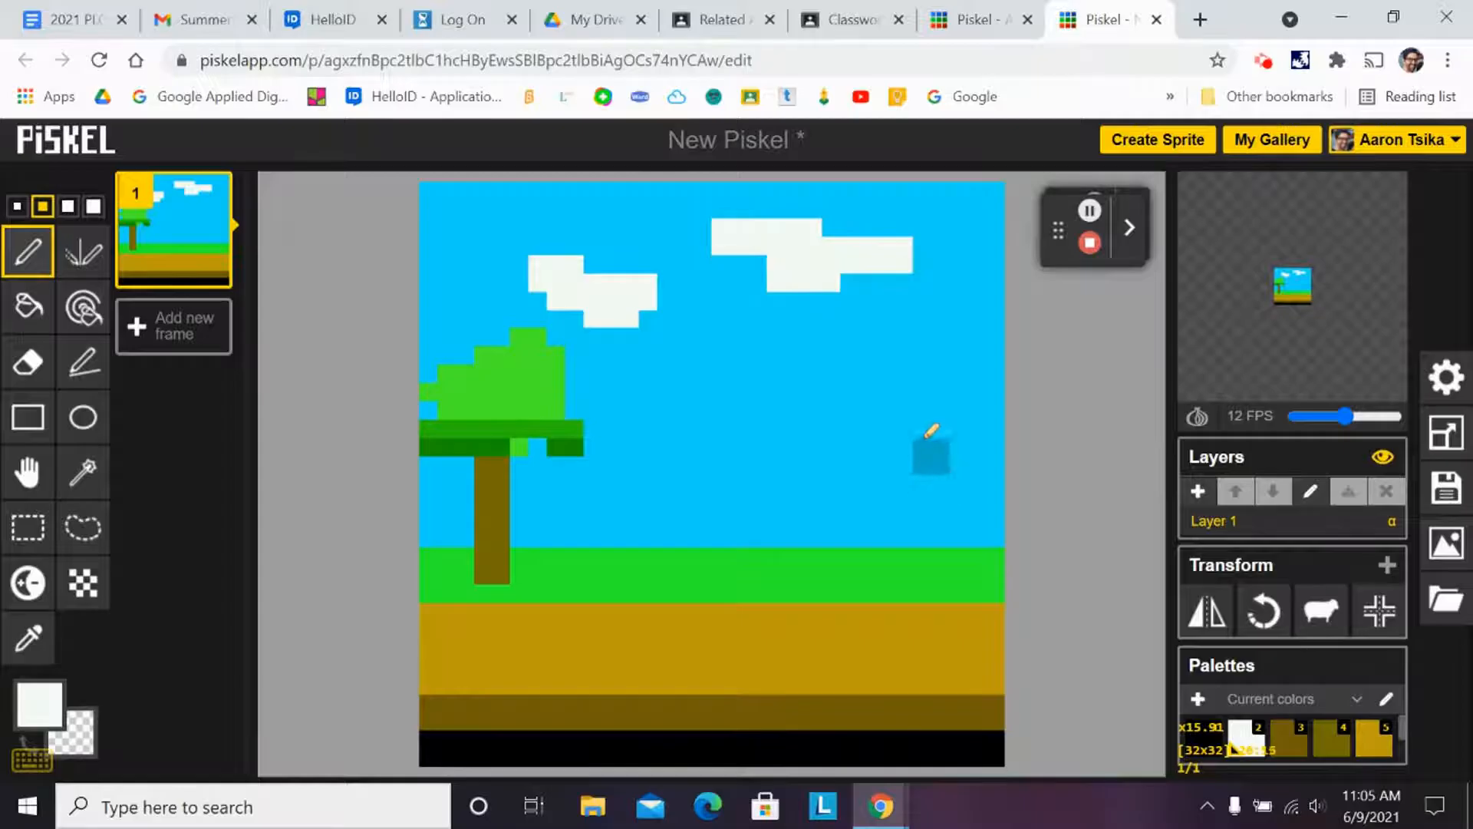
pyautogui.moveTo(890, 381)
pyautogui.mouseDown()
pyautogui.moveTo(937, 387)
pyautogui.moveTo(936, 409)
pyautogui.moveTo(953, 358)
pyautogui.moveTo(972, 382)
pyautogui.moveTo(875, 386)
pyautogui.mouseUp()
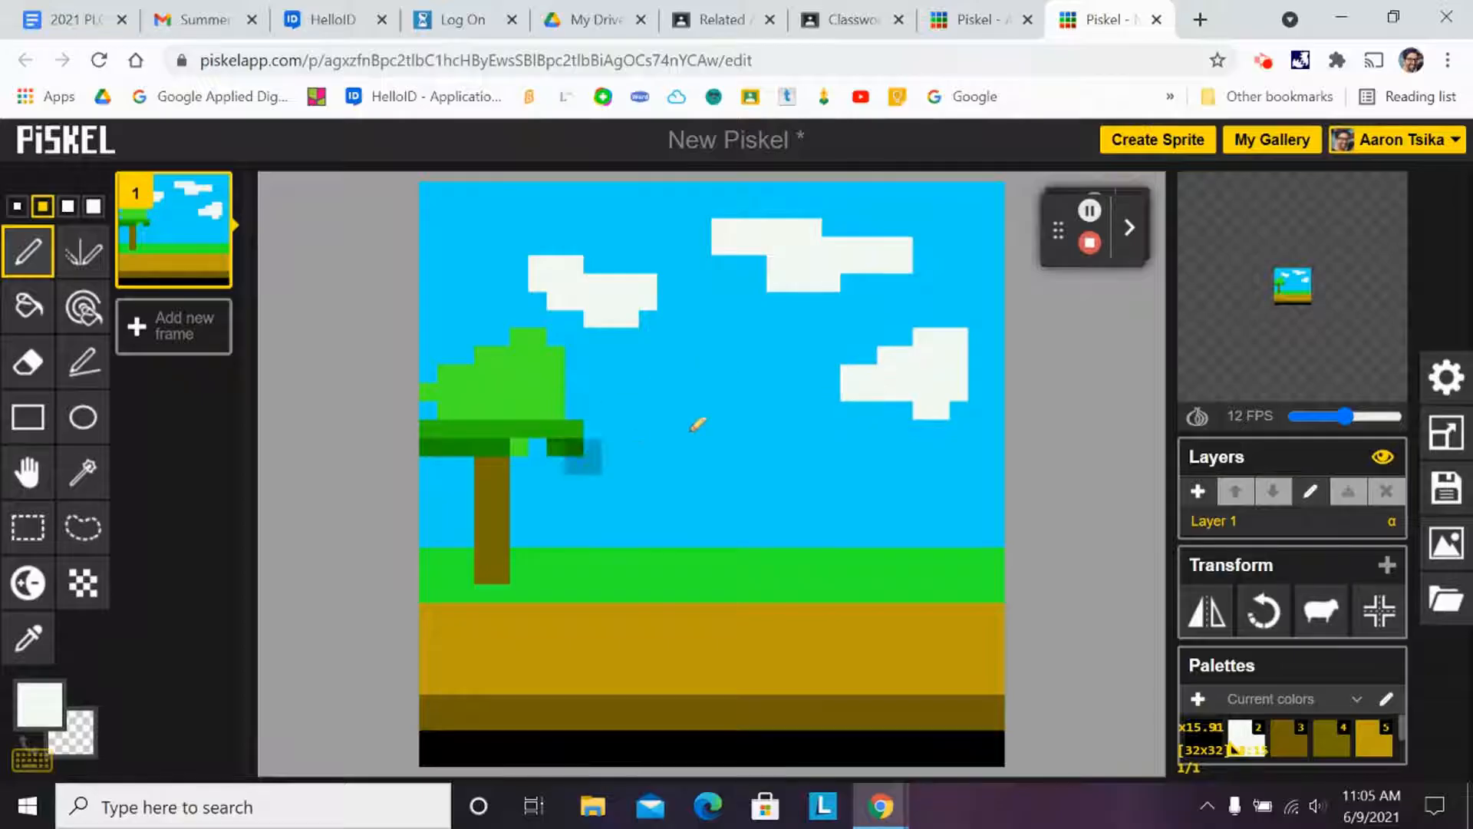
# Choose light gray #d8dad6 as the primary color and set the pen size to 1 pixel
pyautogui.click(38, 703)
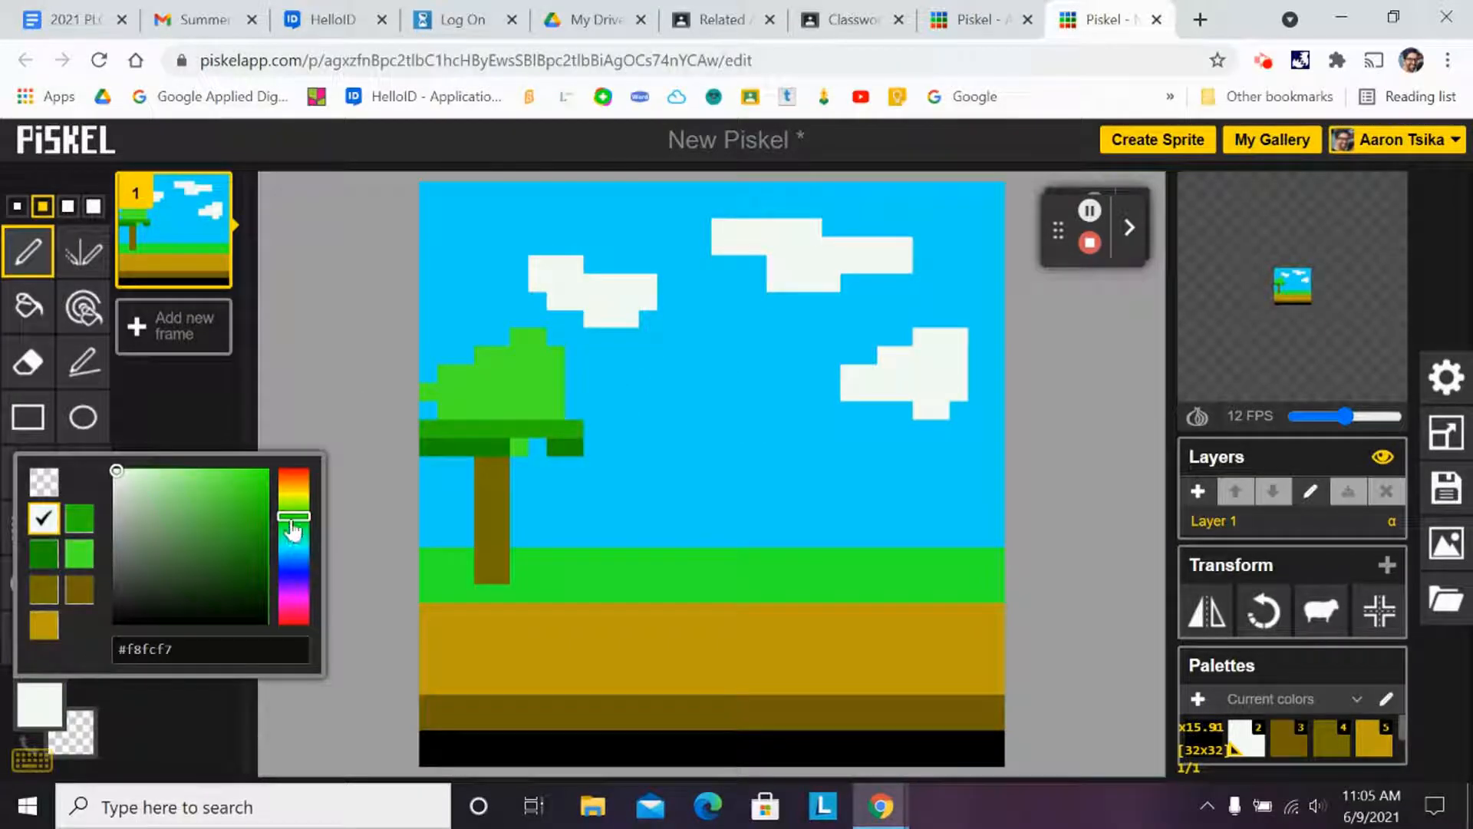
pyautogui.moveTo(294, 525); pyautogui.dragTo(293, 507)
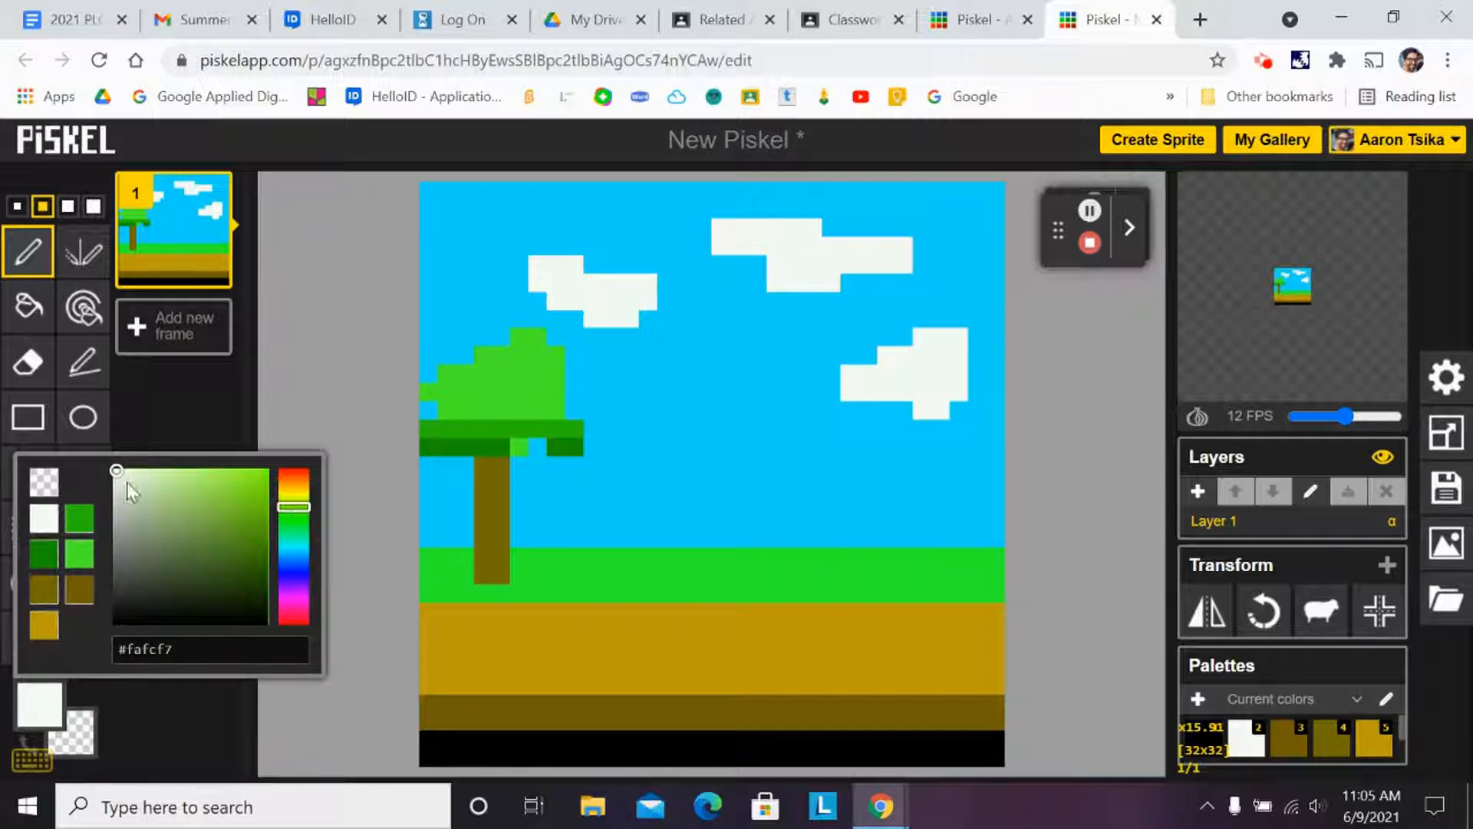
pyautogui.moveTo(117, 477); pyautogui.dragTo(116, 489)
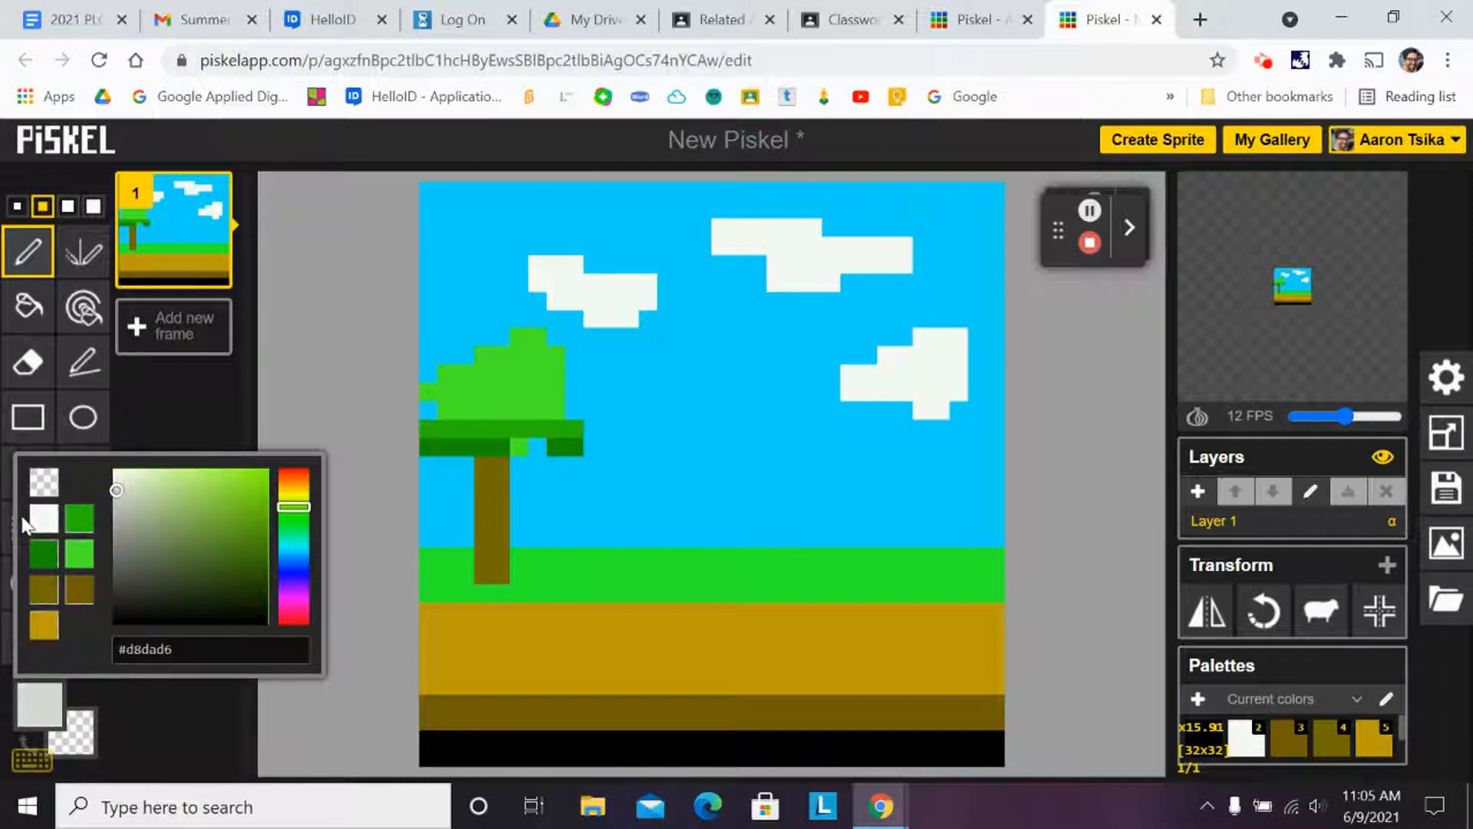
pyautogui.click(17, 206)
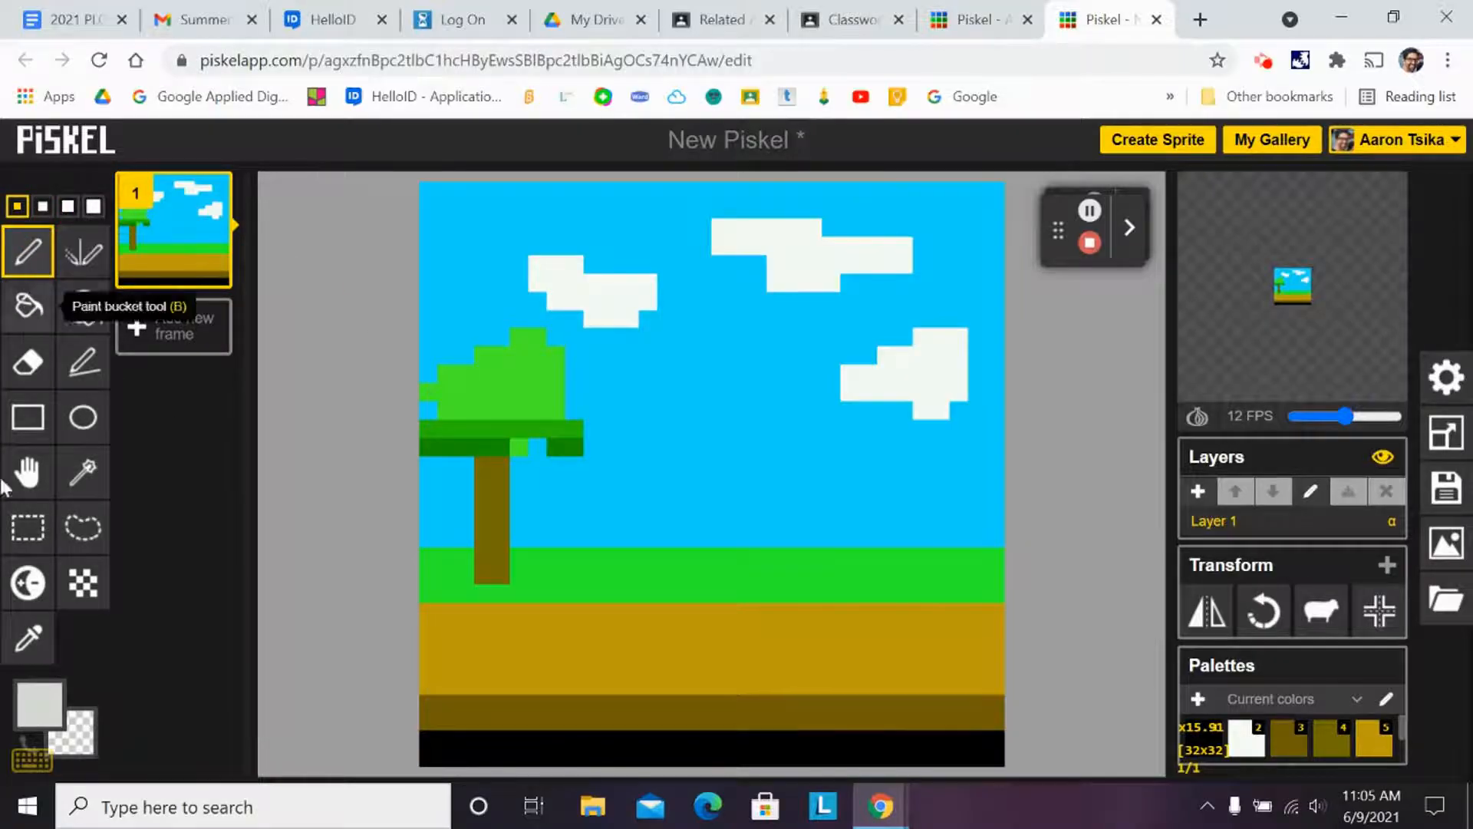
pyautogui.click(38, 709)
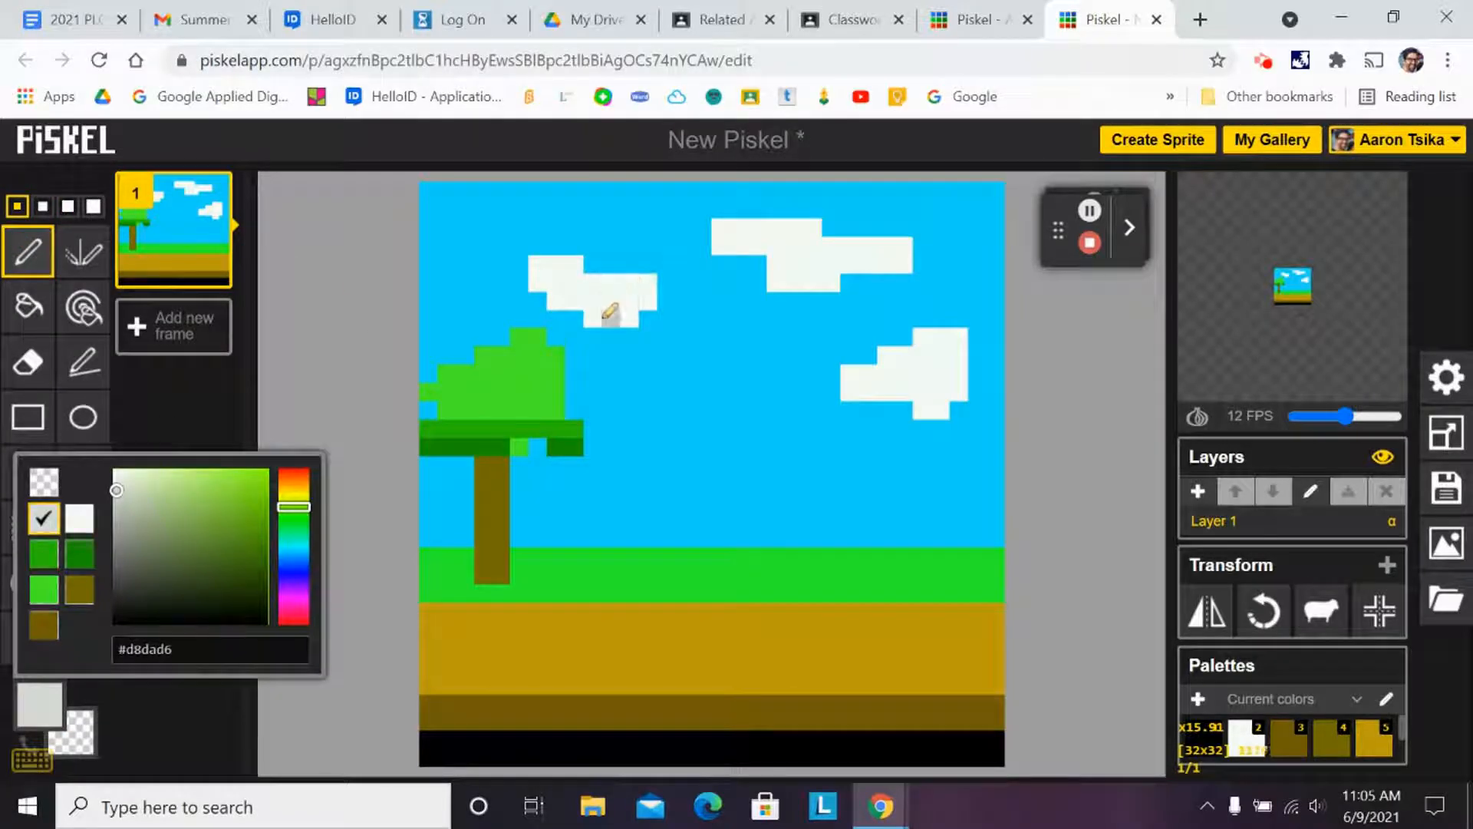
# Shade the undersides of the three clouds with light gray, undoing the stray pixel on the tree-side cloud
pyautogui.moveTo(606, 313); pyautogui.dragTo(625, 319)
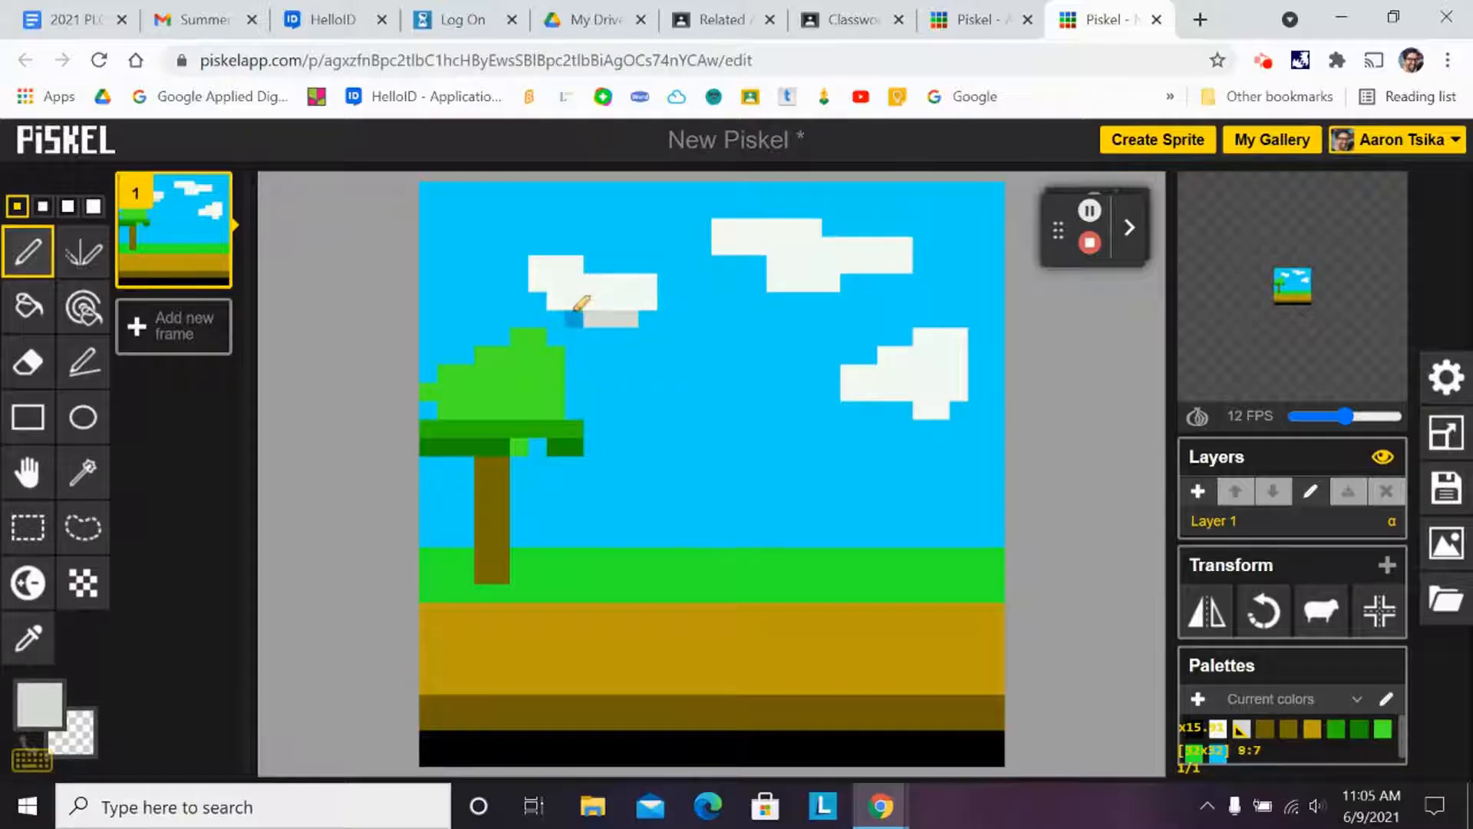
pyautogui.moveTo(771, 284); pyautogui.dragTo(838, 285)
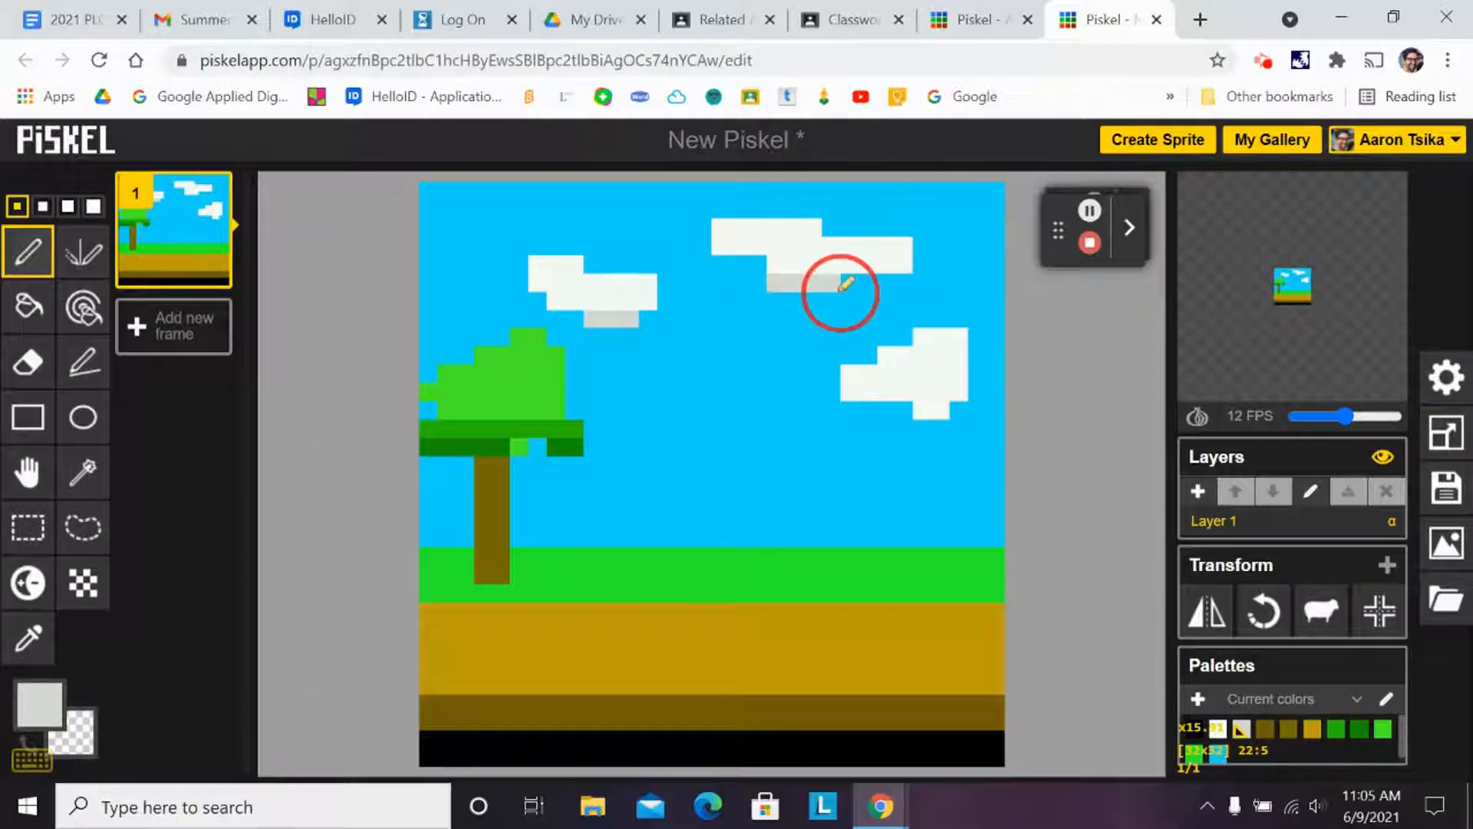
pyautogui.moveTo(924, 412); pyautogui.dragTo(939, 411)
pyautogui.moveTo(850, 394); pyautogui.dragTo(954, 395)
pyautogui.click(630, 300)
pyautogui.hotkey('ctrl', 'z')
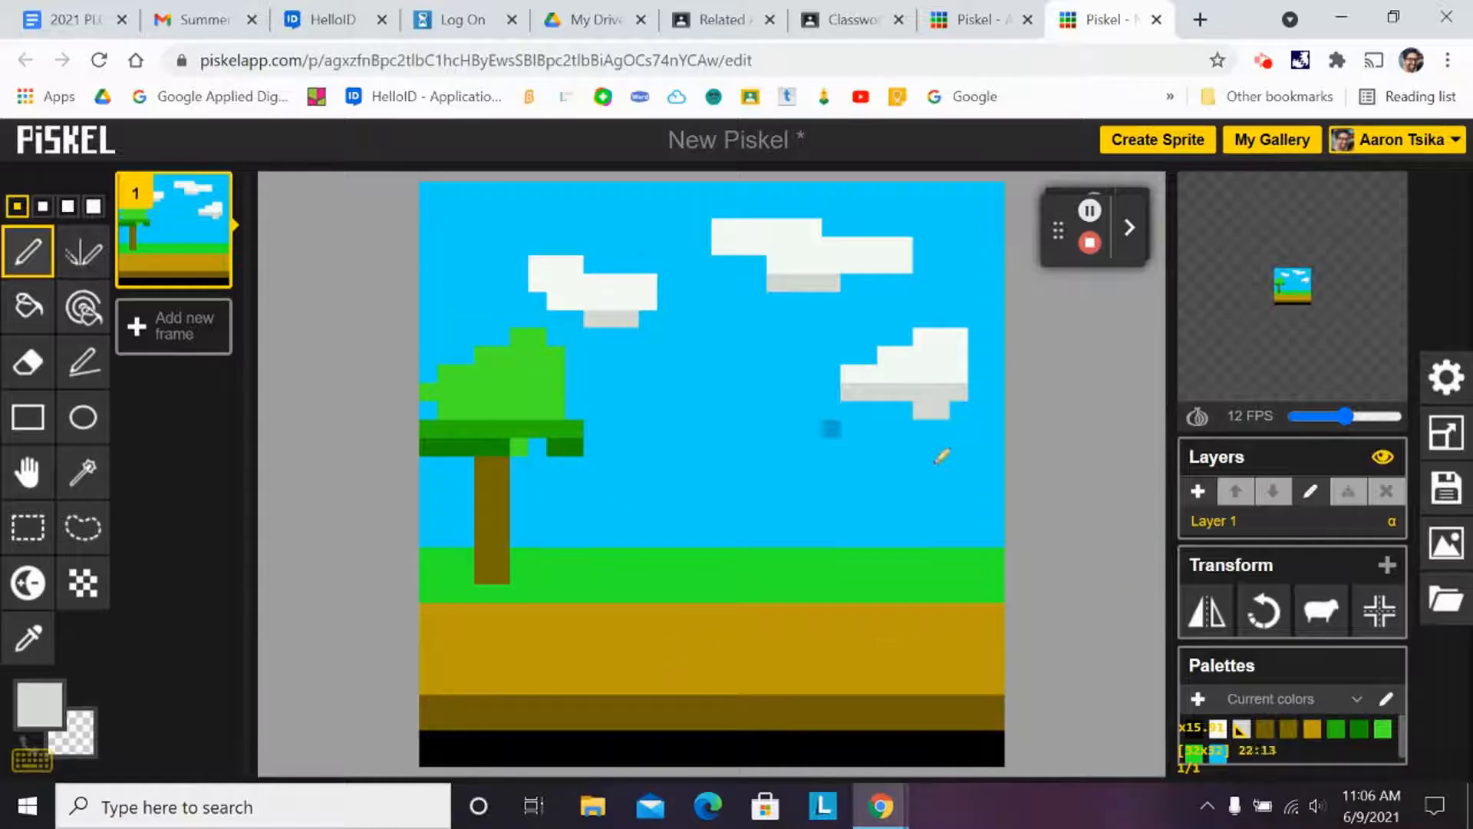
# Duplicate the finished landscape frame until the animation has ten frames
pyautogui.moveTo(188, 211)
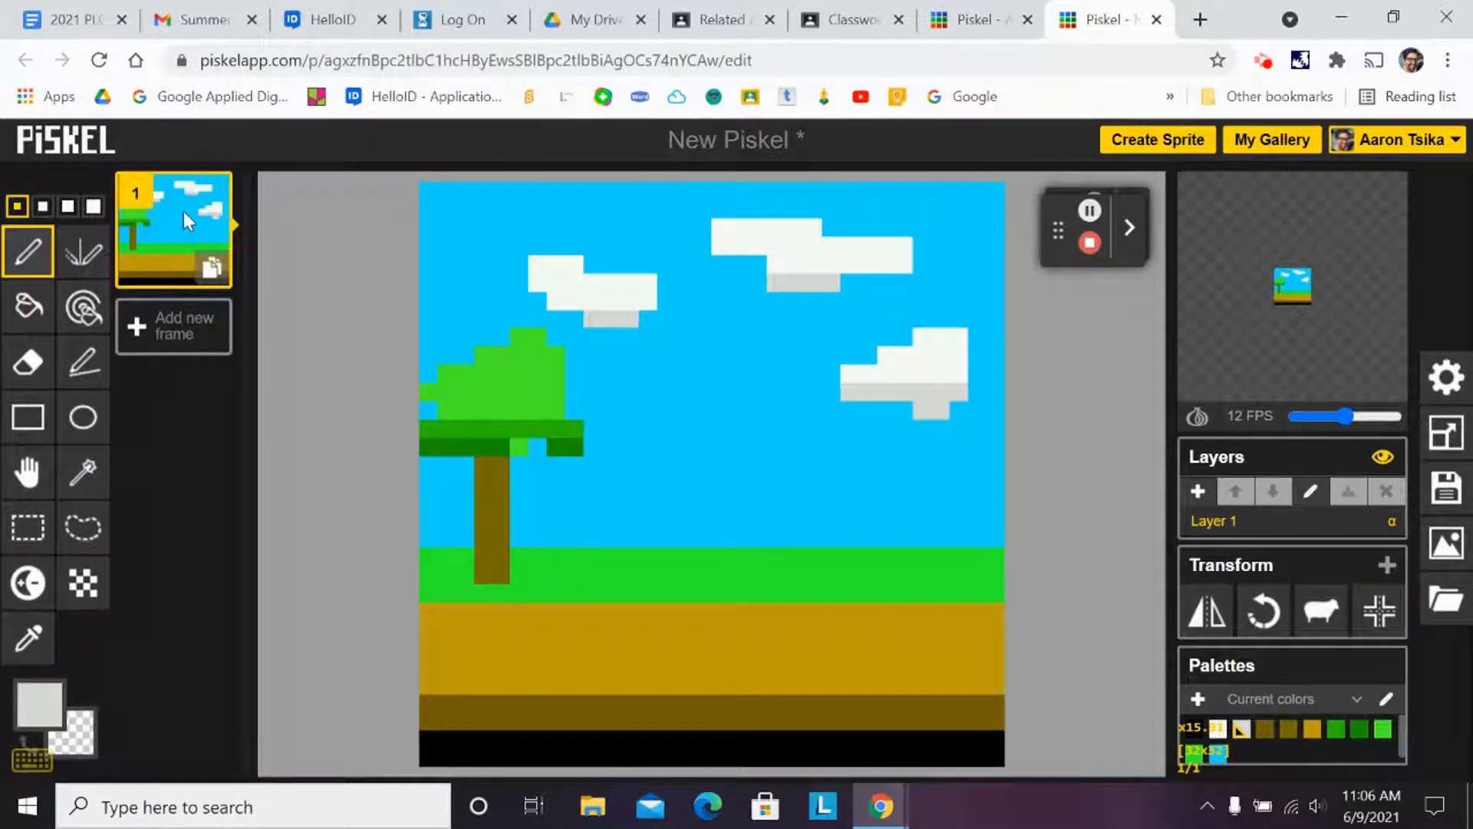
pyautogui.click(210, 272)
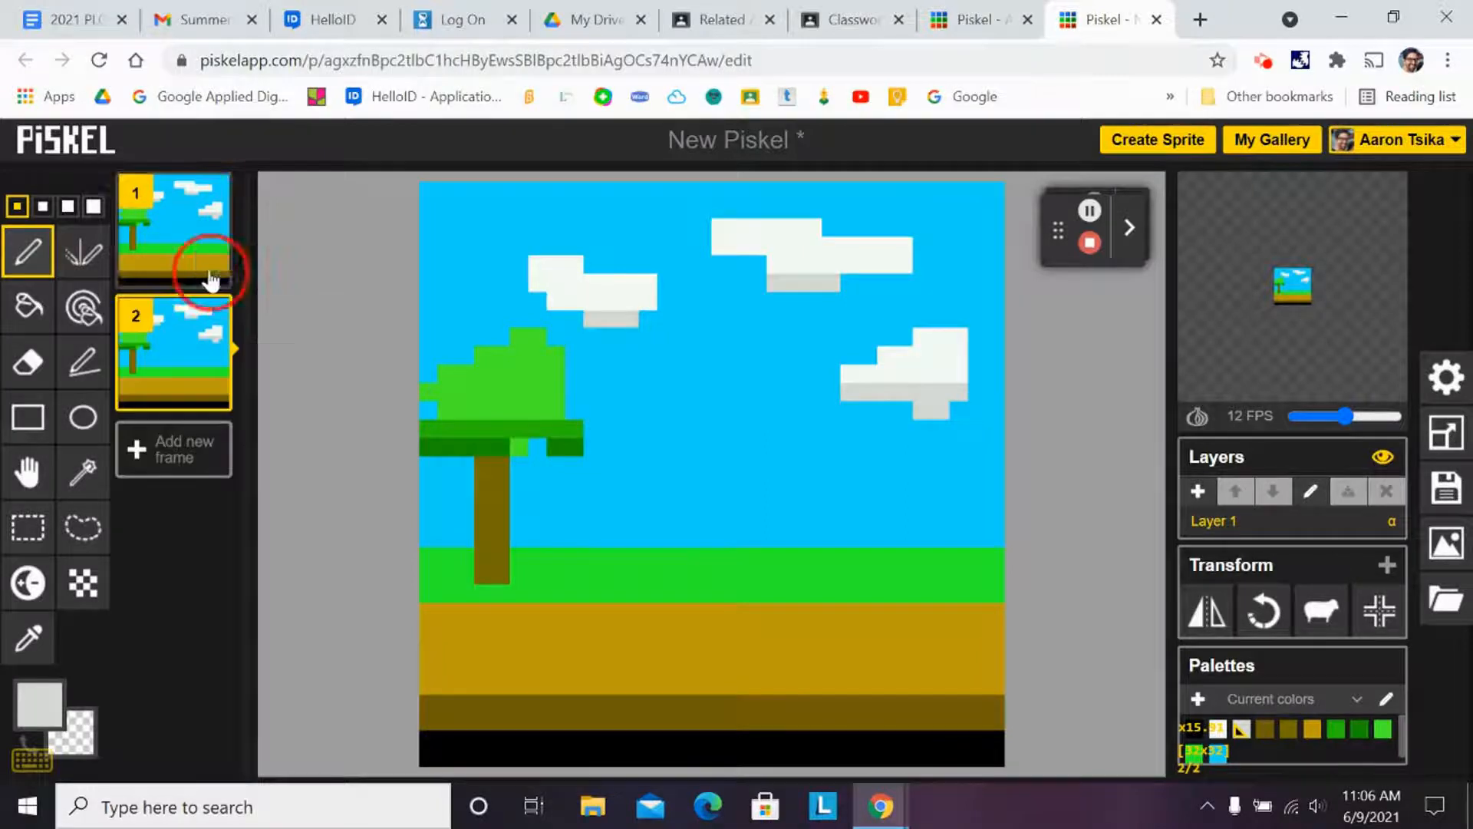
pyautogui.click(210, 273)
pyautogui.click(211, 272)
pyautogui.click(210, 273)
pyautogui.click(210, 272)
pyautogui.scroll(-3, 210, 322)
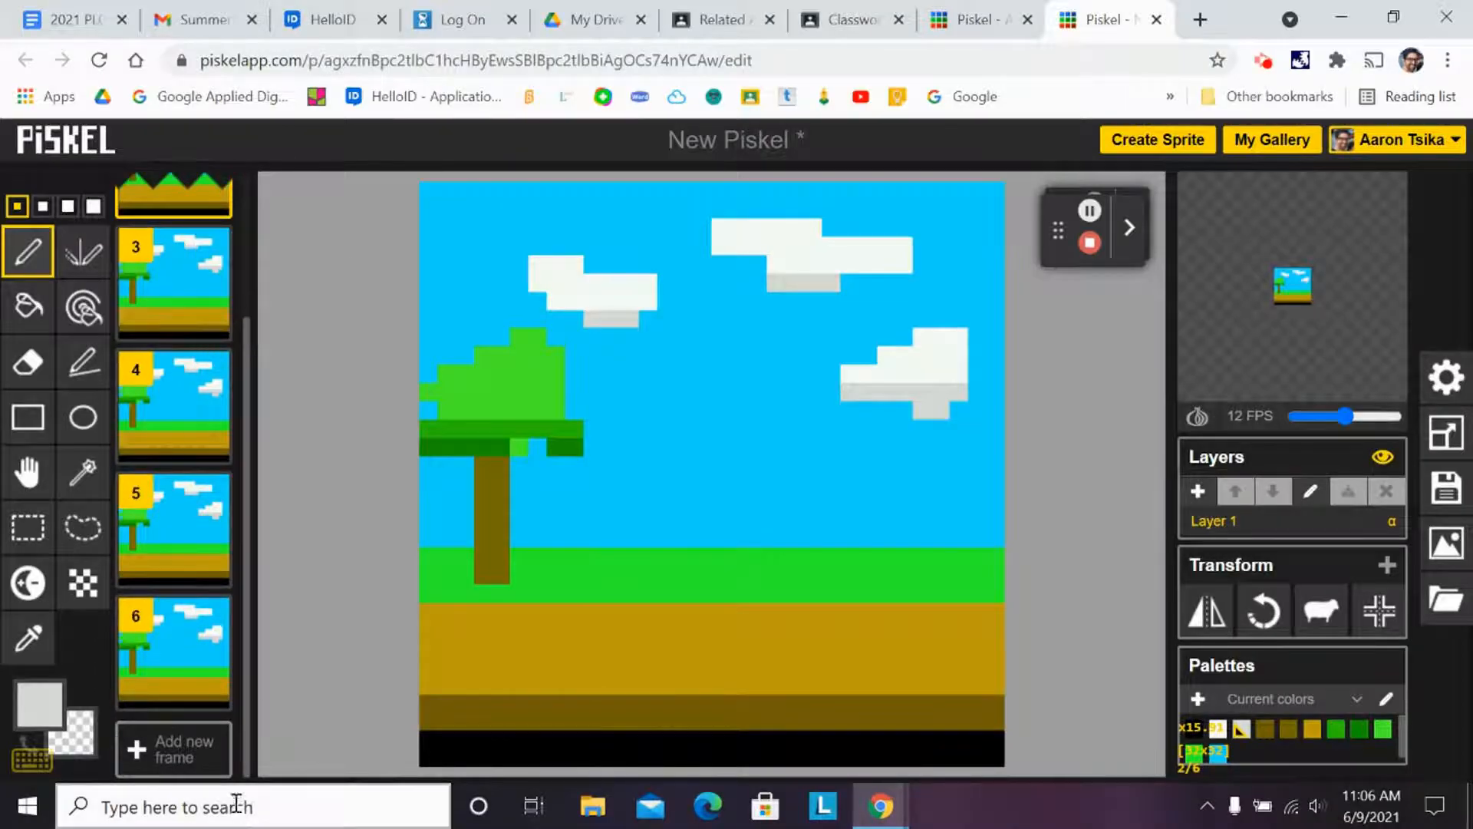
pyautogui.click(210, 692)
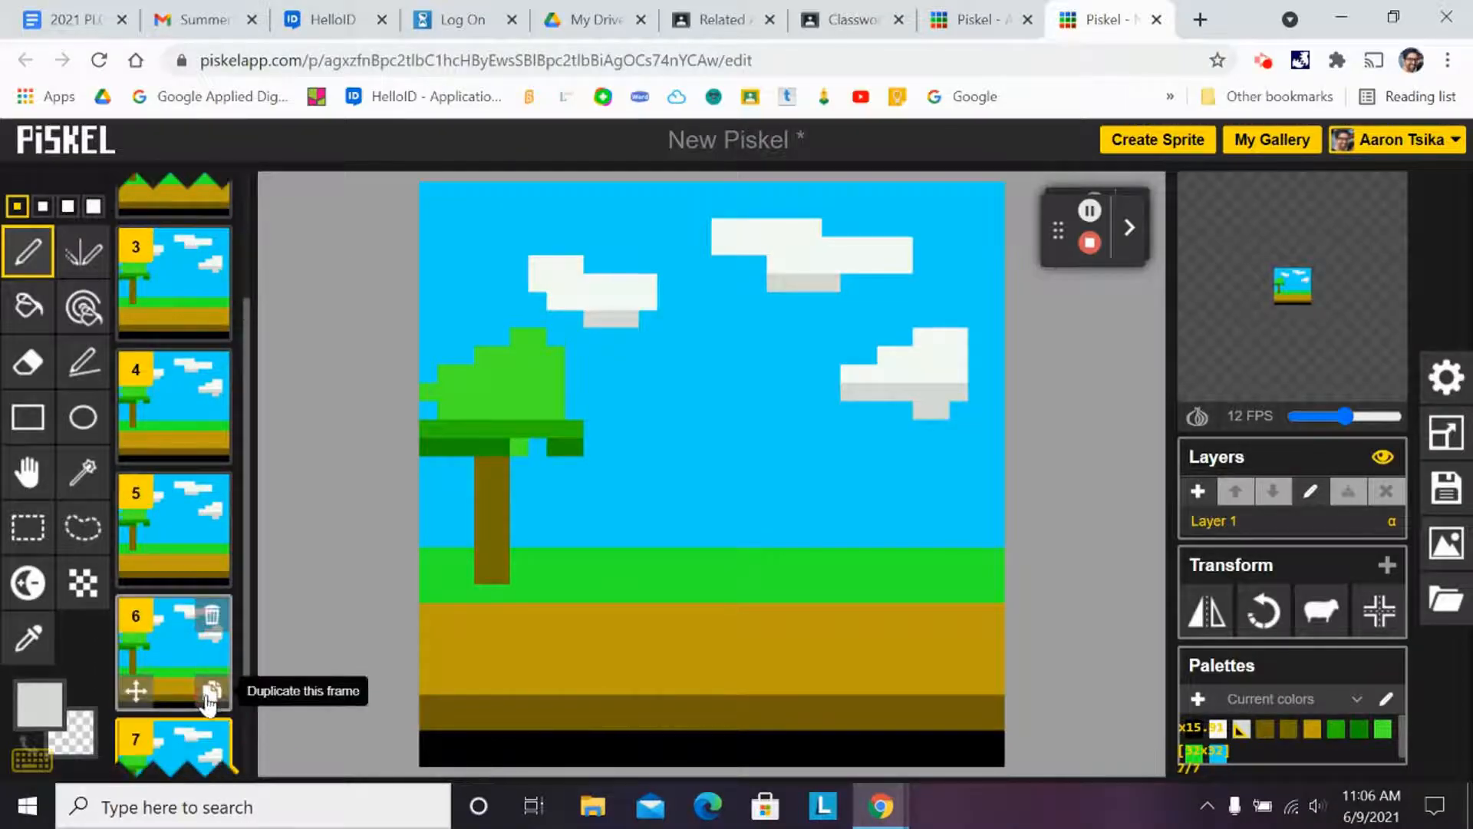
pyautogui.click(212, 695)
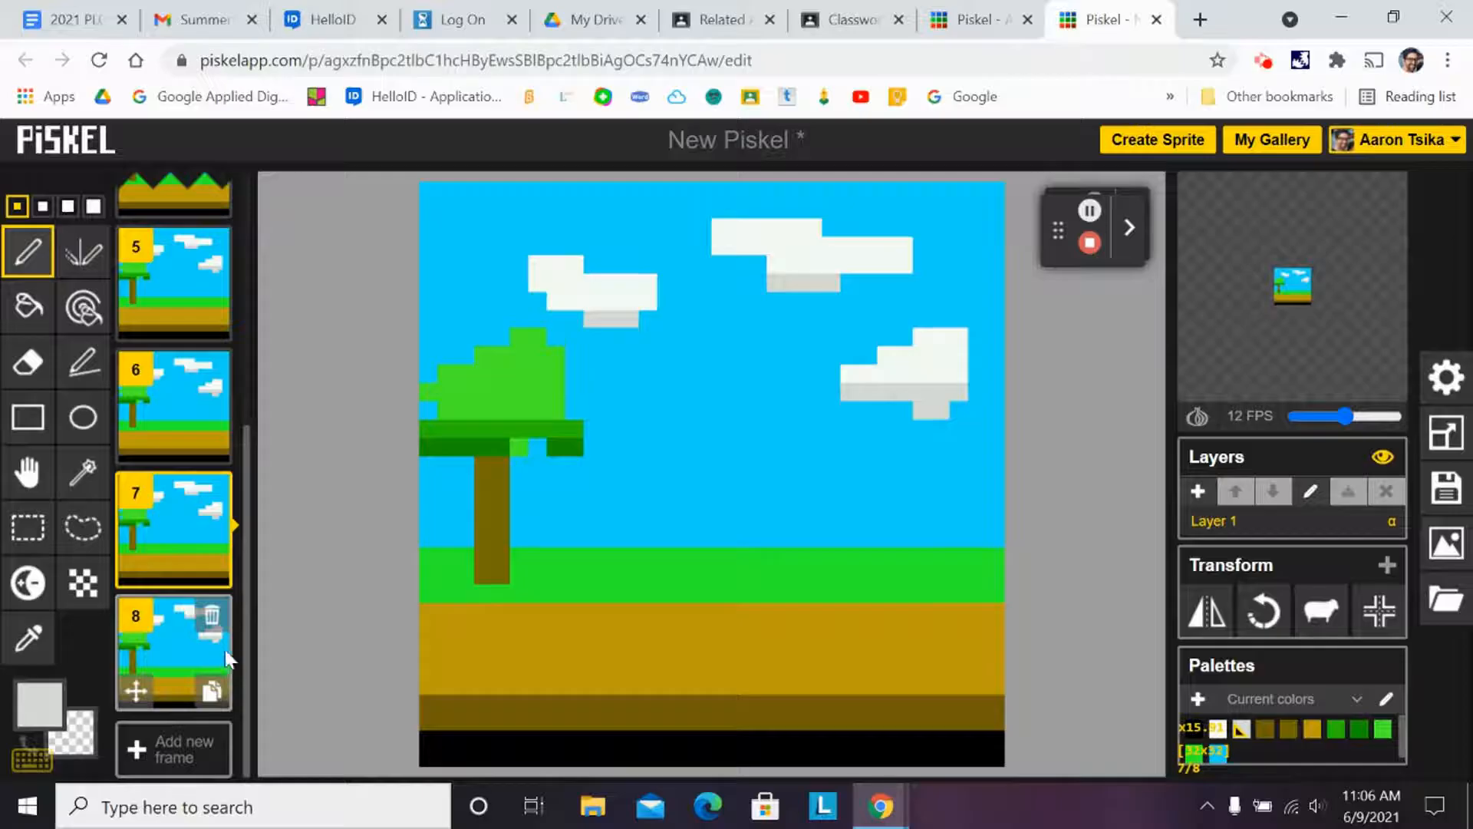
pyautogui.click(213, 691)
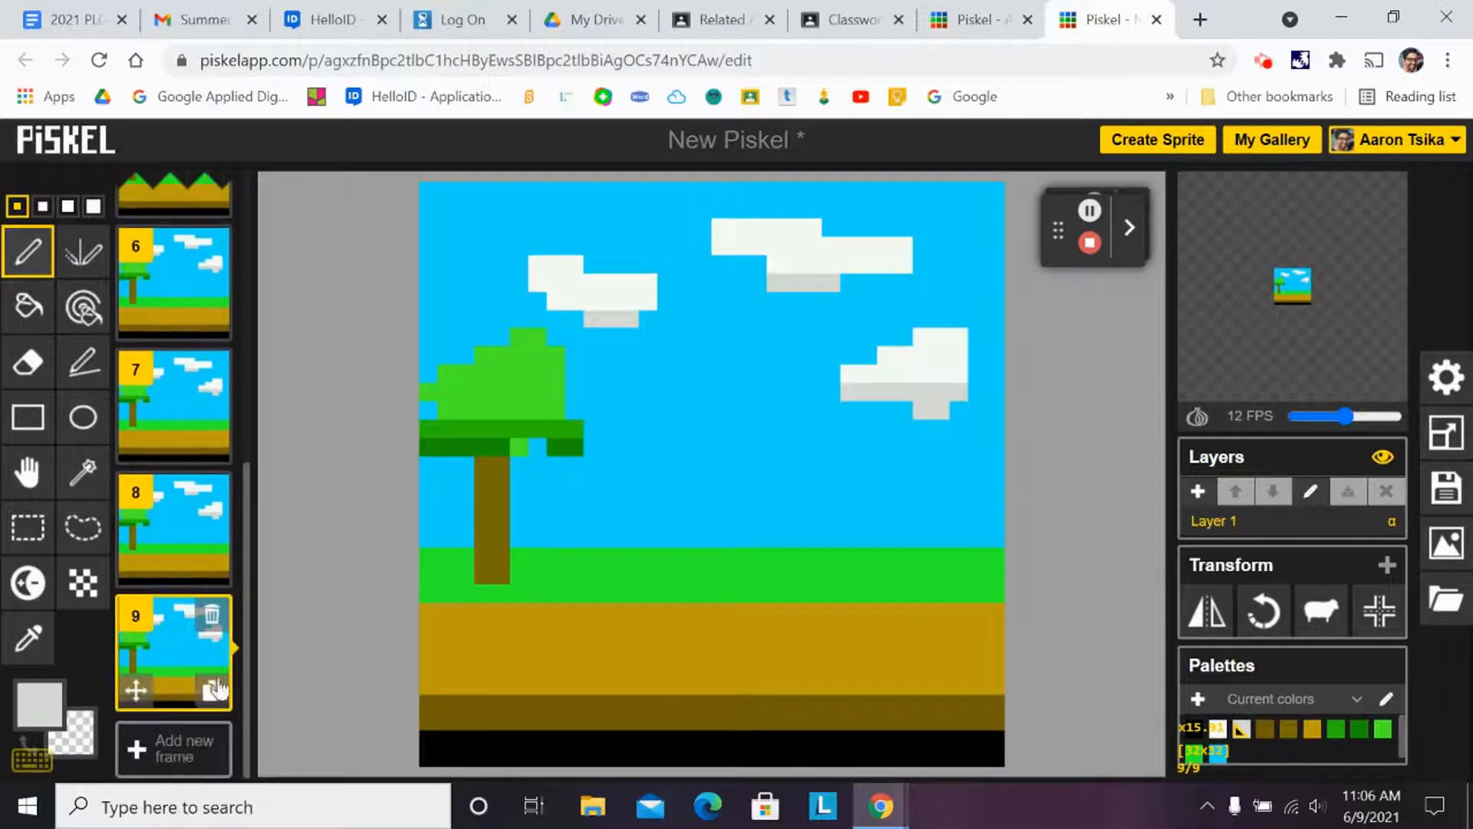
pyautogui.click(214, 690)
pyautogui.click(740, 593)
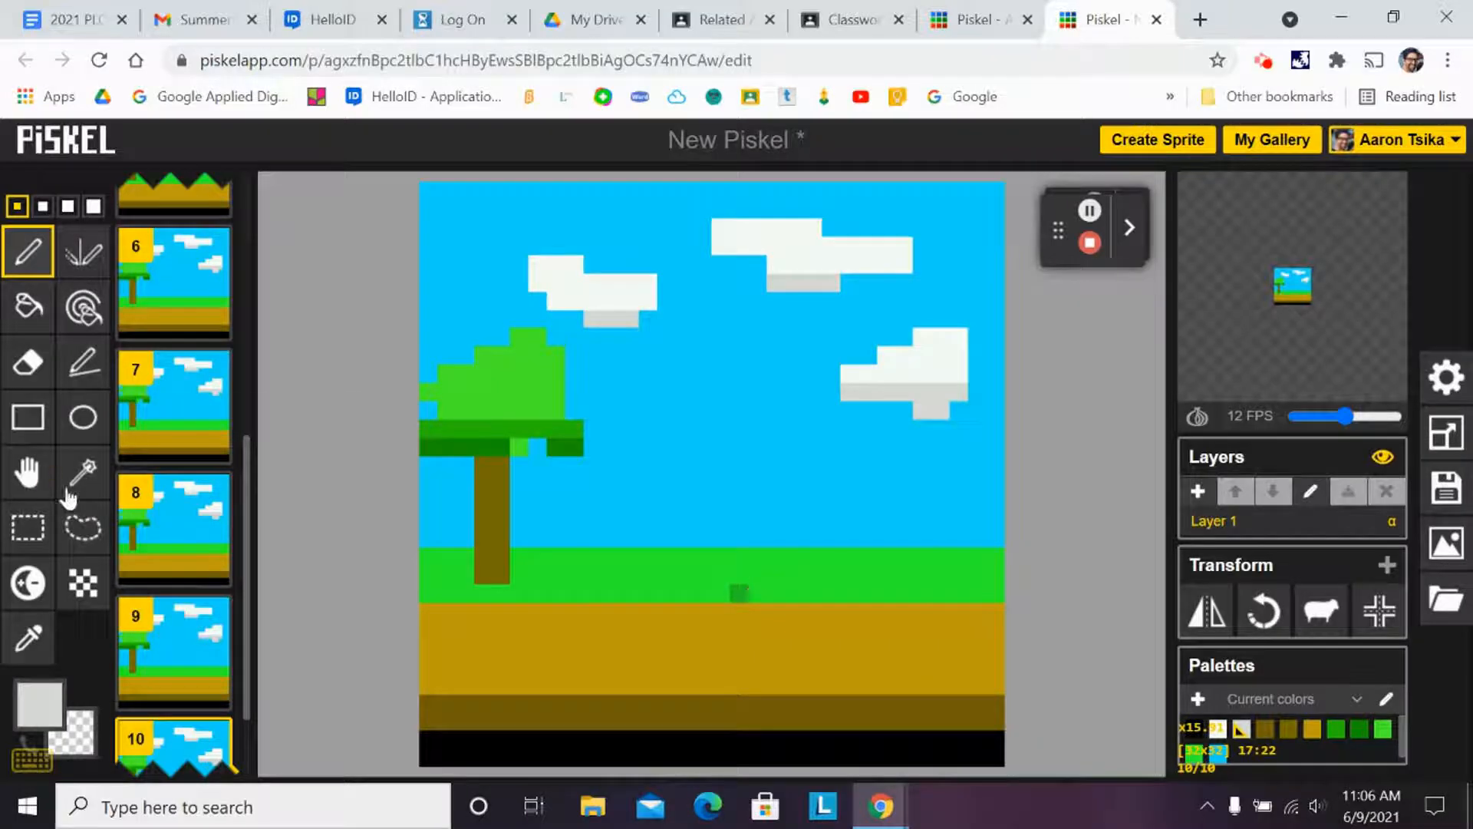
pyautogui.moveTo(247, 651); pyautogui.dragTo(217, 727)
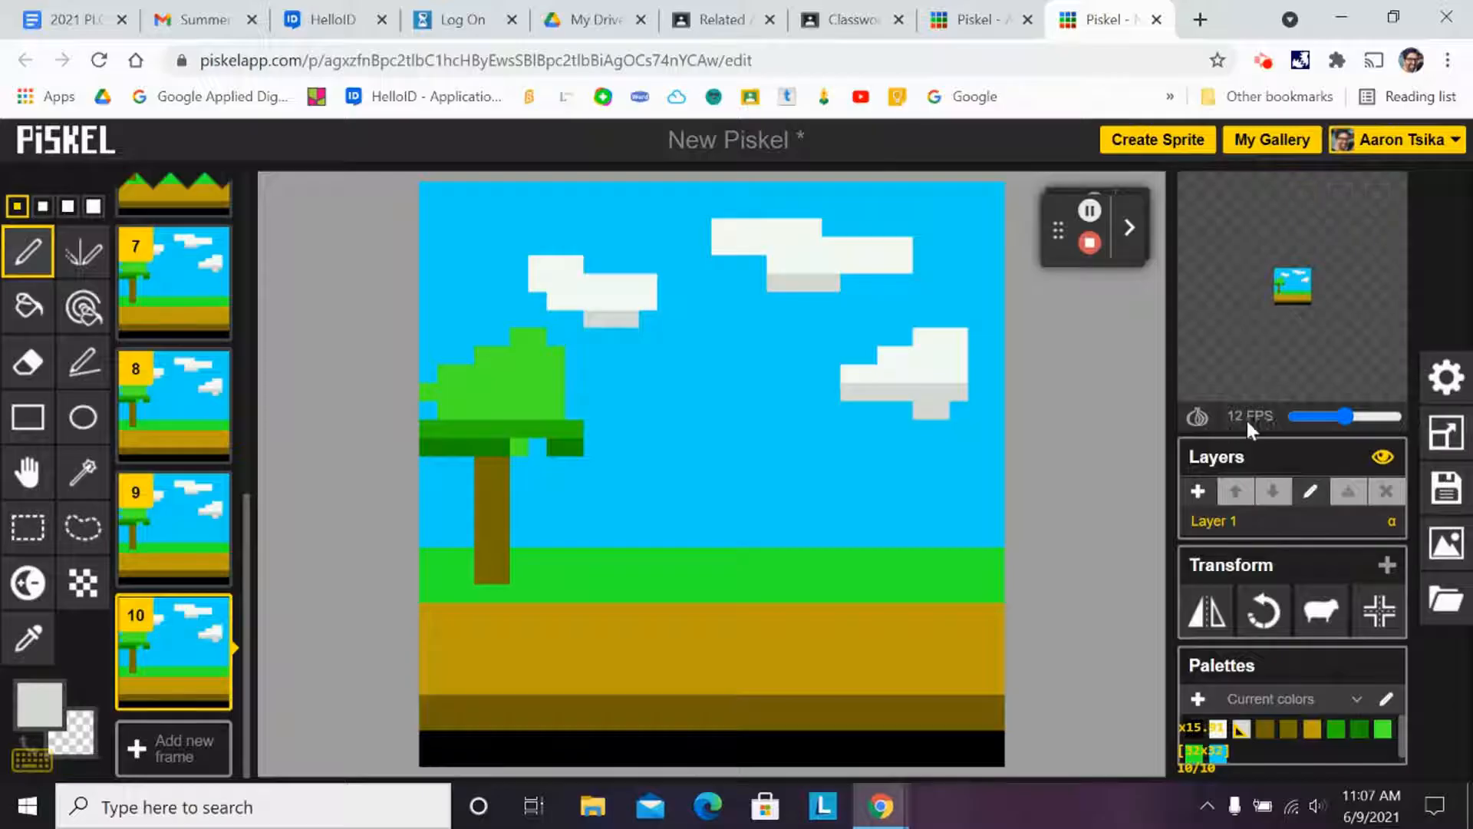
# Set the animation speed to 10 FPS and select frame 1
pyautogui.moveTo(1344, 416)
pyautogui.mouseDown()
pyautogui.moveTo(1324, 420)
pyautogui.moveTo(1338, 420)
pyautogui.mouseUp()
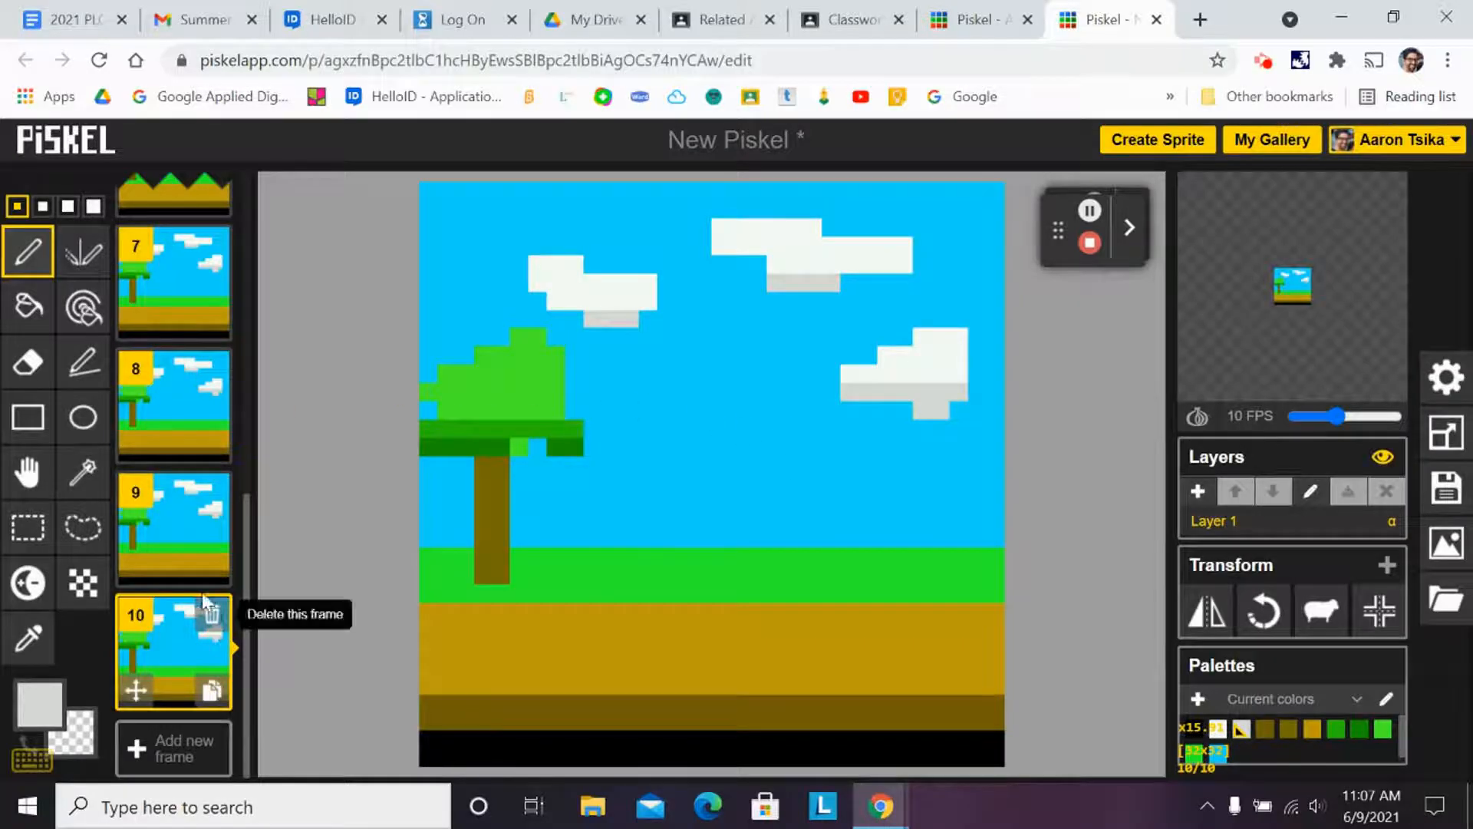
pyautogui.scroll(6, 213, 541)
pyautogui.scroll(3, 213, 541)
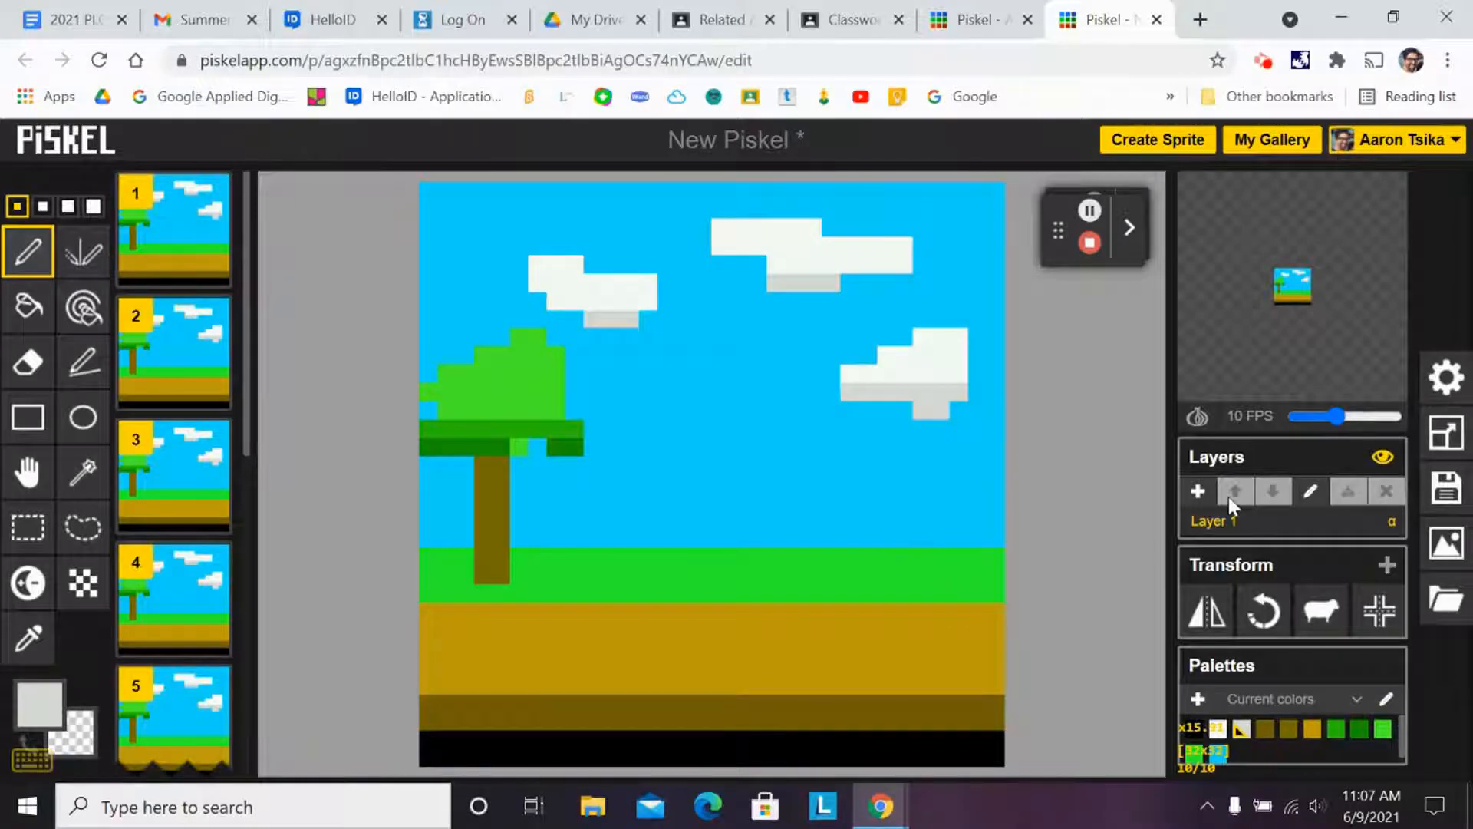
pyautogui.click(187, 230)
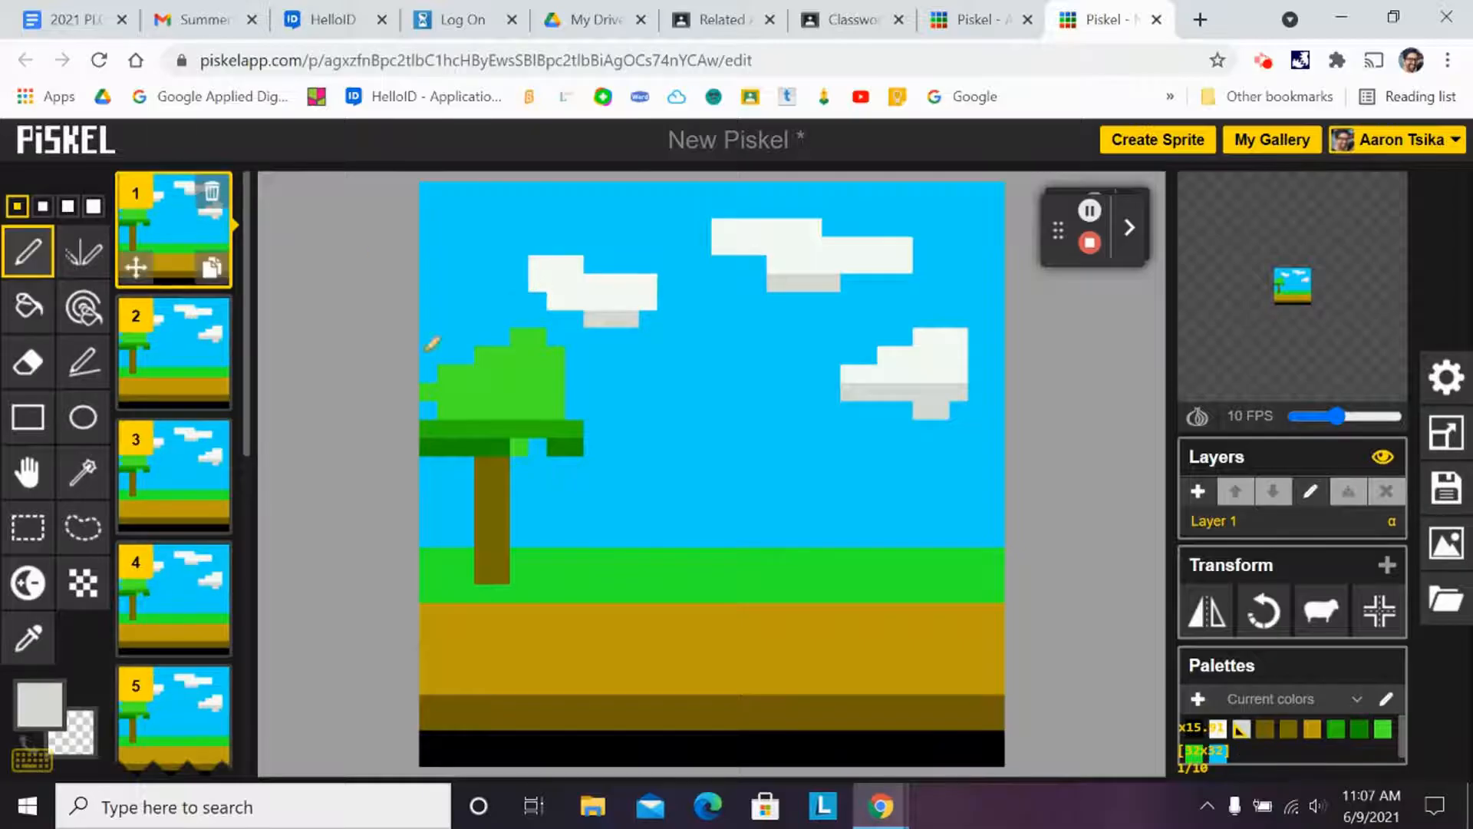
# Add a new layer above the landscape layer
pyautogui.click(1198, 494)
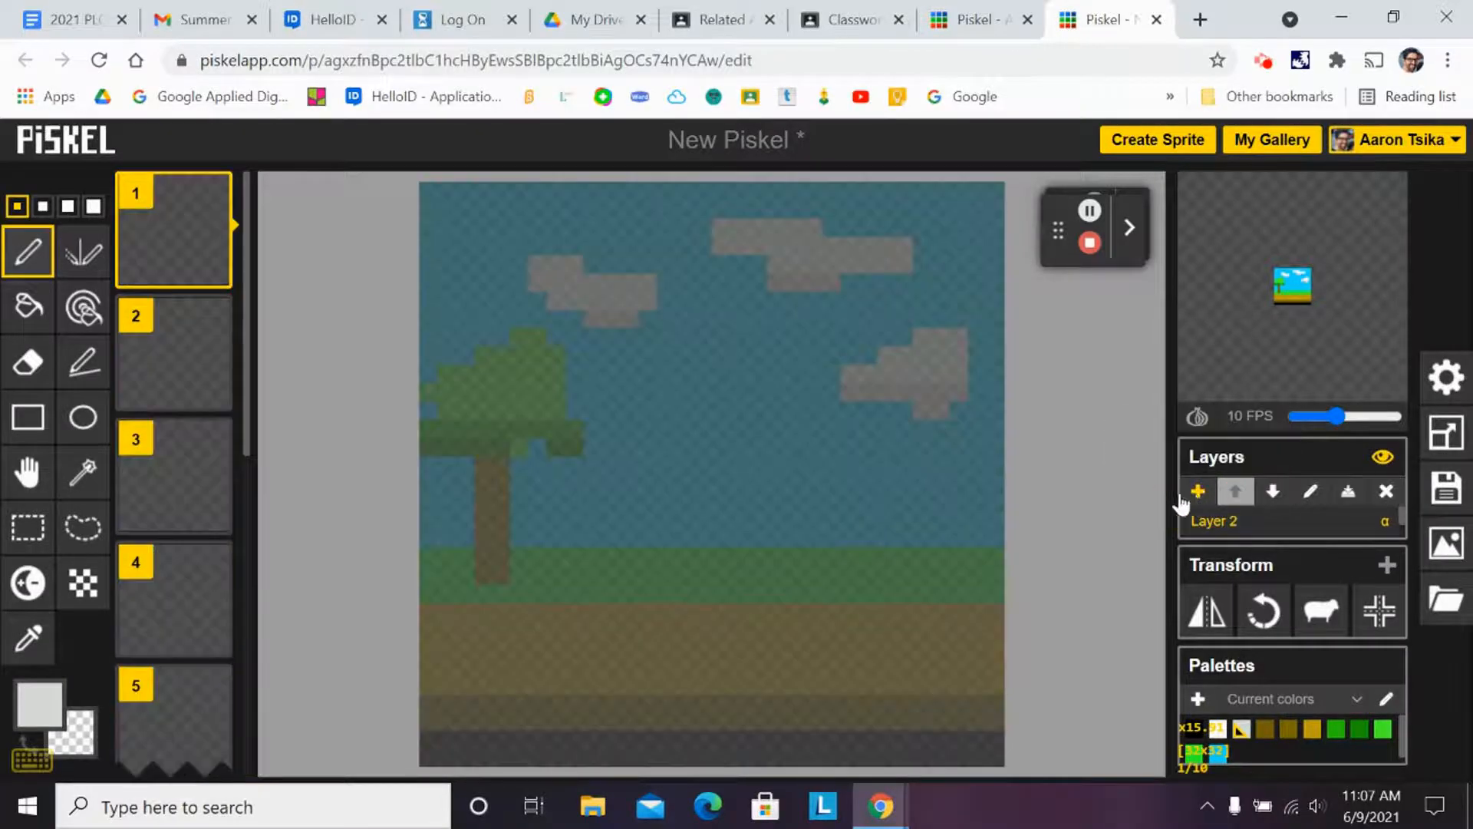
pyautogui.scroll(-5, 139, 333)
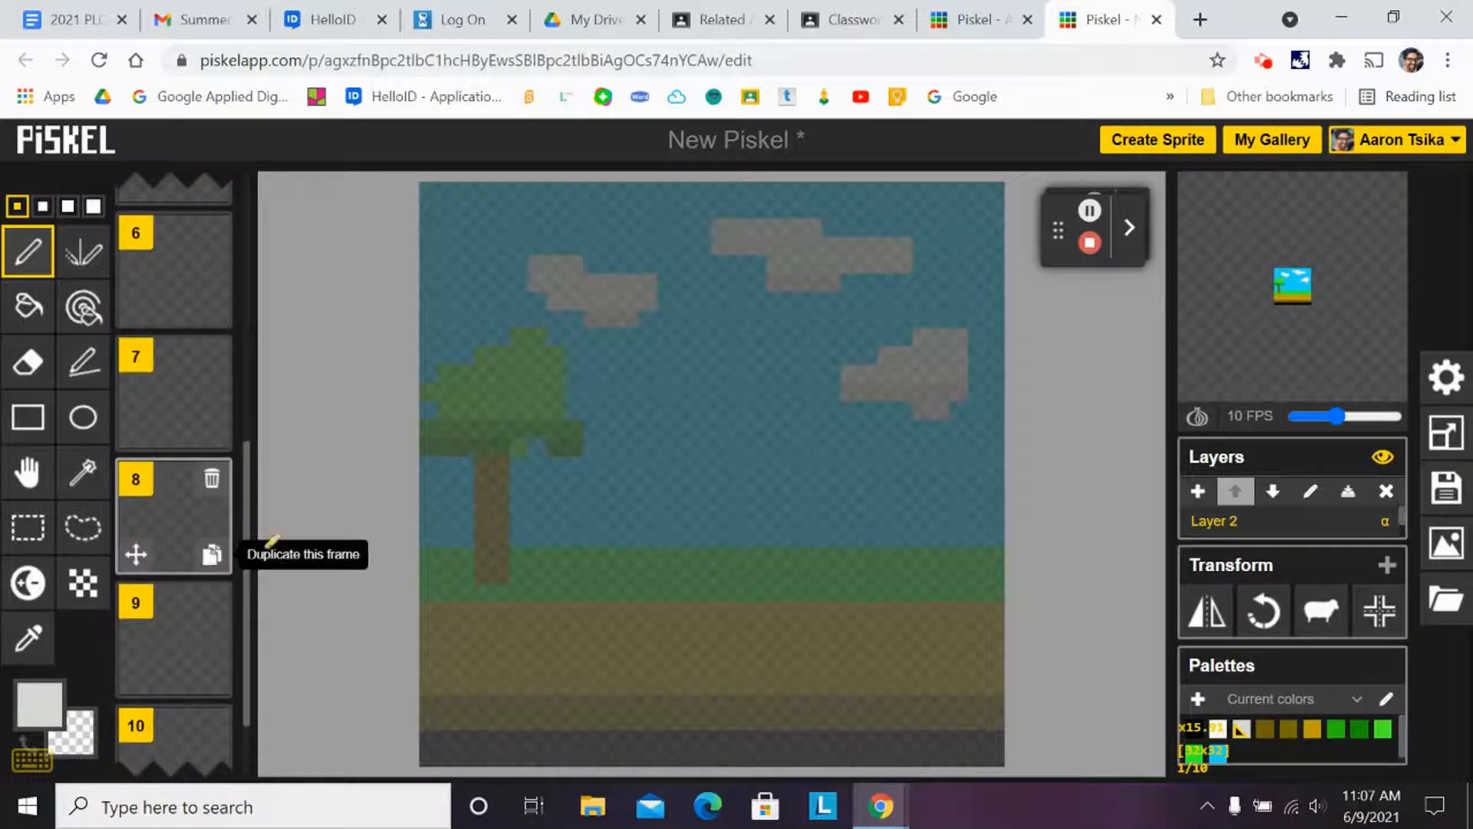
pyautogui.scroll(-2, 276, 546)
pyautogui.scroll(1, 282, 541)
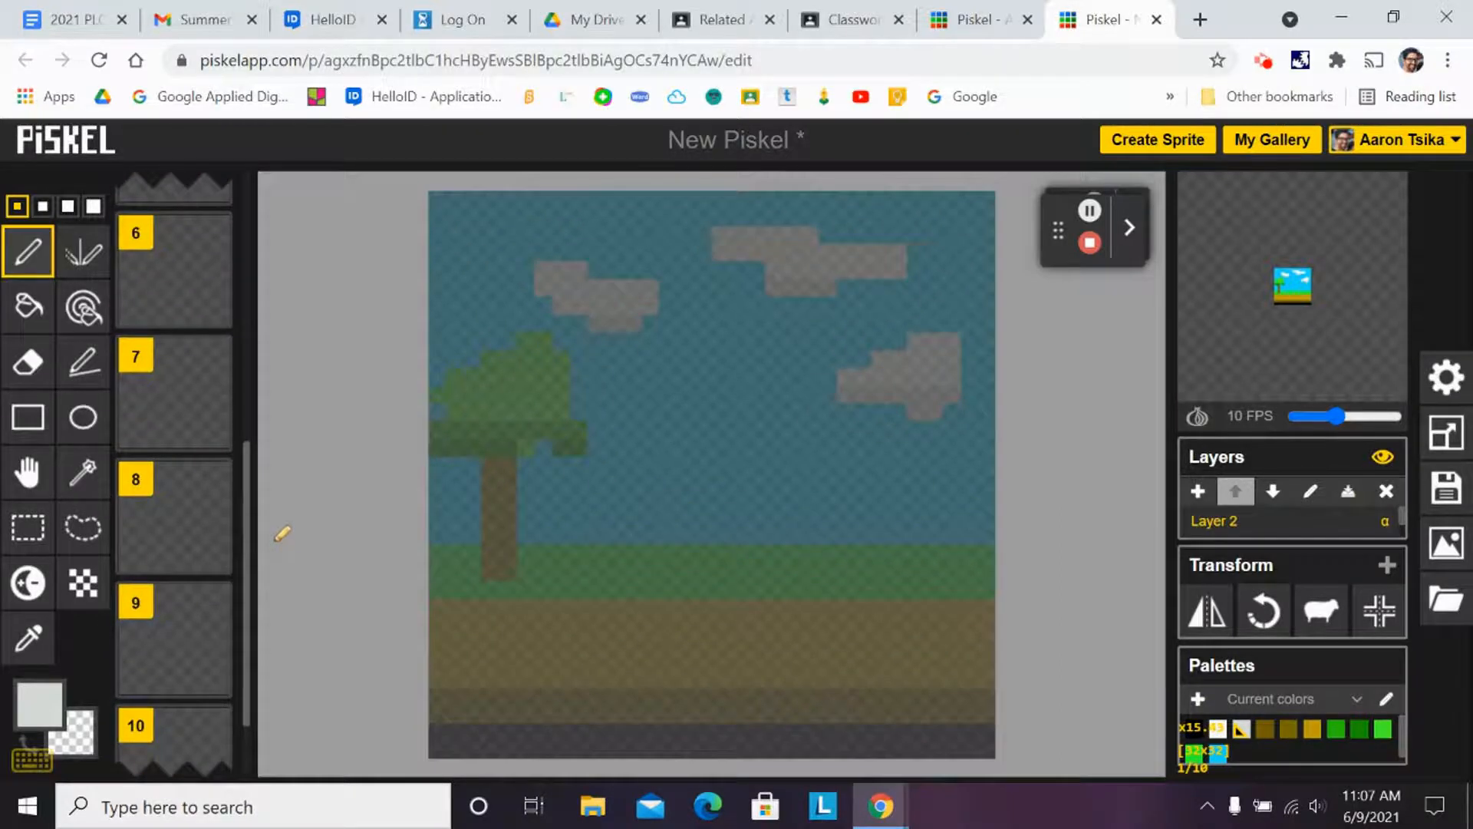
pyautogui.scroll(1, 282, 533)
pyautogui.scroll(-1, 282, 533)
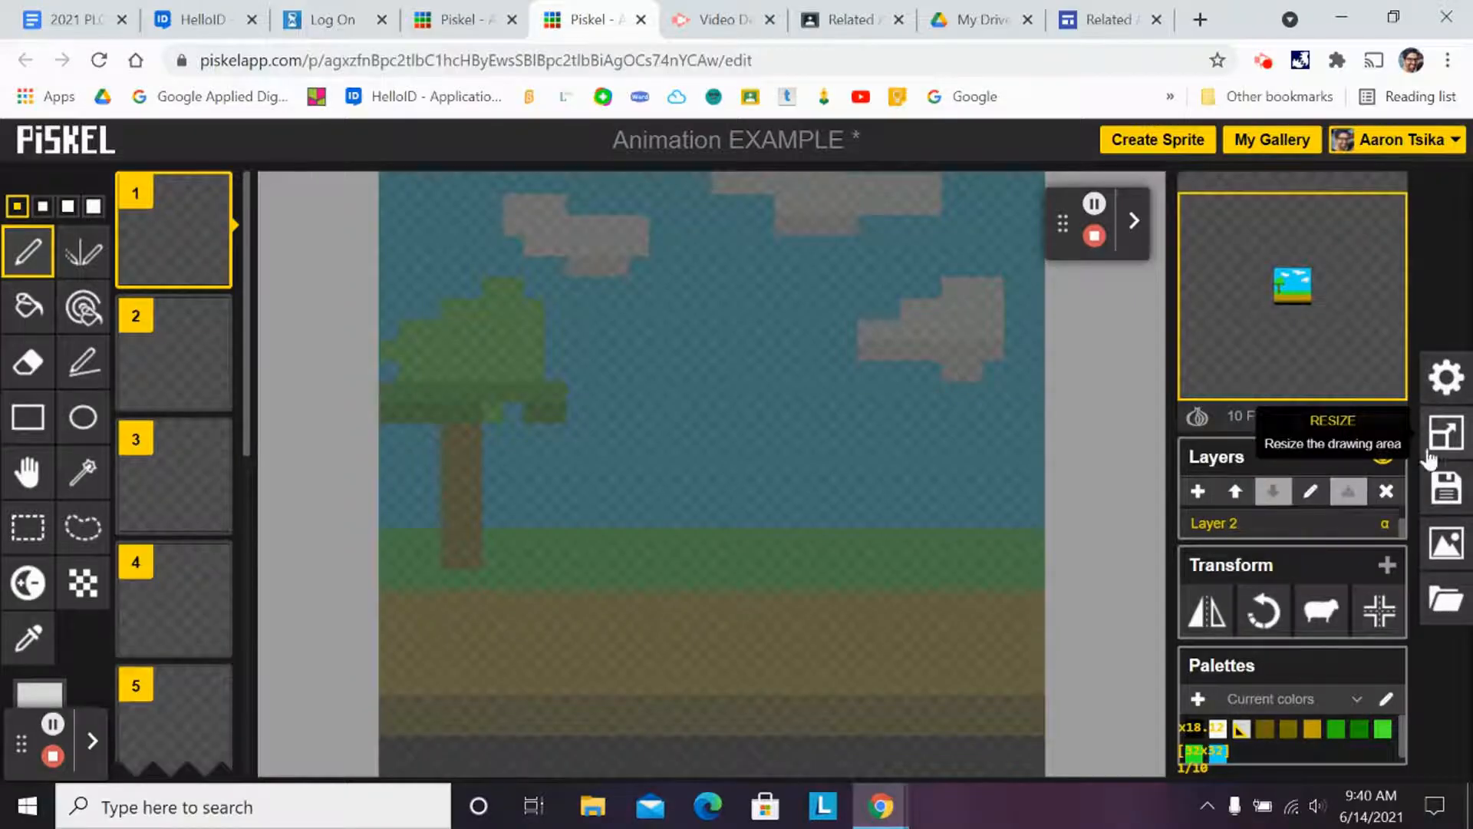
# Save the sprite titled Animation EXAMPLE to the online gallery
pyautogui.click(1436, 498)
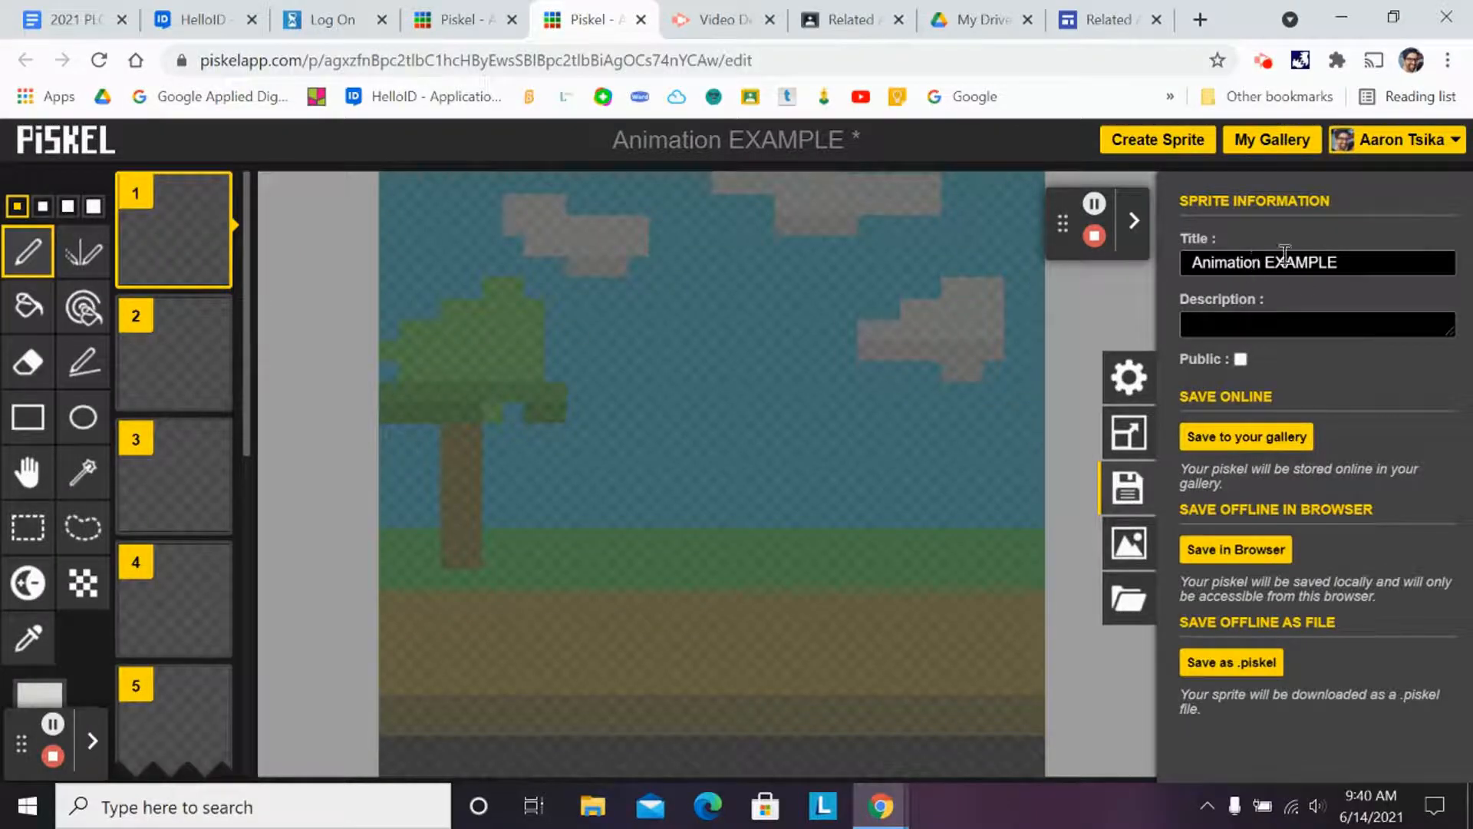
pyautogui.click(1235, 447)
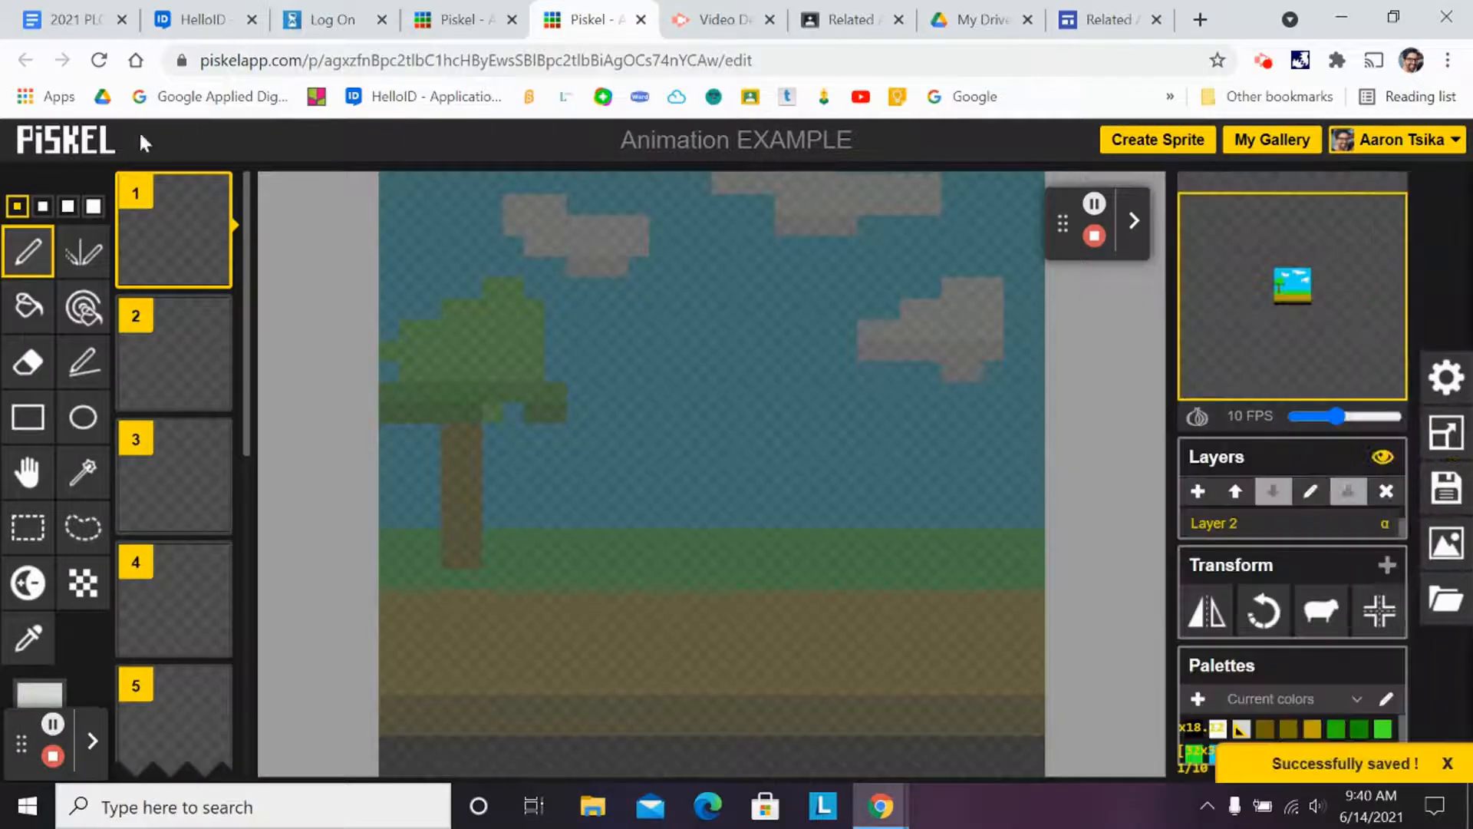
# Go to the personal gallery from the Piskel home page and reopen the Animation EXAMPLE sprite for editing
pyautogui.click(65, 140)
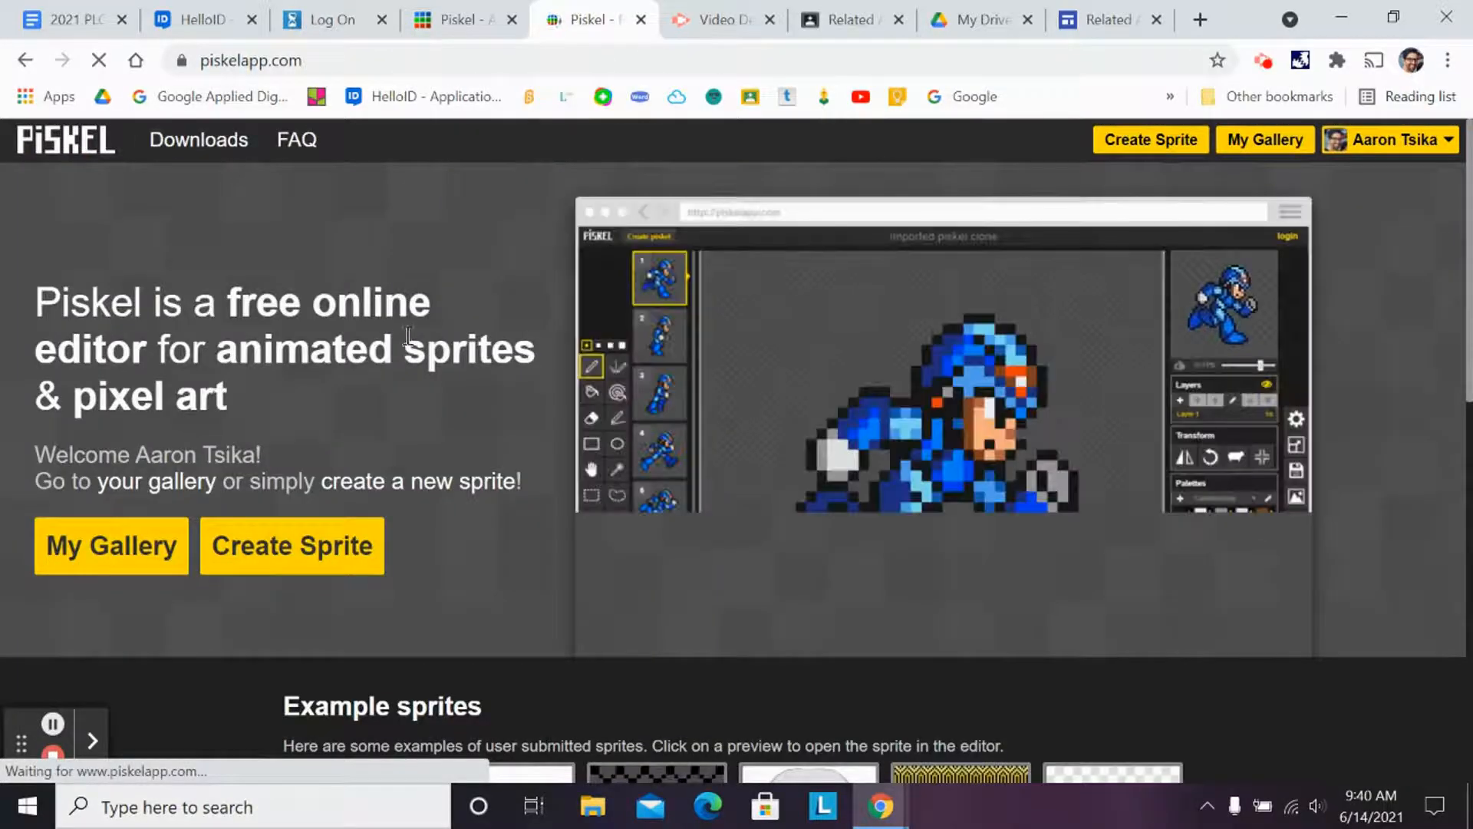
pyautogui.click(1430, 147)
pyautogui.click(1408, 187)
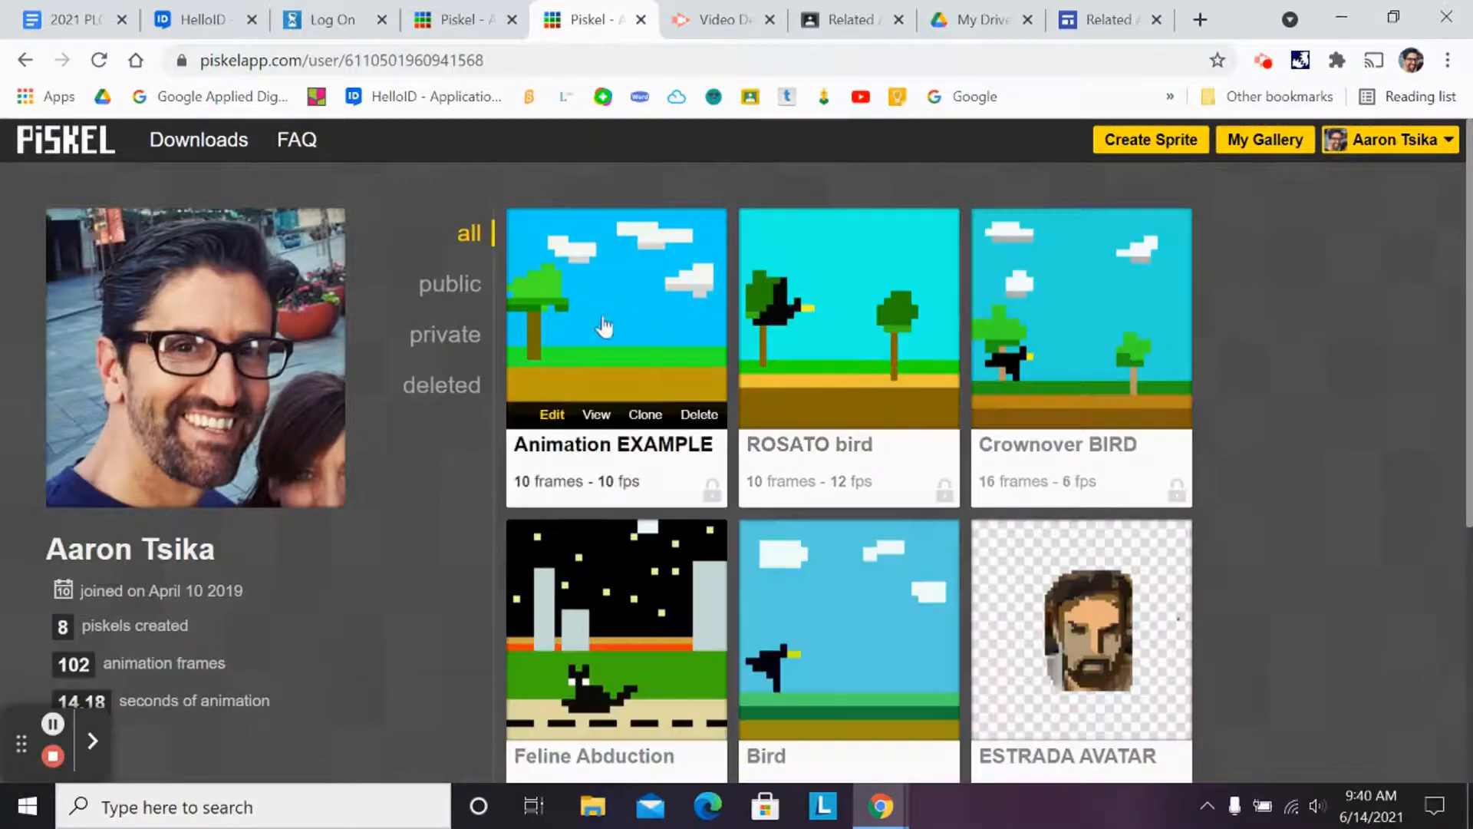
pyautogui.click(605, 313)
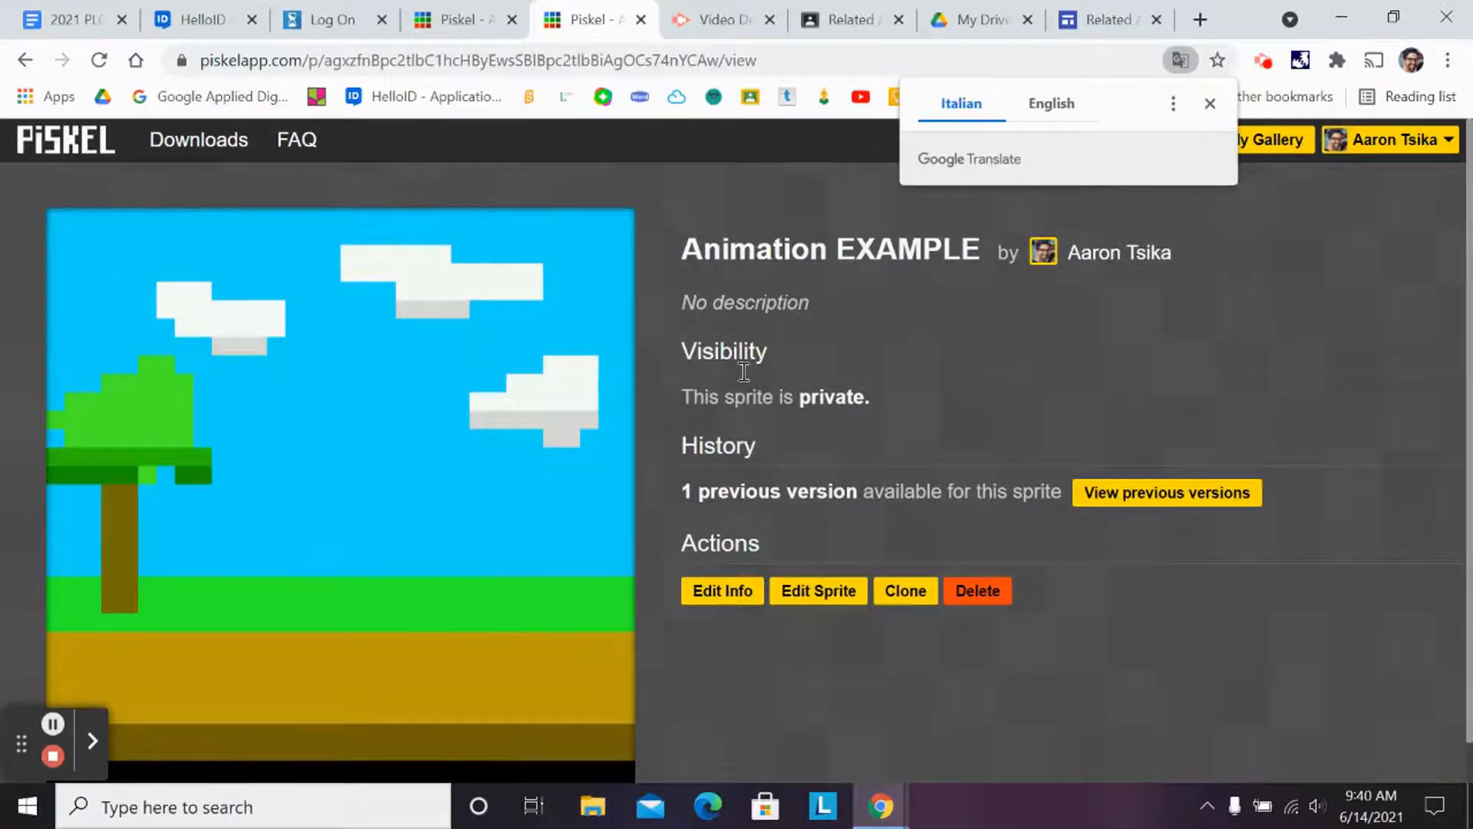
pyautogui.click(848, 597)
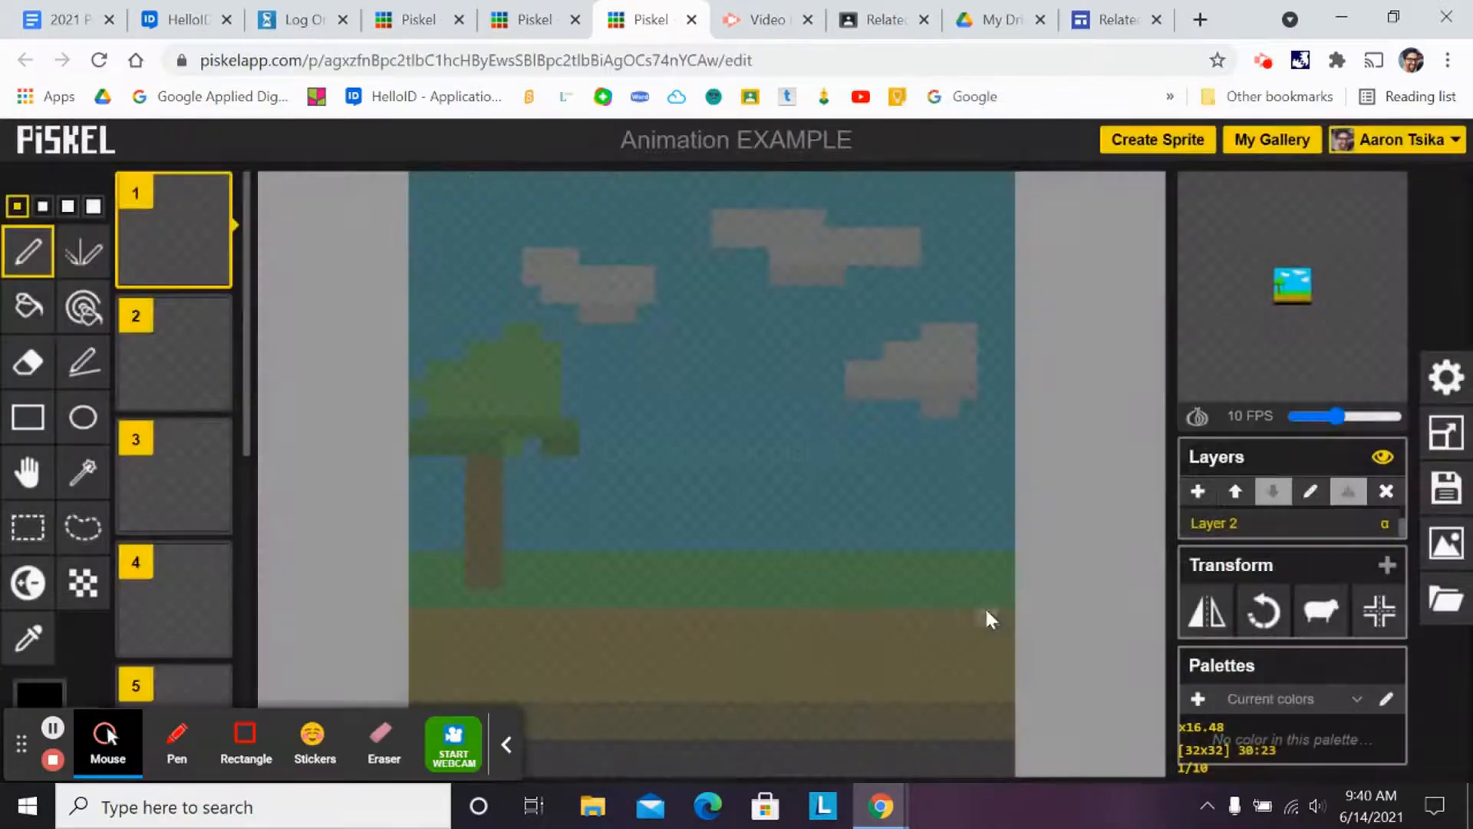
# View the finished bird animation as a reference and return to the Animation EXAMPLE editor
pyautogui.click(507, 744)
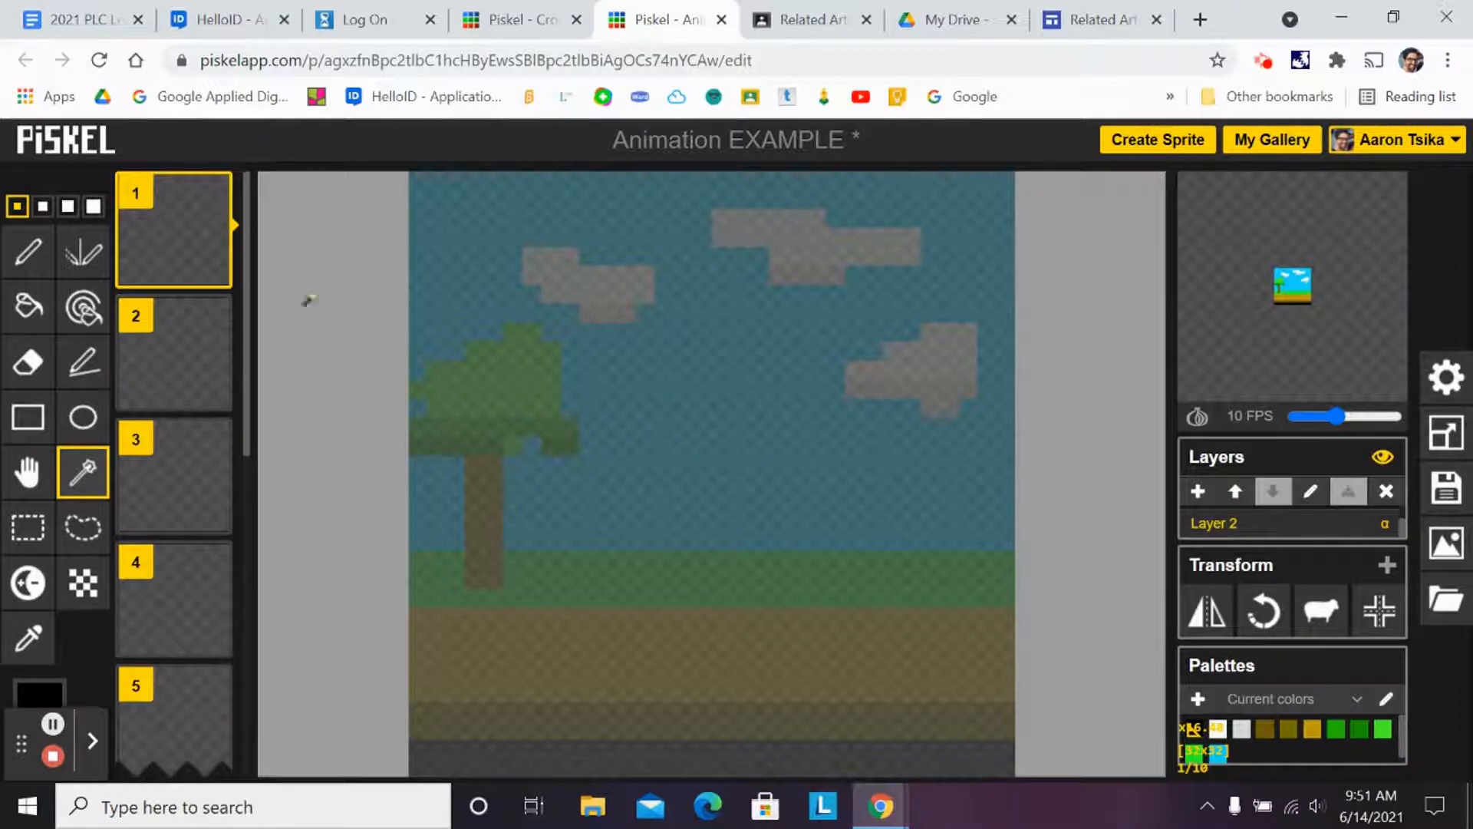
pyautogui.click(542, 28)
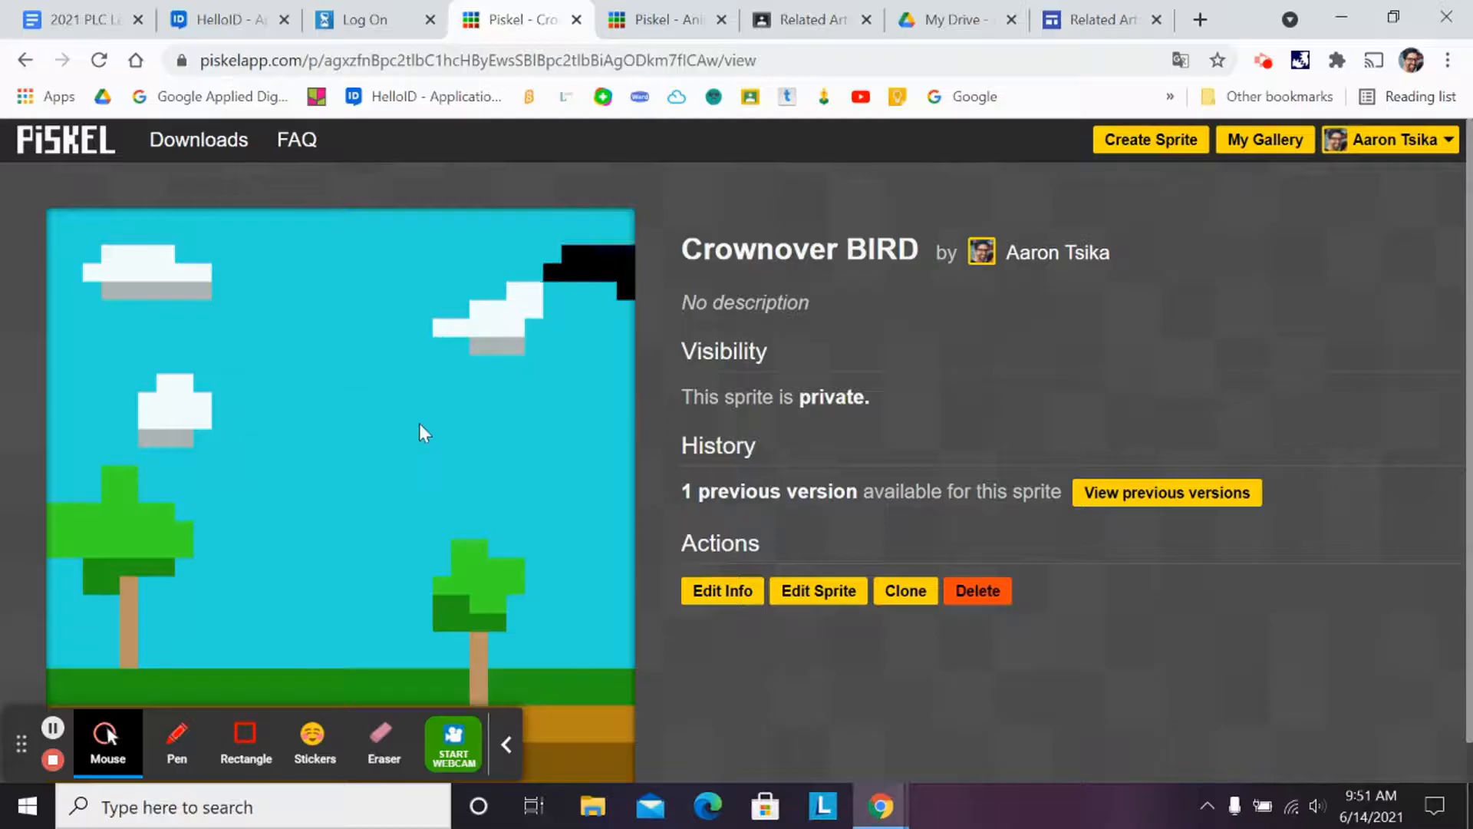
pyautogui.click(505, 745)
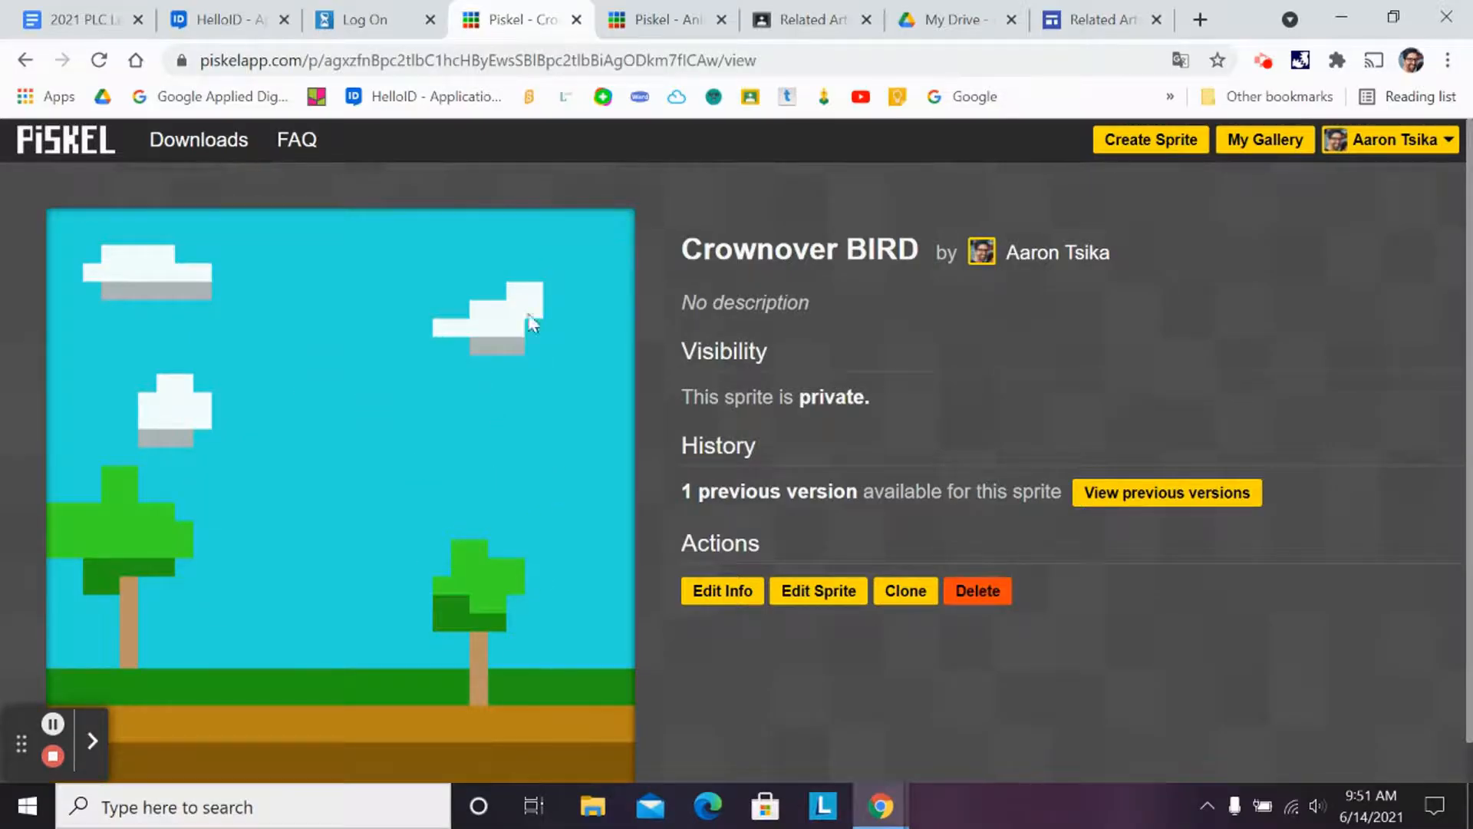
pyautogui.click(662, 19)
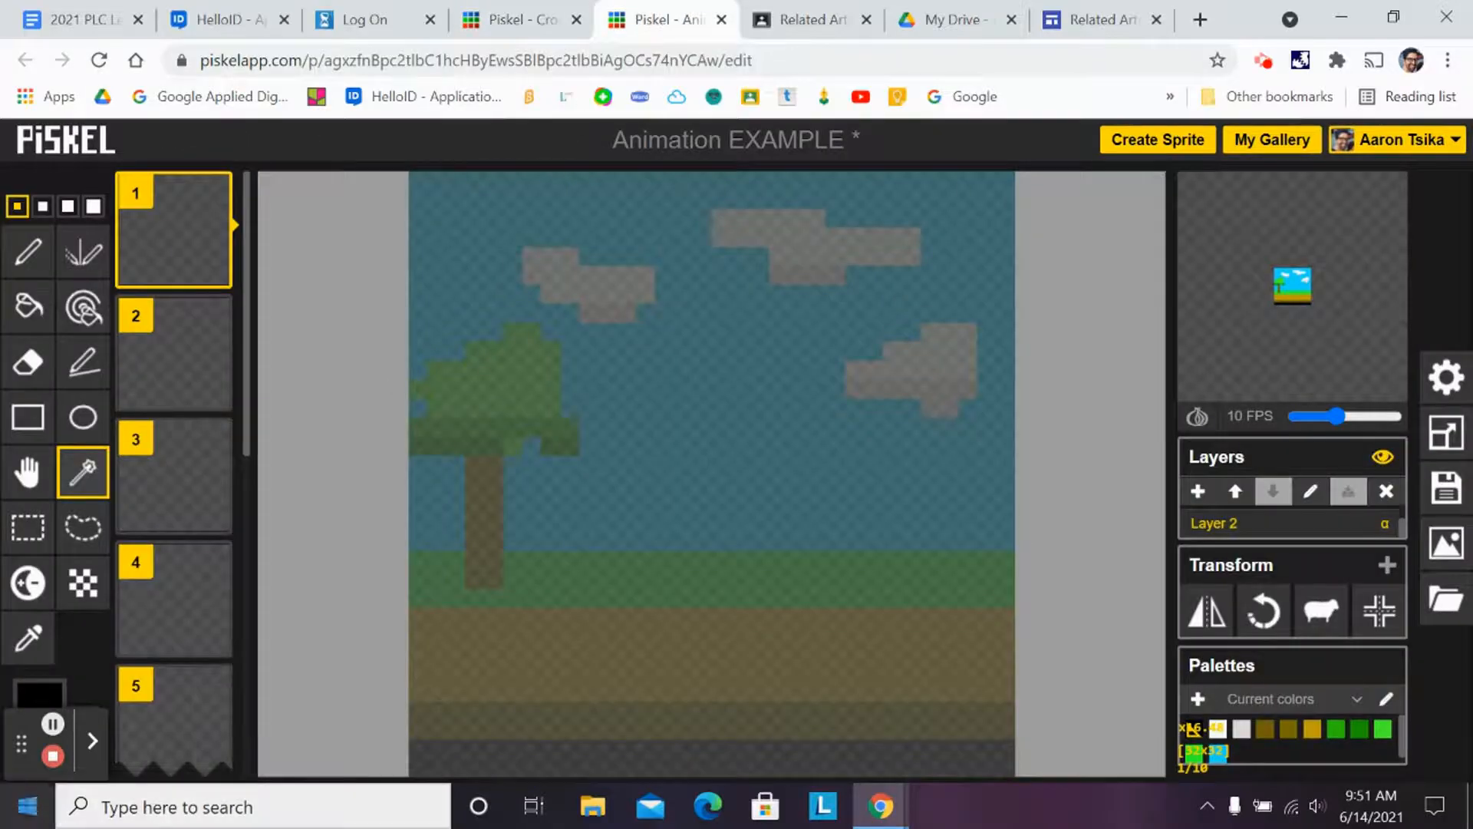
# Draw the bird's head on frame 1 with the Pen tool as a 2×2-pixel black square above the tree, plus one yellow beak pixel
pyautogui.moveTo(20, 742); pyautogui.dragTo(1084, 334)
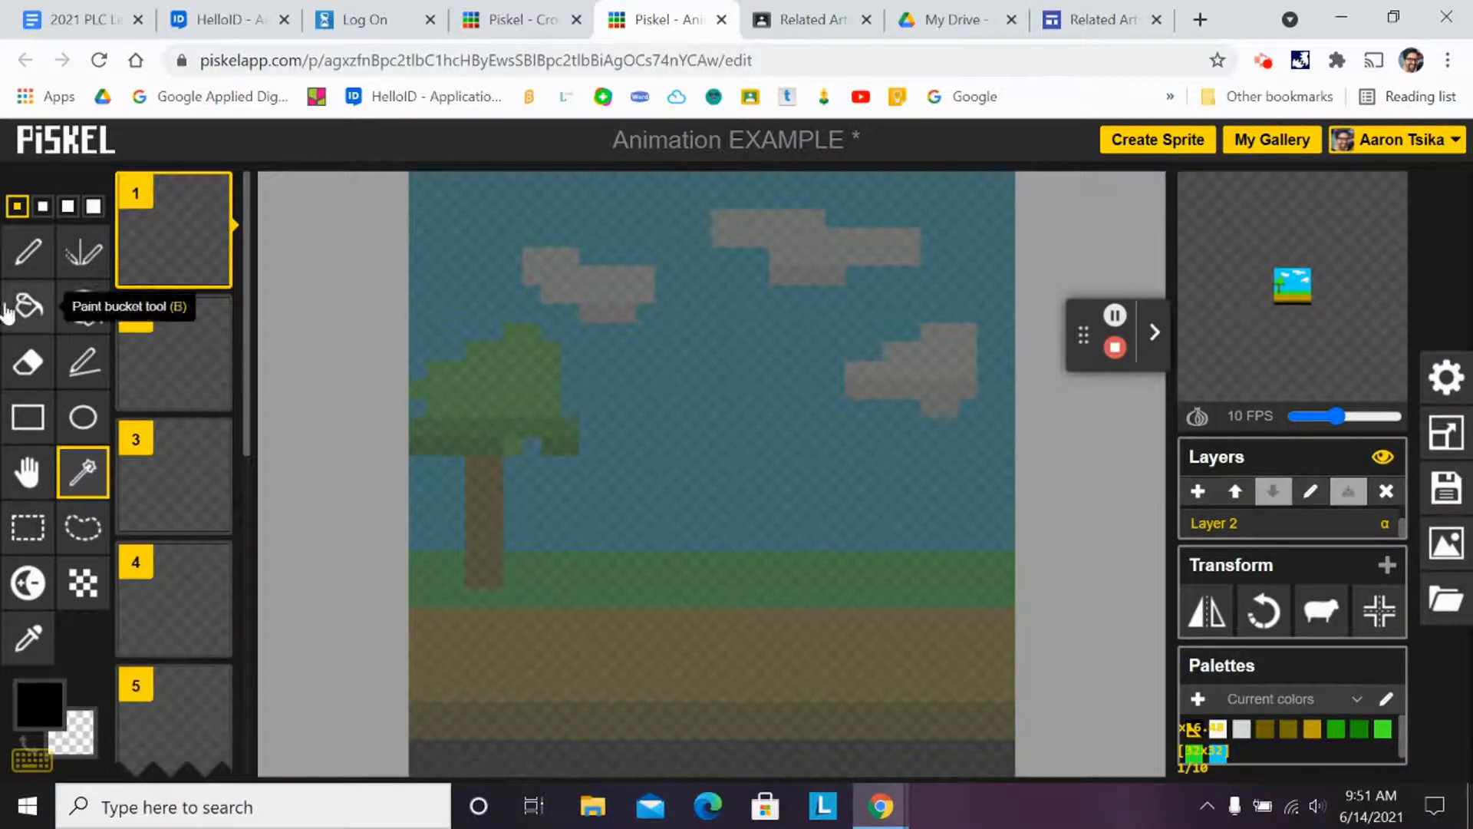
pyautogui.click(29, 260)
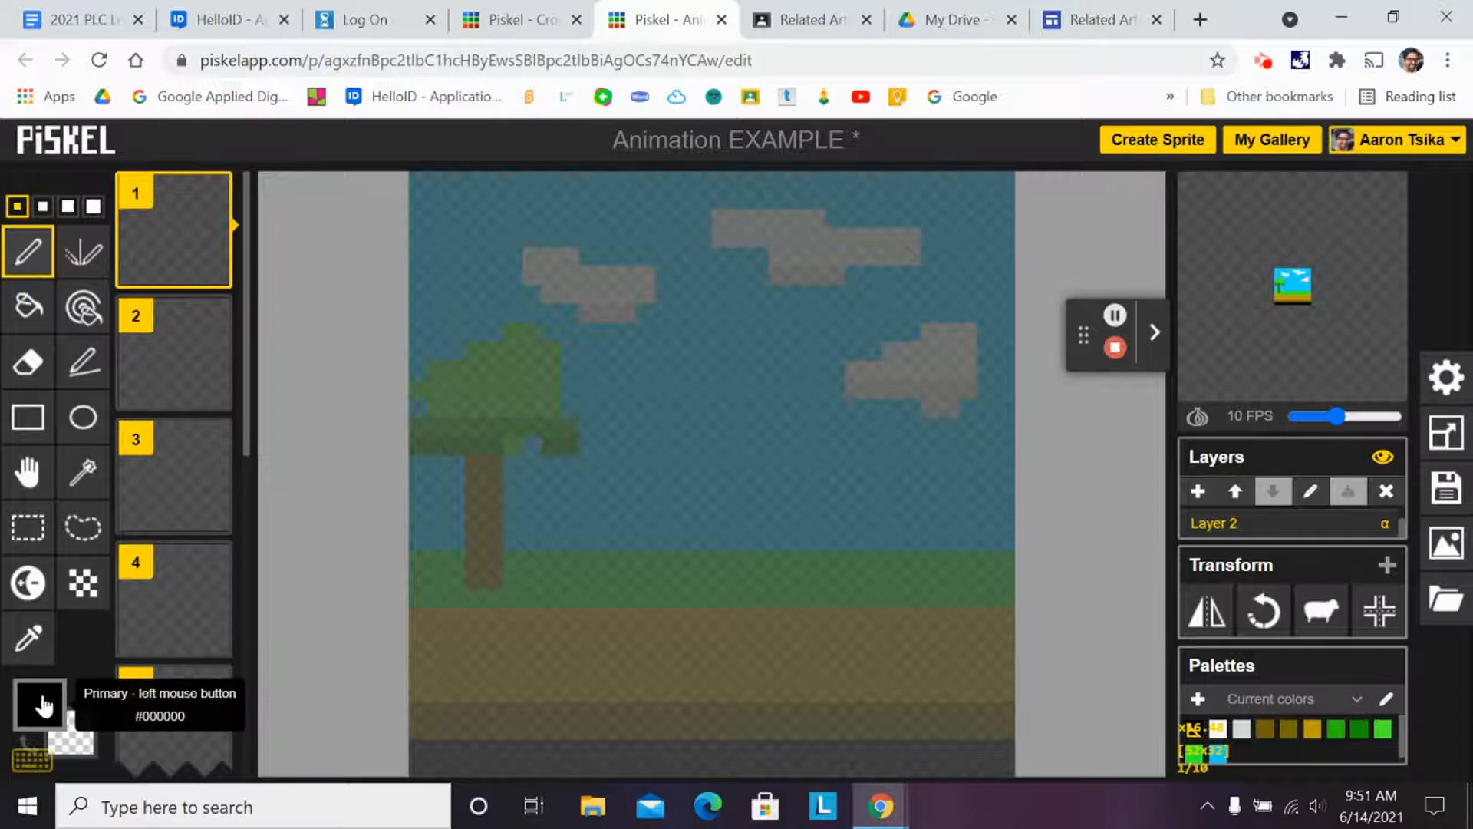
pyautogui.click(36, 702)
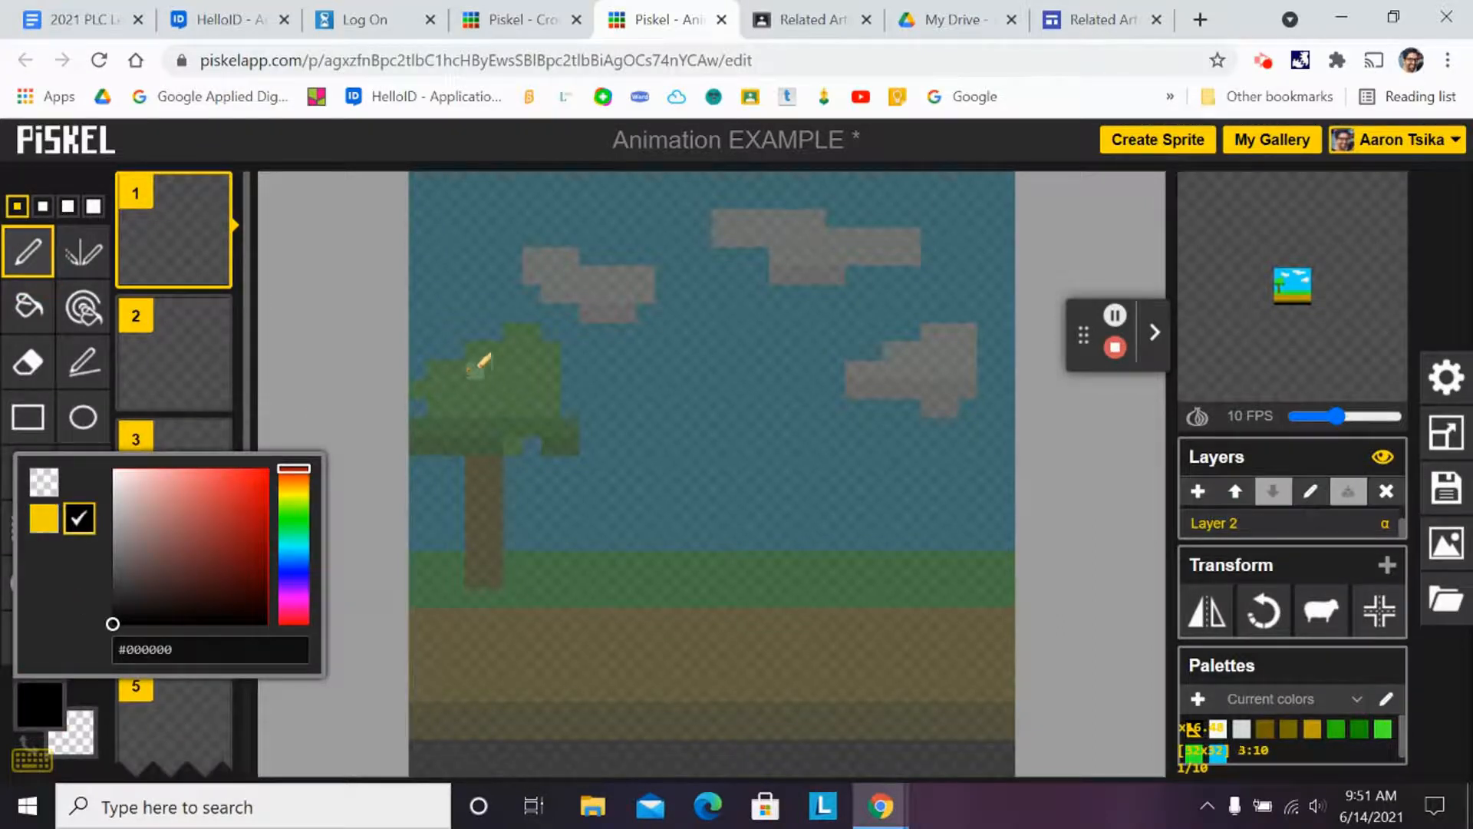
pyautogui.click(474, 313)
pyautogui.moveTo(474, 313); pyautogui.dragTo(480, 324)
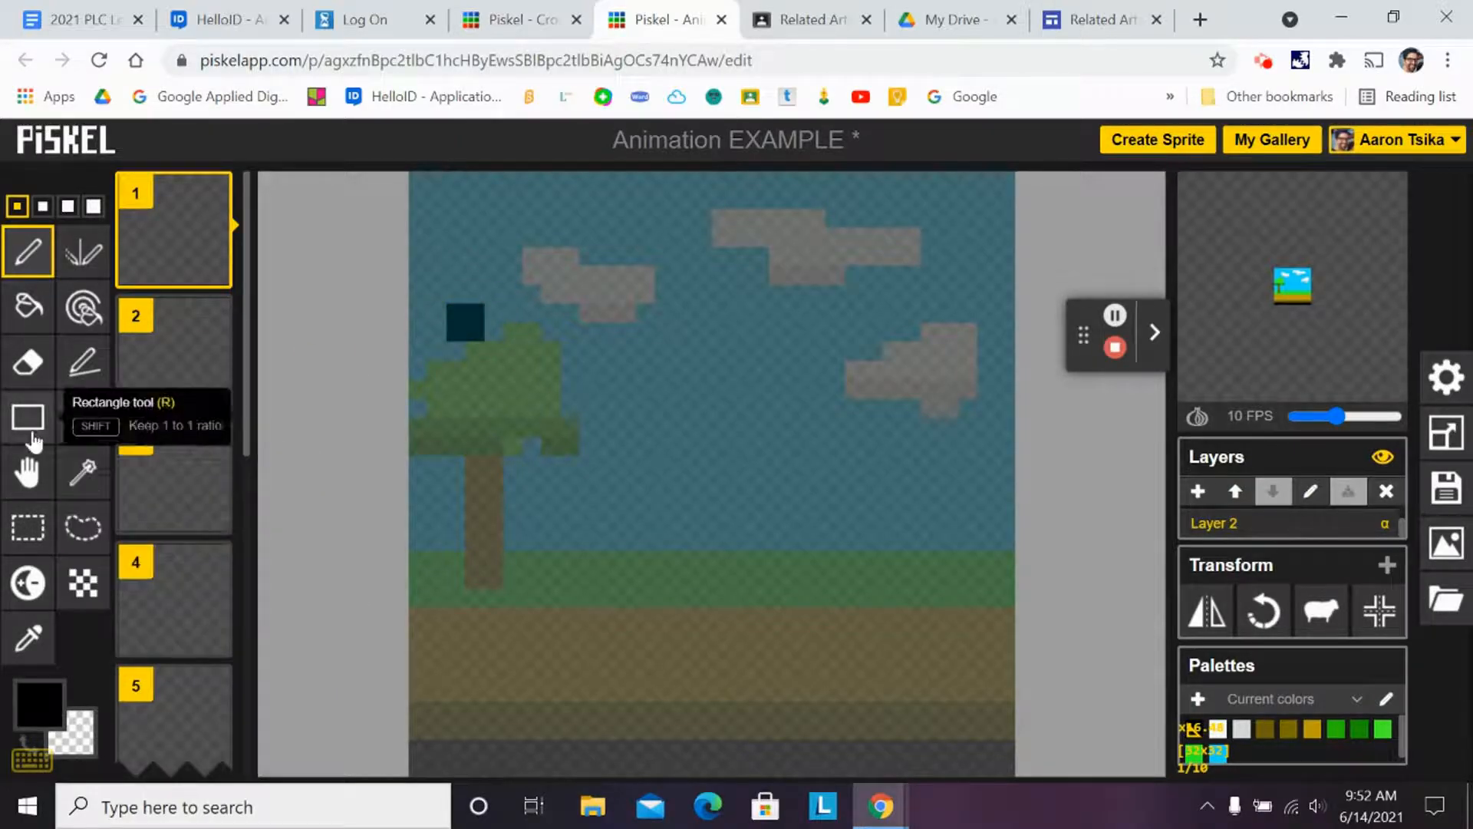
pyautogui.click(38, 701)
pyautogui.click(43, 522)
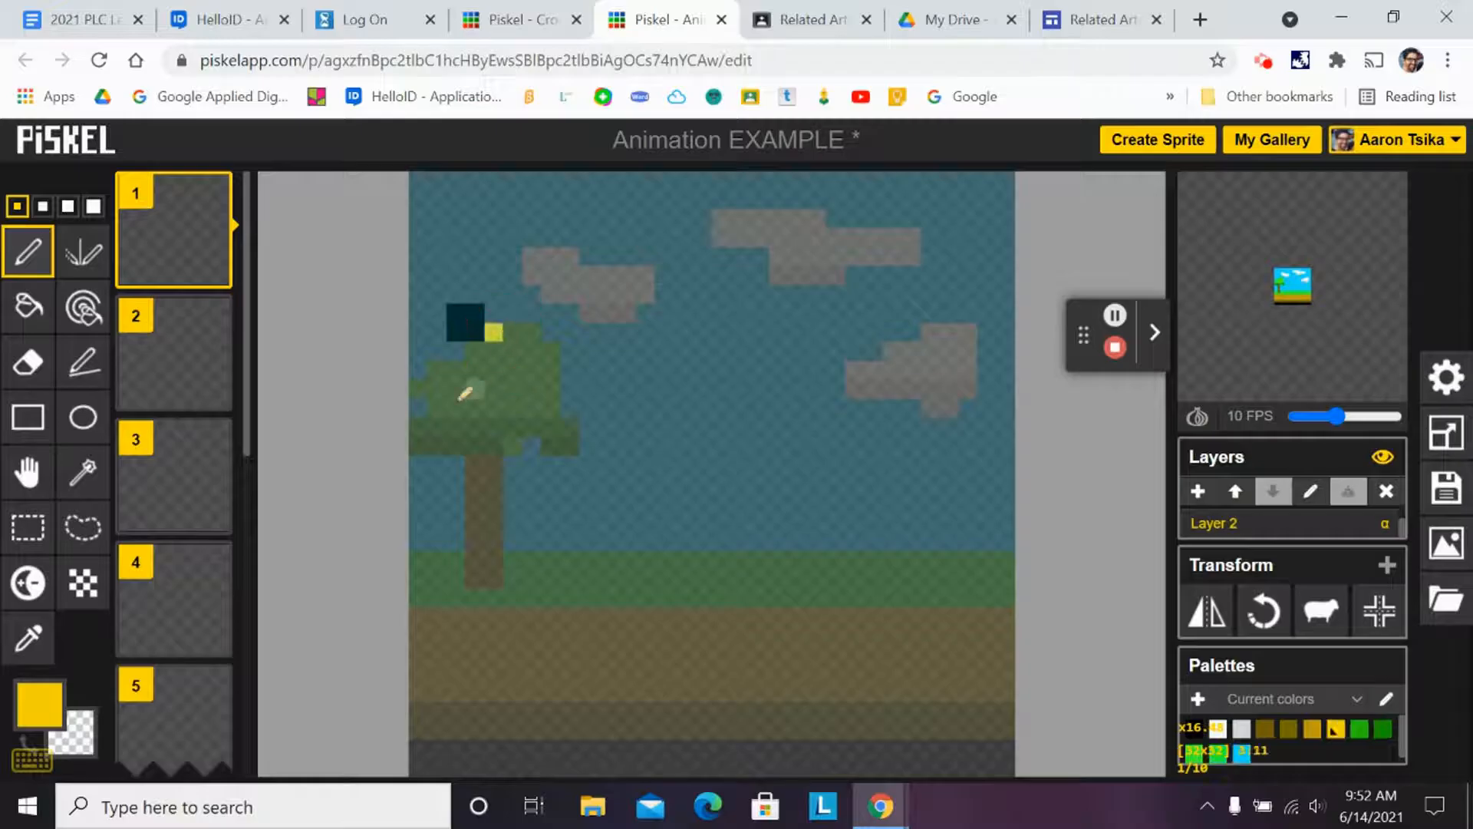
# Draw the bird's body and a downward-pointing wing in black behind and below the head on frame 1
pyautogui.click(44, 712)
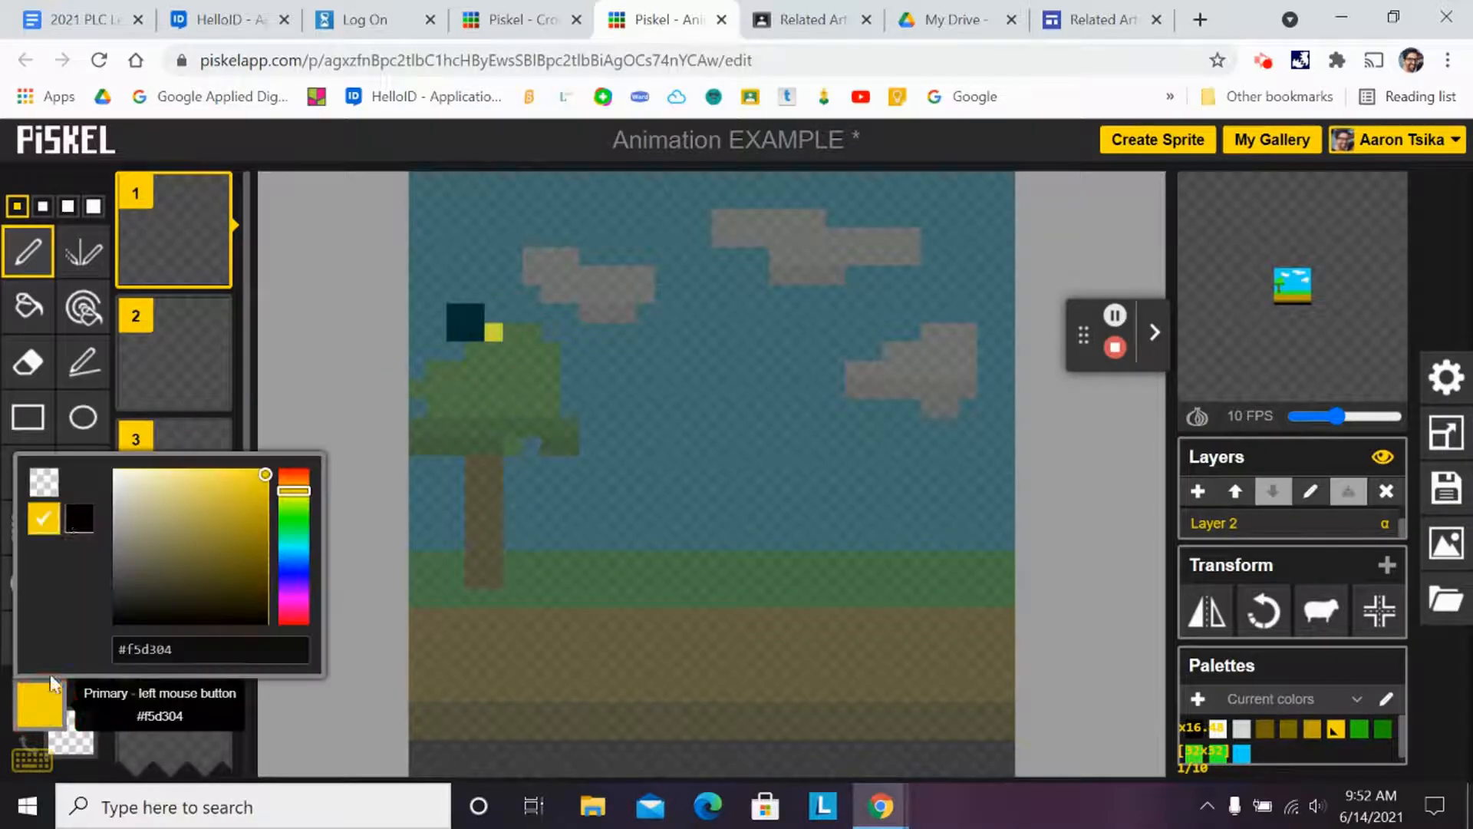
pyautogui.click(84, 521)
pyautogui.moveTo(452, 331); pyautogui.dragTo(422, 347)
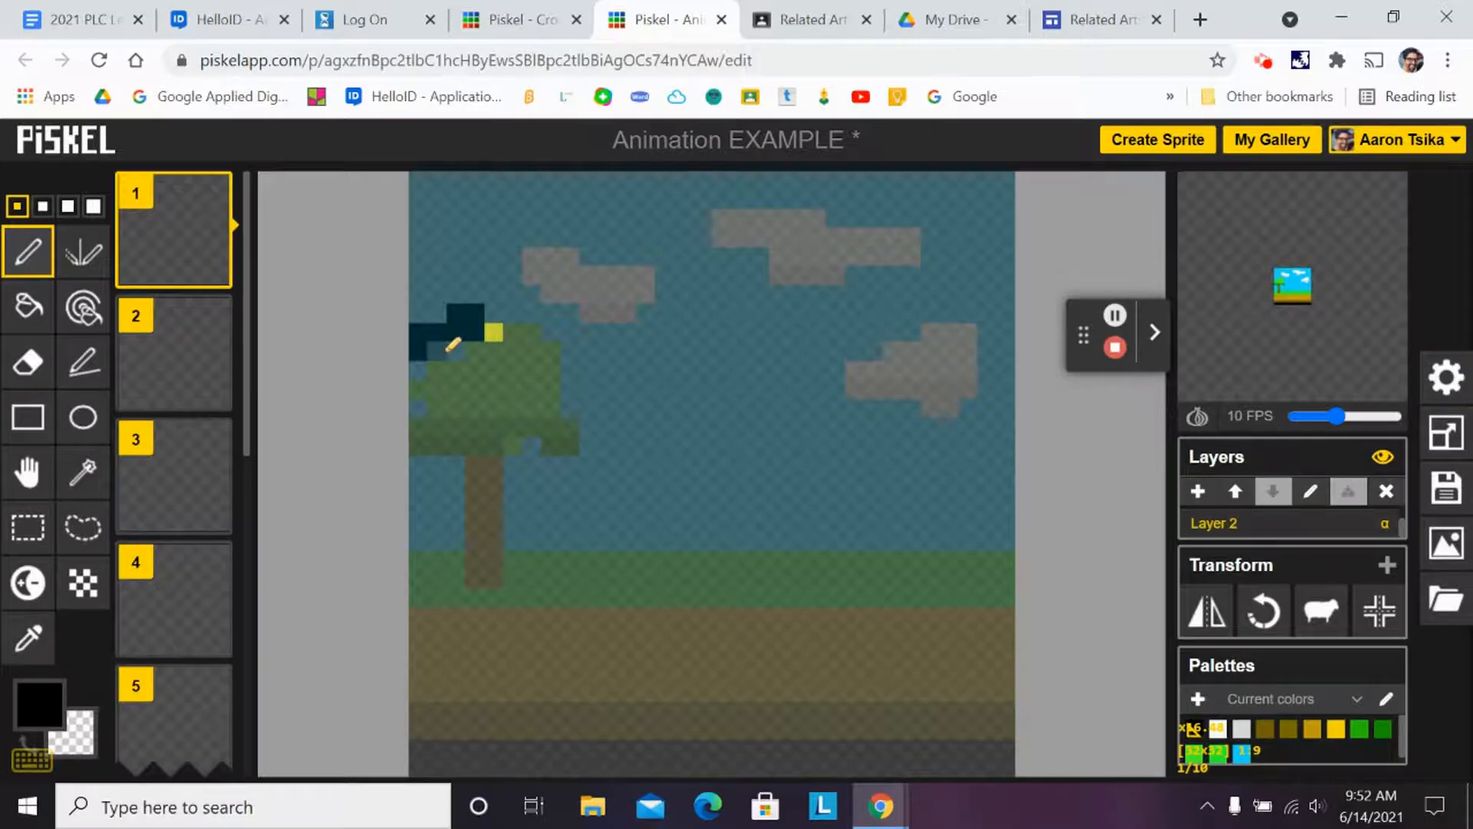
pyautogui.click(443, 352)
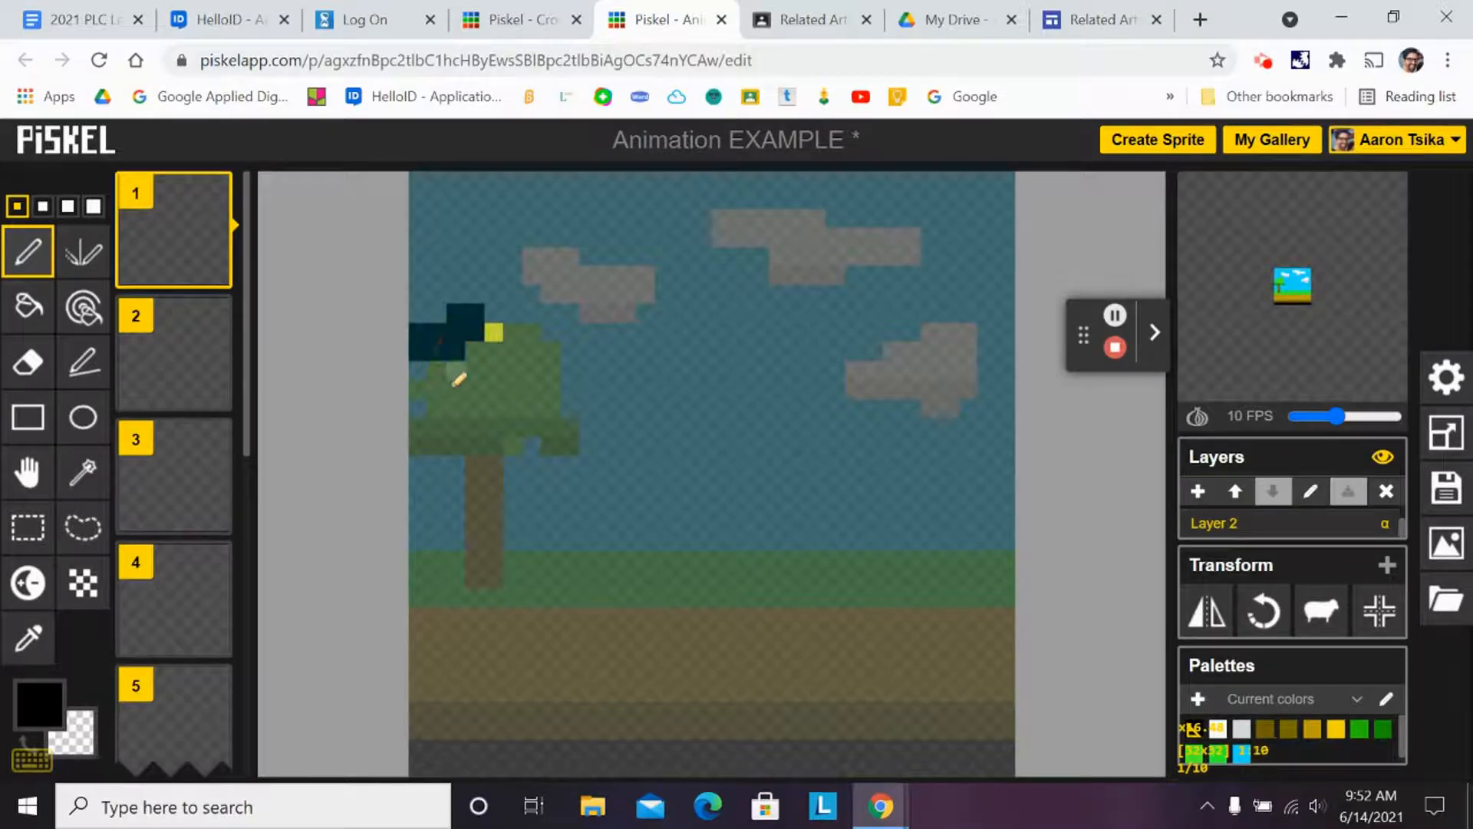
pyautogui.moveTo(458, 353); pyautogui.dragTo(457, 384)
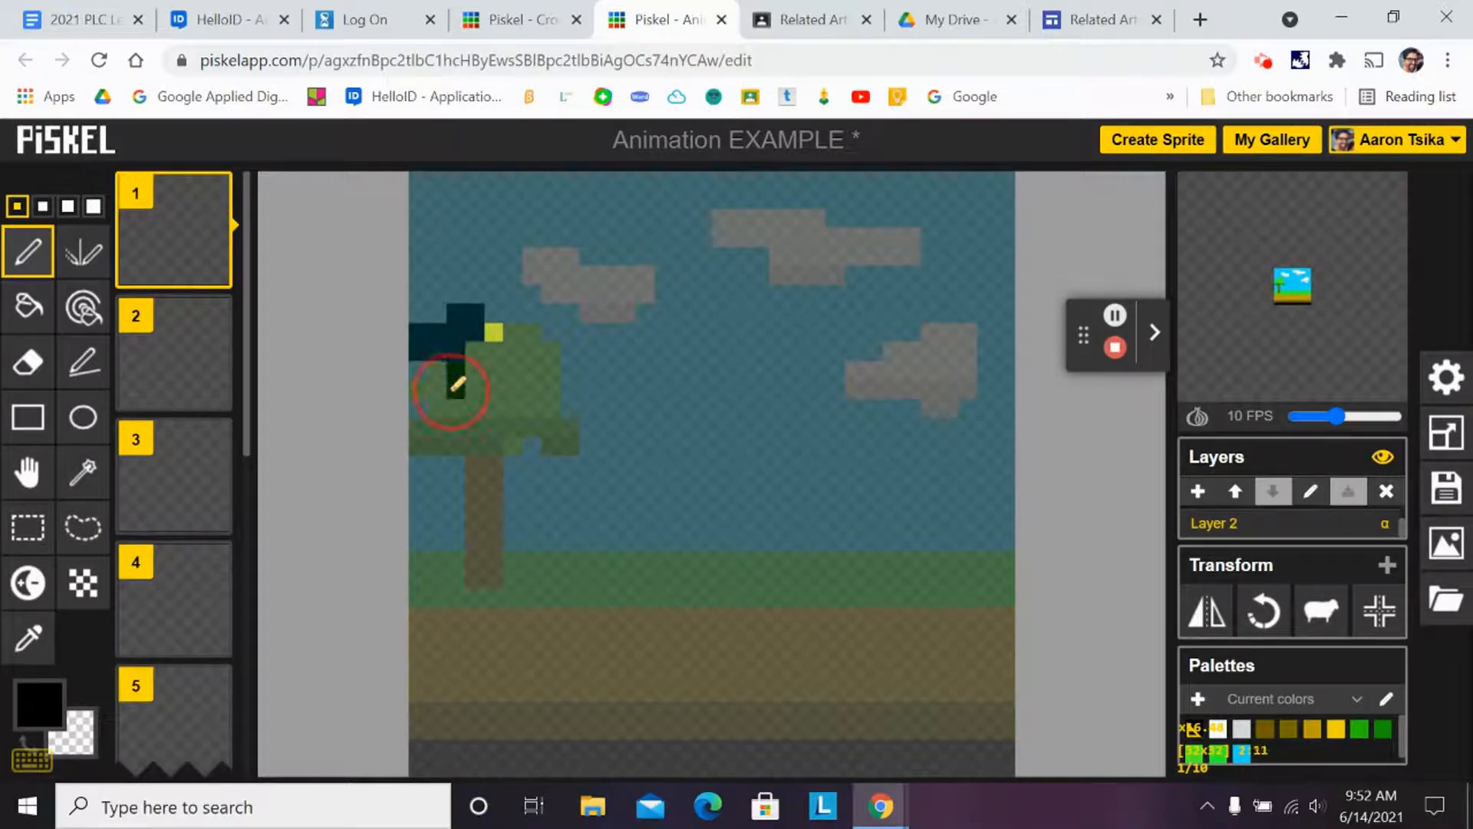
pyautogui.click(441, 372)
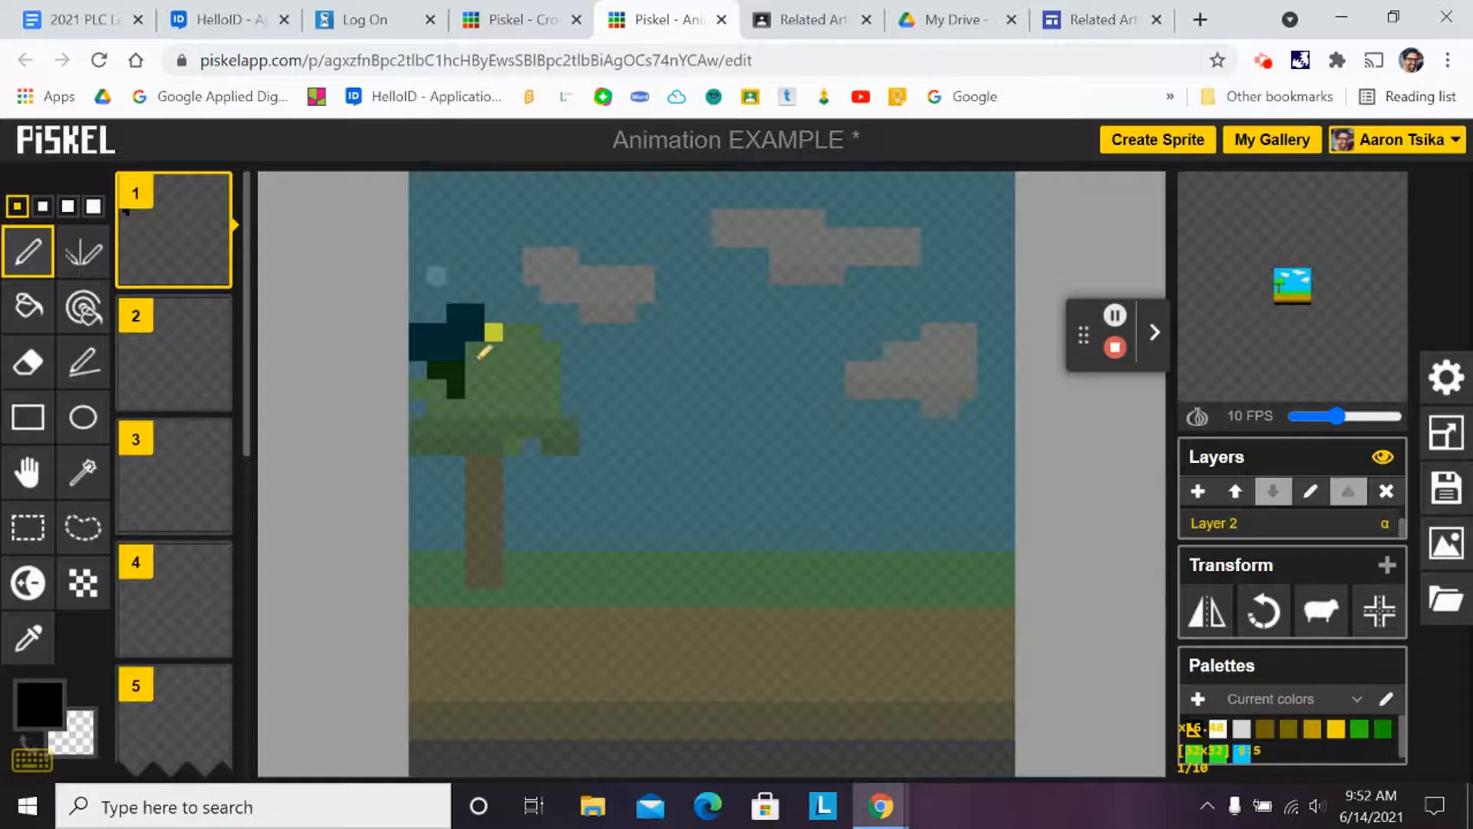
# Select the whole bird on frame 1 with a lasso selection
pyautogui.click(169, 341)
pyautogui.click(176, 276)
pyautogui.click(84, 528)
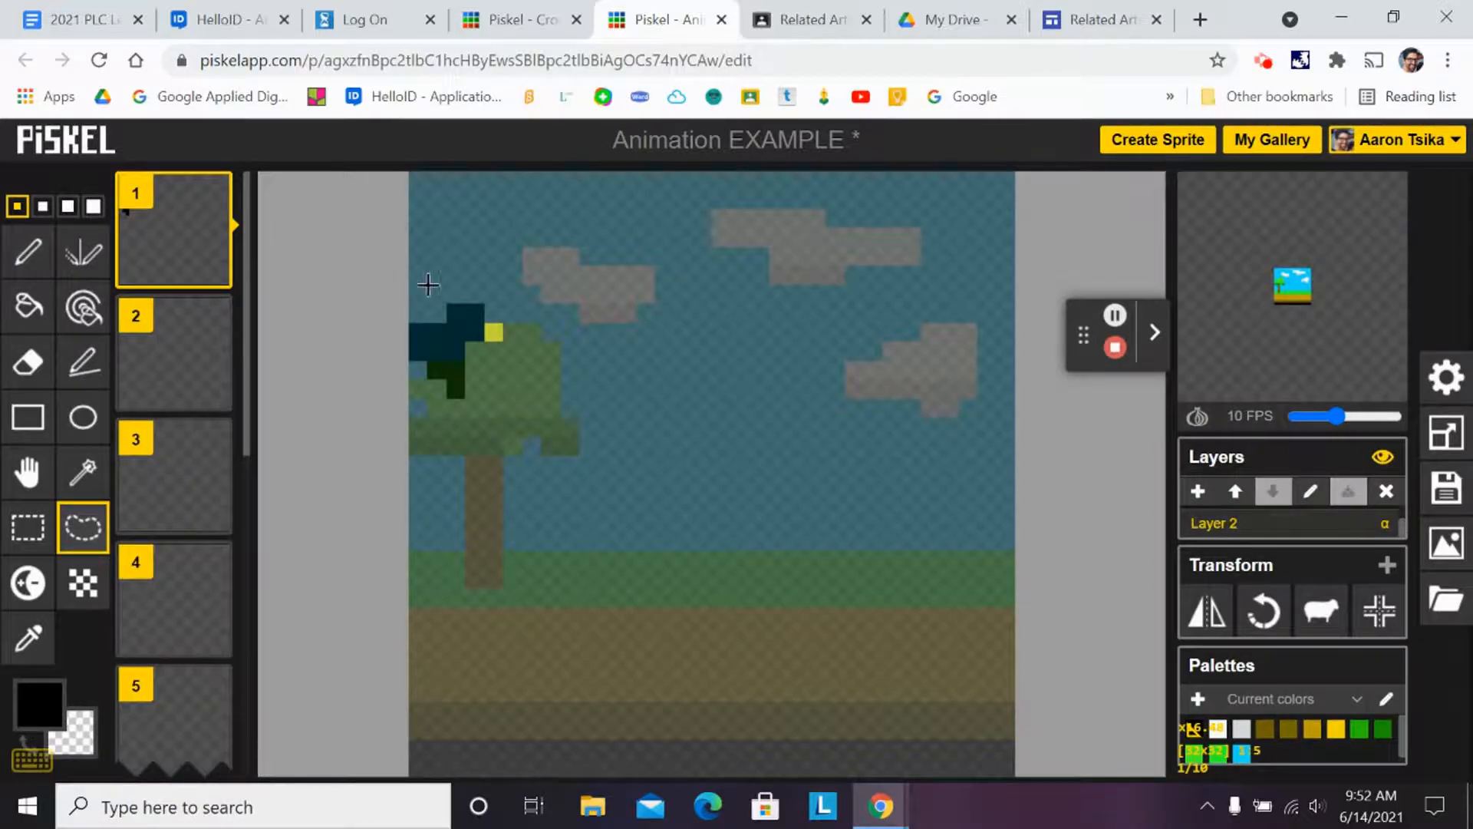
pyautogui.moveTo(421, 285)
pyautogui.mouseDown()
pyautogui.moveTo(495, 287)
pyautogui.moveTo(524, 321)
pyautogui.moveTo(505, 402)
pyautogui.moveTo(419, 405)
pyautogui.mouseUp()
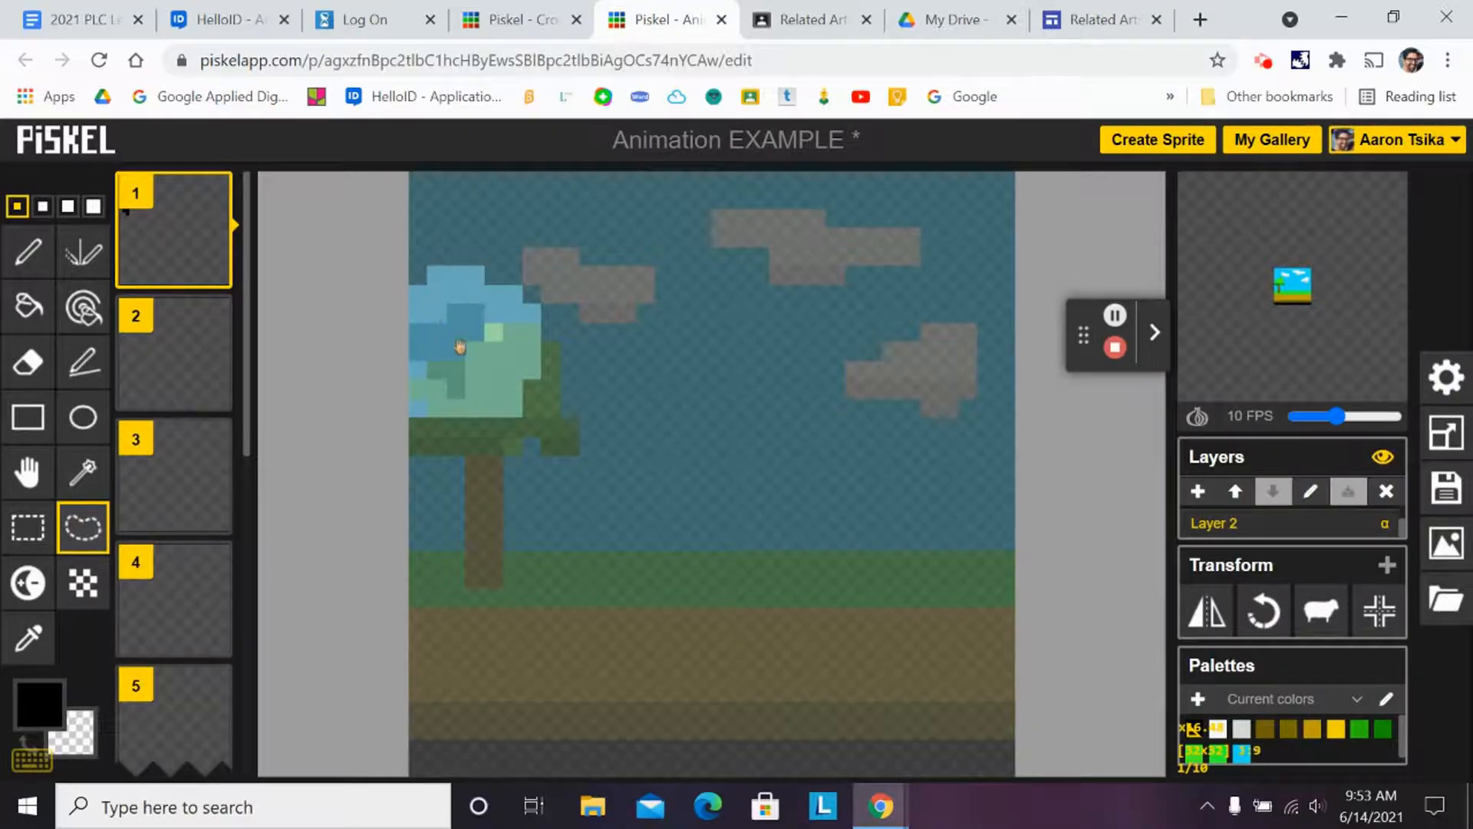
# Look up the copy and paste selection commands in the keyboard shortcuts reference
pyautogui.click(37, 758)
pyautogui.scroll(-12, 573, 483)
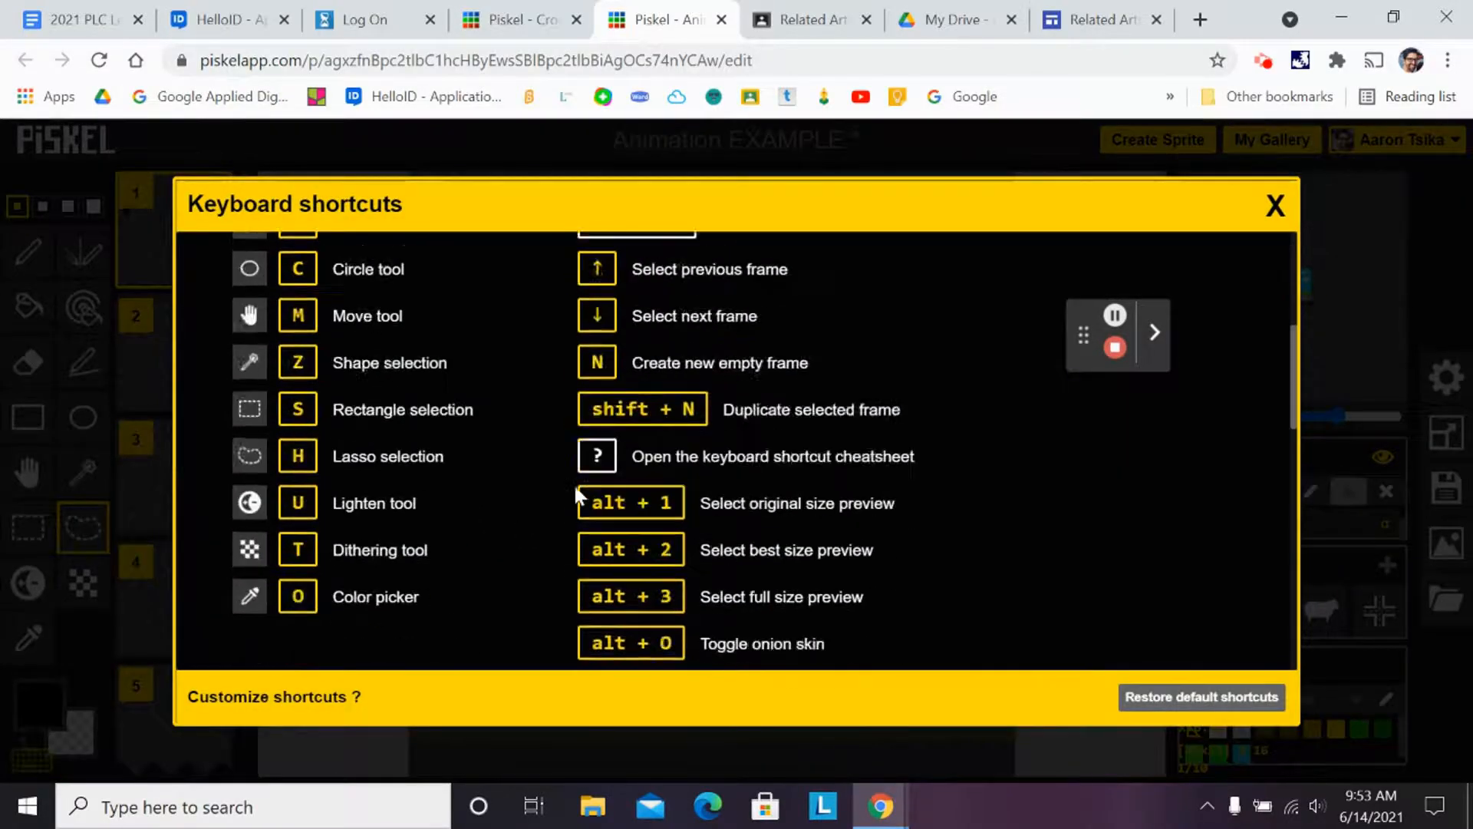
pyautogui.scroll(-5, 575, 487)
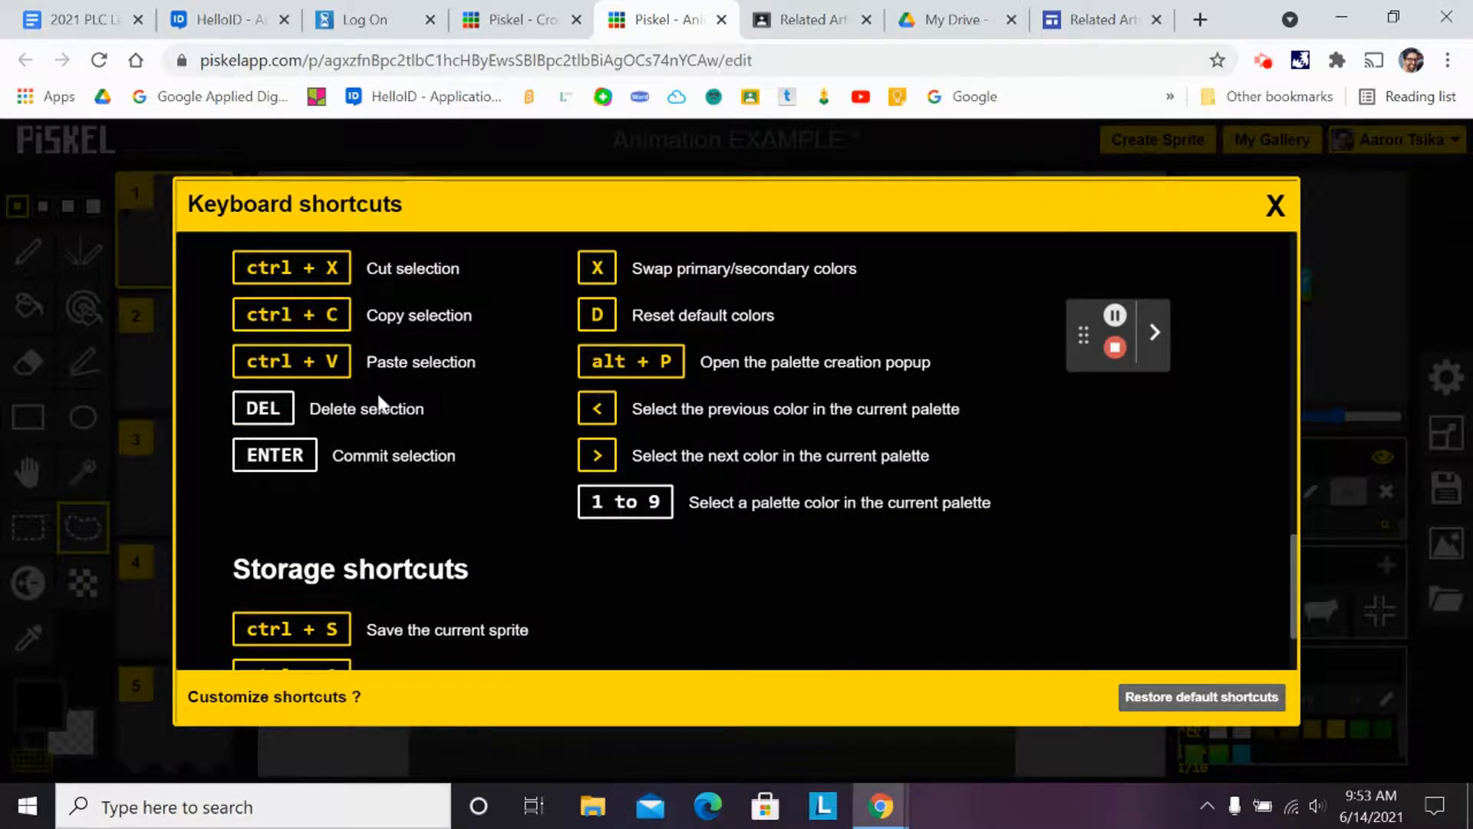
pyautogui.click(1274, 206)
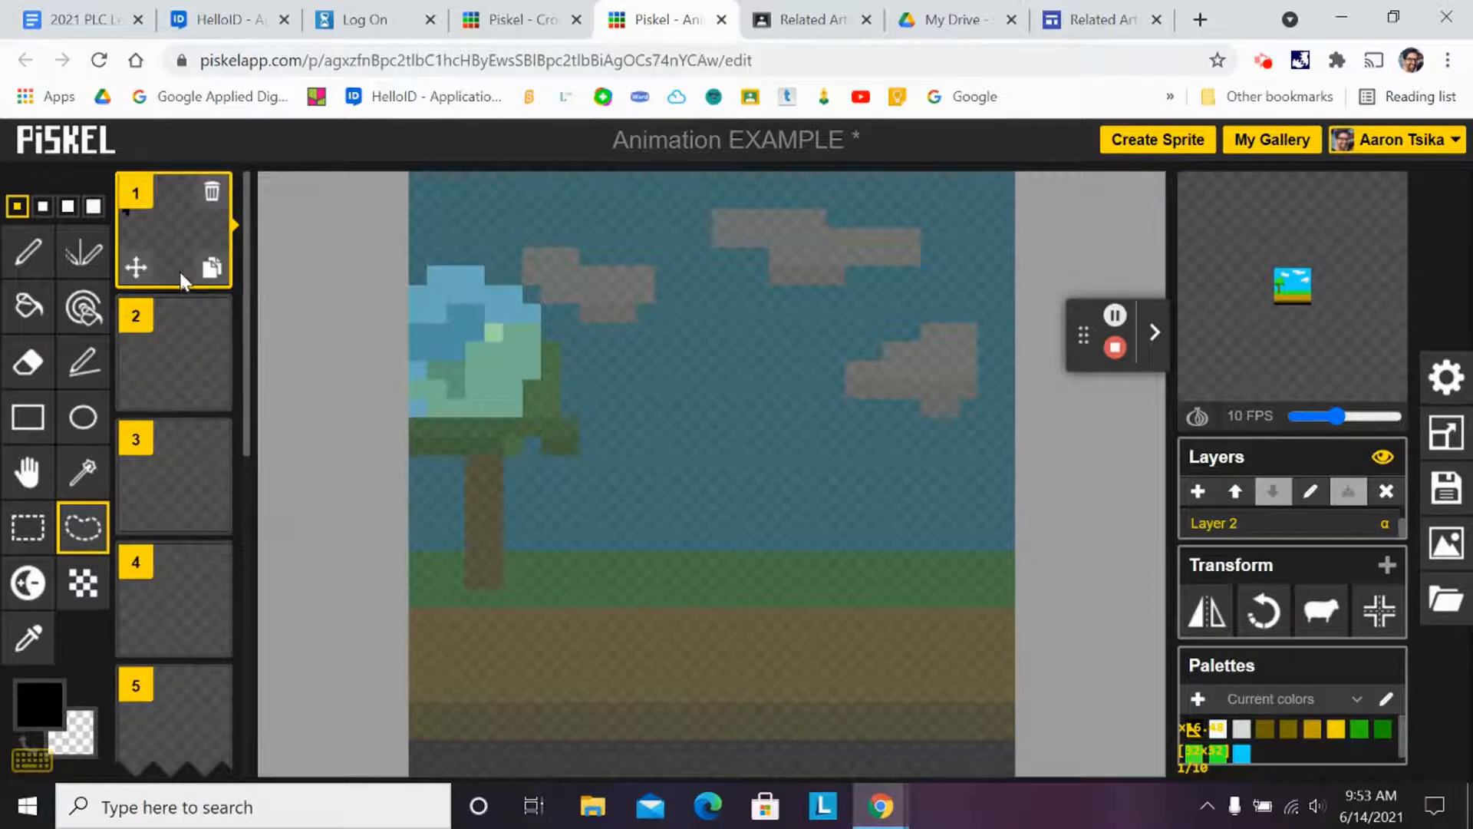
# Paste the copied bird into frame 2 and move it three pixels to the right
pyautogui.click(161, 360)
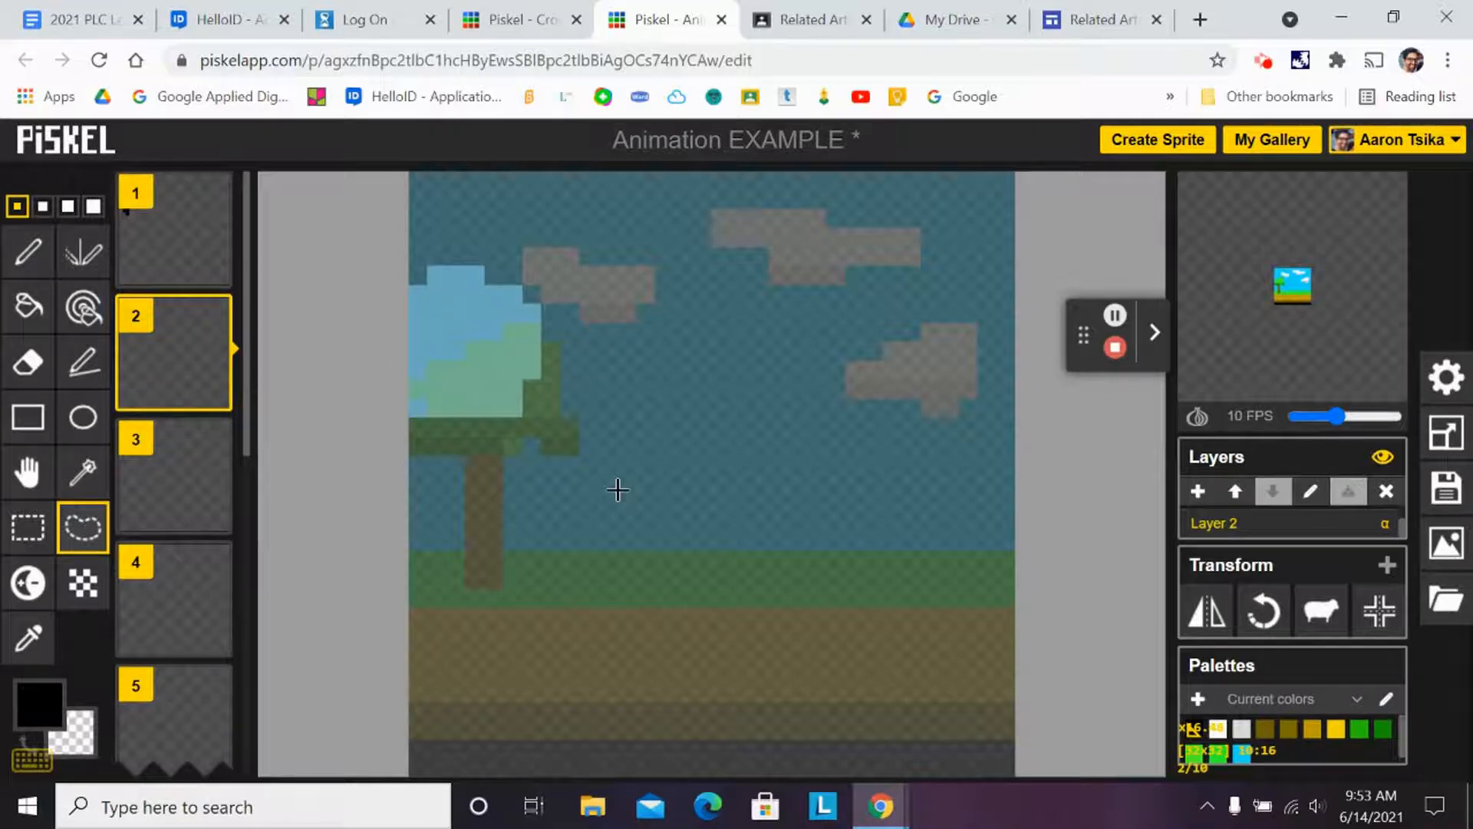
pyautogui.hotkey('ctrl', 'v')
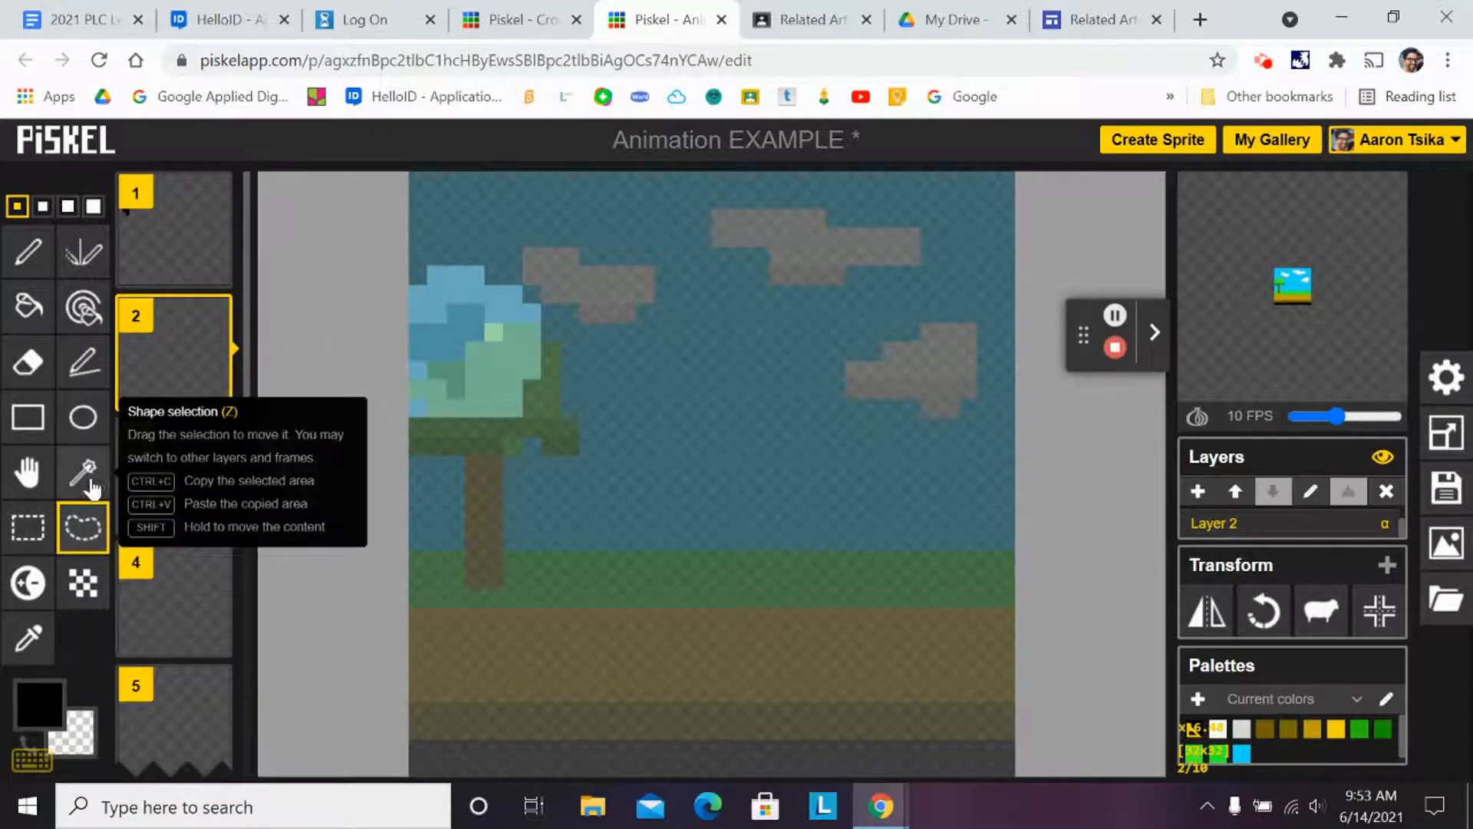
pyautogui.click(28, 476)
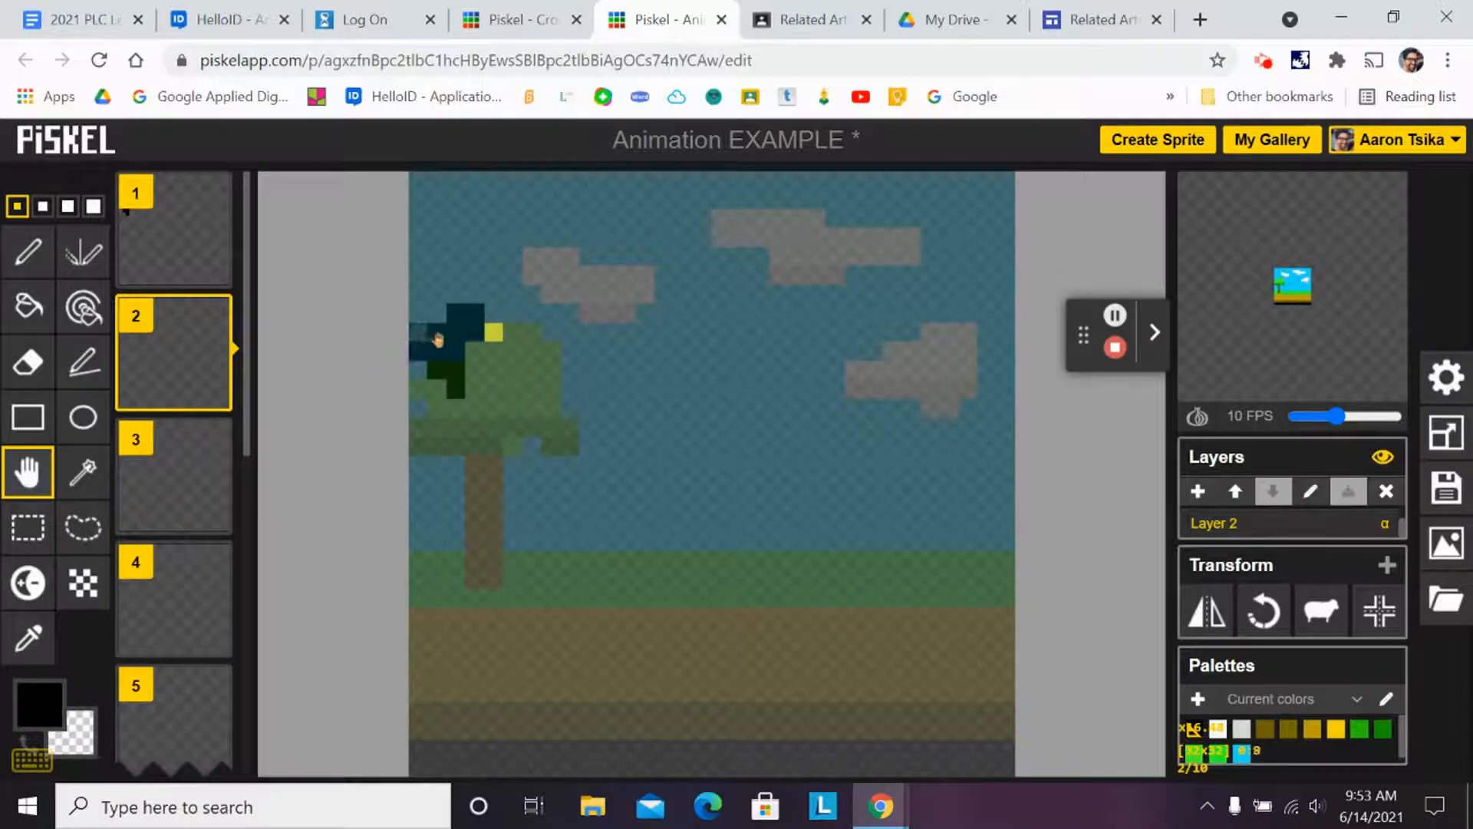
pyautogui.moveTo(451, 340); pyautogui.dragTo(514, 338)
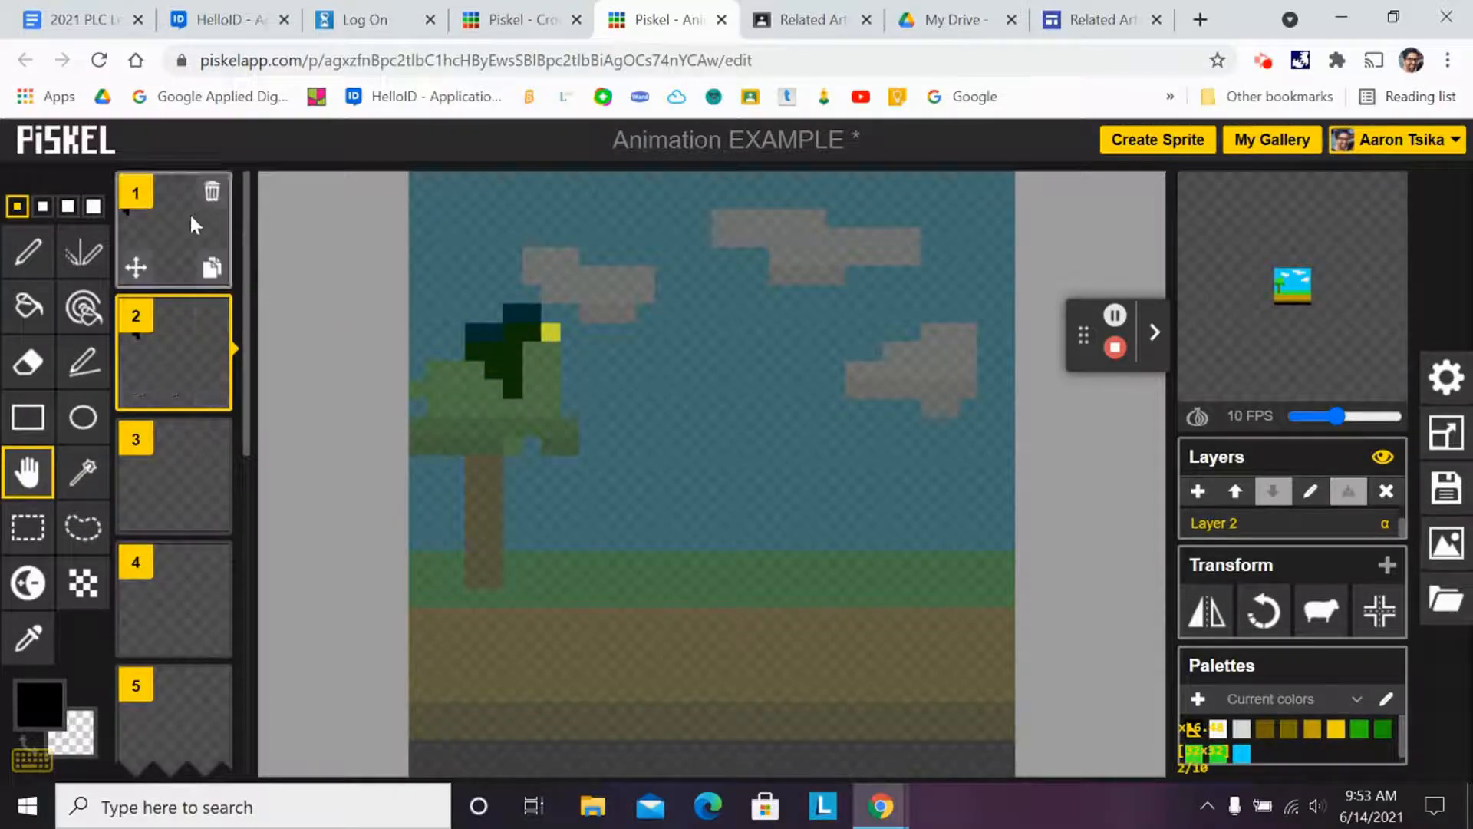
# Erase the downward-pointing wing pixels below the bird's body on frame 2
pyautogui.click(184, 234)
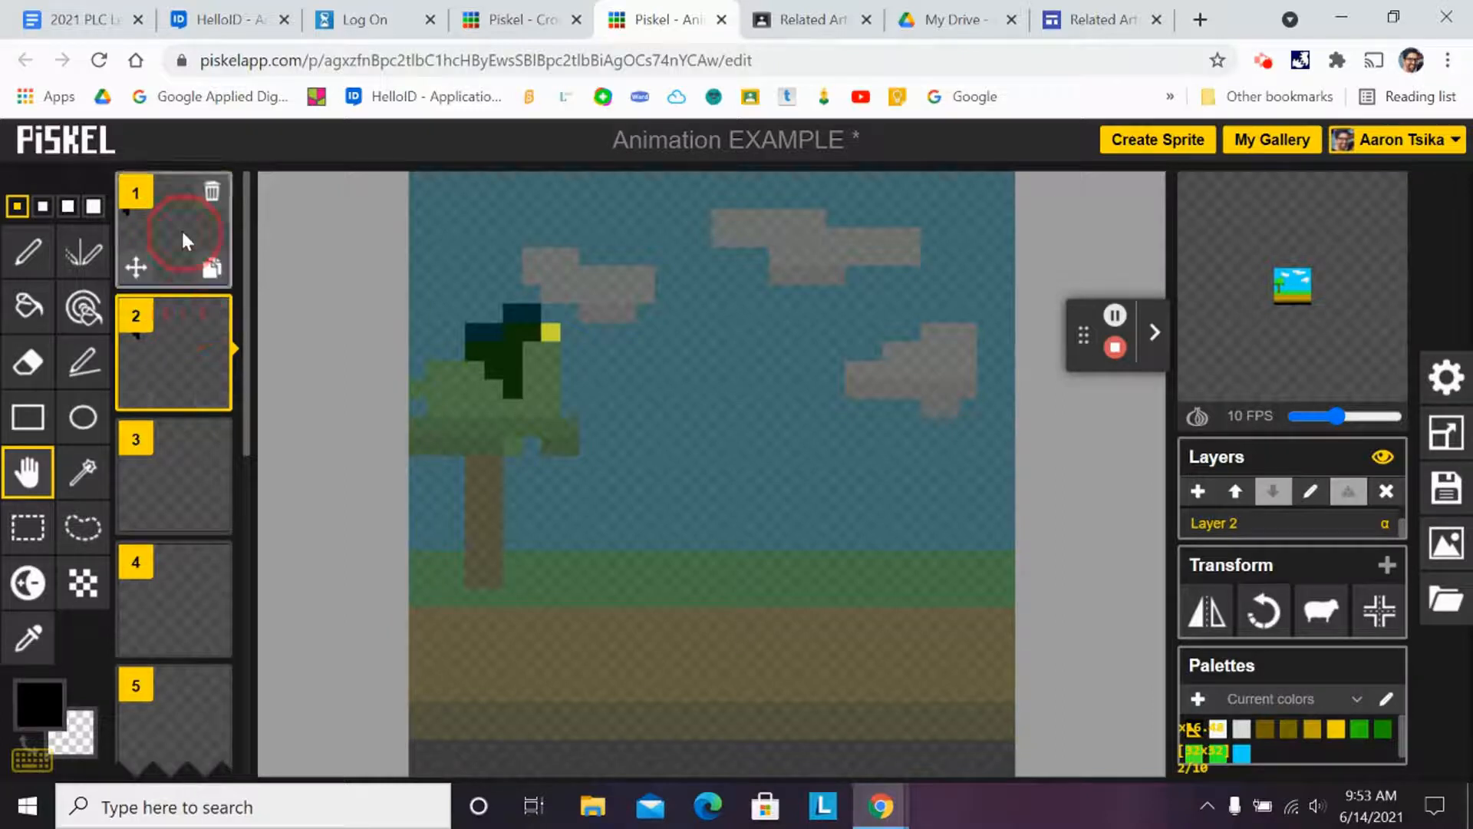
pyautogui.click(181, 339)
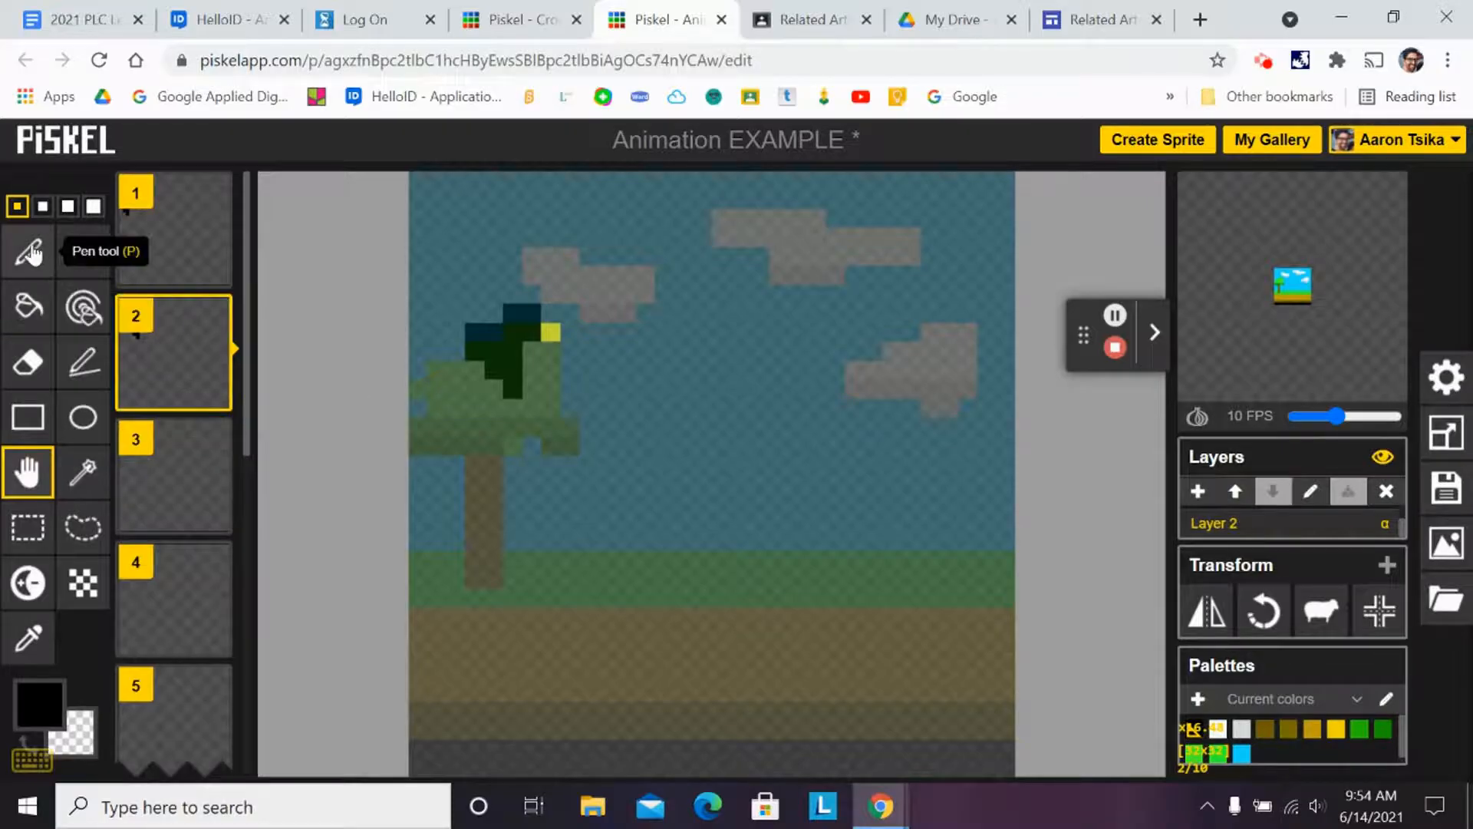
pyautogui.click(28, 361)
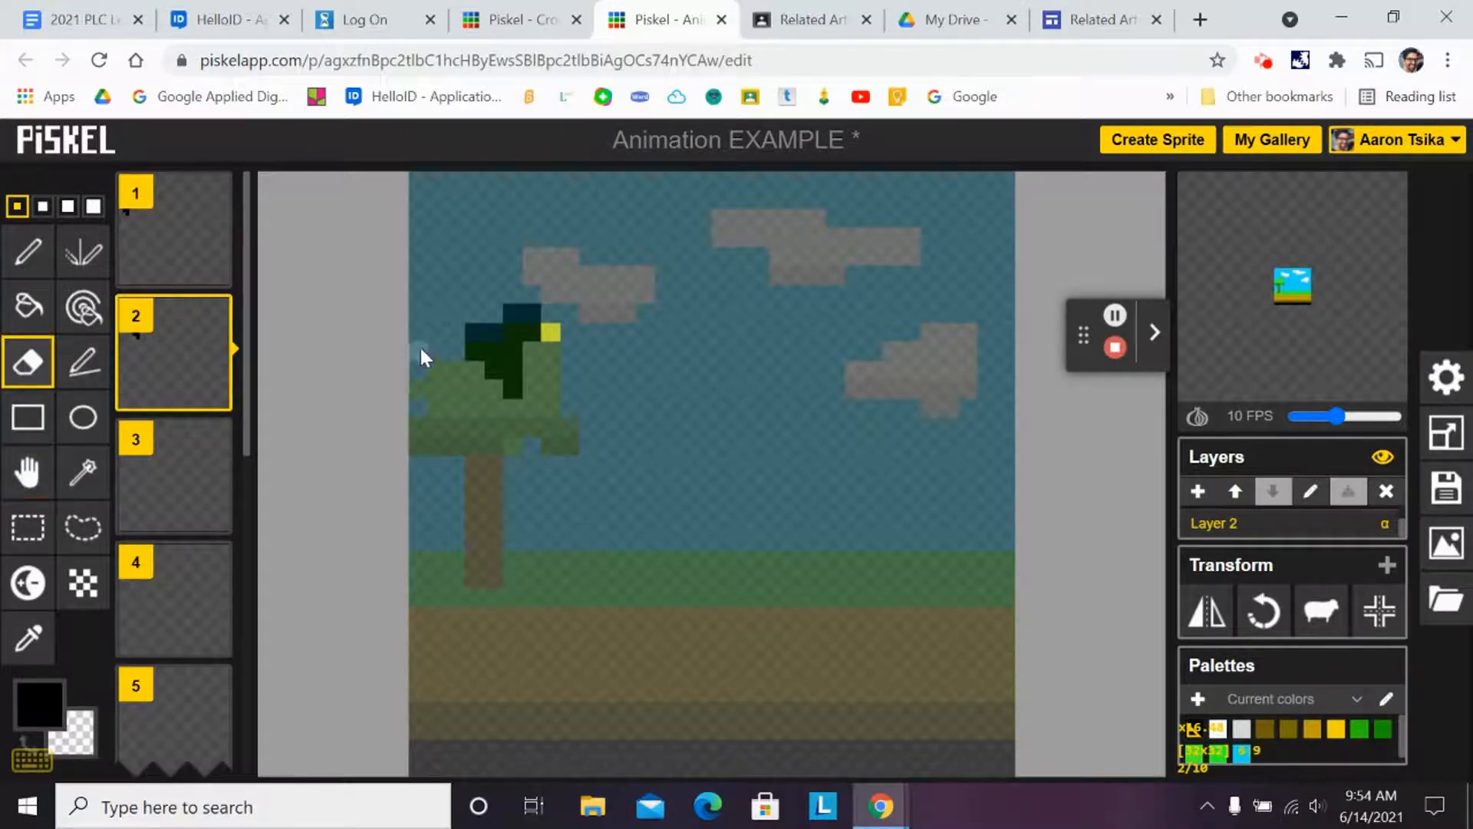
pyautogui.click(514, 388)
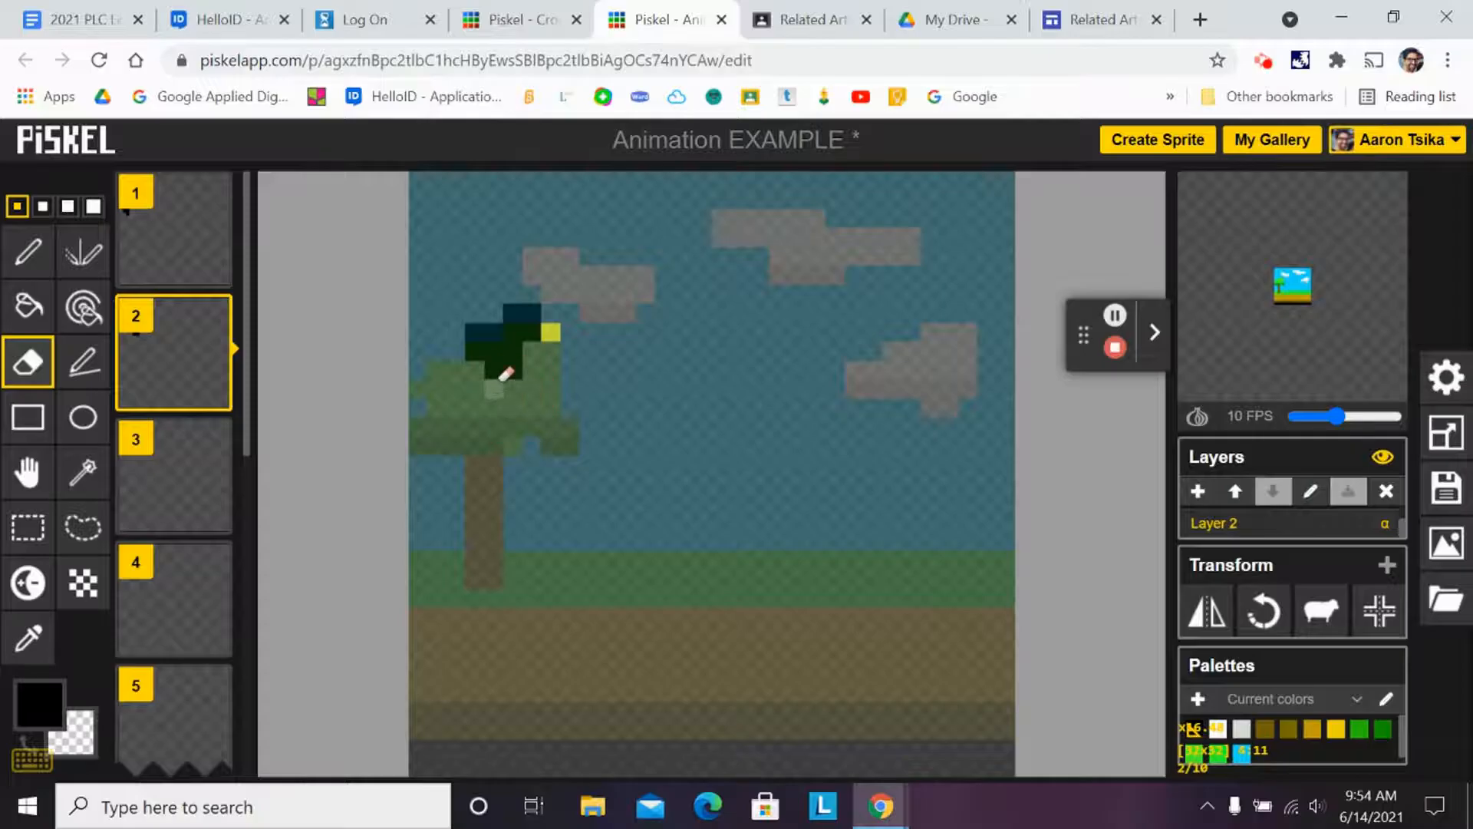
pyautogui.moveTo(500, 369); pyautogui.dragTo(510, 366)
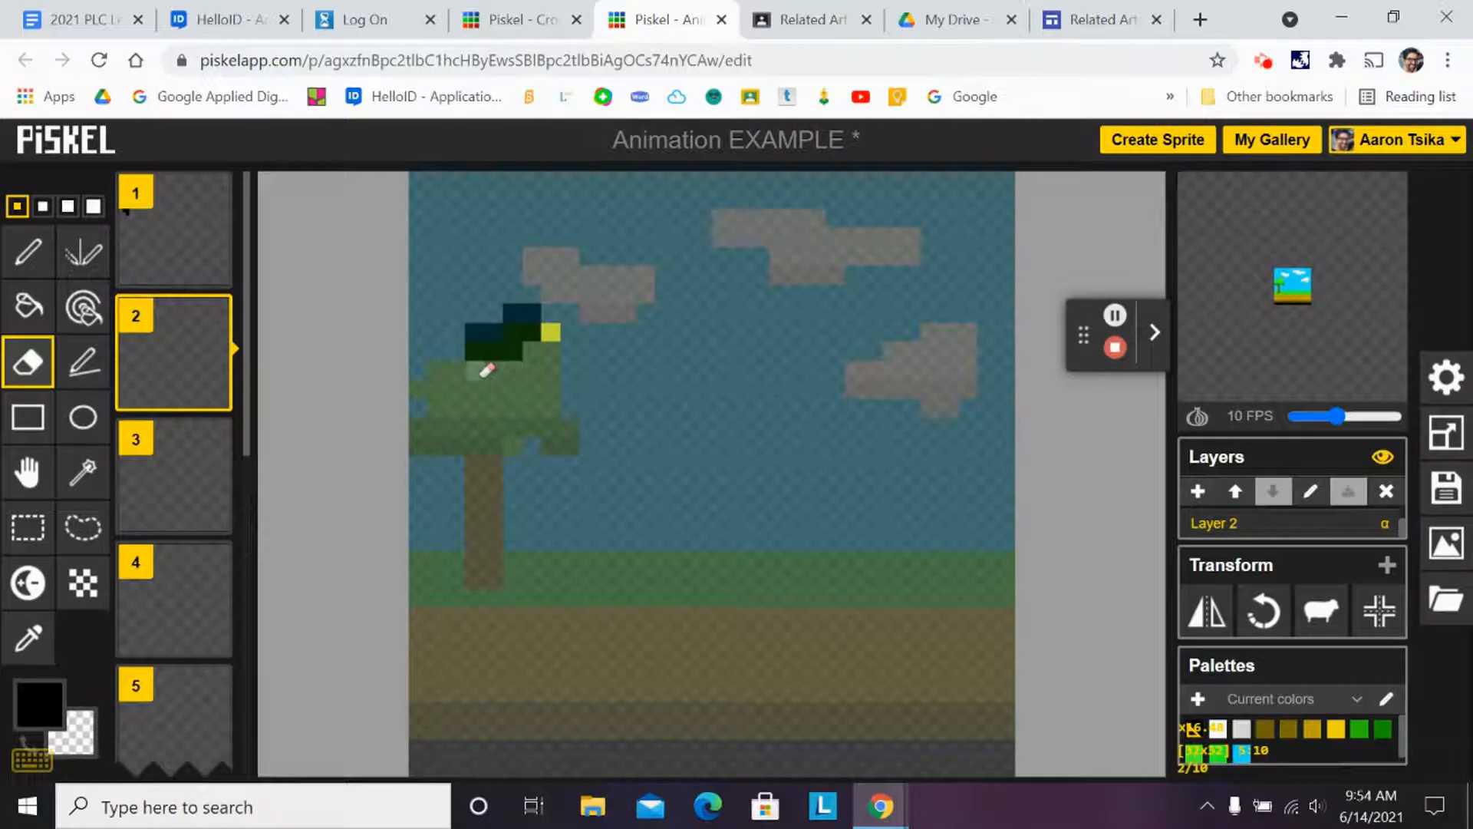
# Flip back and forth between frames 1 and 2 to compare the bird's wing and position
pyautogui.click(175, 258)
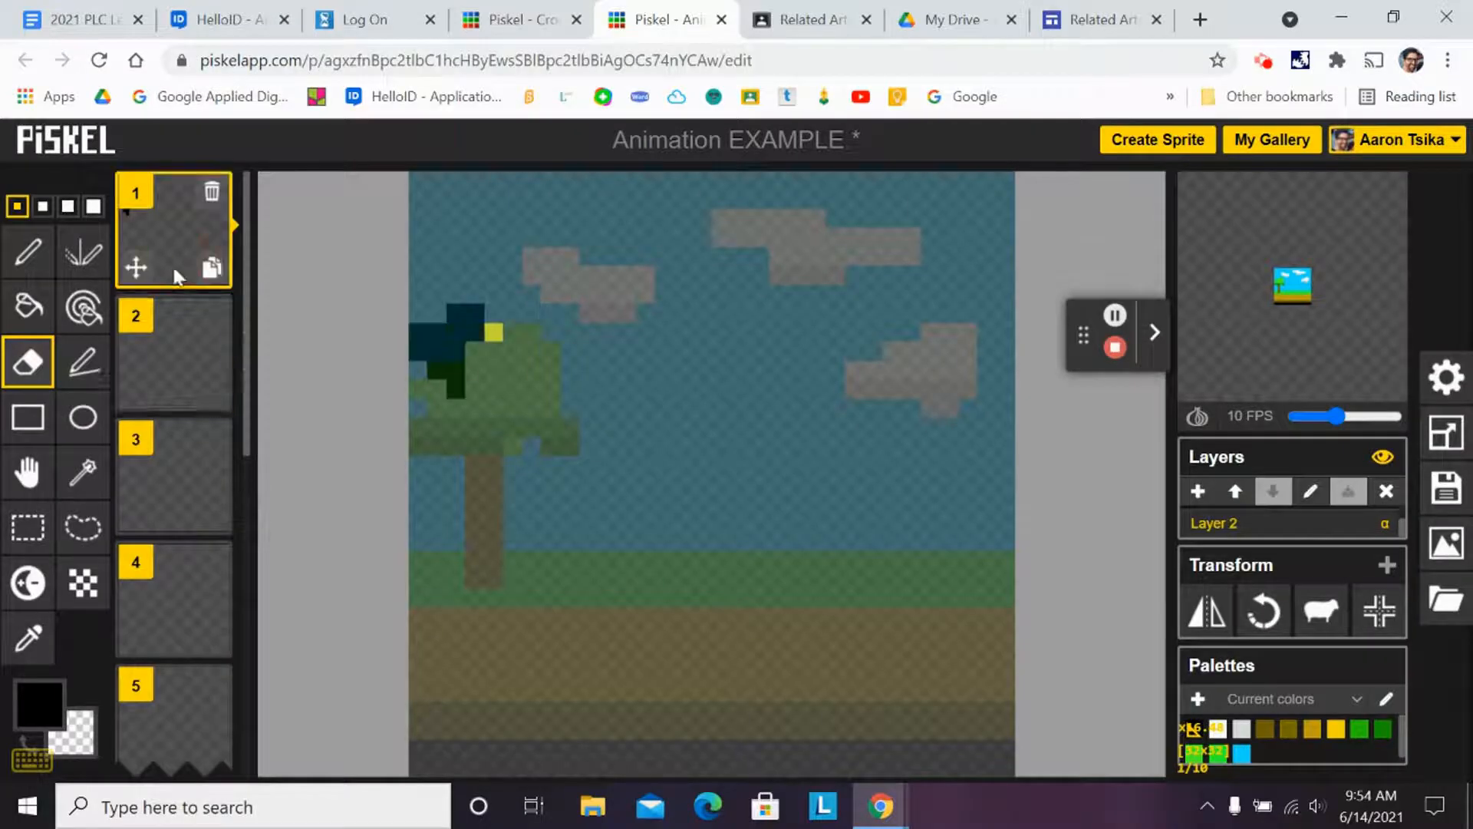
pyautogui.click(158, 349)
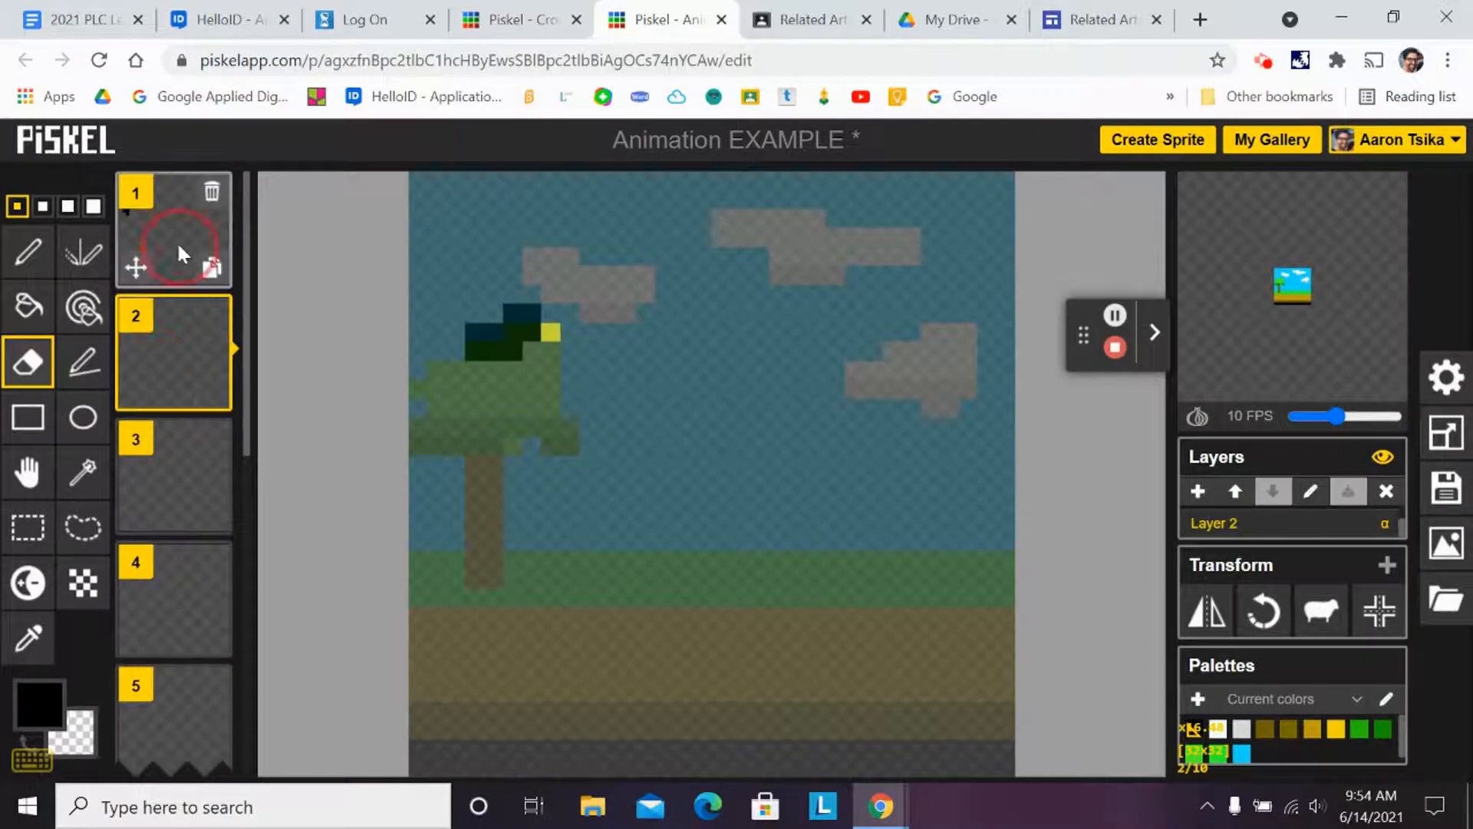
pyautogui.click(177, 241)
pyautogui.click(169, 357)
pyautogui.click(184, 344)
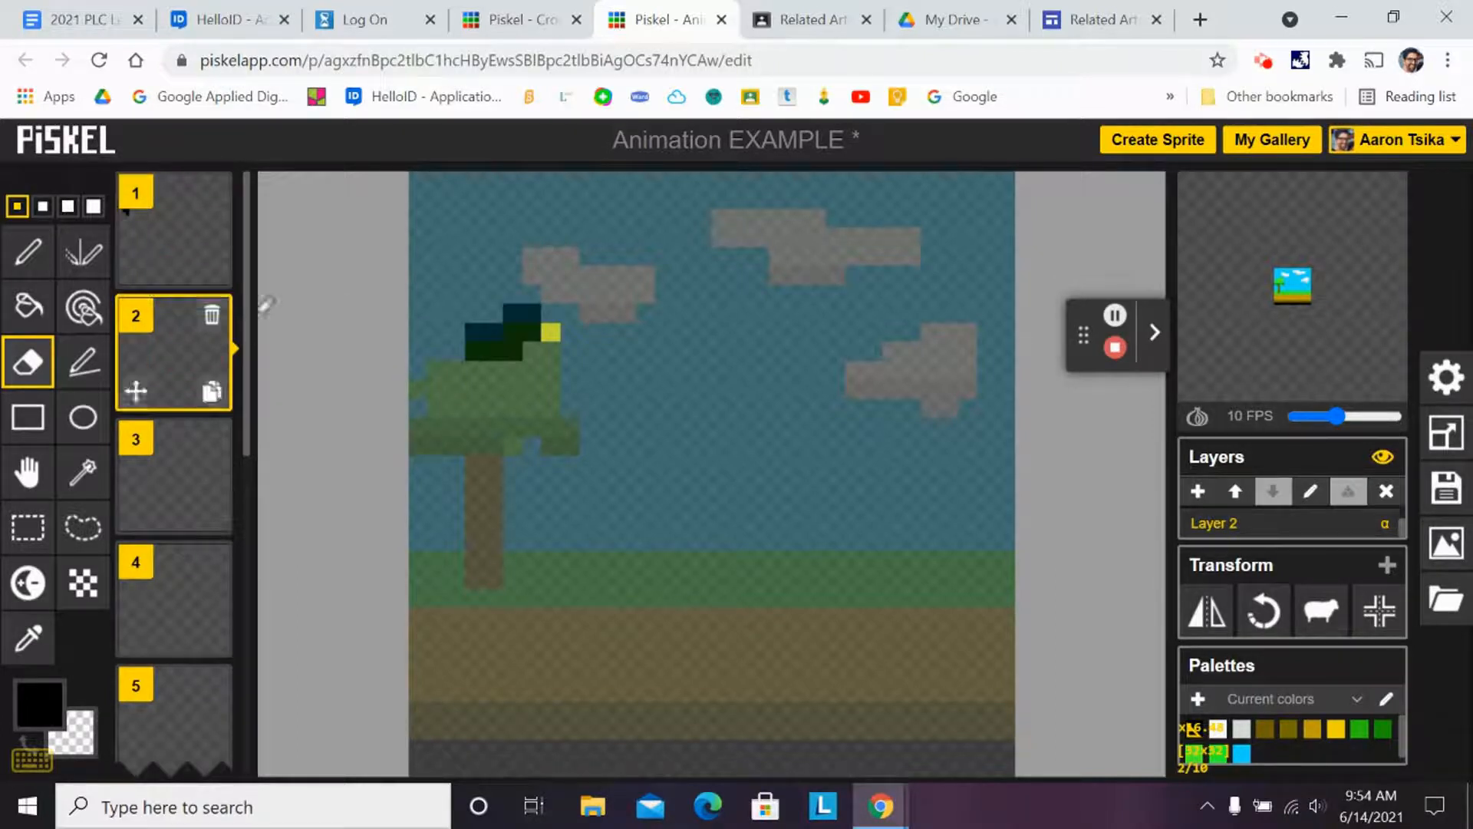
pyautogui.click(168, 232)
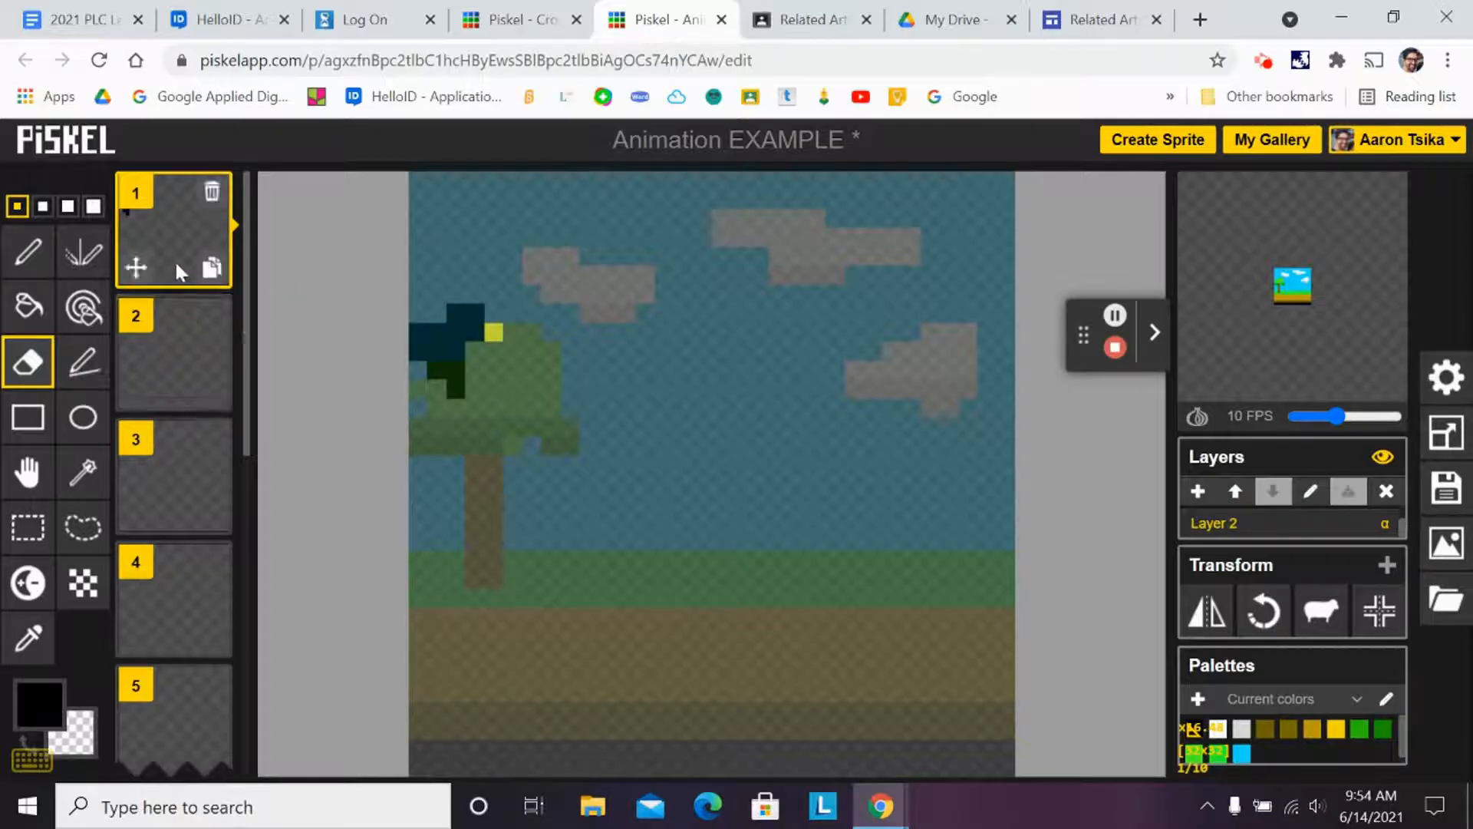
pyautogui.click(186, 341)
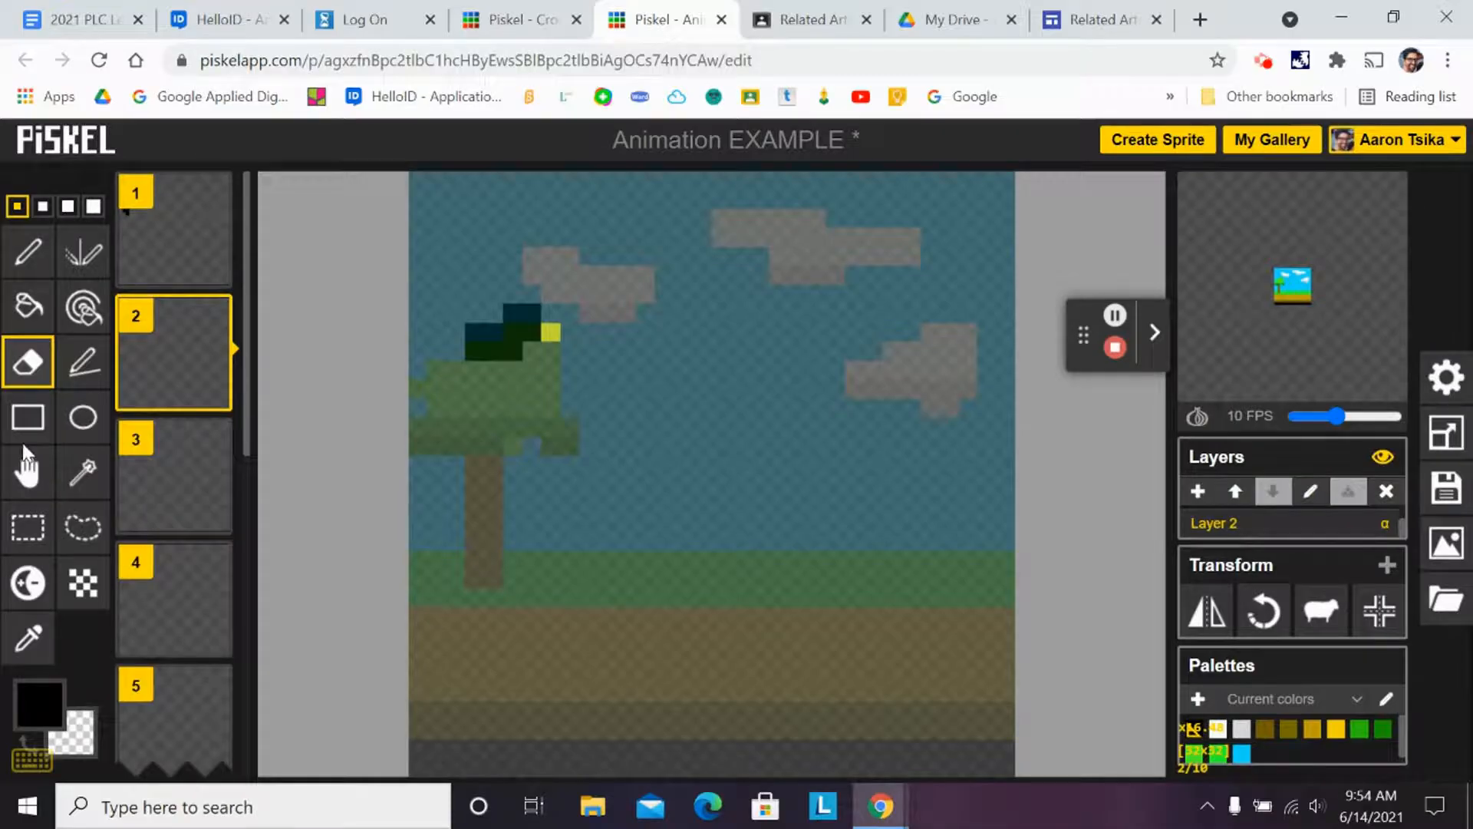
pyautogui.click(167, 219)
pyautogui.click(171, 374)
# Add three black pixels behind the bird's body on frame 2 with the Pen tool, sloping down to the left
pyautogui.click(28, 251)
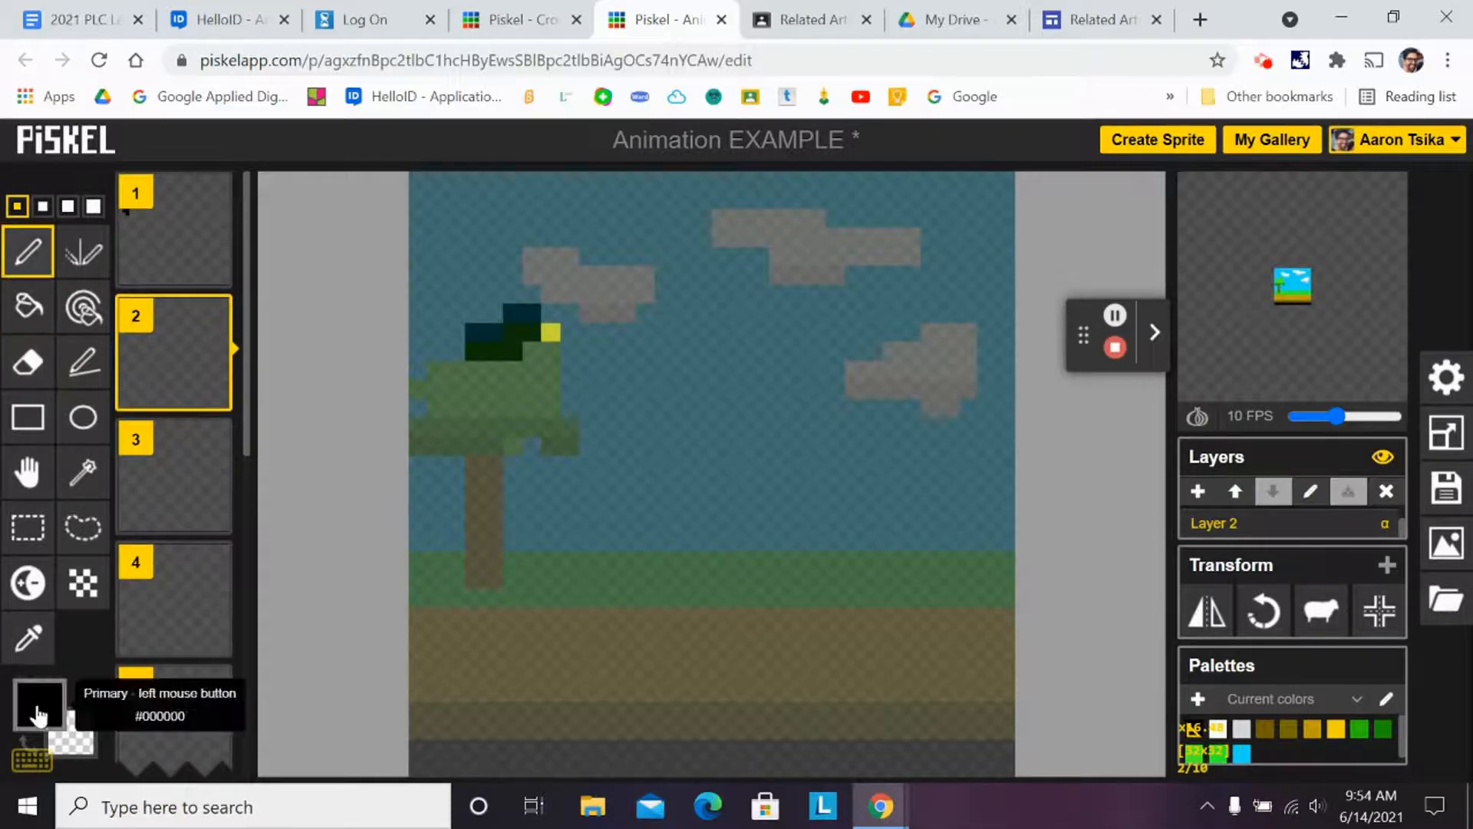
pyautogui.moveTo(467, 349); pyautogui.dragTo(437, 349)
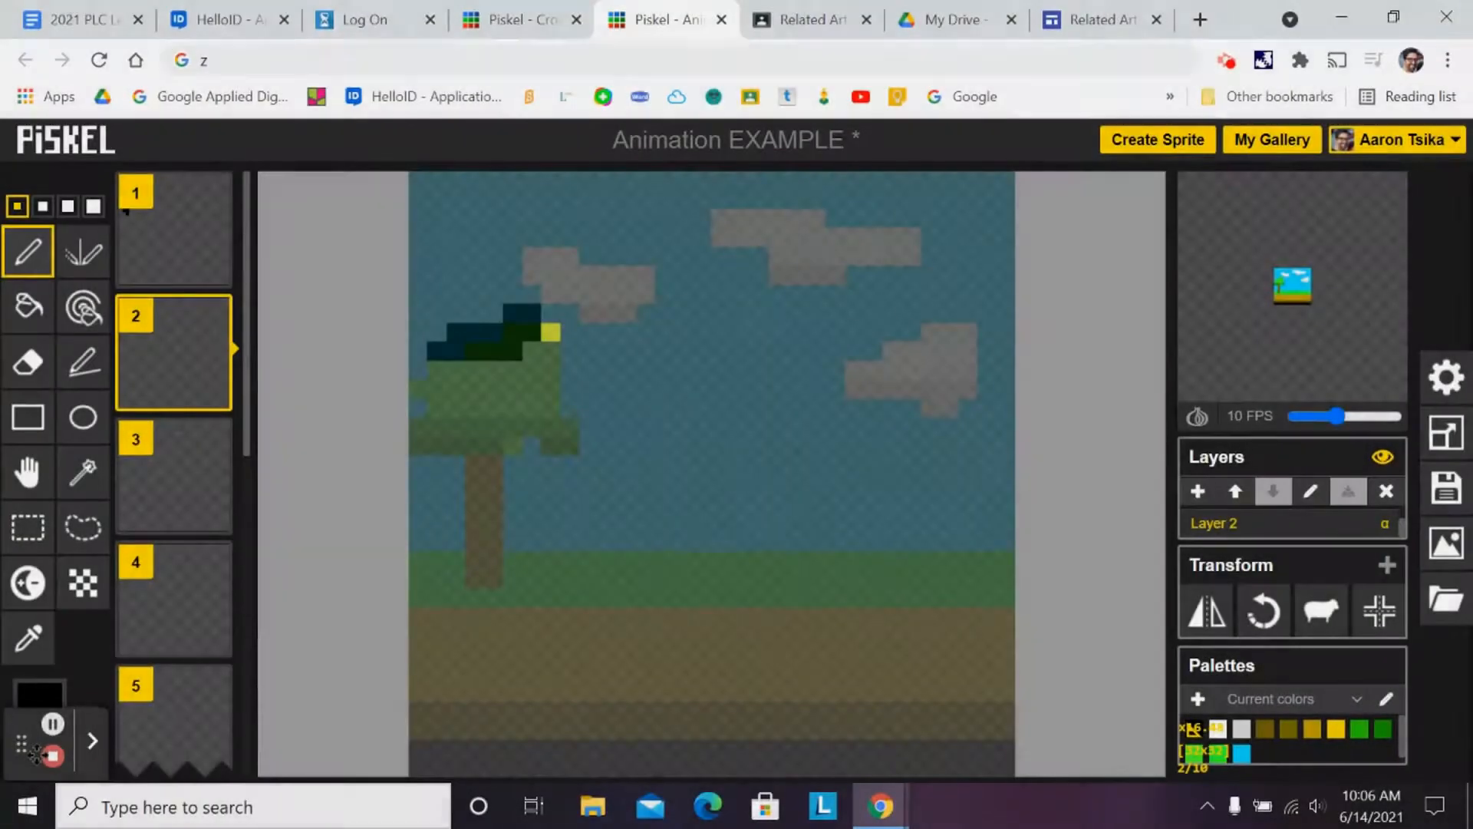
pyautogui.moveTo(31, 748); pyautogui.dragTo(1068, 239)
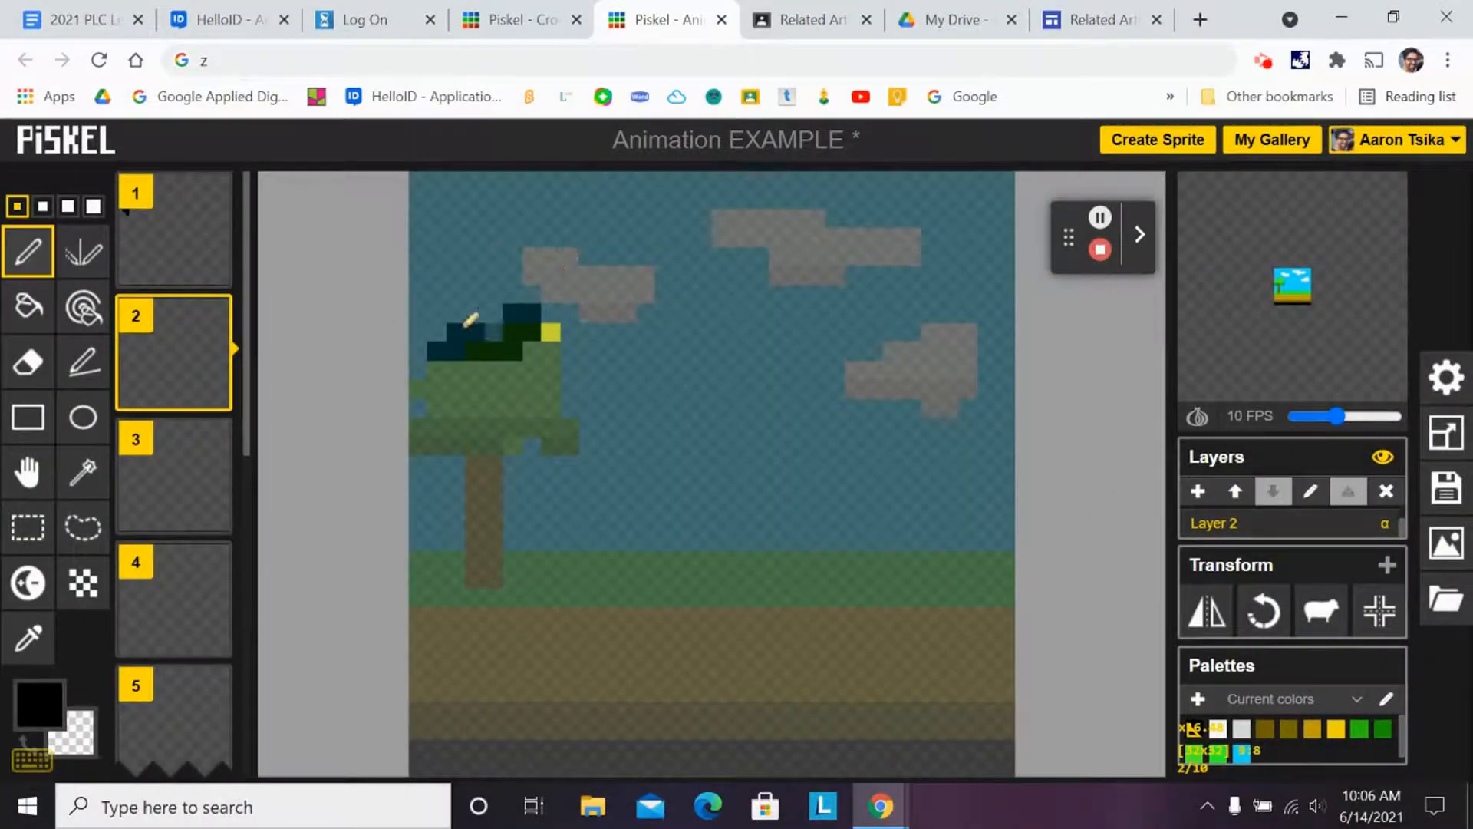
pyautogui.moveTo(198, 375)
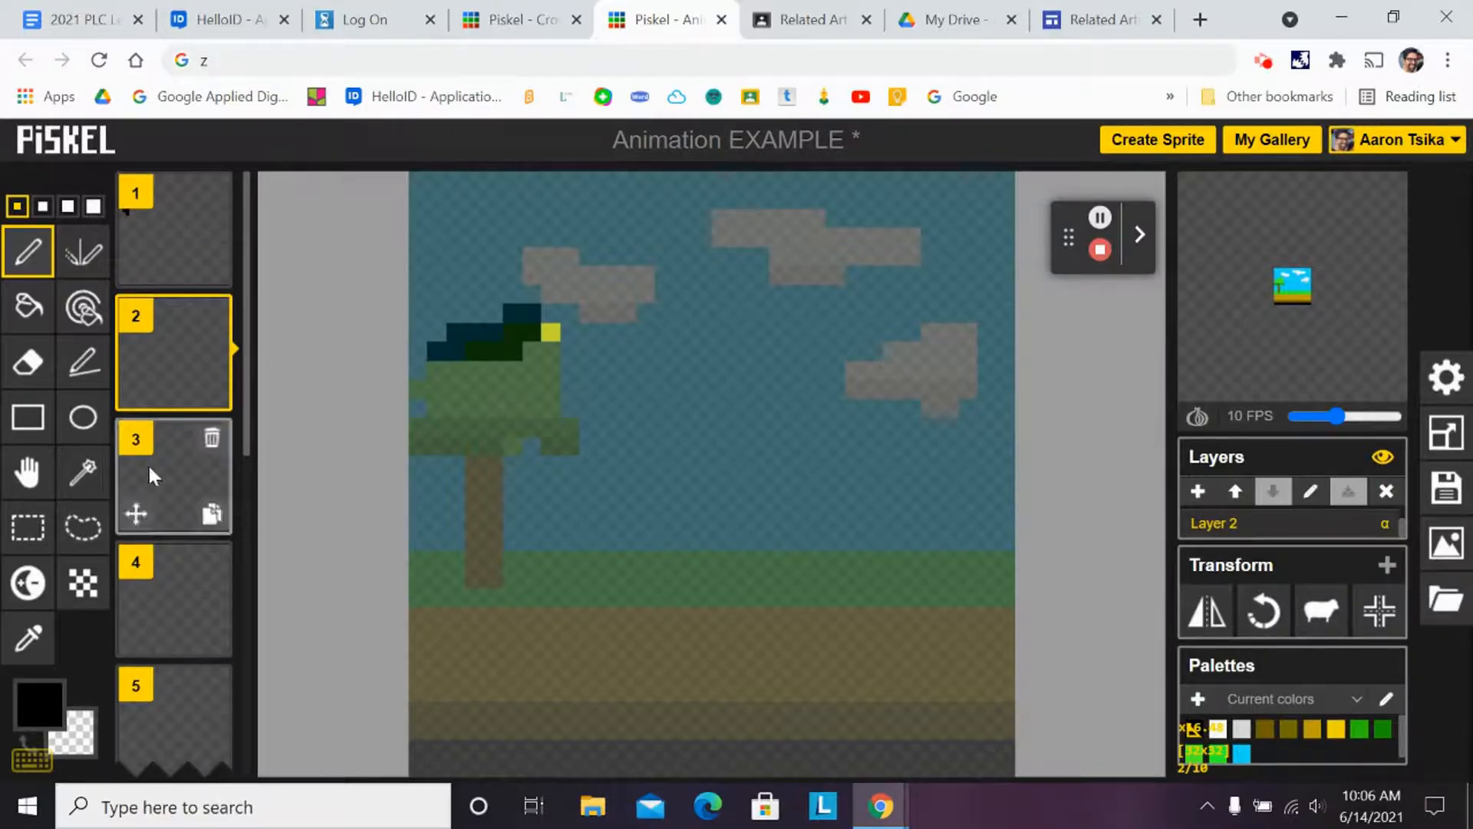
# Copy the bird from frame 2 with a lasso selection, paste it into frame 3 and move it four pixels to the right
pyautogui.click(75, 537)
pyautogui.moveTo(456, 290)
pyautogui.mouseDown()
pyautogui.moveTo(515, 286)
pyautogui.moveTo(566, 314)
pyautogui.moveTo(555, 353)
pyautogui.moveTo(499, 379)
pyautogui.moveTo(412, 362)
pyautogui.mouseUp()
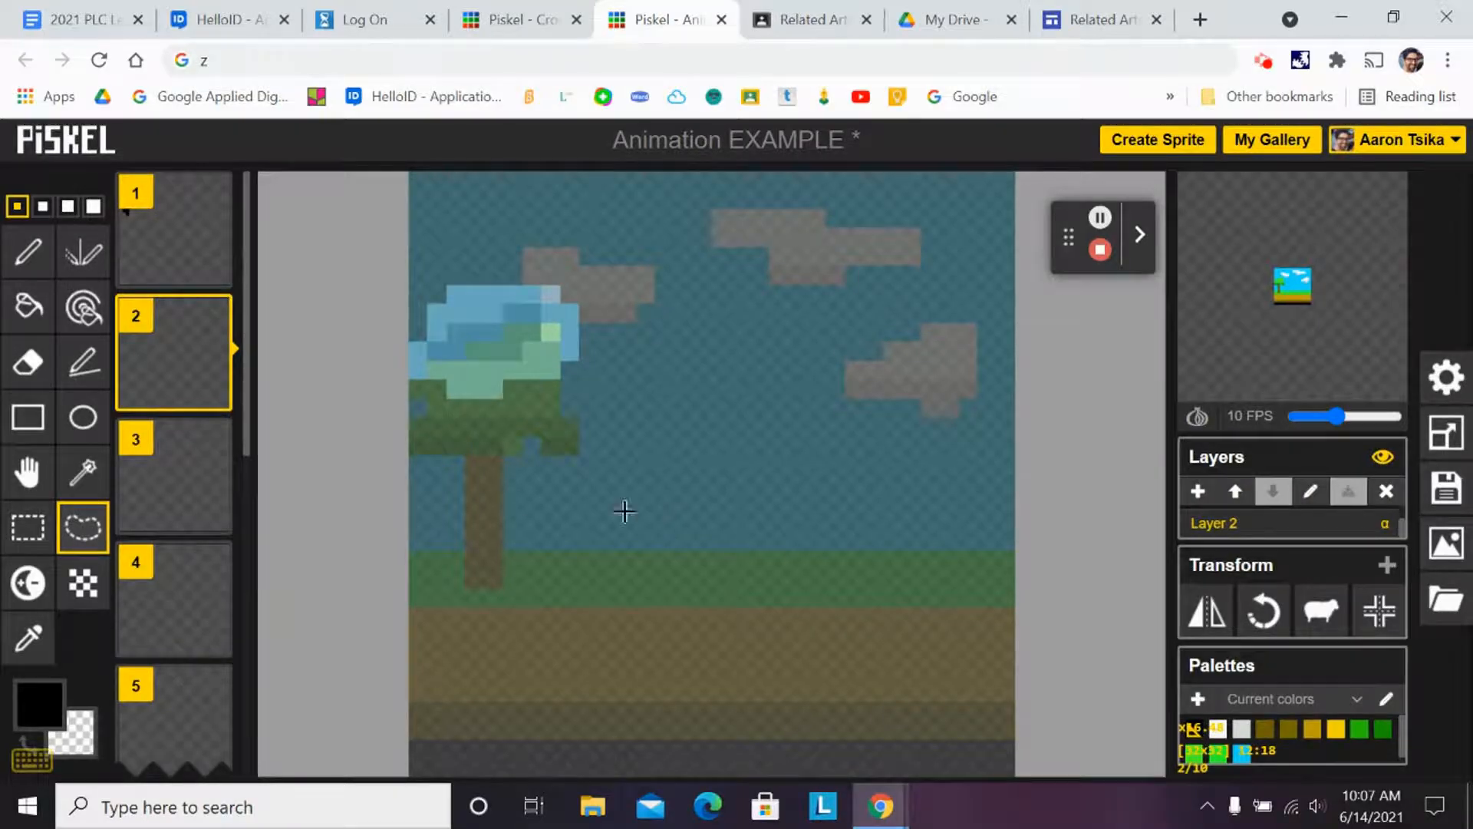
pyautogui.click(172, 484)
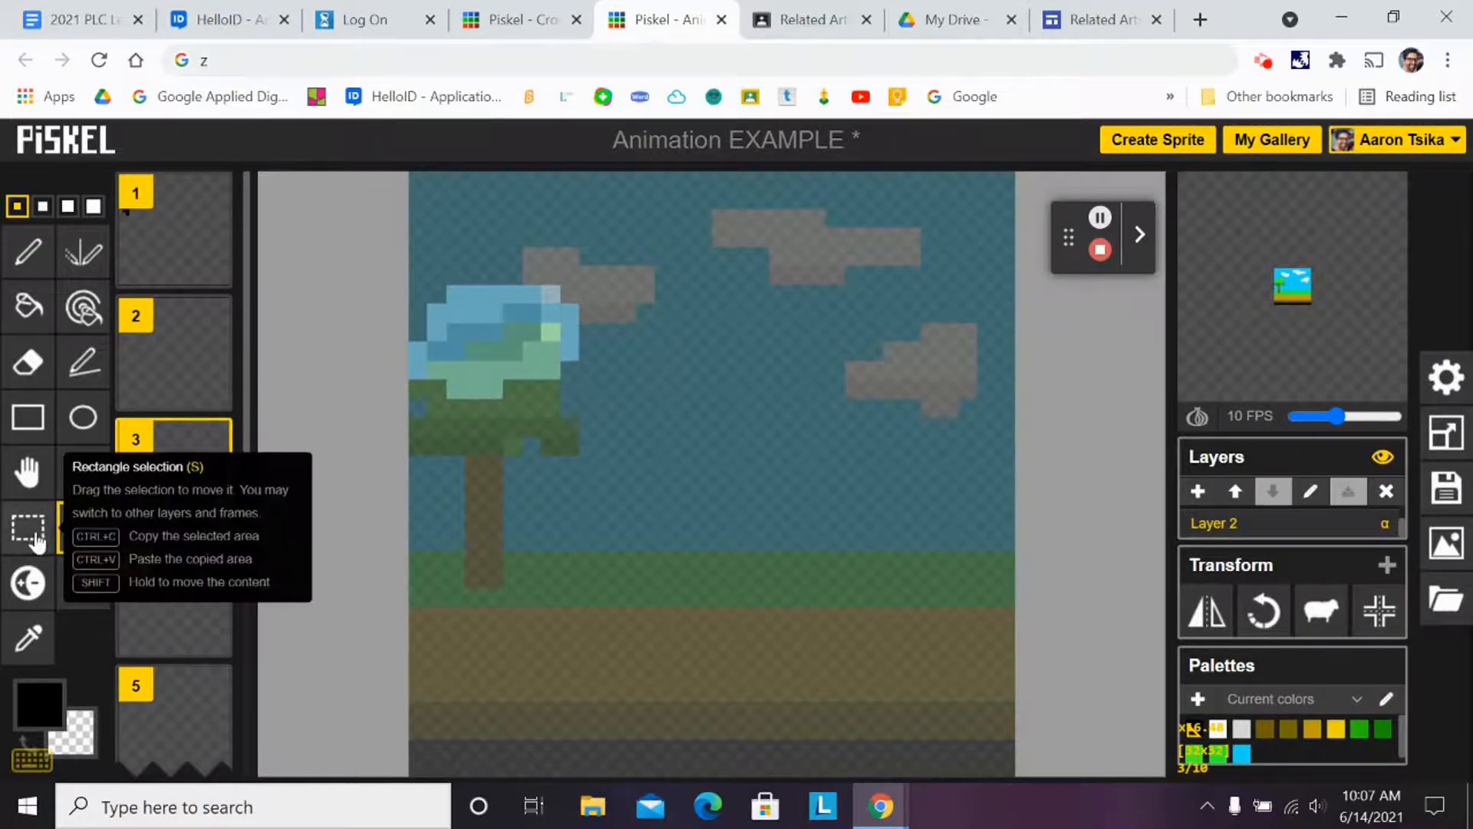
pyautogui.click(27, 477)
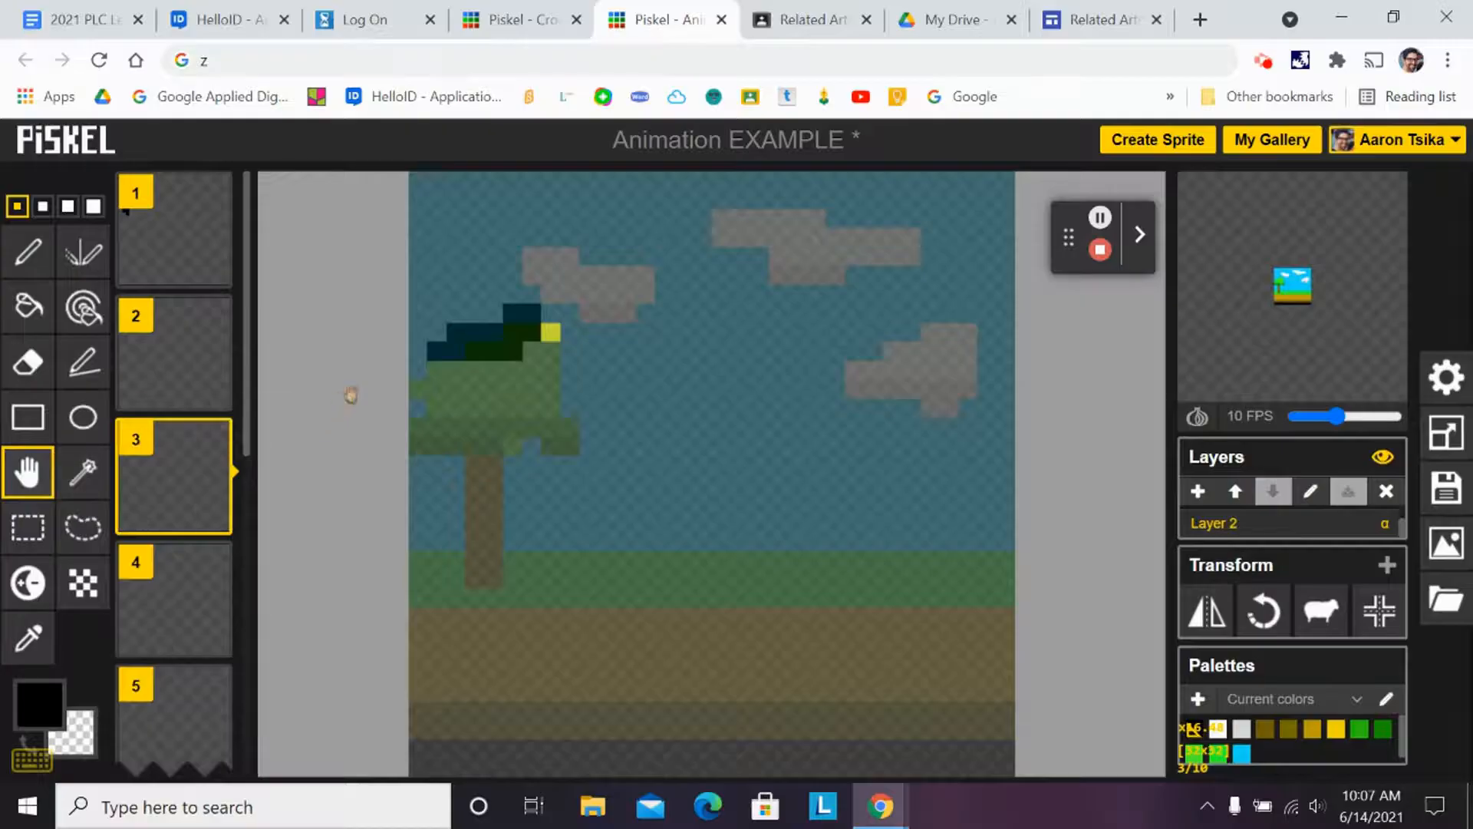
pyautogui.moveTo(495, 340); pyautogui.dragTo(585, 340)
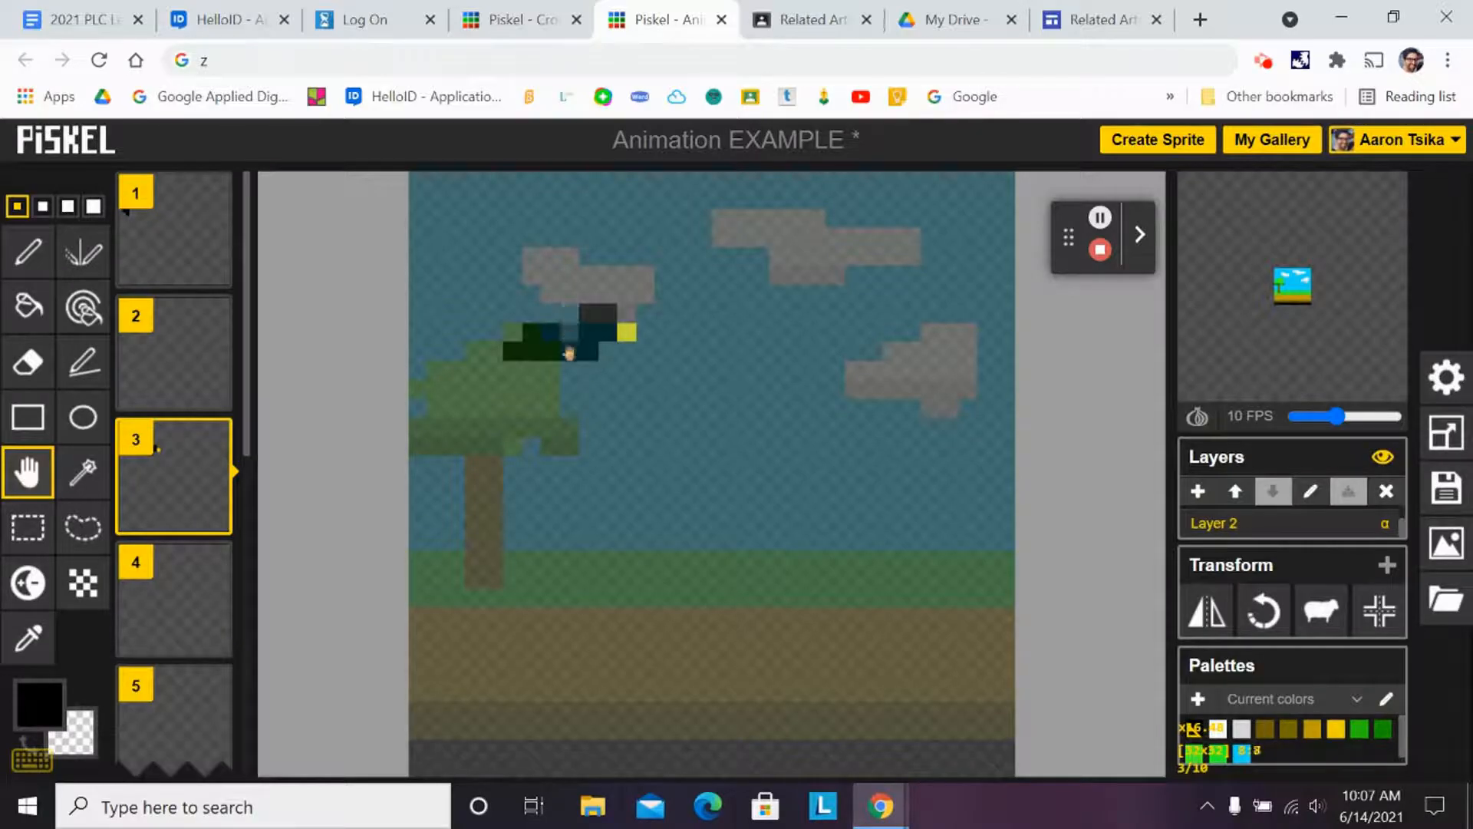
pyautogui.moveTo(169, 438)
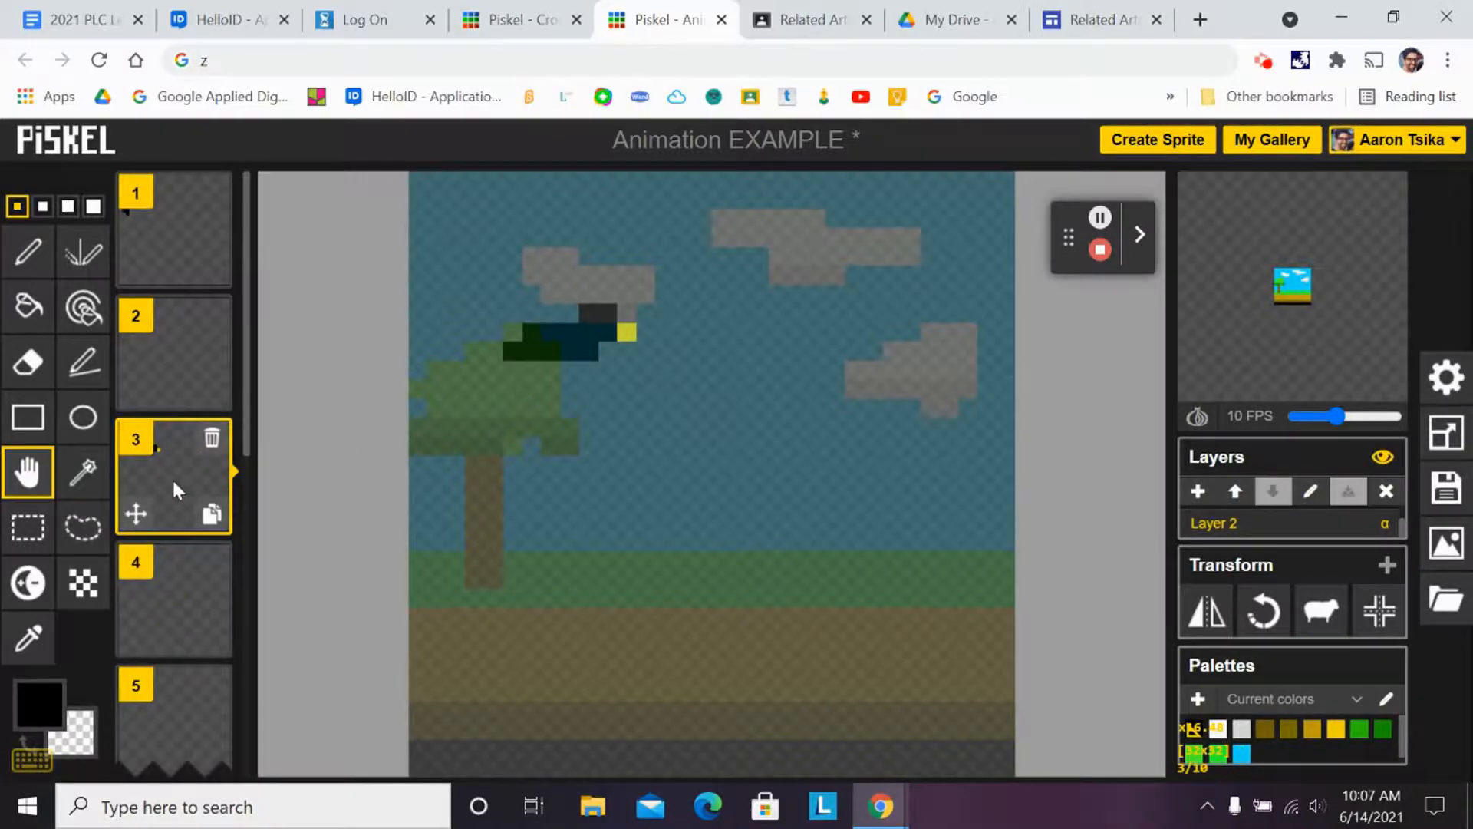
# Draw a raised black wing, two pixels wide and three pixels tall, above the bird's body on frame 3 with the Pen tool
pyautogui.click(29, 255)
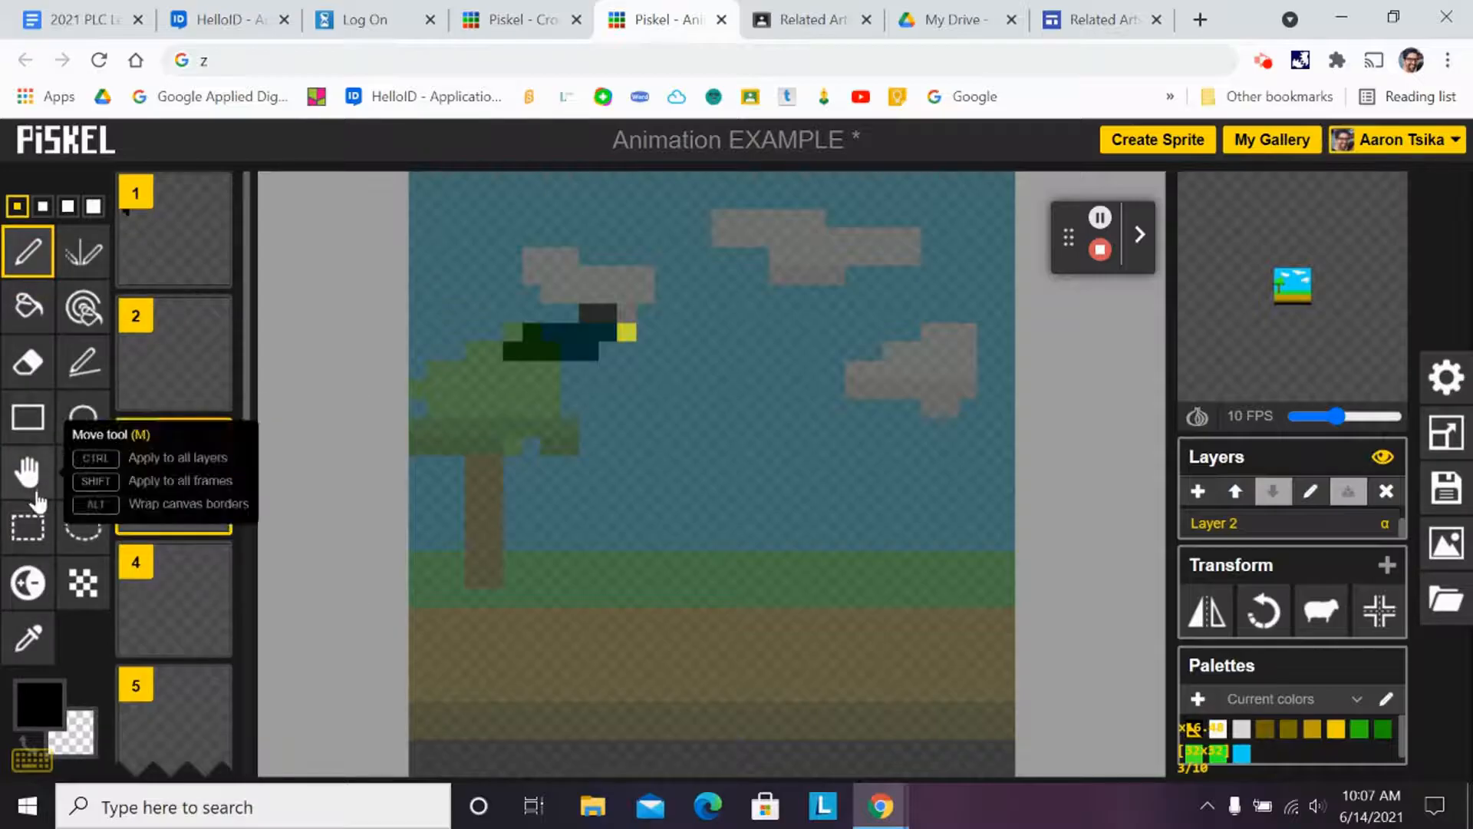
pyautogui.click(39, 704)
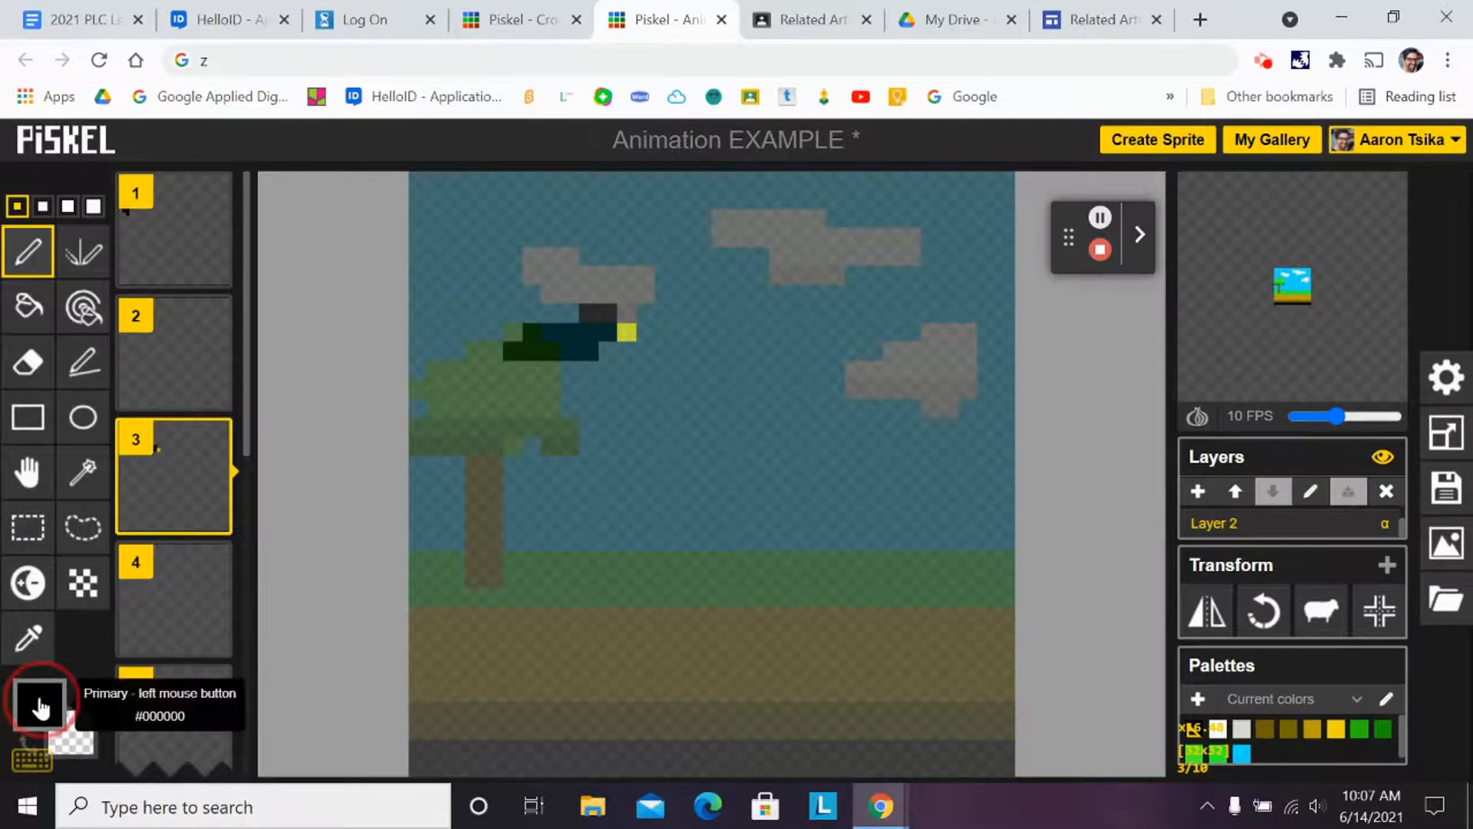
pyautogui.moveTo(599, 312); pyautogui.dragTo(575, 319)
pyautogui.click(571, 313)
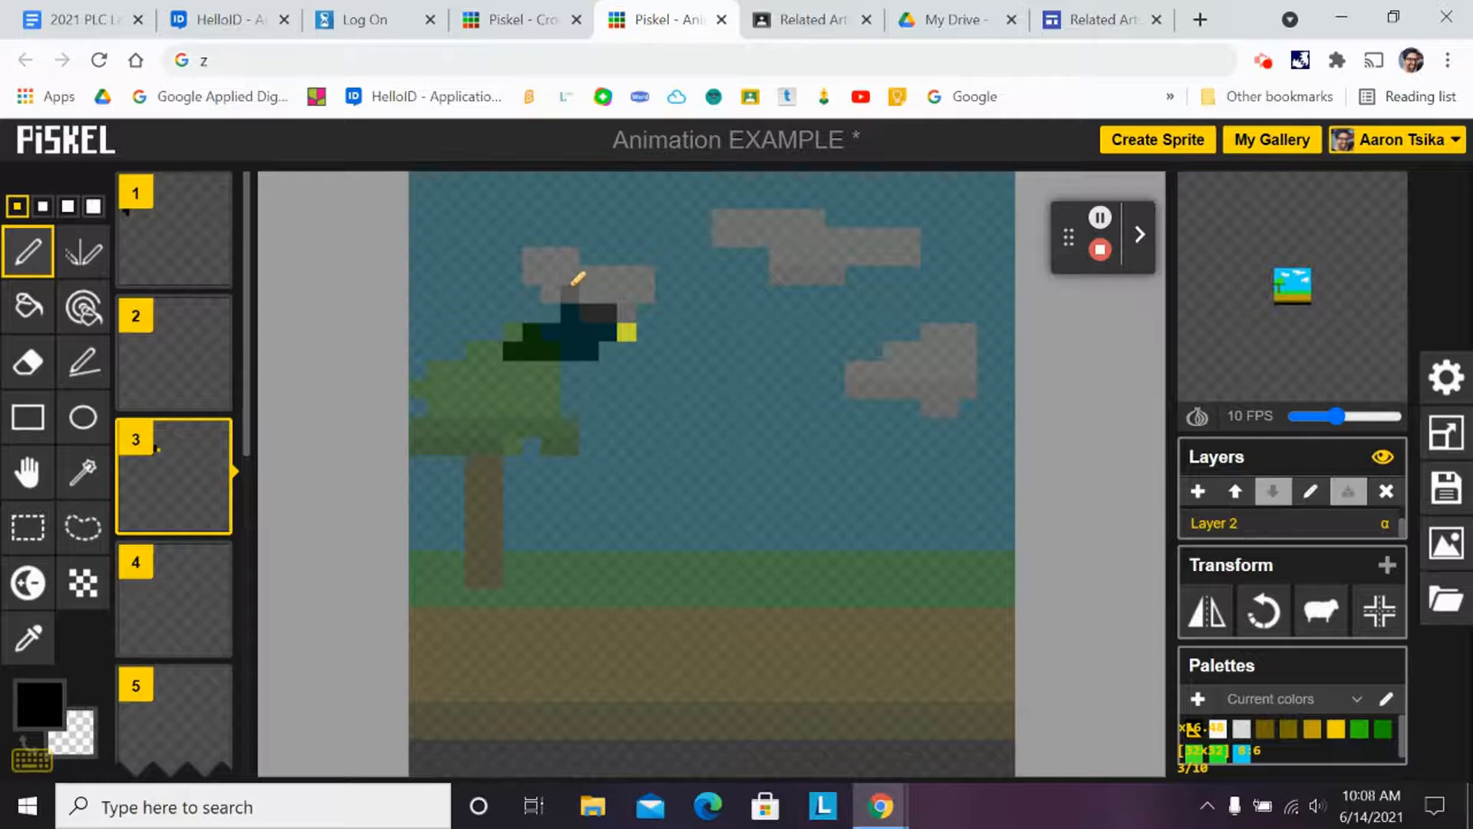
pyautogui.click(570, 277)
pyautogui.click(551, 294)
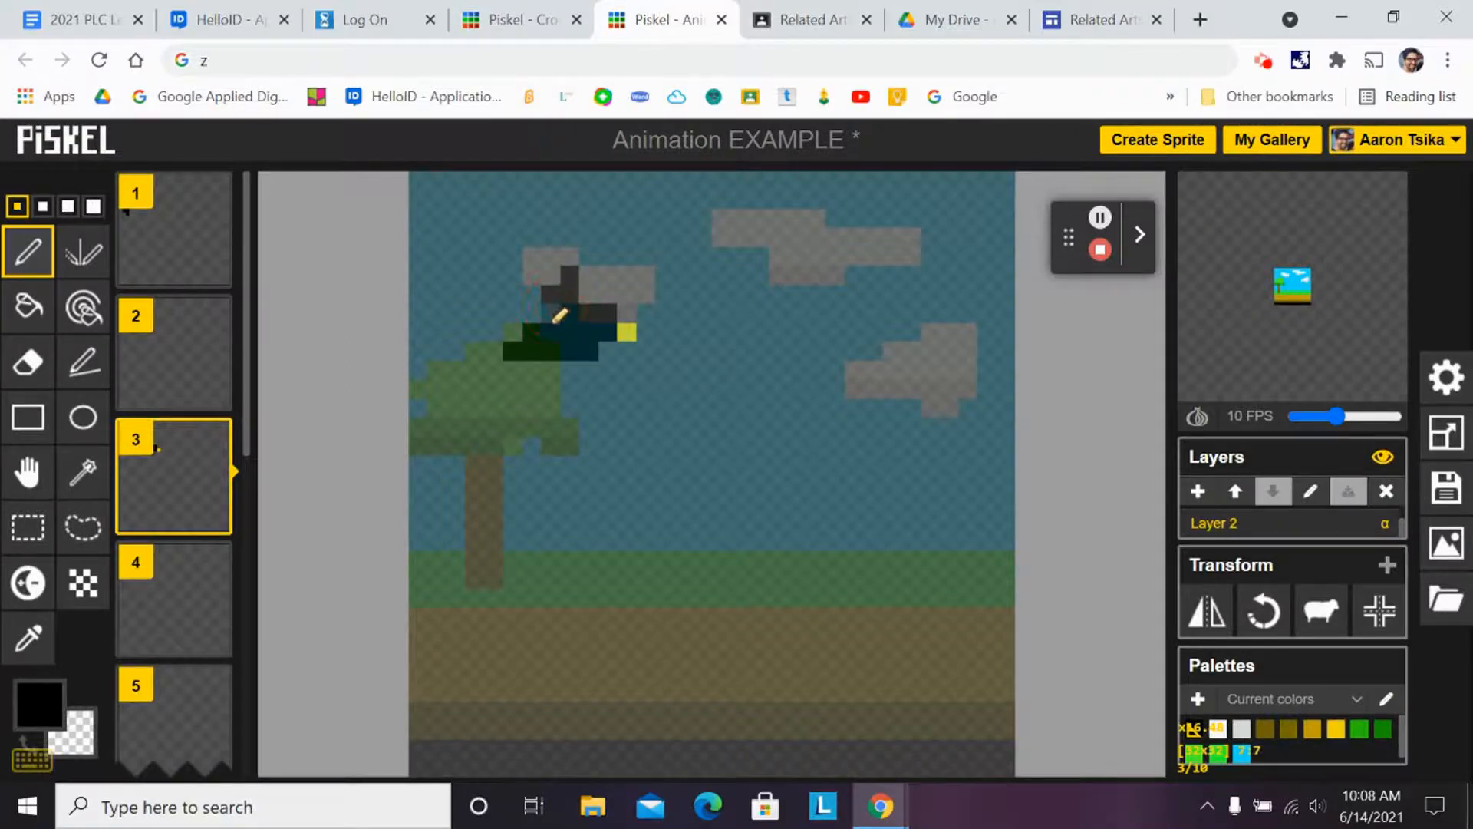
# Flip through frames 1 to 3 to compare the bird's wing and position
pyautogui.click(186, 229)
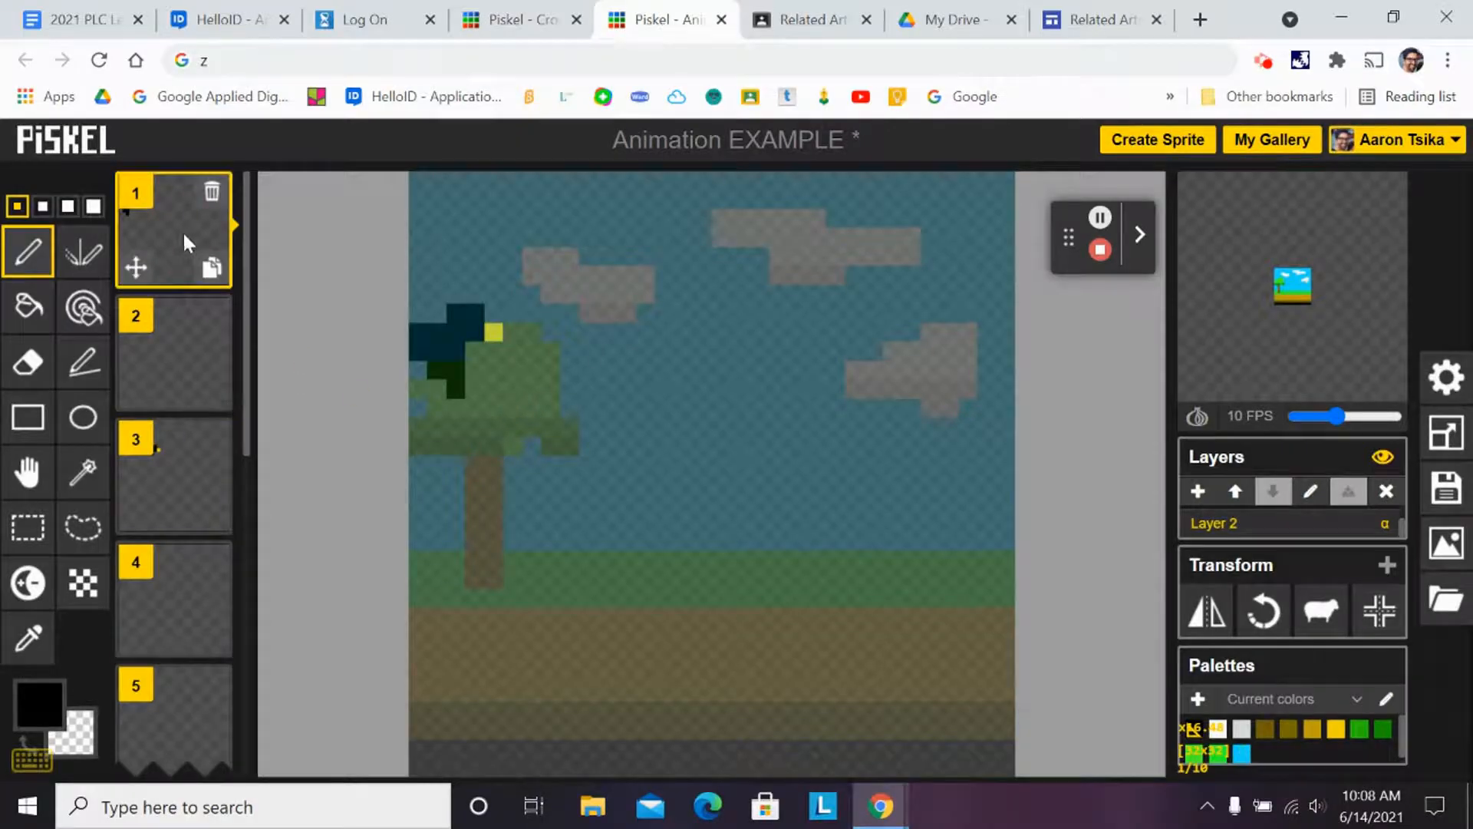
pyautogui.click(177, 344)
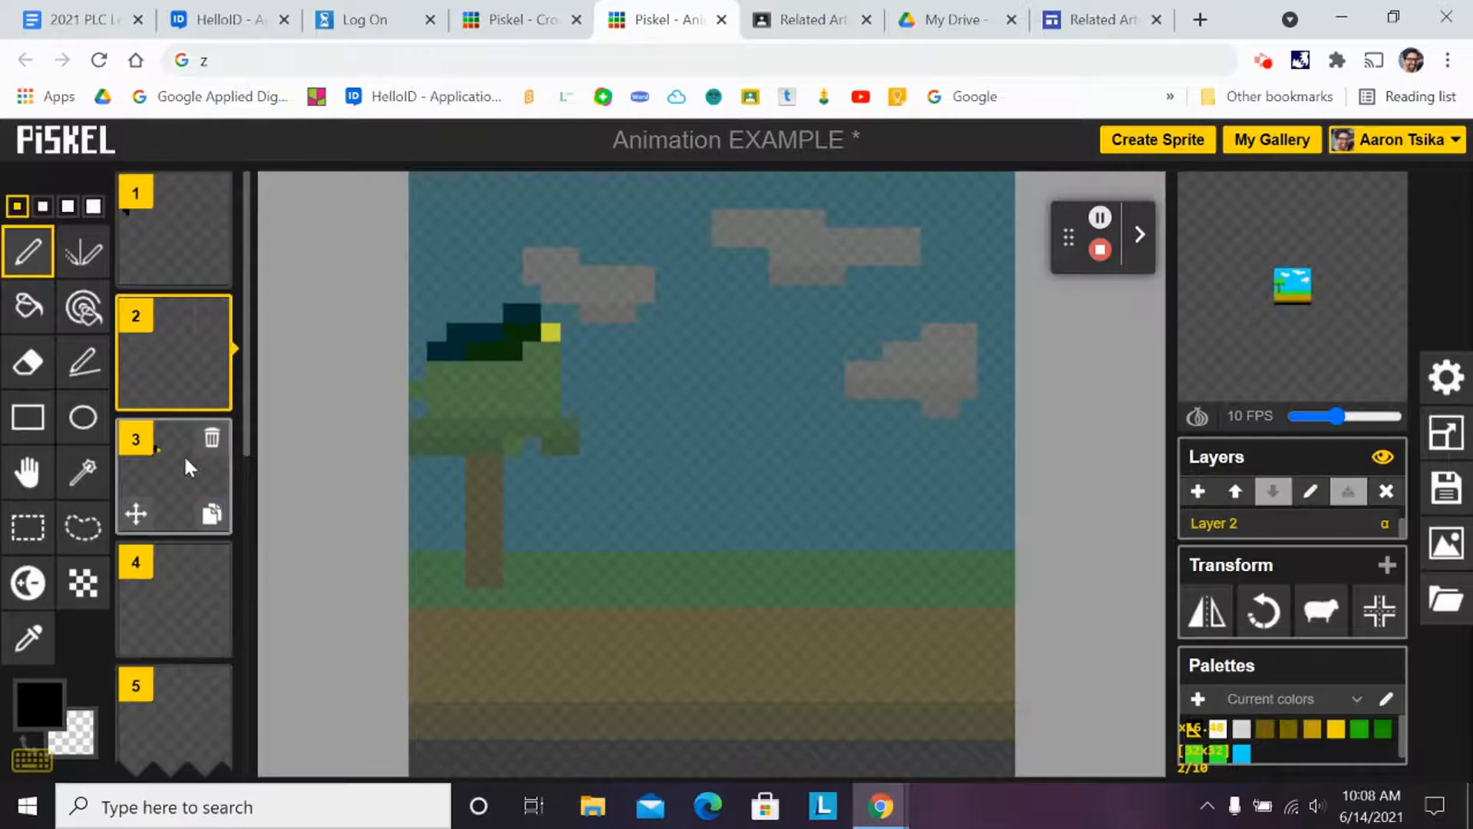
pyautogui.click(169, 481)
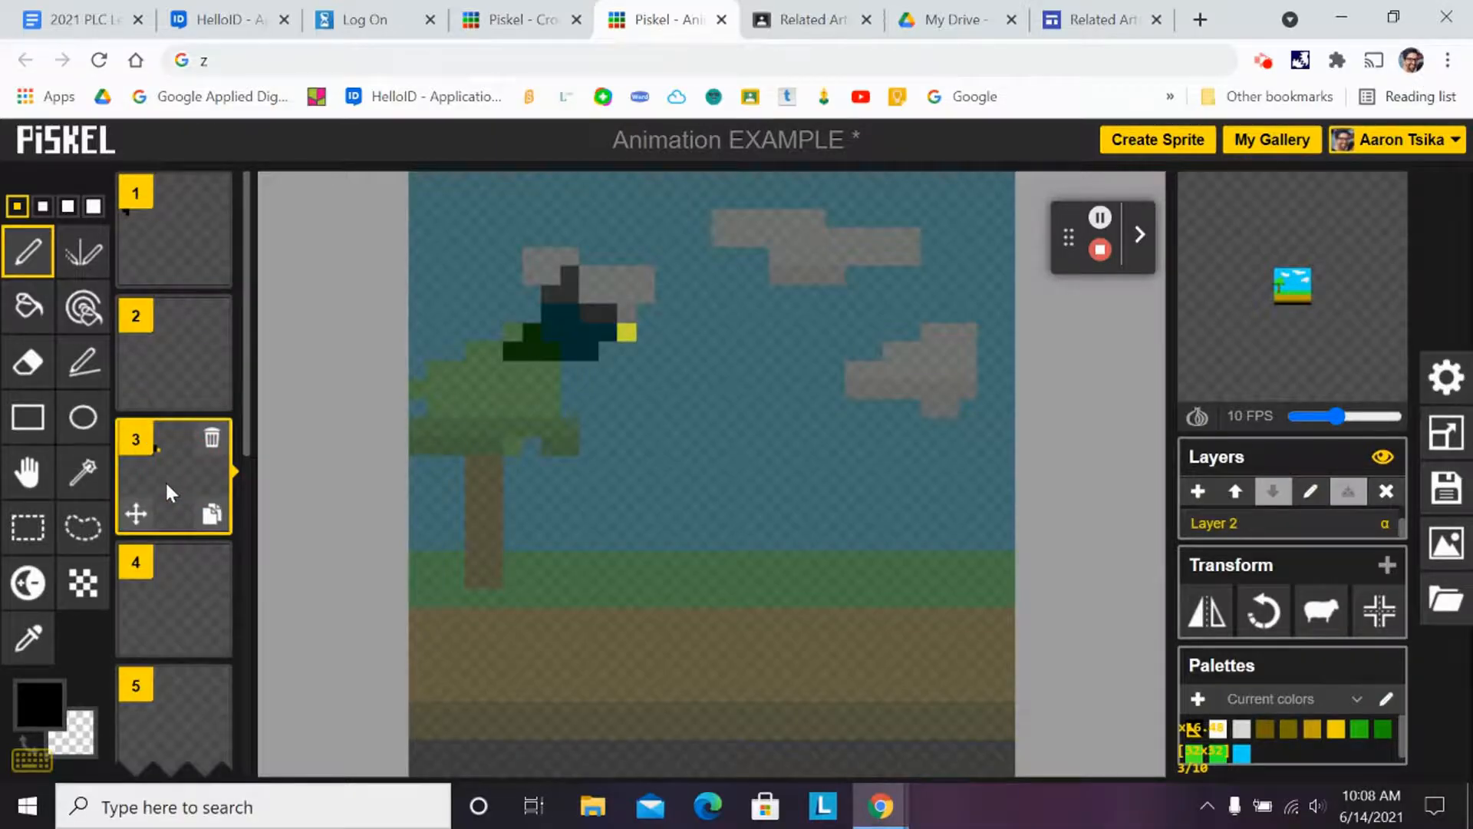
pyautogui.click(181, 242)
pyautogui.click(174, 340)
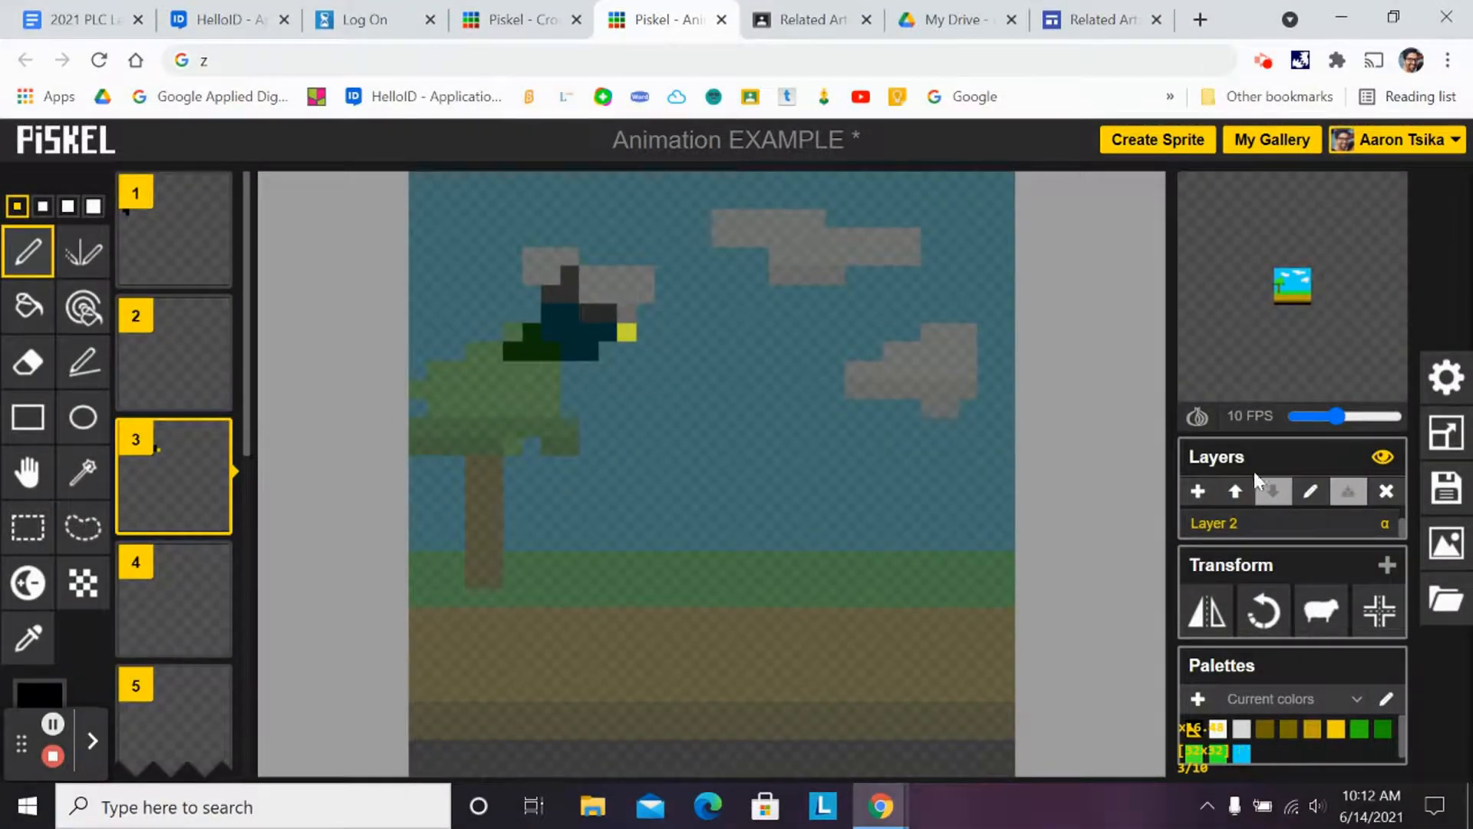
# Play the animation in a separate preview window, then close the window
pyautogui.moveTo(1376, 205)
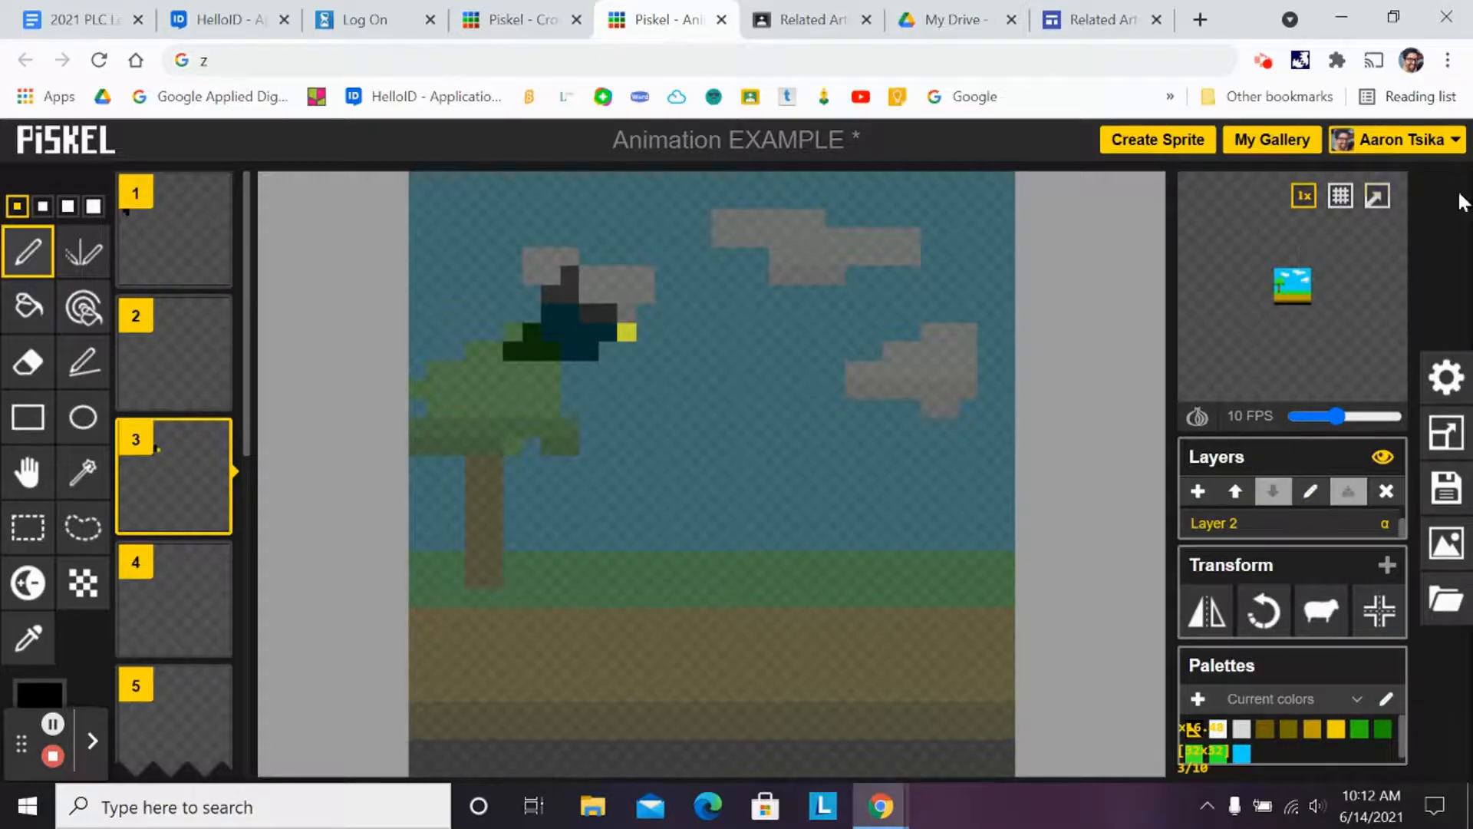
pyautogui.click(1378, 206)
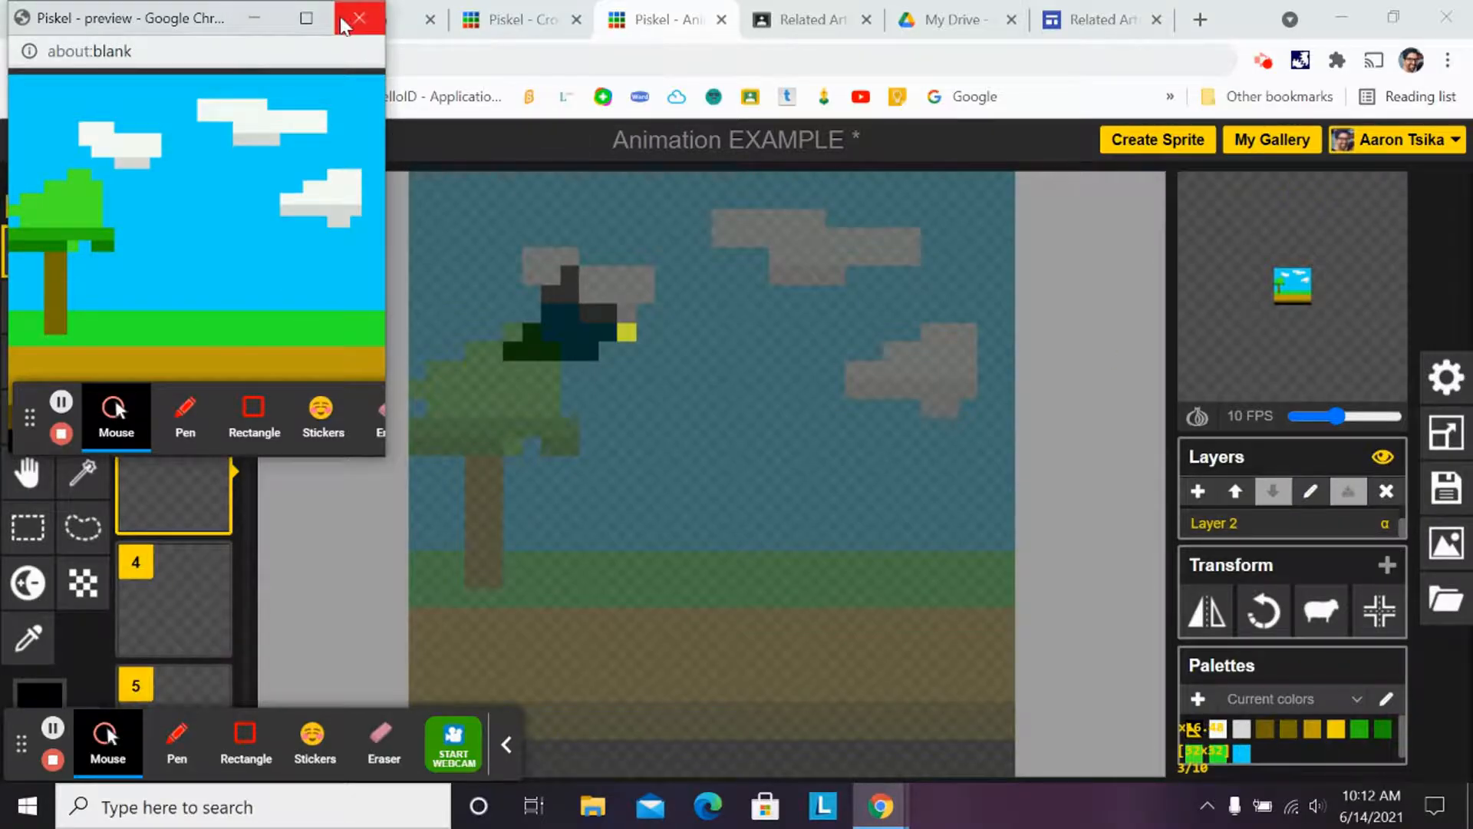
pyautogui.click(359, 18)
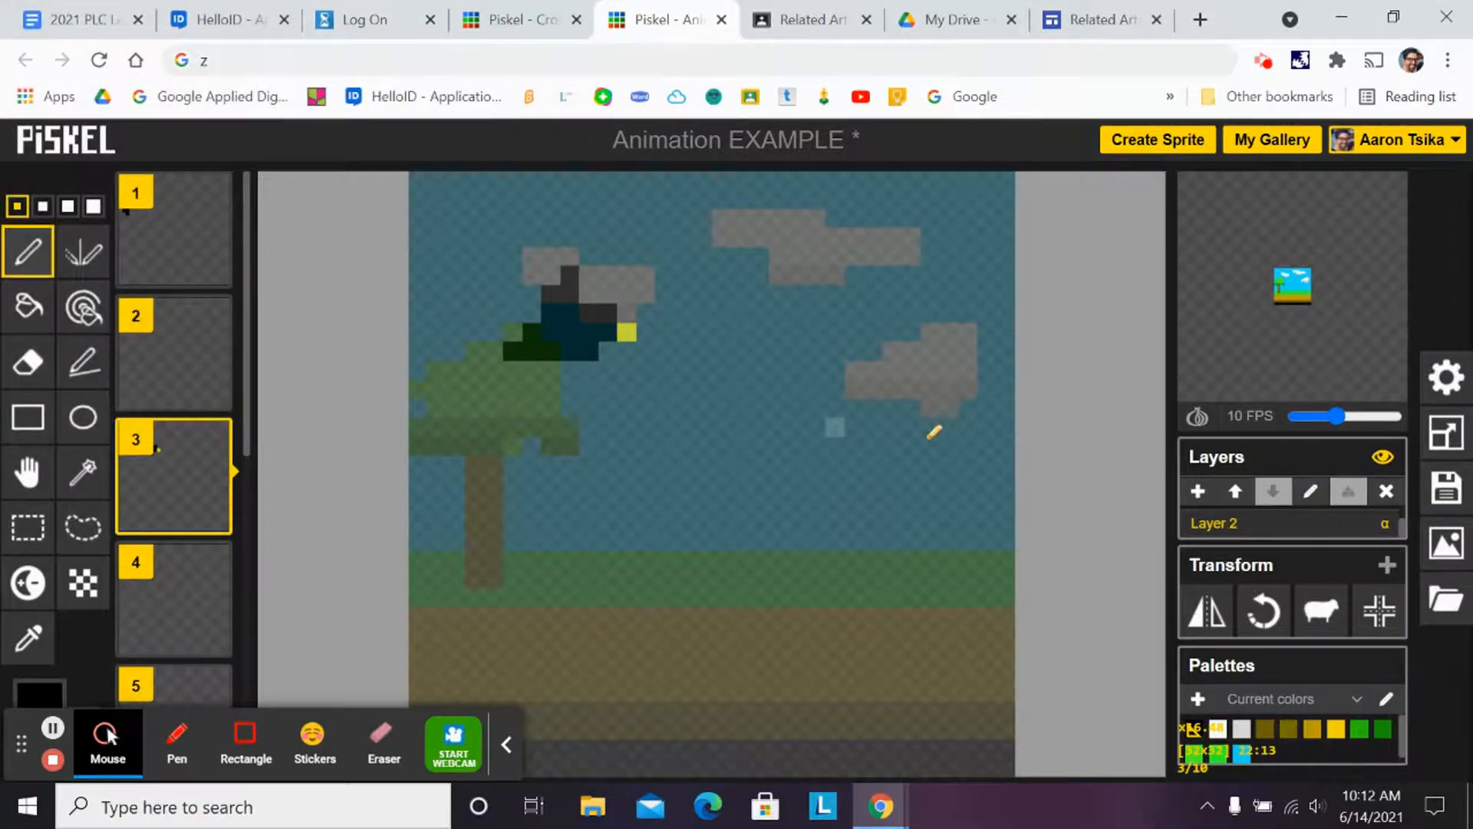
# Move Layer 2 up above the background layer and check the animation in the preview window
pyautogui.click(1234, 491)
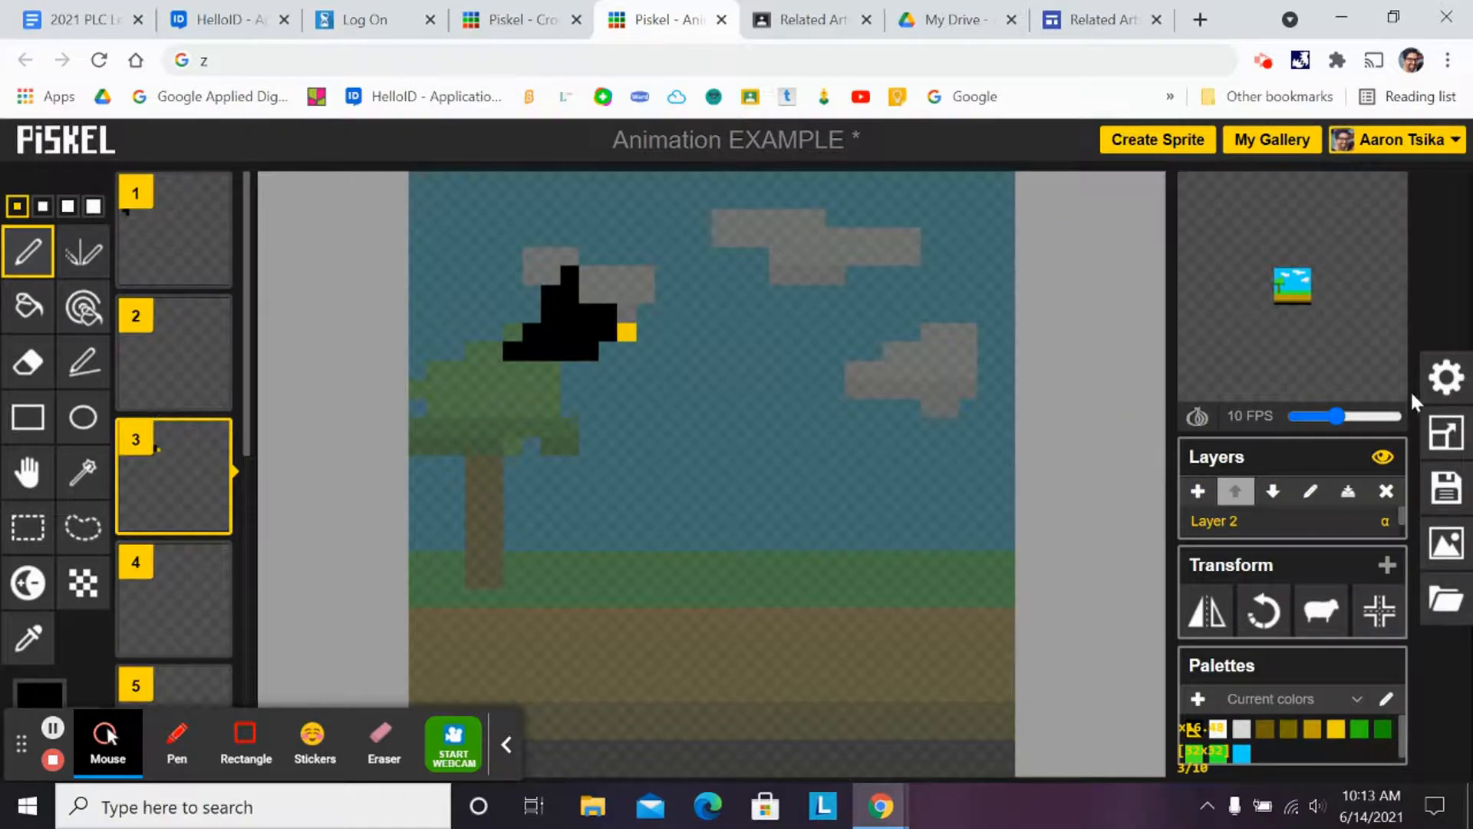
pyautogui.moveTo(1350, 251)
pyautogui.click(1379, 201)
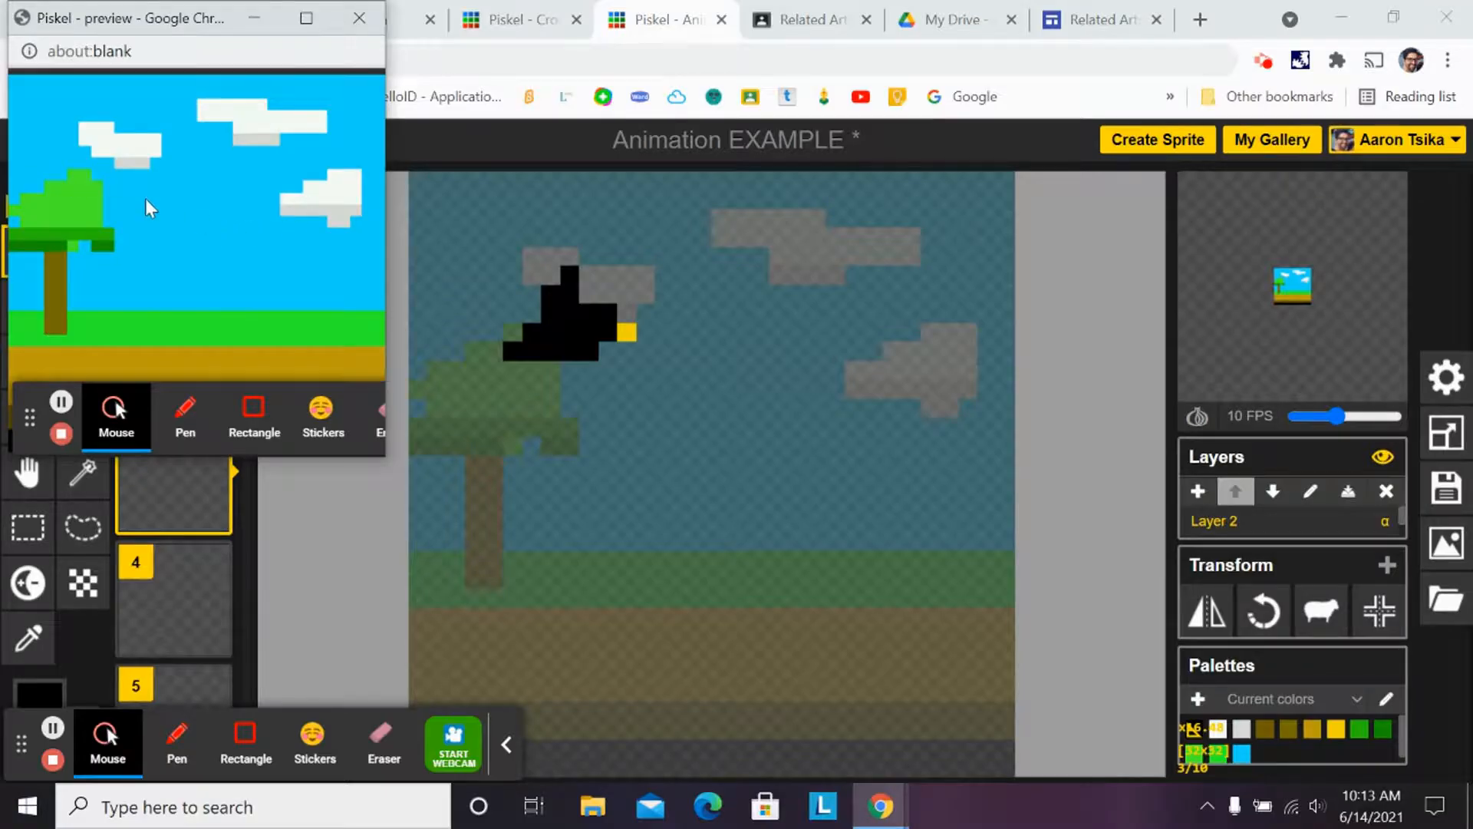
pyautogui.click(357, 18)
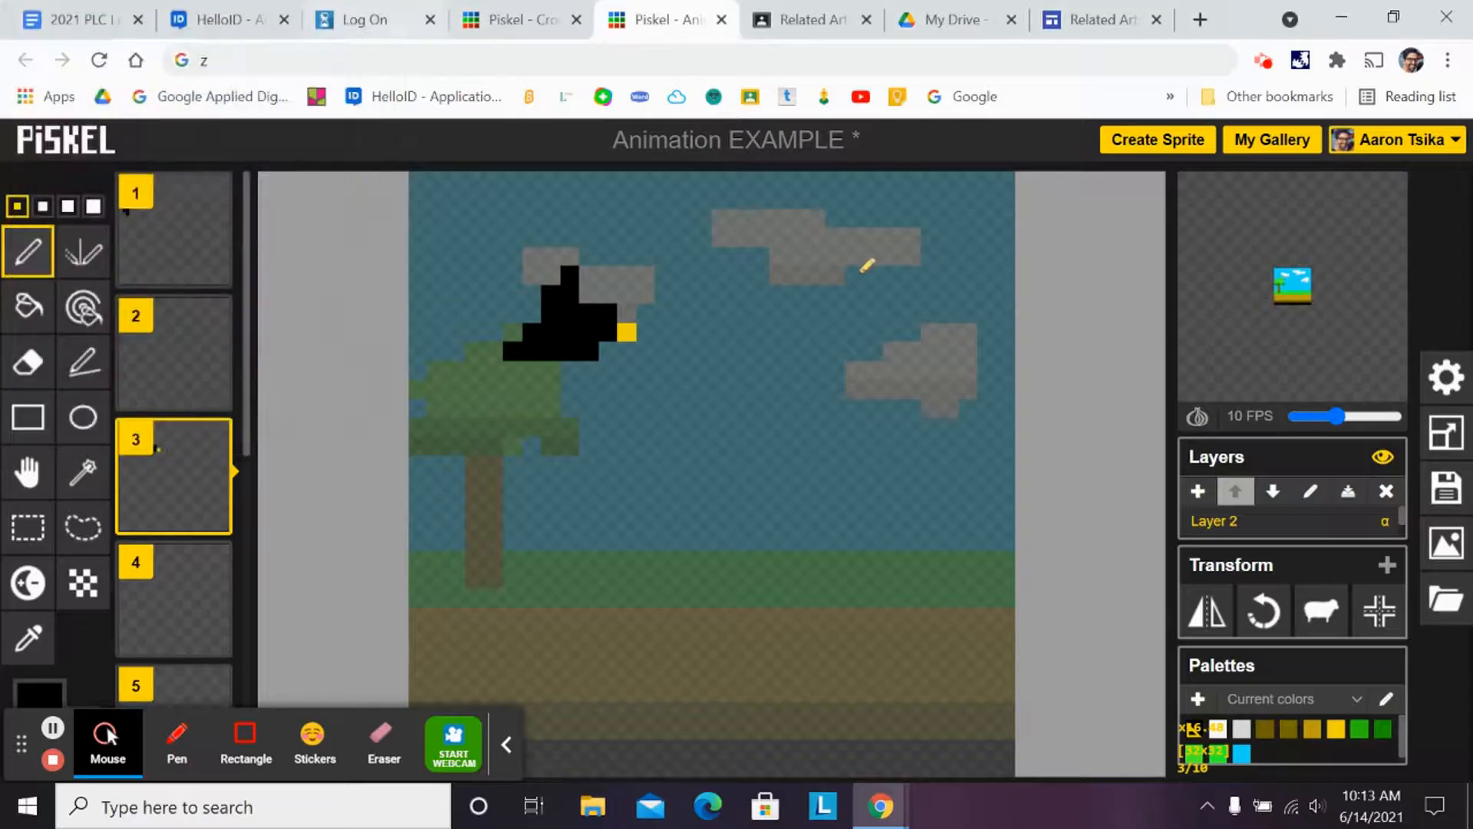
# Lower the animation speed to 5 FPS and check the playback in the preview window
pyautogui.click(1343, 419)
pyautogui.moveTo(1338, 417); pyautogui.dragTo(1315, 417)
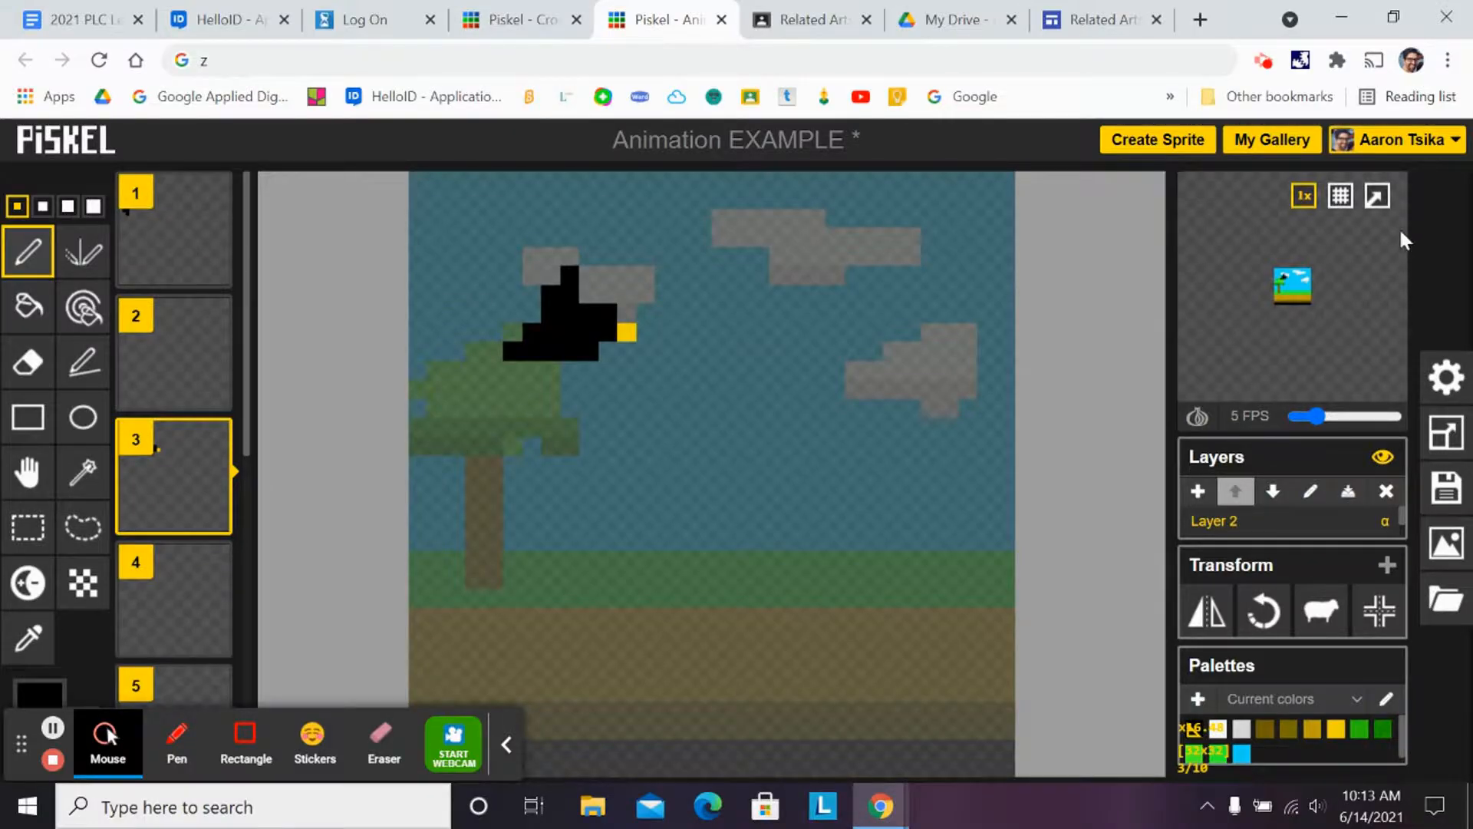
pyautogui.click(1380, 198)
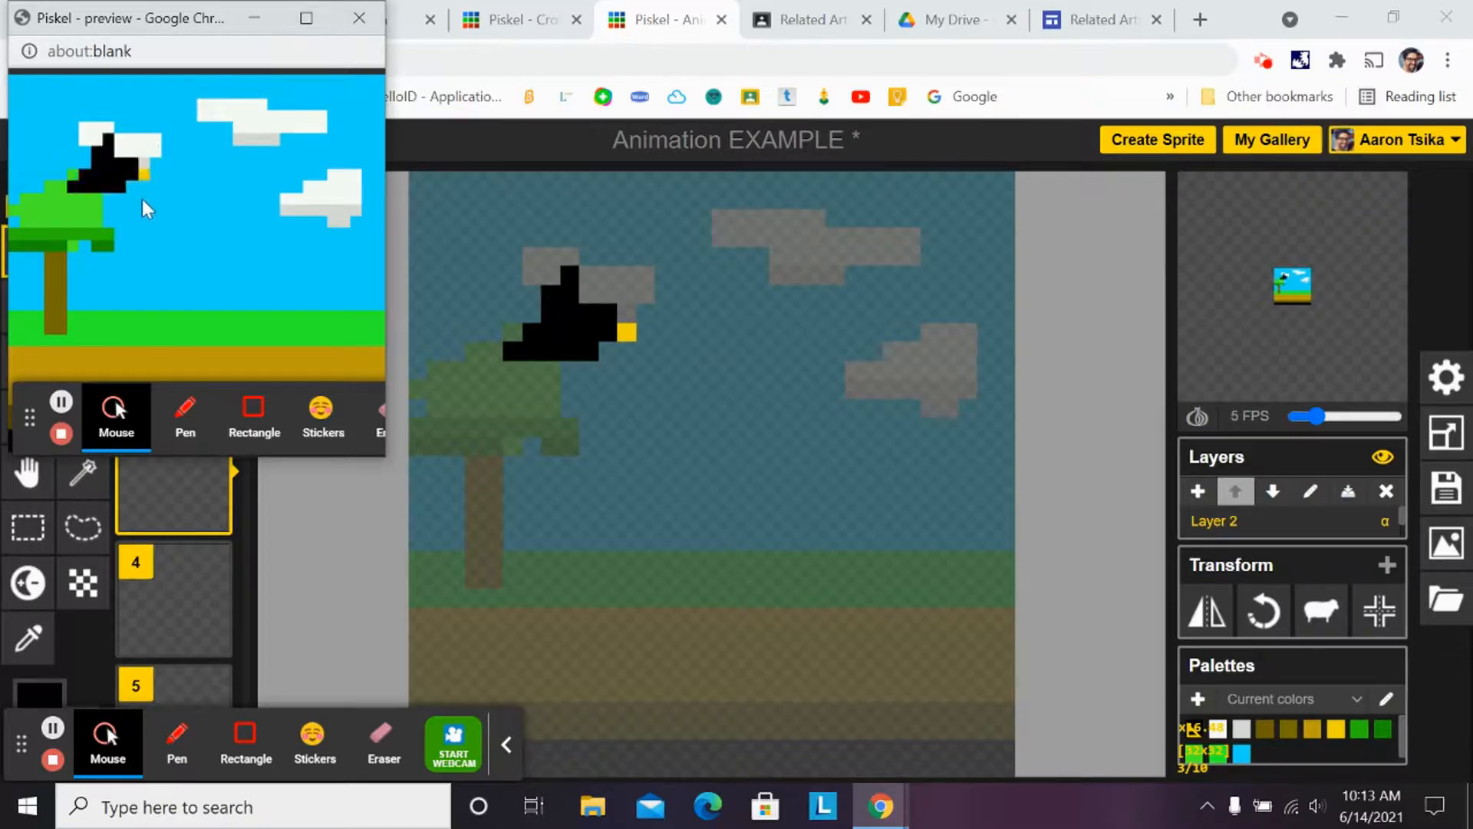
pyautogui.click(358, 23)
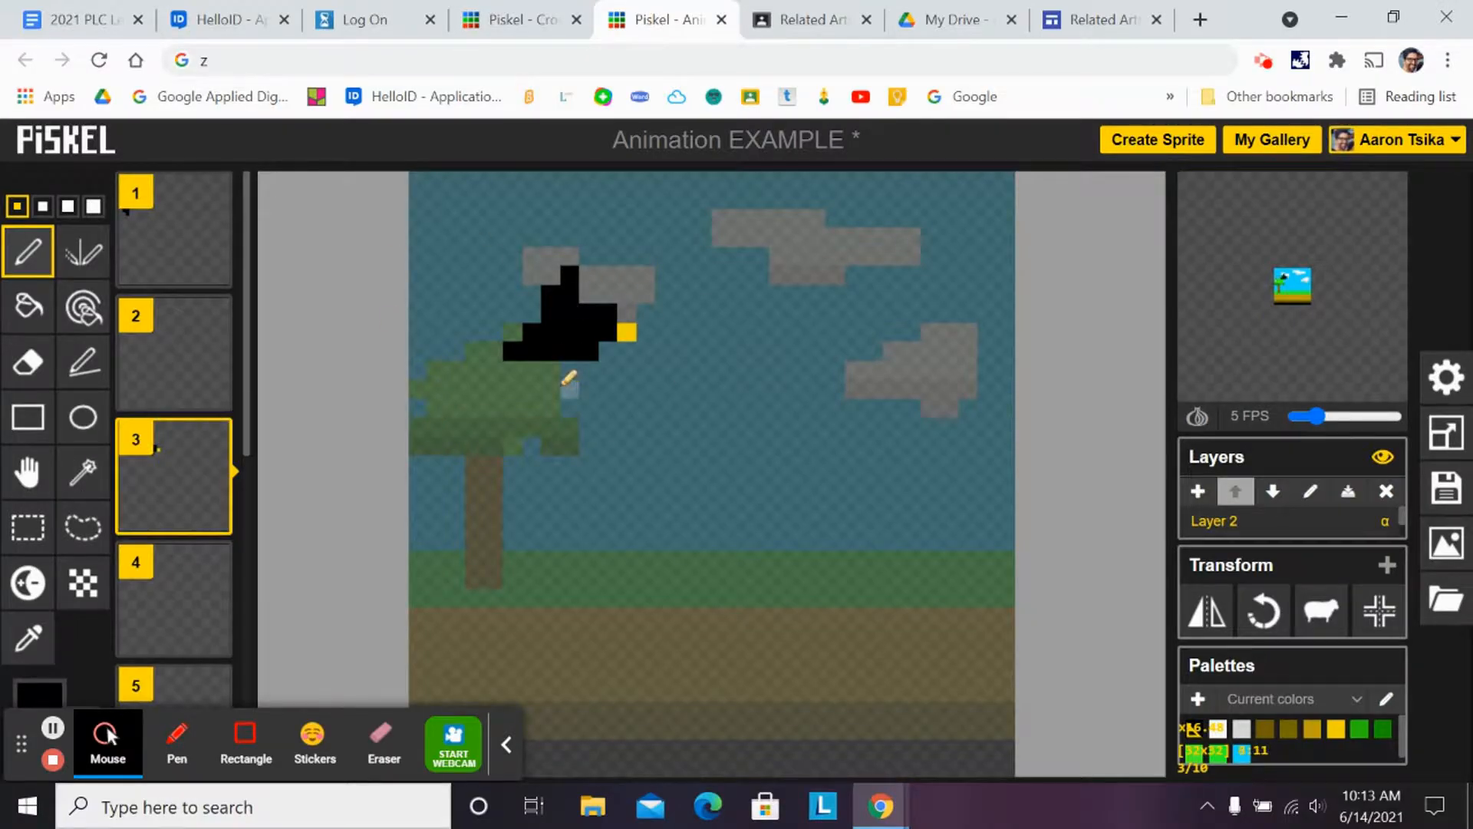
# Copy the bird from frame 3 with a lasso selection, paste it into frame 4 and move it five pixels to the right
pyautogui.click(87, 513)
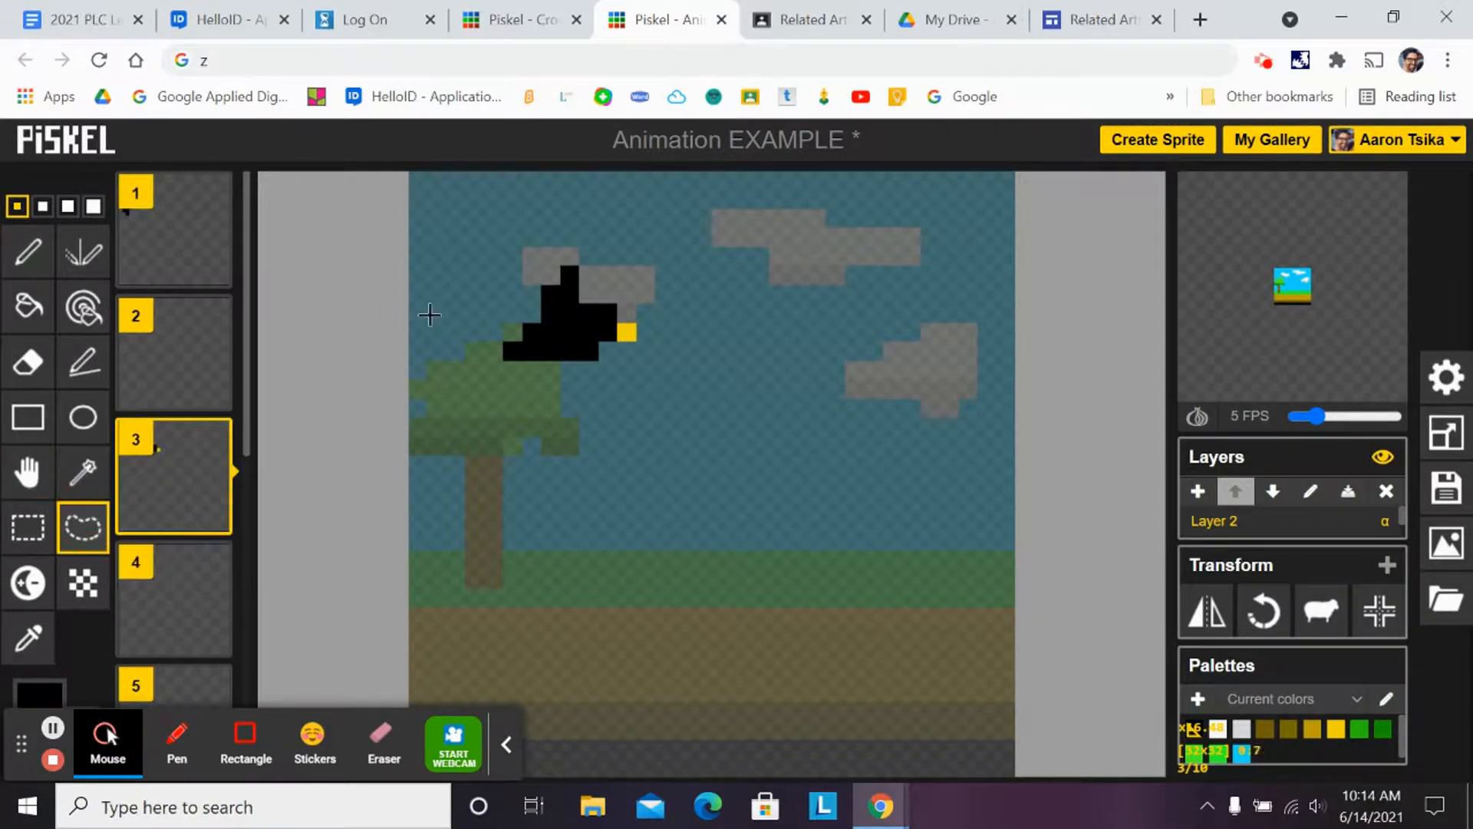
pyautogui.moveTo(520, 274)
pyautogui.mouseDown()
pyautogui.moveTo(613, 276)
pyautogui.moveTo(649, 336)
pyautogui.moveTo(579, 368)
pyautogui.moveTo(457, 354)
pyautogui.mouseUp()
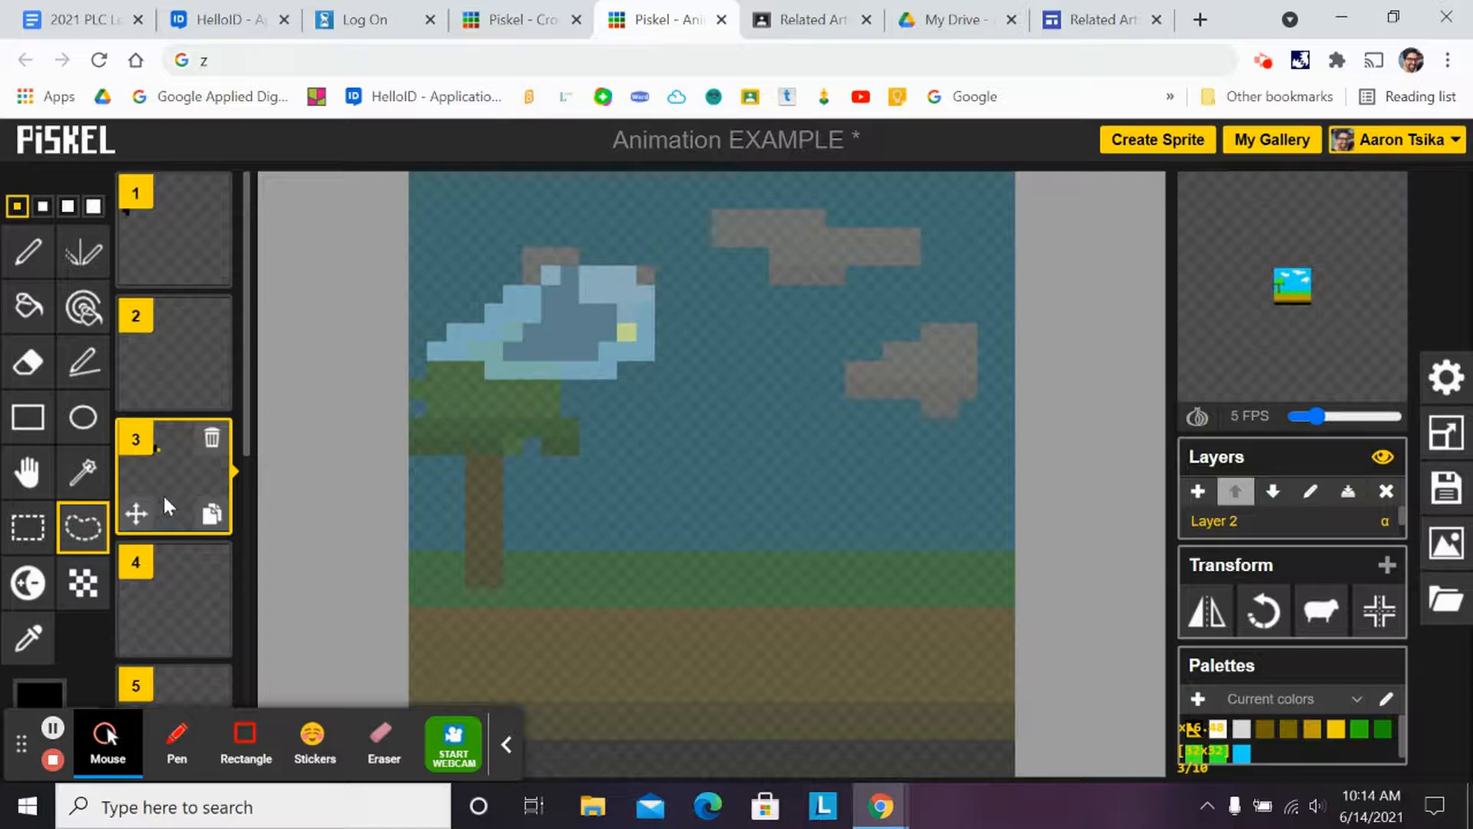
pyautogui.click(163, 582)
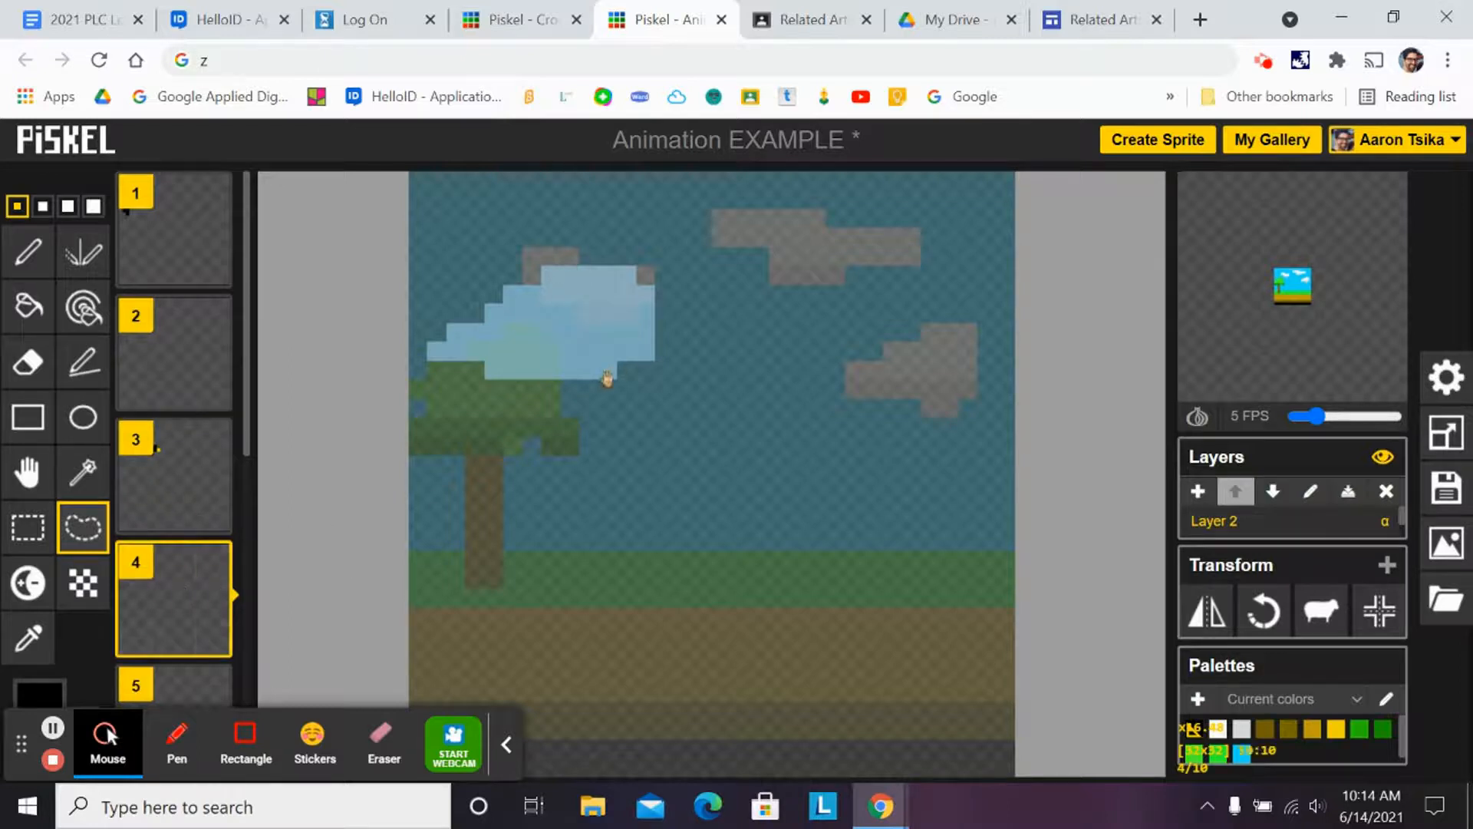
pyautogui.hotkey('ctrl', 'v')
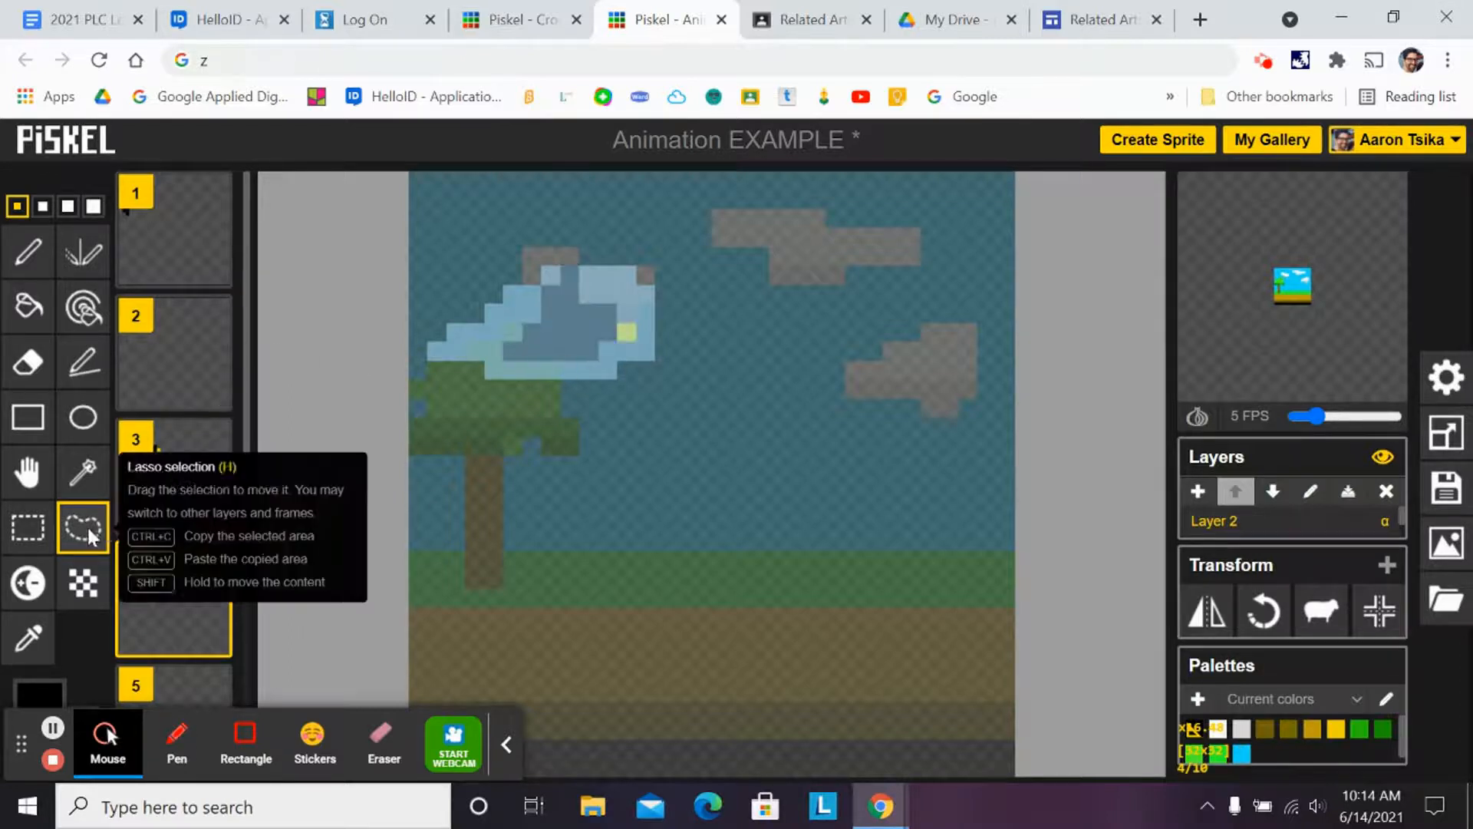
pyautogui.click(27, 476)
pyautogui.moveTo(552, 327); pyautogui.dragTo(645, 328)
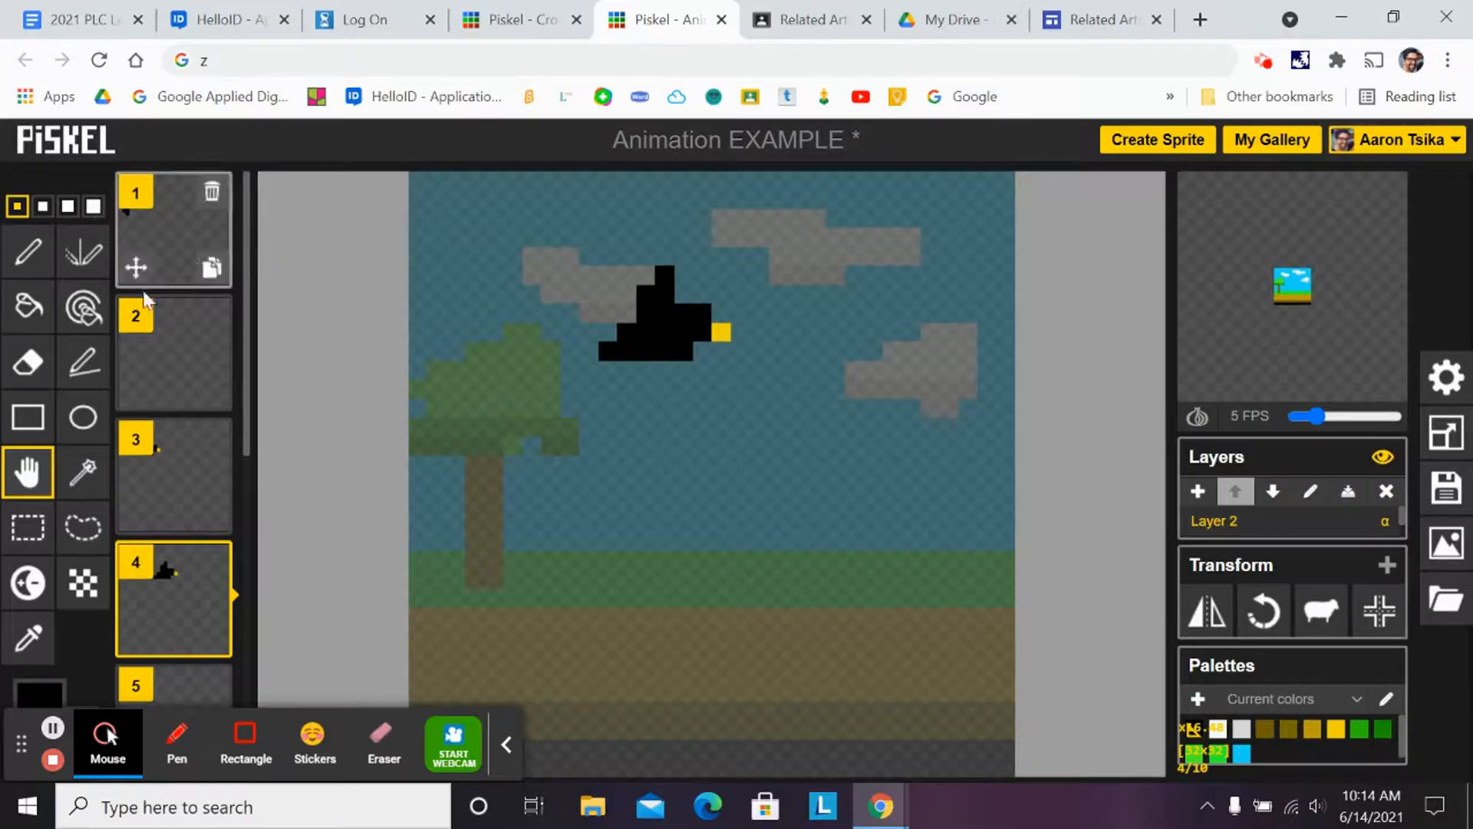
# Erase the raised wing pixels above the bird's body on frame 4
pyautogui.click(27, 361)
pyautogui.moveTo(645, 276); pyautogui.dragTo(654, 286)
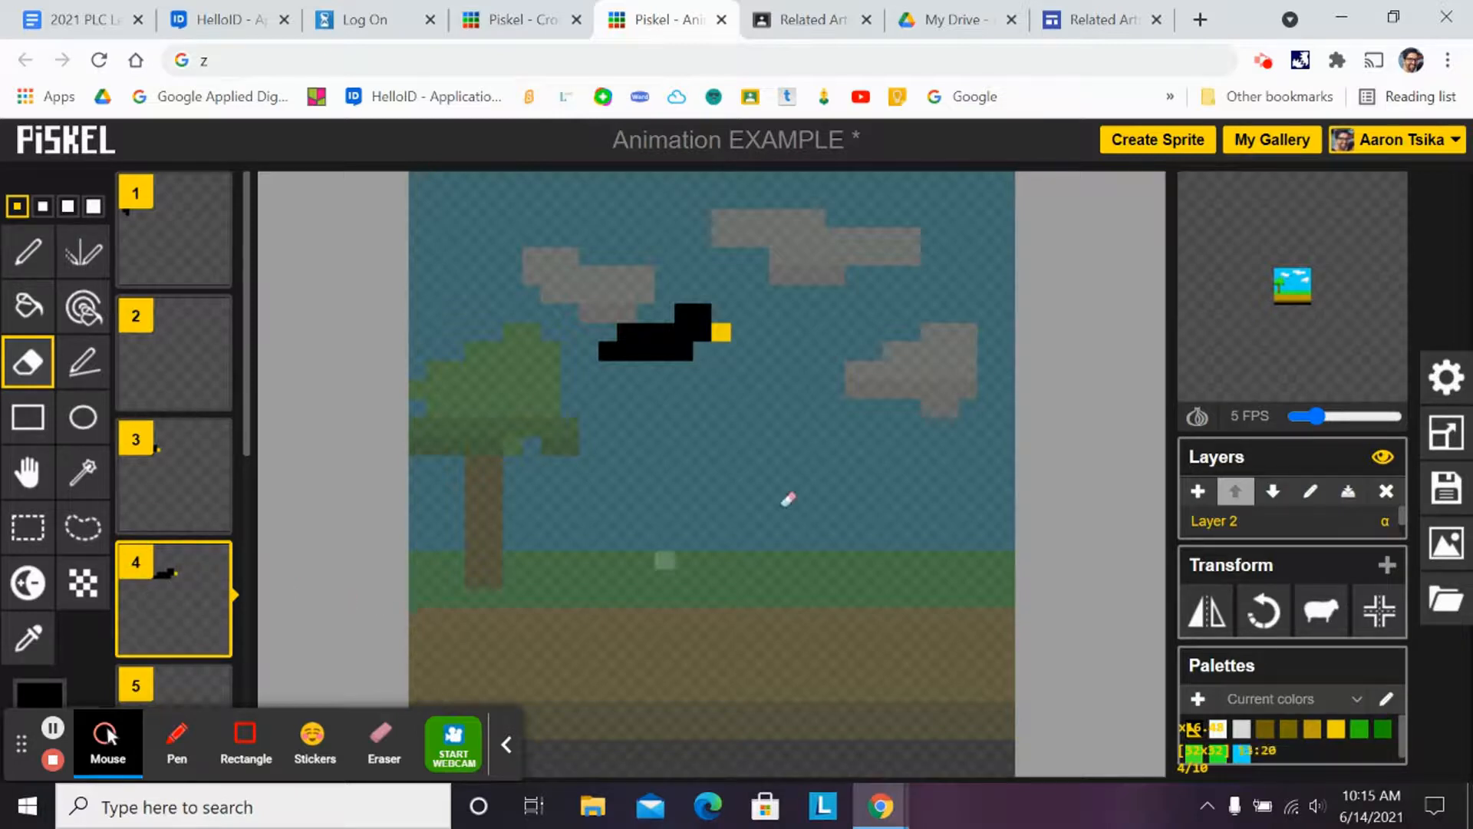
# Copy the bird from frame 4 with a lasso selection, paste it into frame 5 and move it four pixels to the right
pyautogui.click(83, 527)
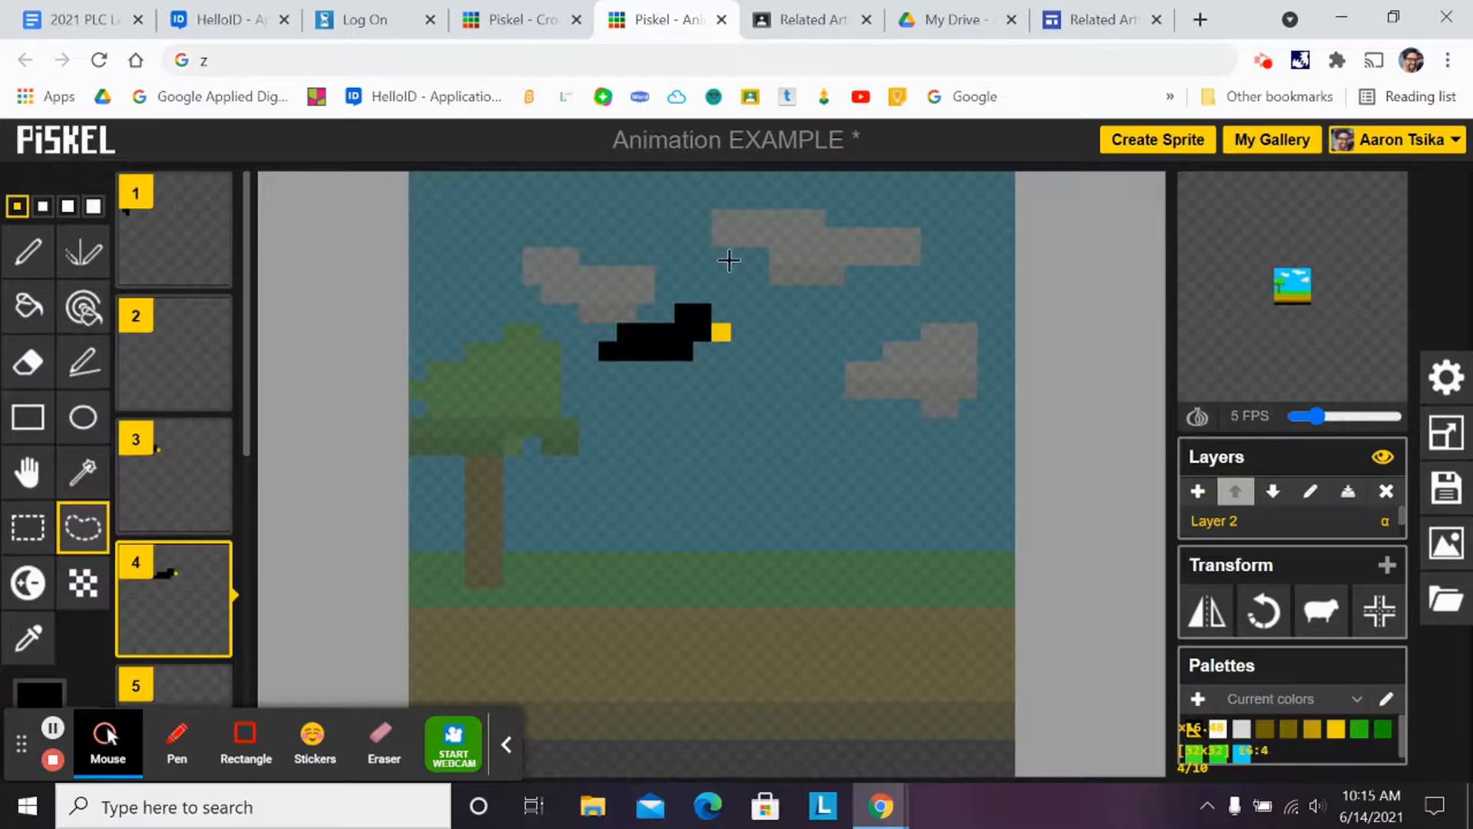
pyautogui.moveTo(604, 270)
pyautogui.mouseDown()
pyautogui.moveTo(719, 297)
pyautogui.moveTo(722, 371)
pyautogui.moveTo(596, 384)
pyautogui.moveTo(594, 351)
pyautogui.mouseUp()
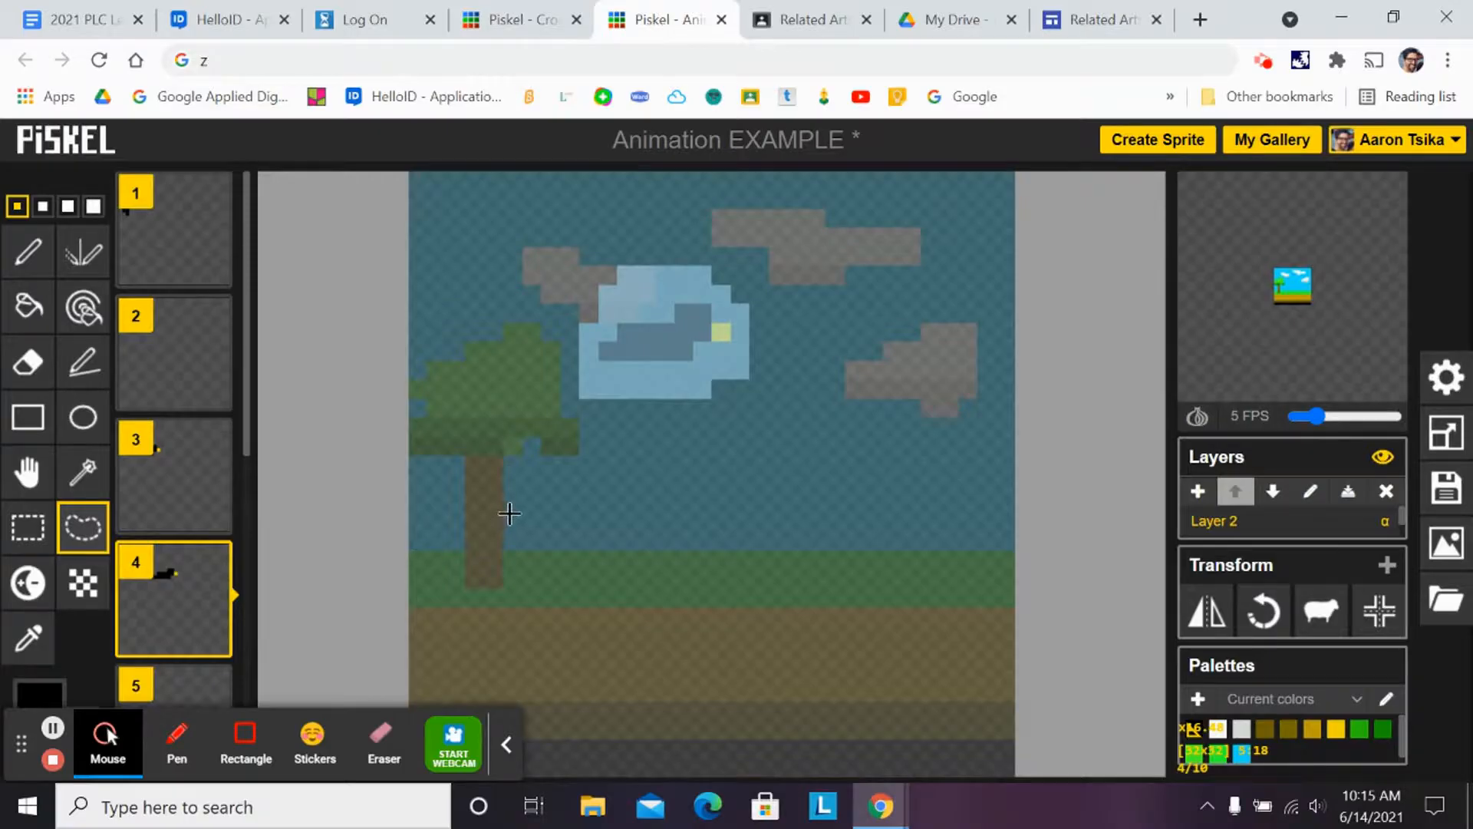
pyautogui.scroll(-1, 339, 410)
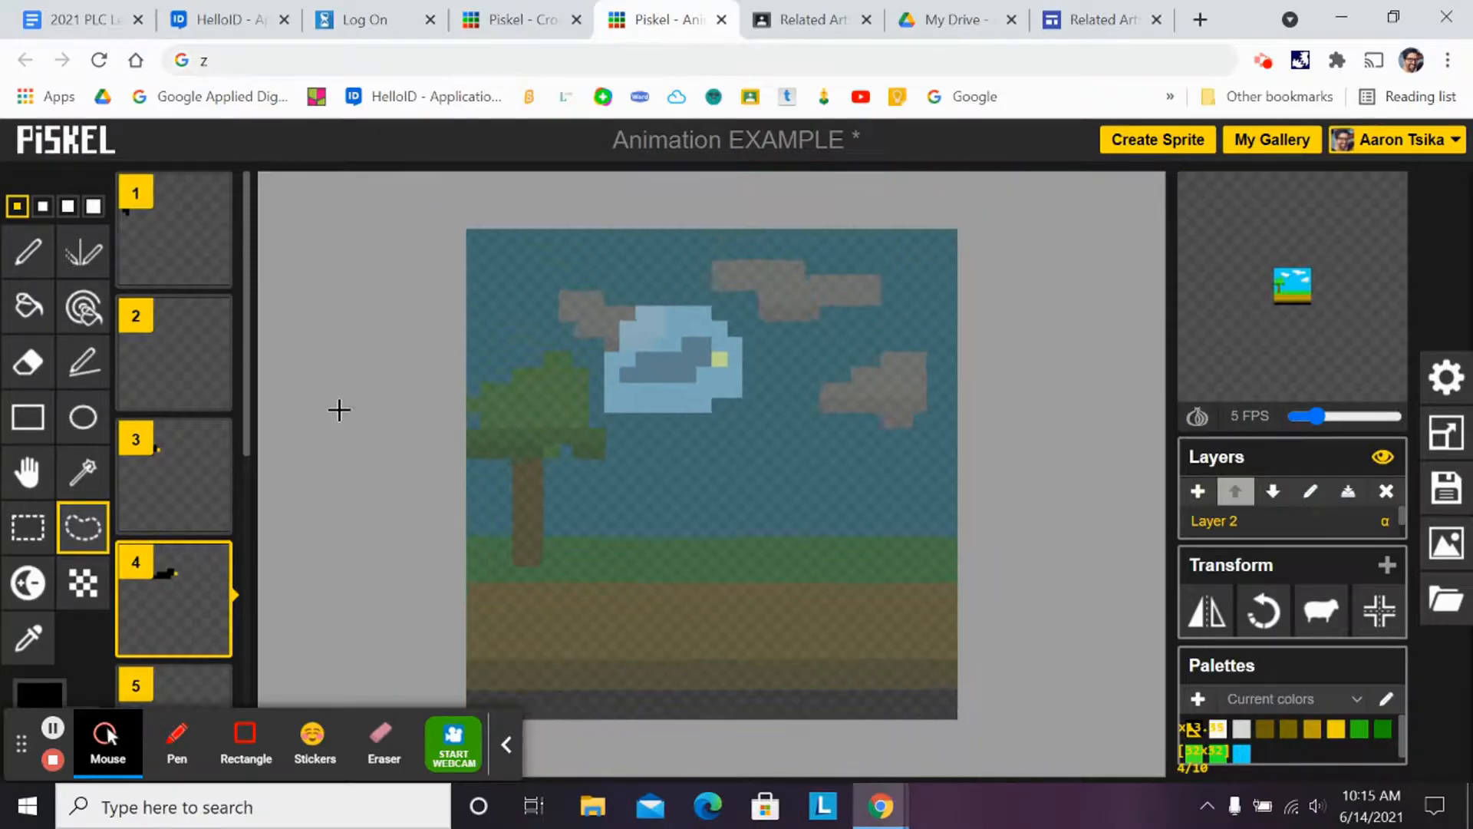
pyautogui.scroll(1, 341, 283)
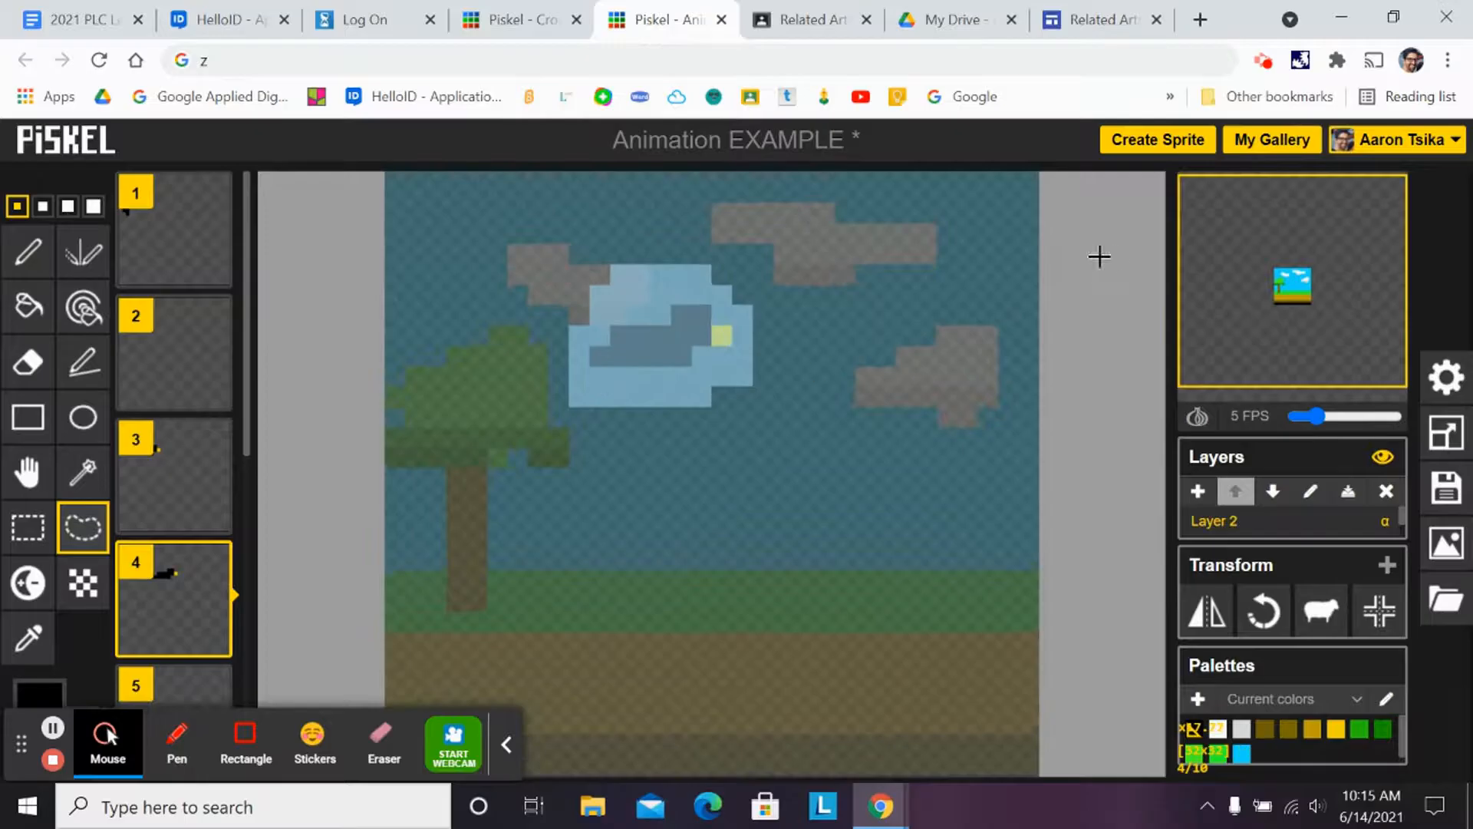
pyautogui.moveTo(244, 413); pyautogui.dragTo(246, 514)
pyautogui.click(218, 528)
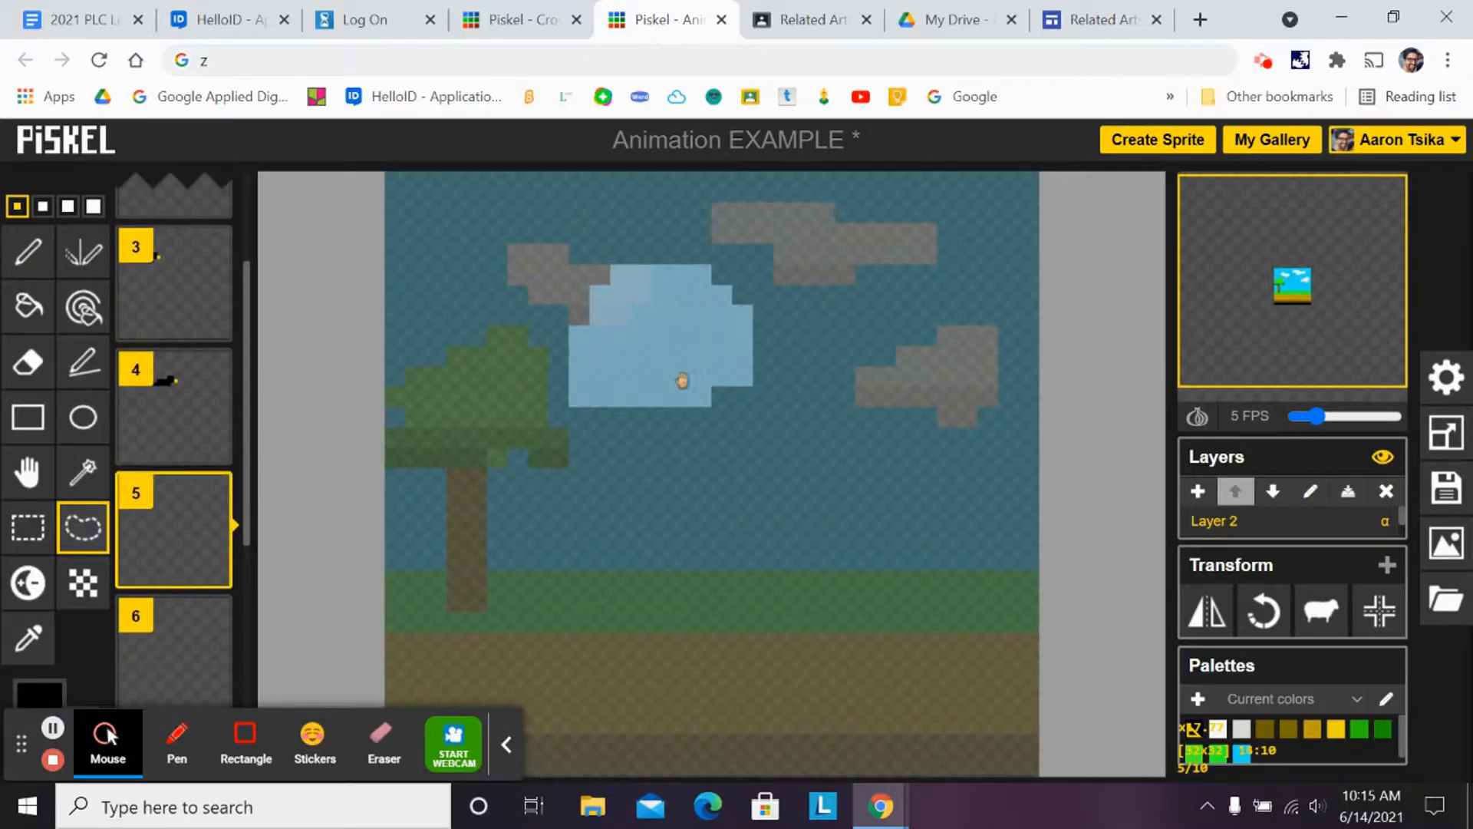
pyautogui.hotkey('ctrl', 'v')
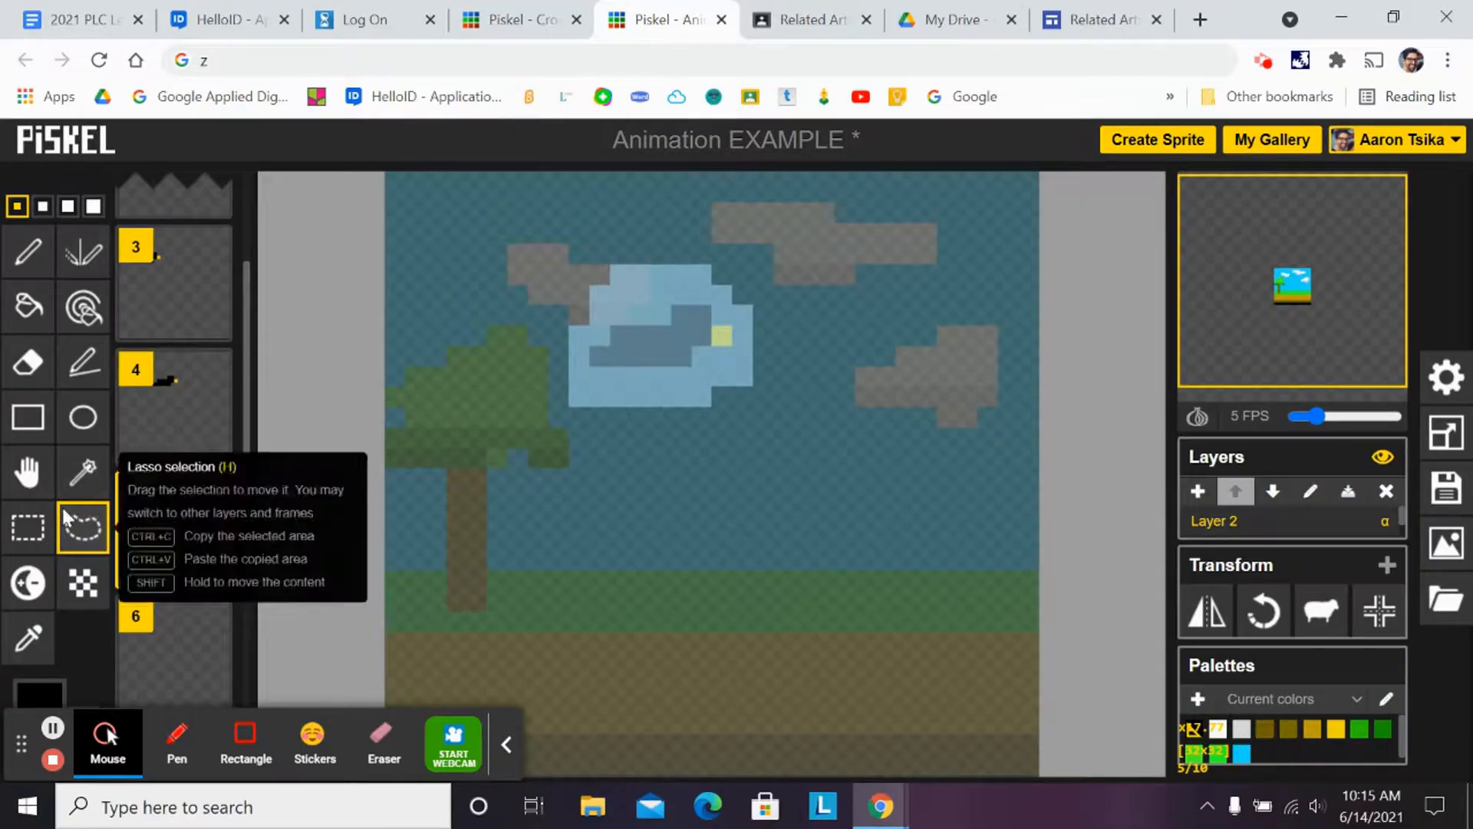
pyautogui.click(28, 469)
pyautogui.moveTo(673, 336); pyautogui.dragTo(748, 340)
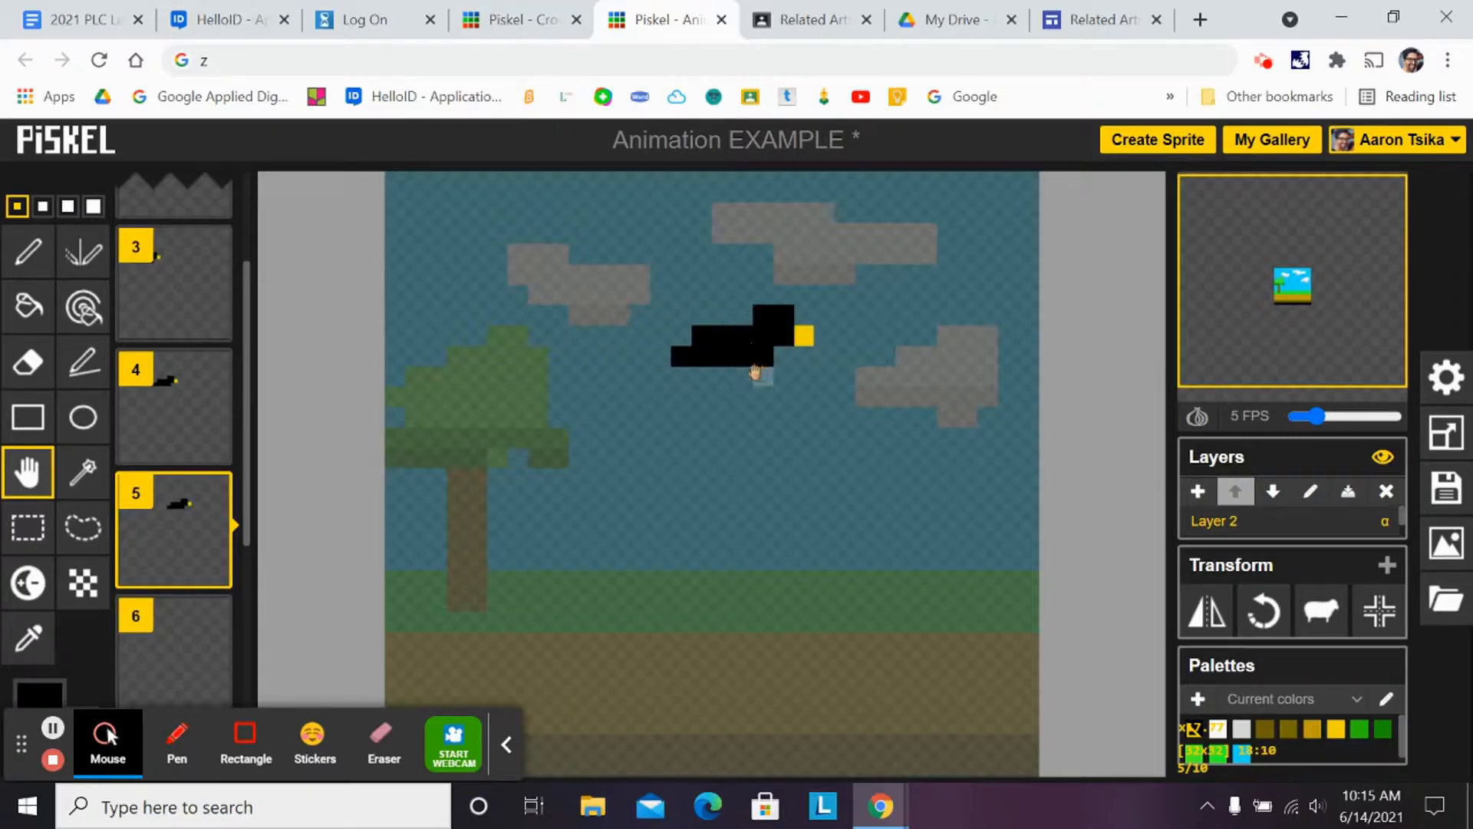
# Draw a three-pixel lowered wing in black beneath the bird's body on frame 5 with the Pen tool
pyautogui.click(28, 251)
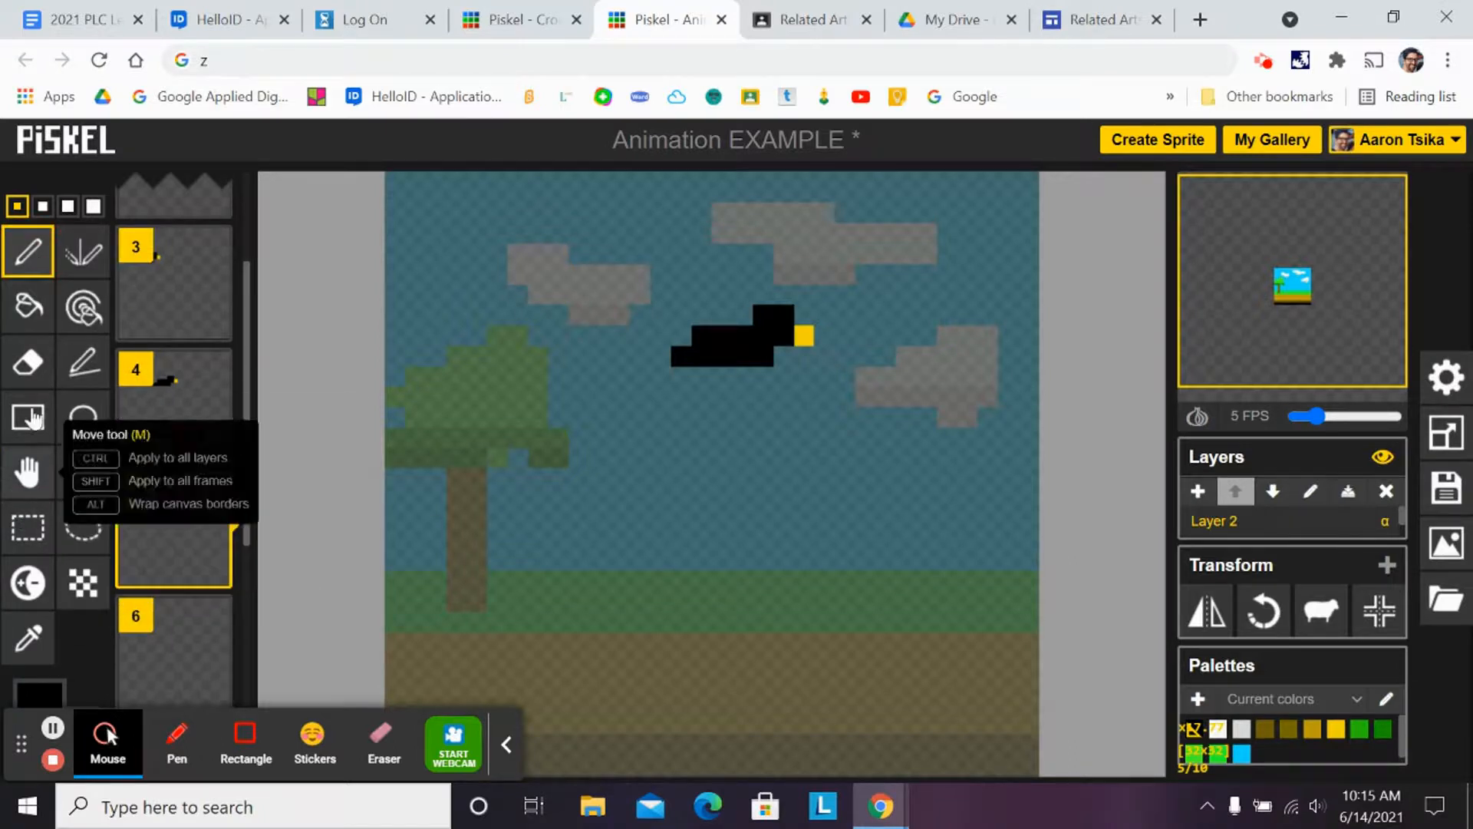
pyautogui.click(35, 695)
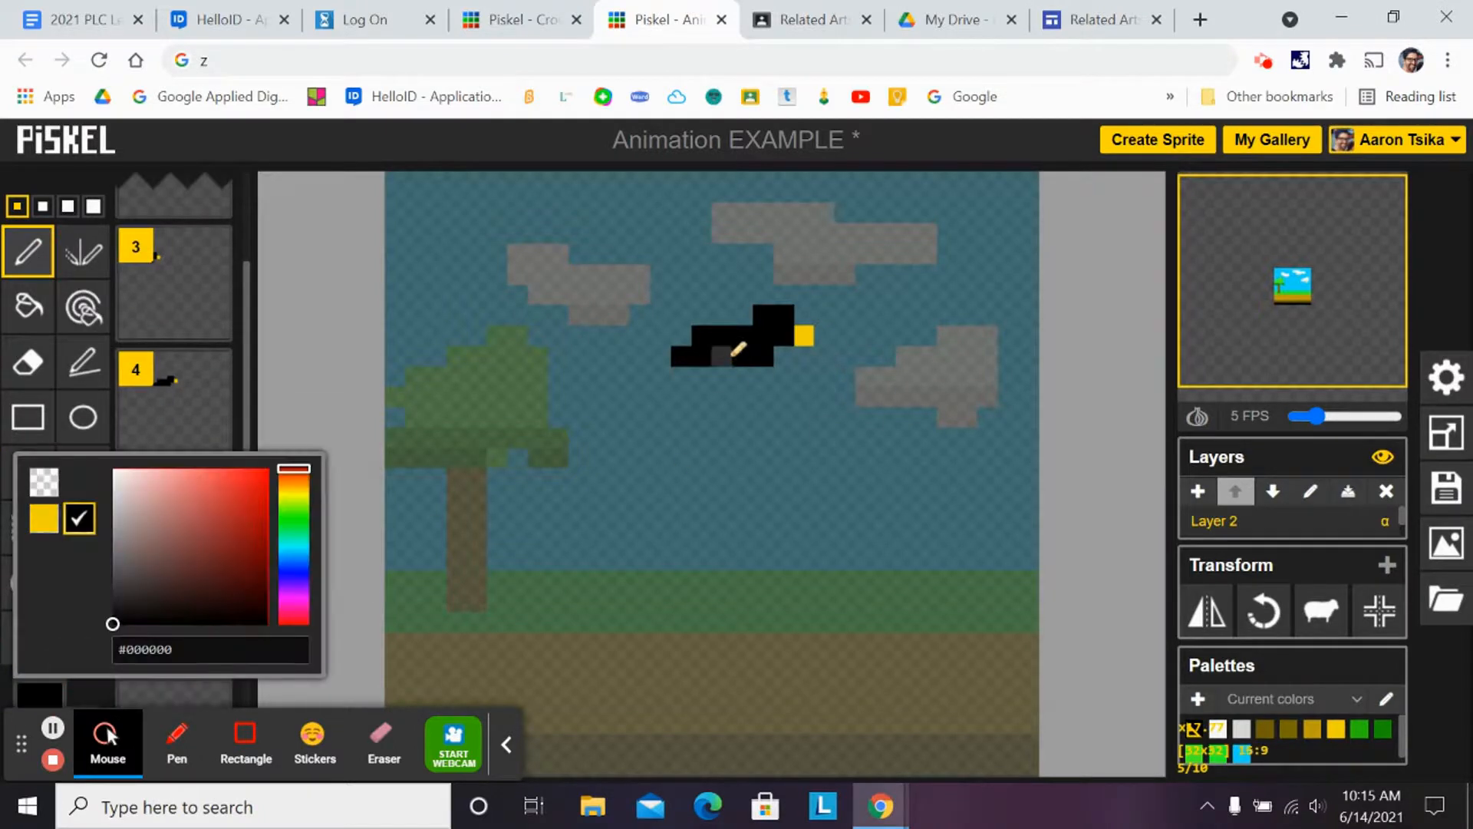
pyautogui.click(760, 377)
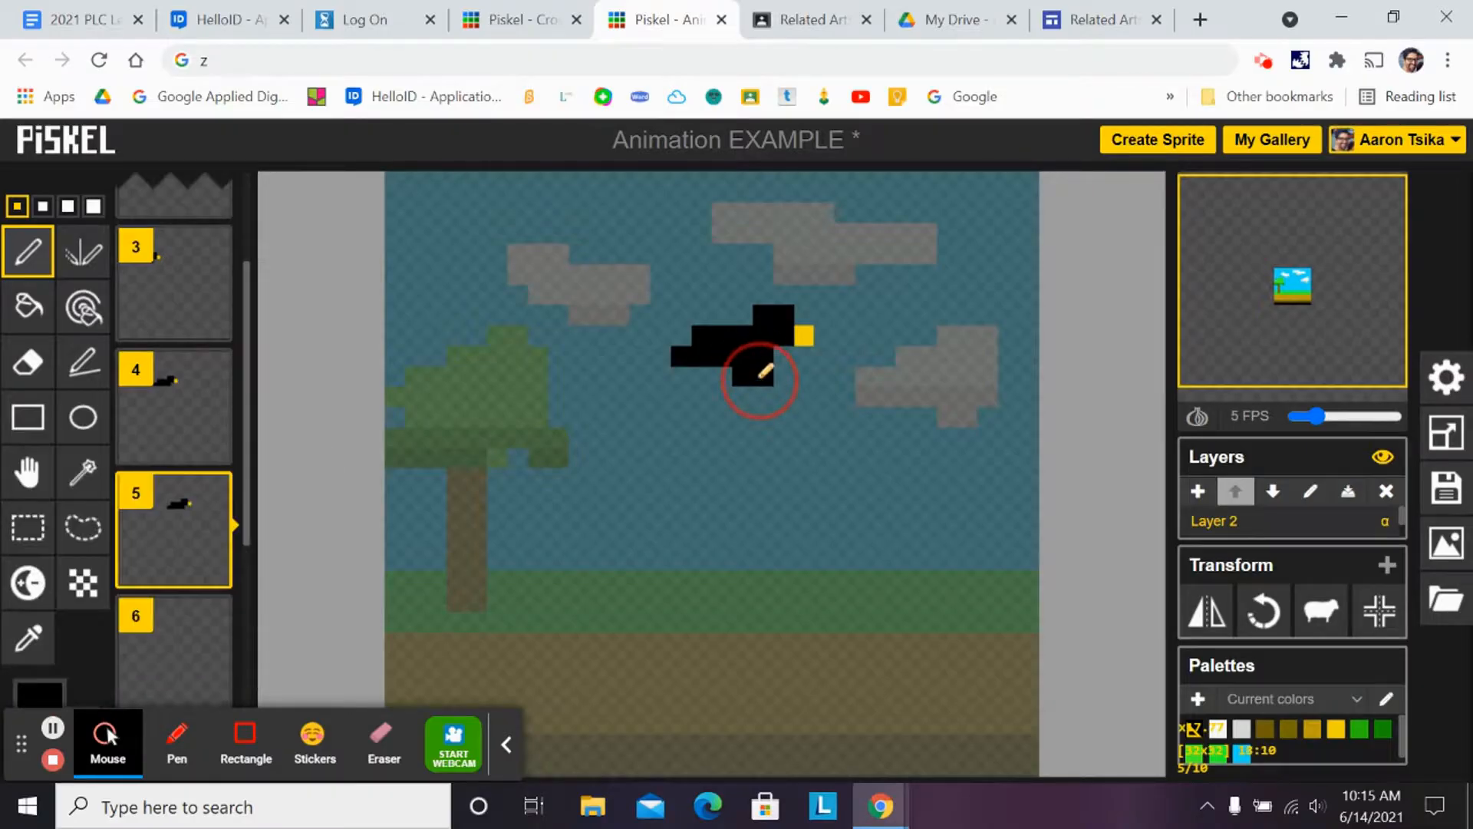
pyautogui.moveTo(760, 384); pyautogui.dragTo(760, 392)
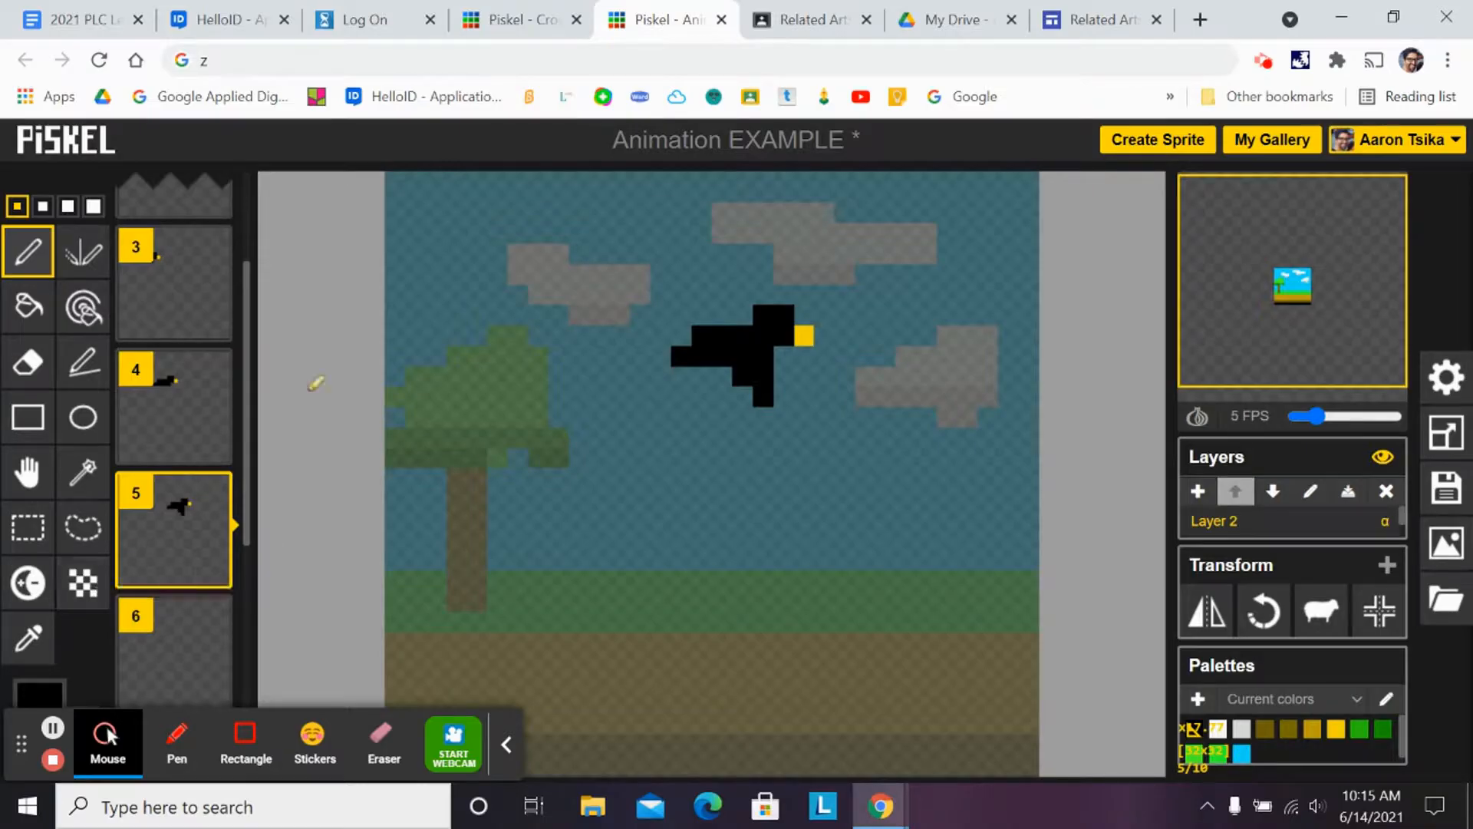
# Play the bird animation in the separate preview window, then close it
pyautogui.moveTo(1305, 365)
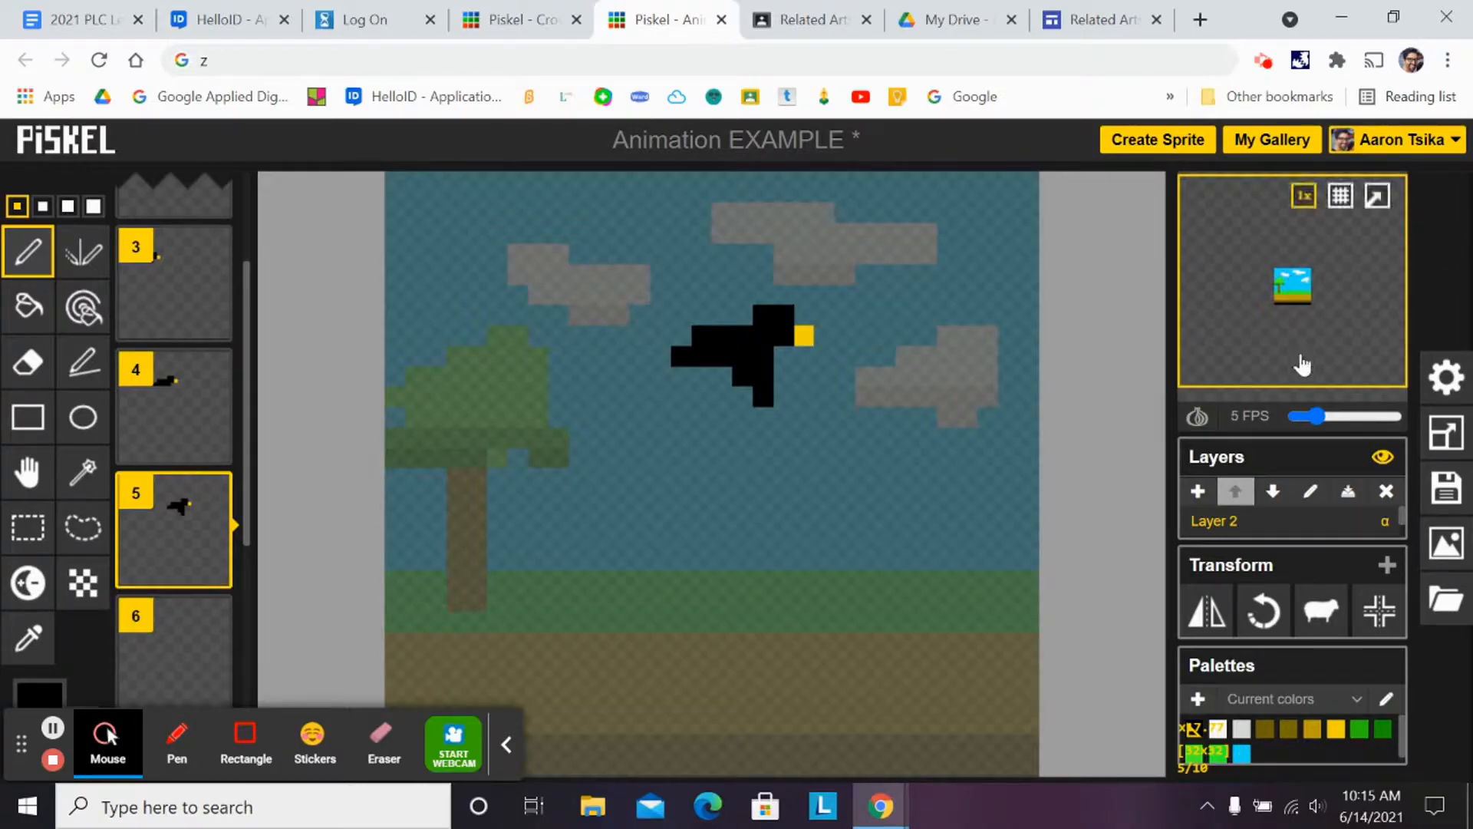
pyautogui.click(1377, 201)
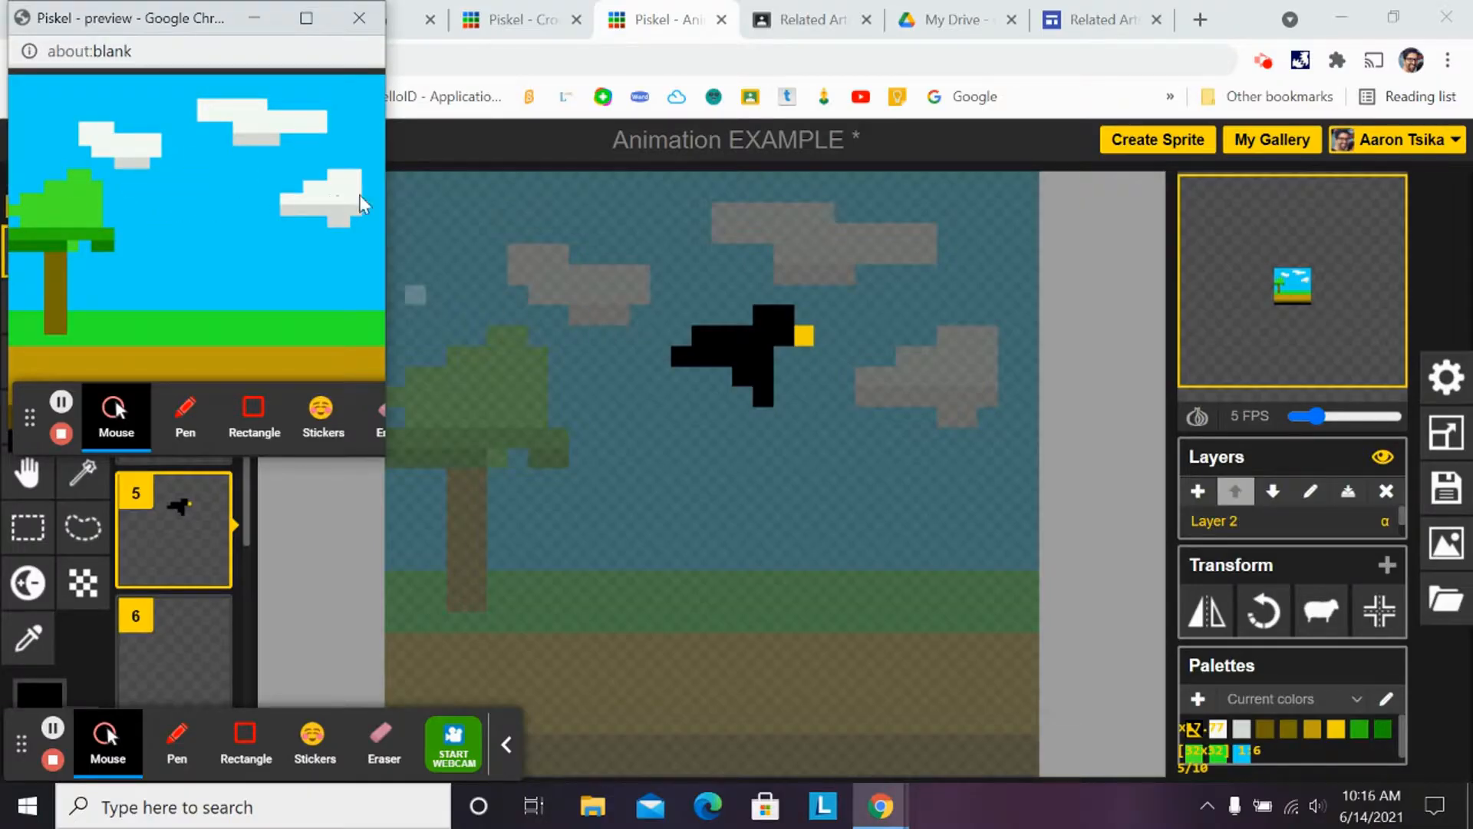
pyautogui.click(359, 17)
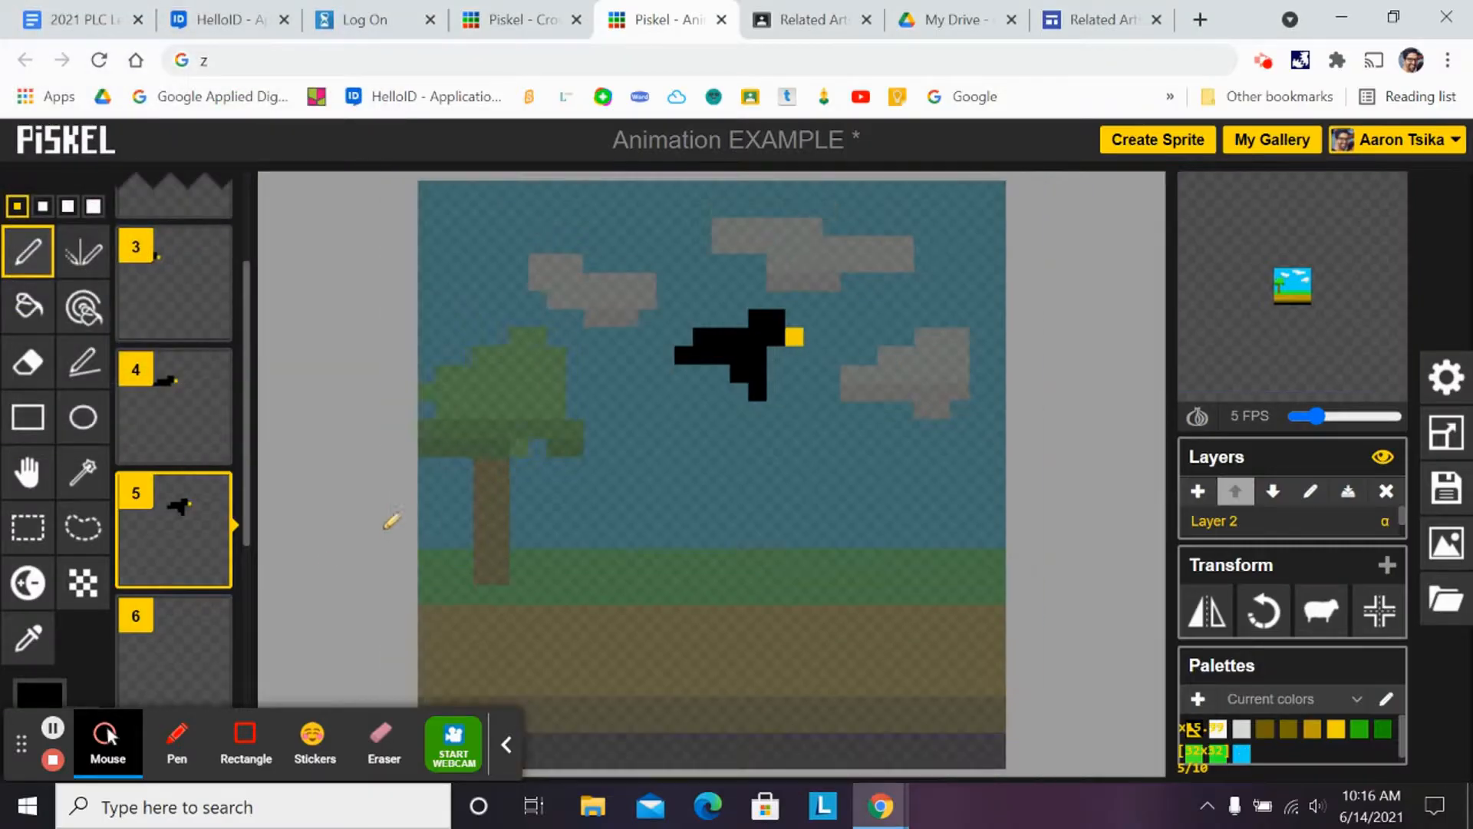
# Copy the bird from frame 5 with a lasso selection into frame 6, move it five pixels to the right and erase its lowered wing
pyautogui.scroll(1, 364, 479)
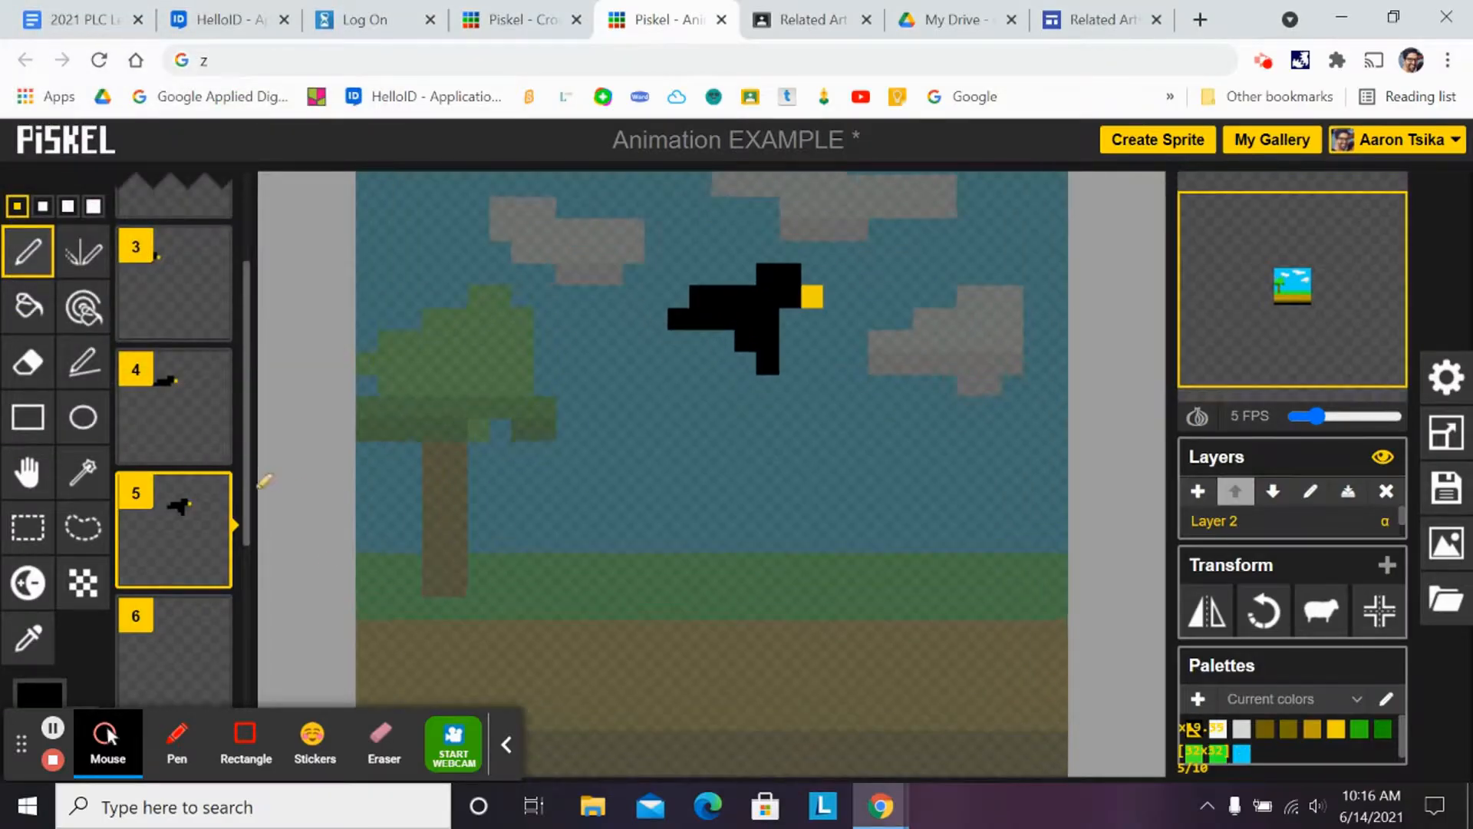
pyautogui.moveTo(245, 430); pyautogui.dragTo(235, 486)
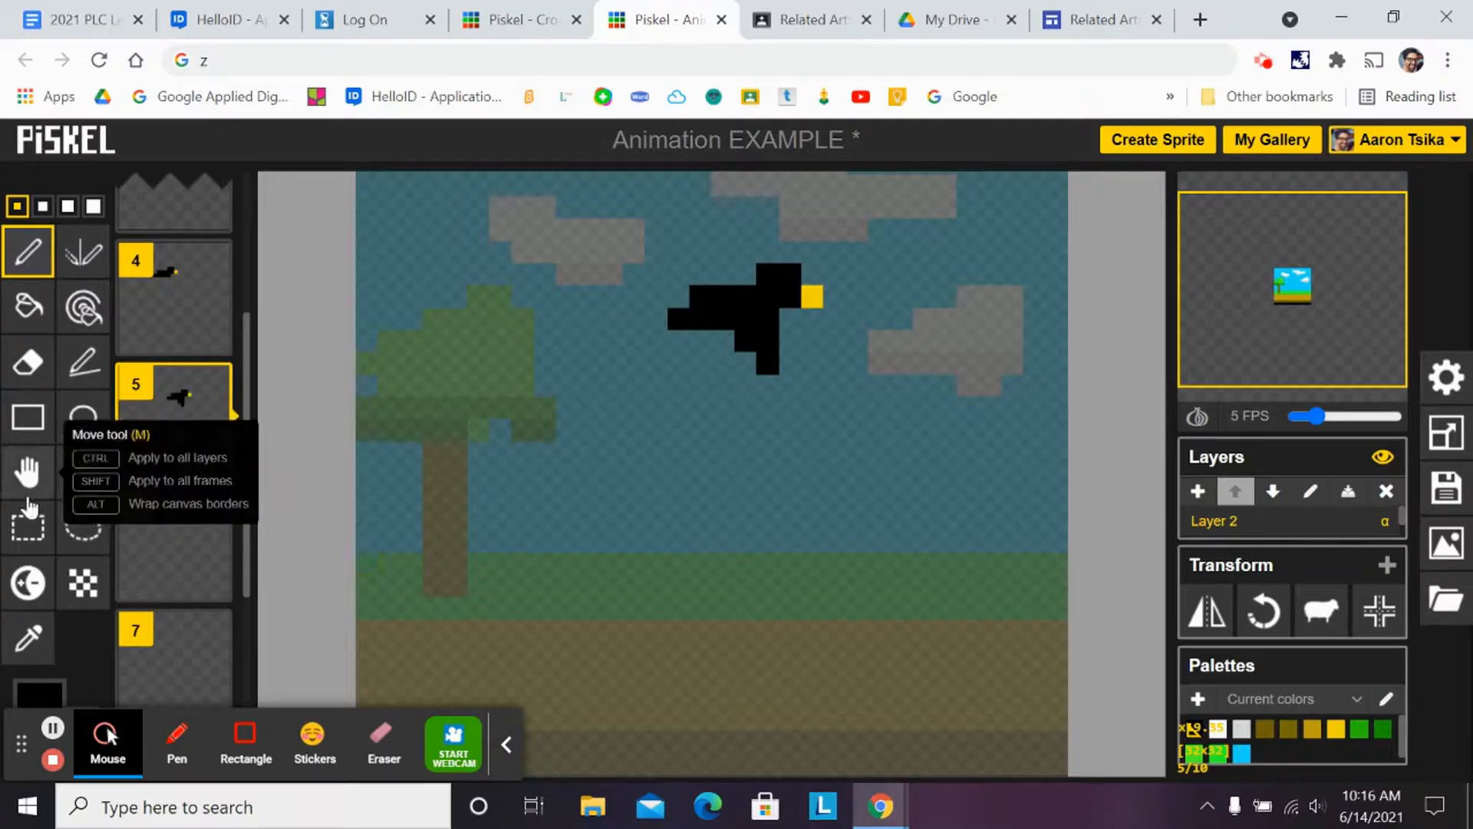
pyautogui.click(83, 527)
pyautogui.moveTo(635, 246)
pyautogui.mouseDown()
pyautogui.moveTo(834, 371)
pyautogui.moveTo(643, 354)
pyautogui.mouseUp()
pyautogui.click(132, 568)
pyautogui.hotkey('ctrl', 'v')
pyautogui.click(28, 472)
pyautogui.moveTo(765, 320)
pyautogui.mouseDown()
pyautogui.moveTo(876, 322)
pyautogui.moveTo(861, 371)
pyautogui.mouseUp()
pyautogui.click(27, 360)
# Copy the bird from frame 6 with a lasso selection into frame 7, move it four pixels to the right and draw a raised black wing
pyautogui.click(83, 527)
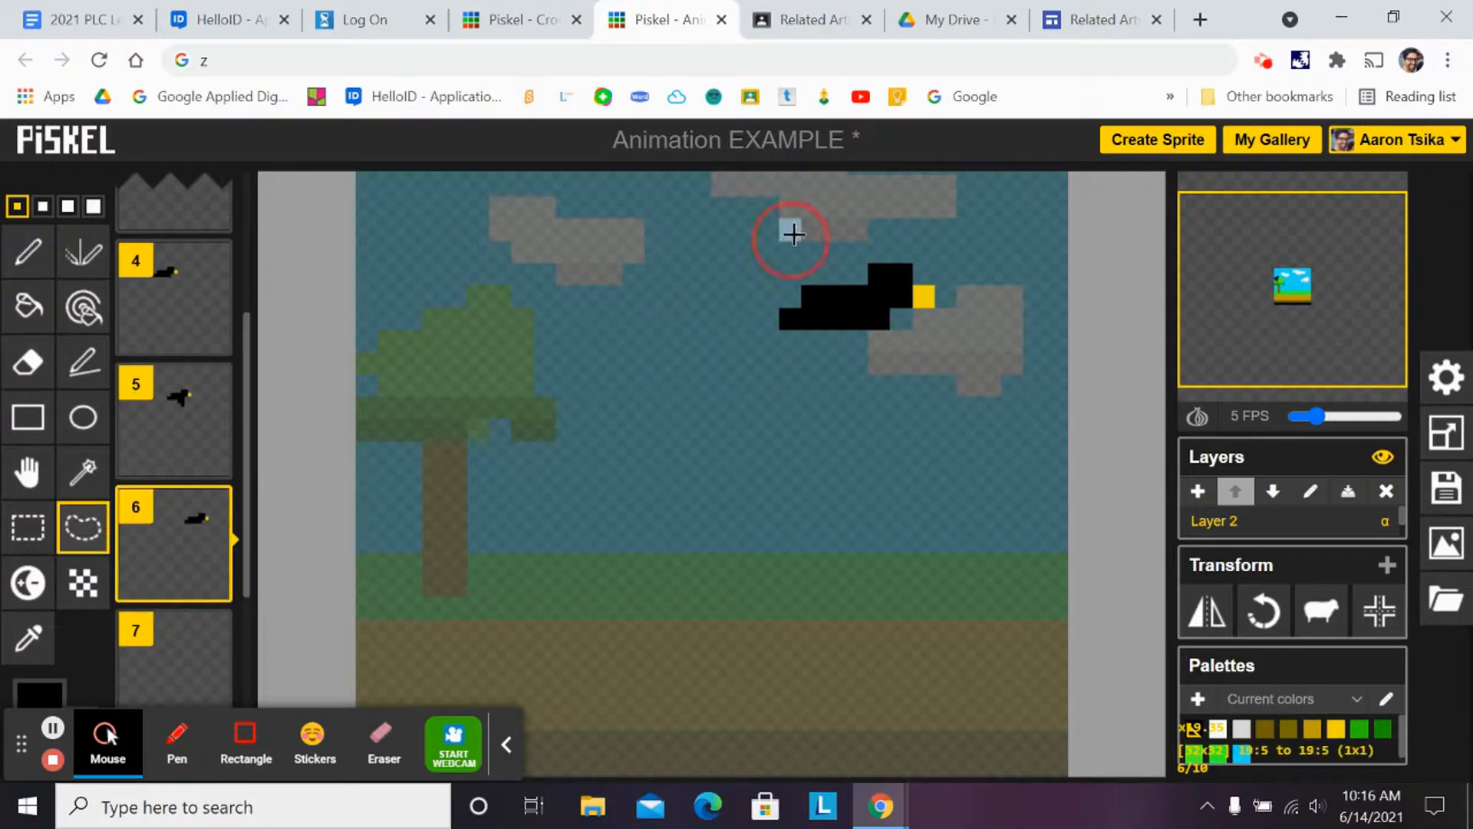
pyautogui.moveTo(789, 230)
pyautogui.mouseDown()
pyautogui.moveTo(760, 361)
pyautogui.moveTo(855, 394)
pyautogui.mouseUp()
pyautogui.click(170, 664)
pyautogui.hotkey('ctrl', 'v')
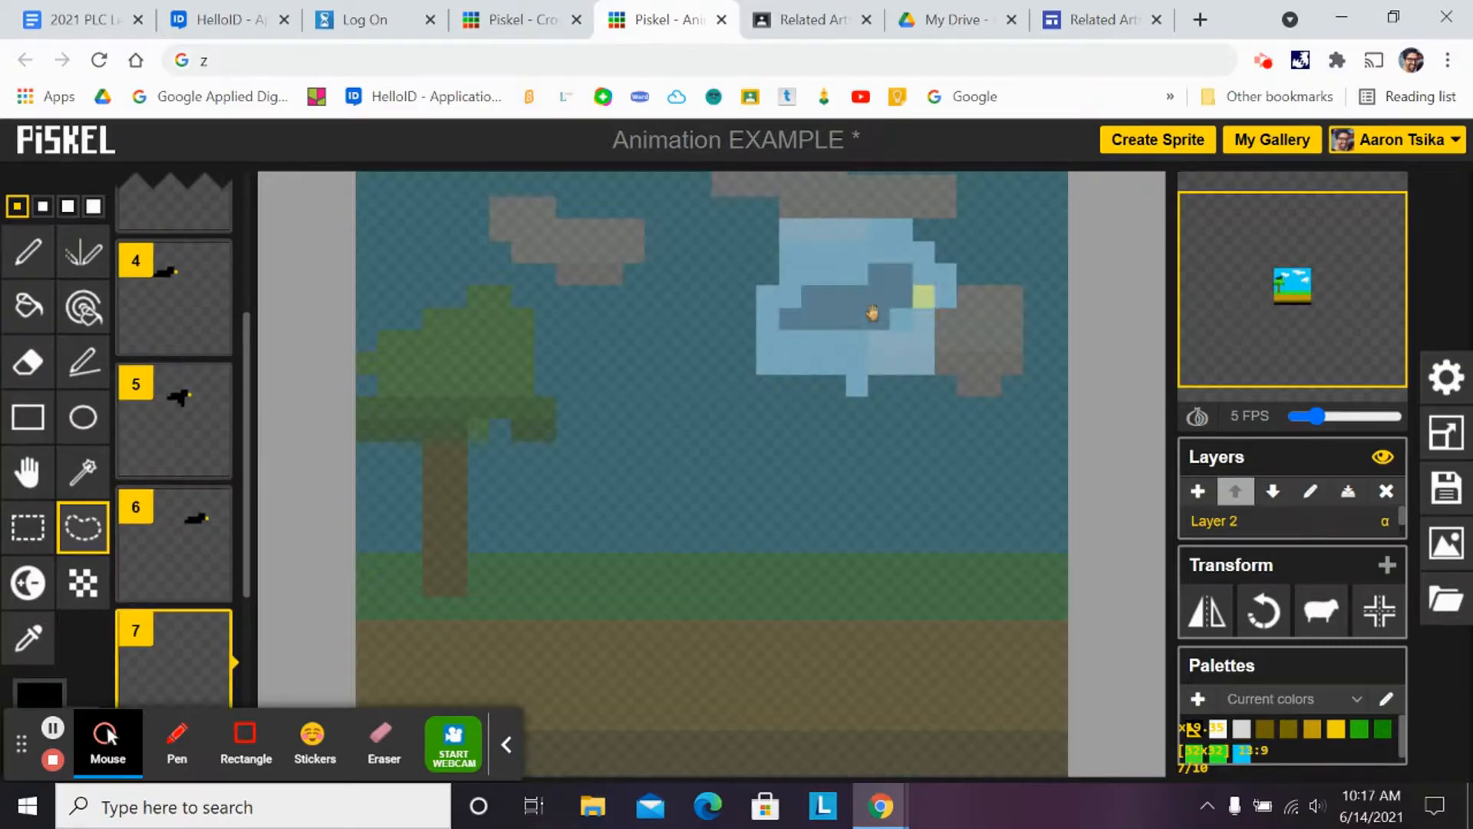
pyautogui.press('m')
pyautogui.moveTo(872, 317)
pyautogui.mouseDown()
pyautogui.moveTo(967, 320)
pyautogui.moveTo(952, 246)
pyautogui.moveTo(926, 275)
pyautogui.mouseUp()
pyautogui.click(28, 251)
pyautogui.click(39, 695)
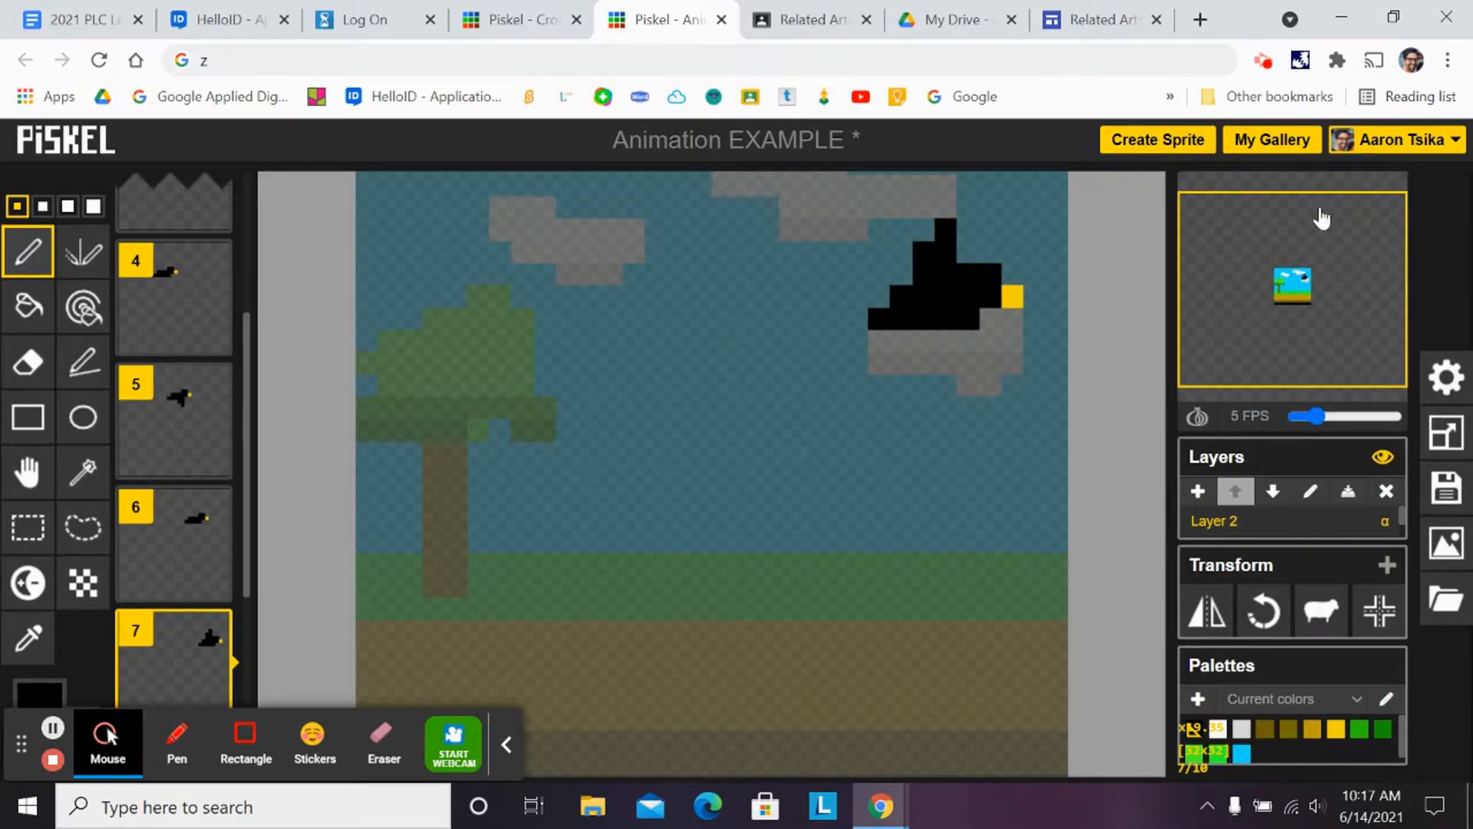
# Check the playback with the newly added frames 6 and 7 in the preview window and close the window
pyautogui.click(1378, 198)
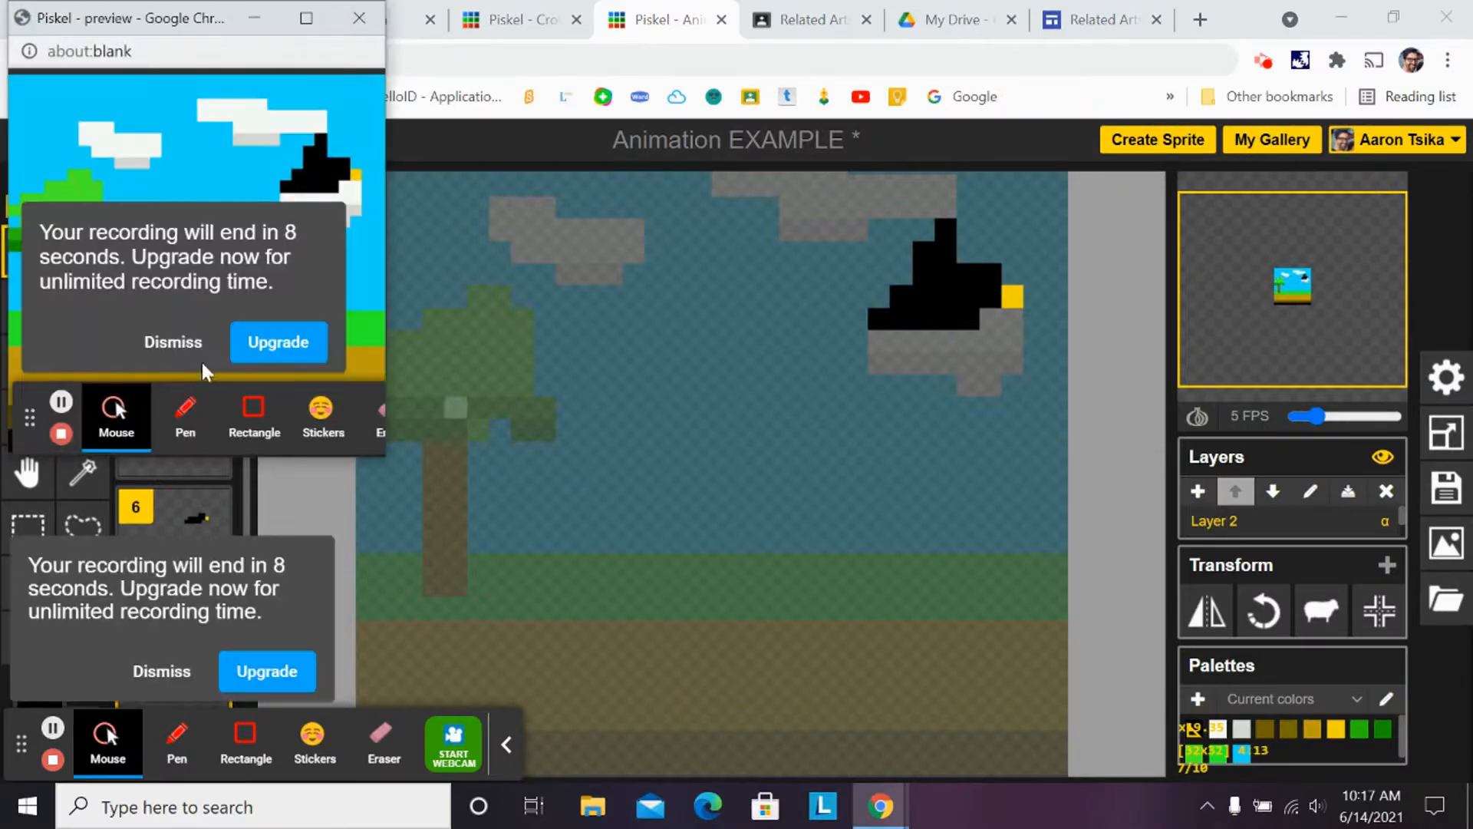
pyautogui.click(185, 340)
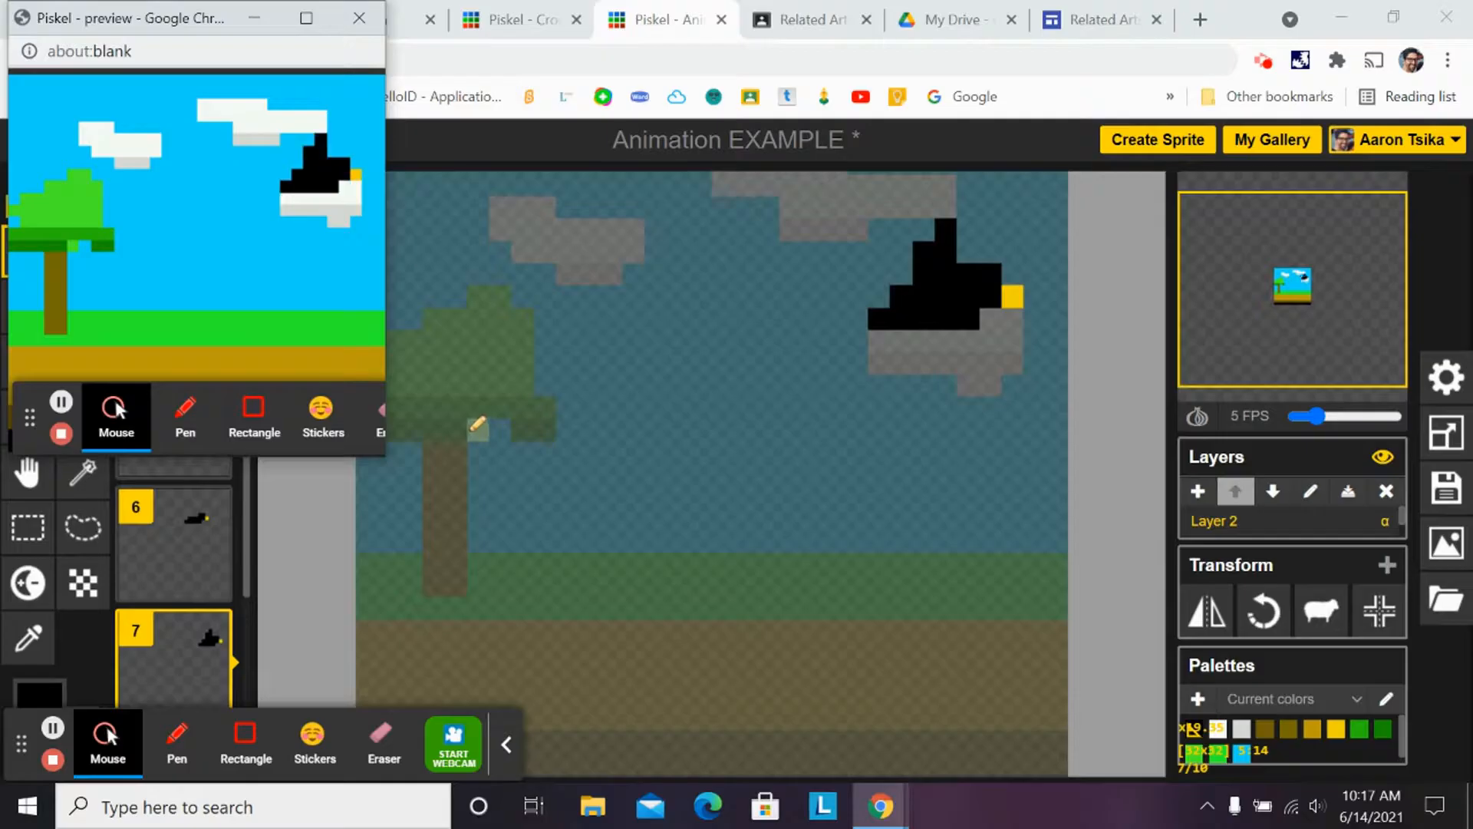
pyautogui.click(364, 13)
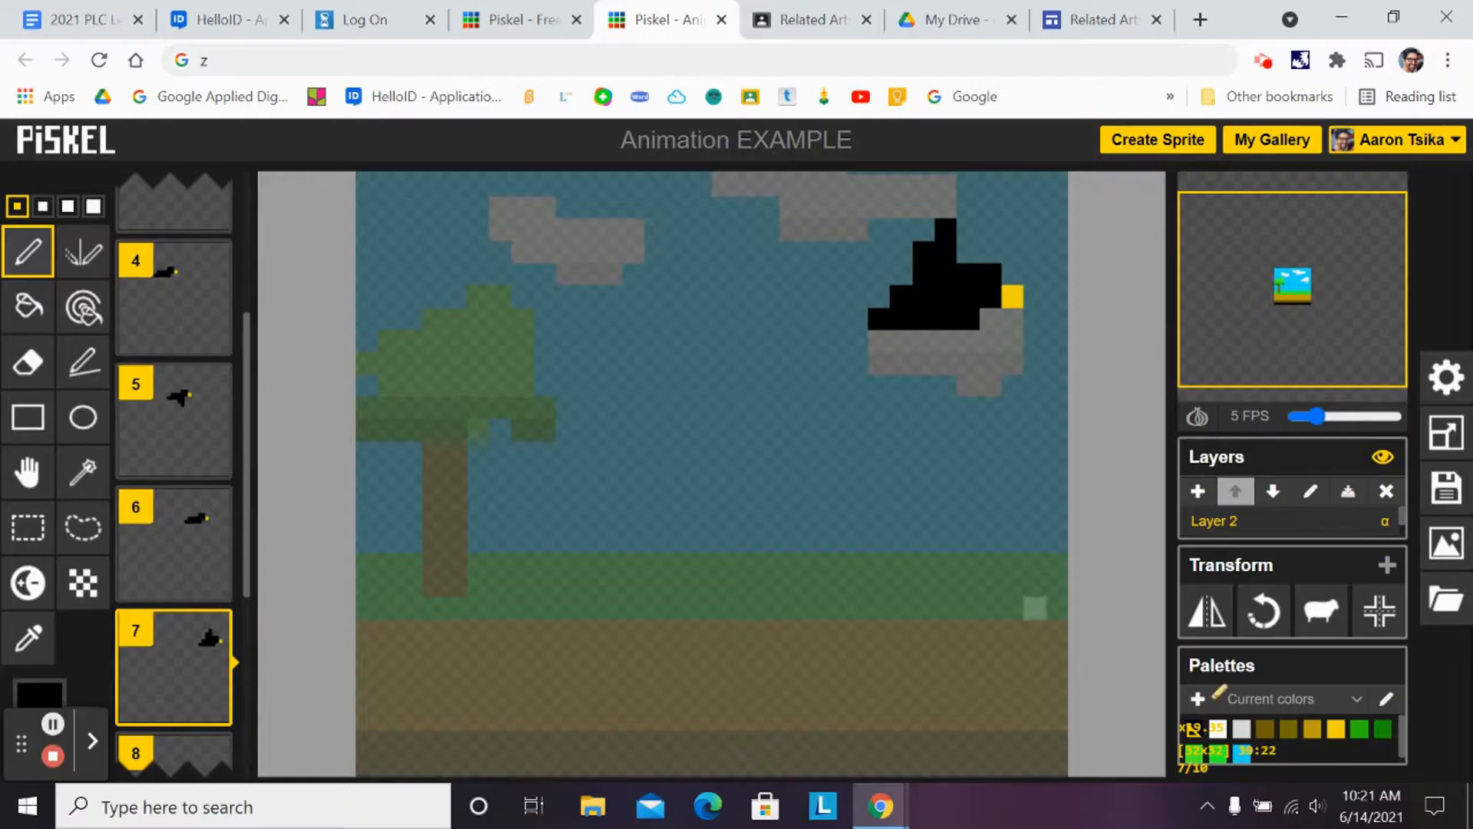
# Save the Animation EXAMPLE sprite online to the gallery
pyautogui.click(1447, 493)
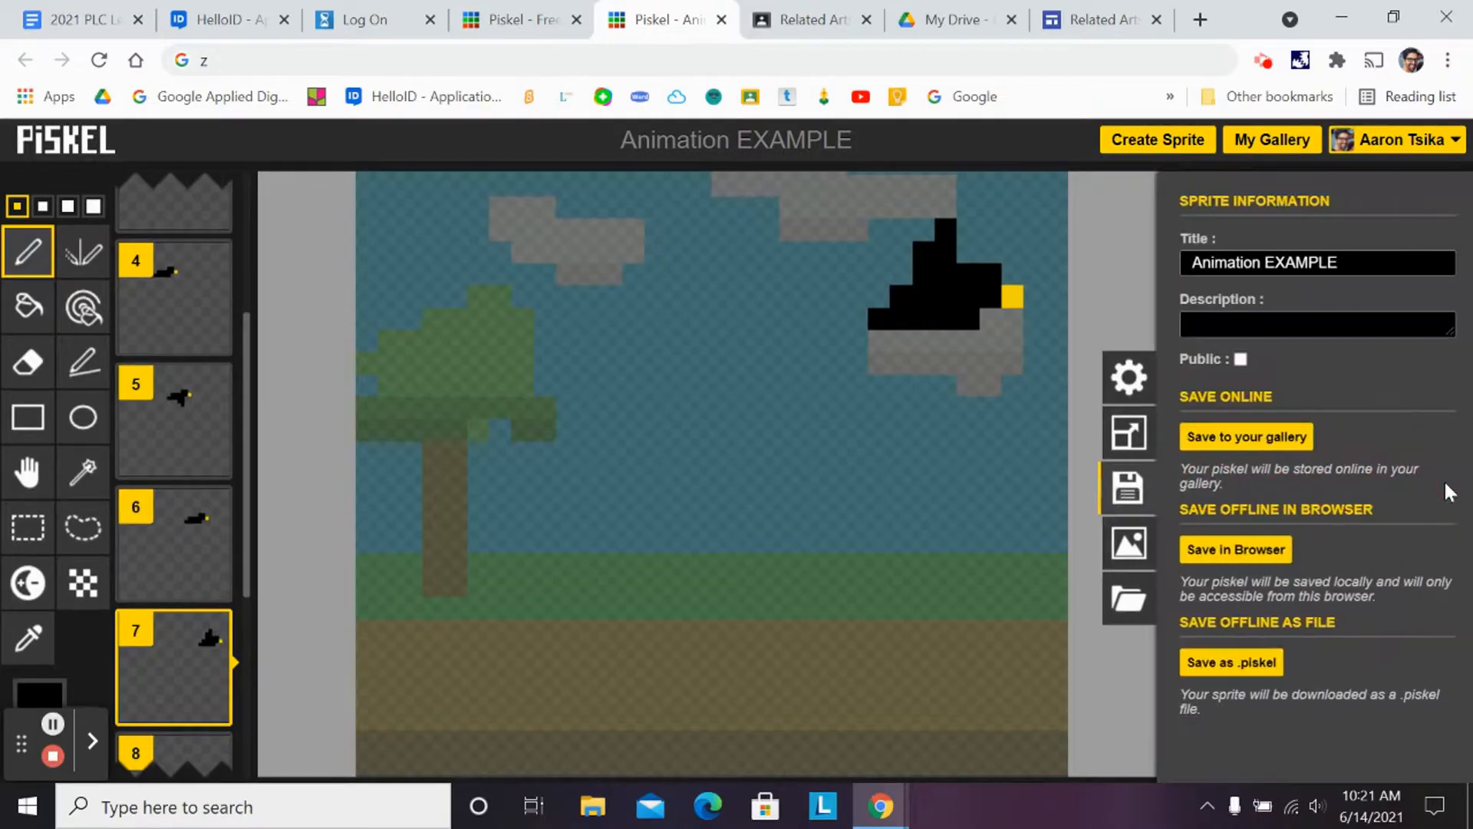
pyautogui.click(1223, 436)
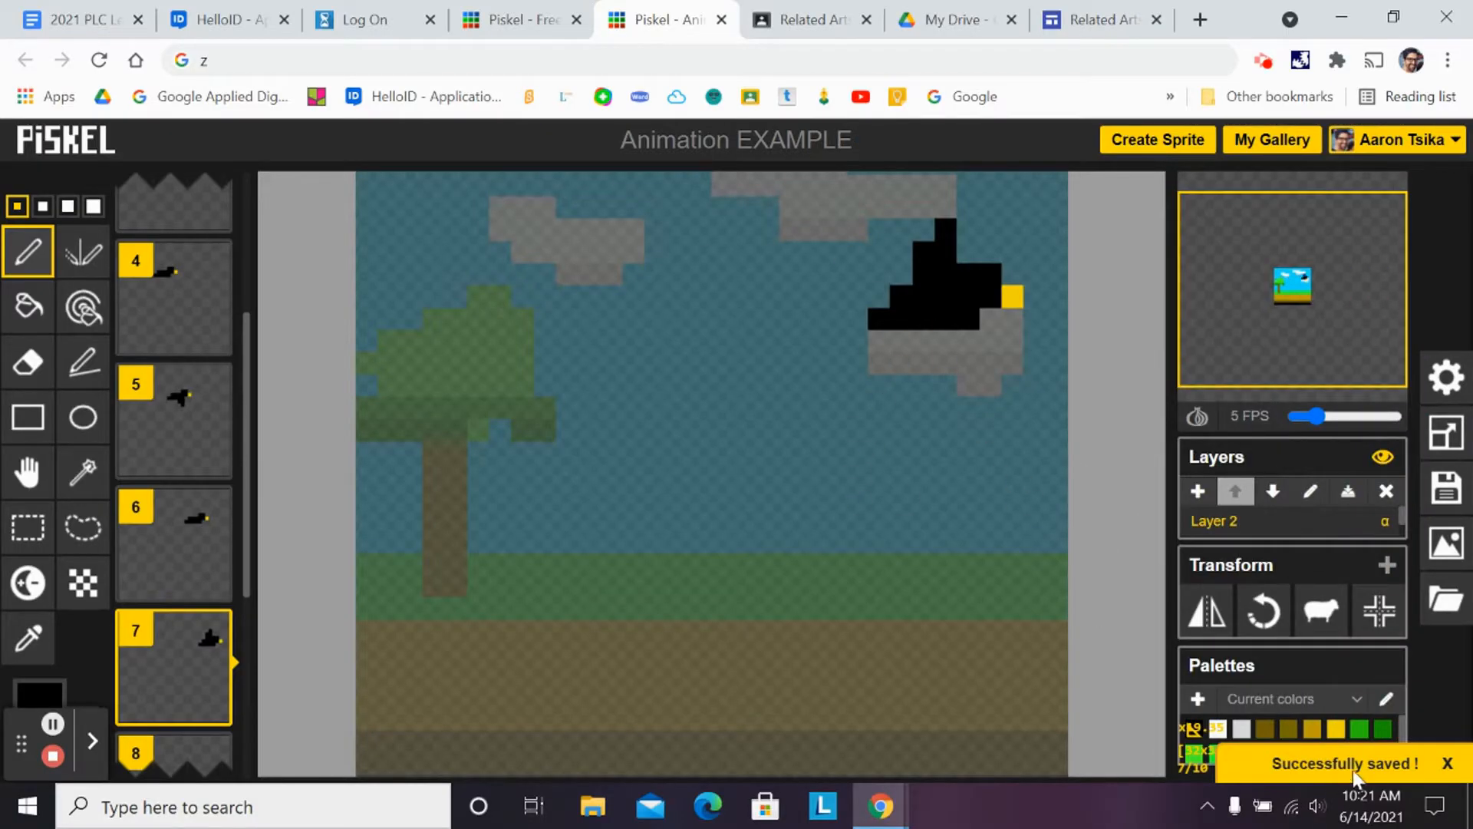
# Switch to the Piskel home page and look over its example sprites and feature overview
pyautogui.click(531, 25)
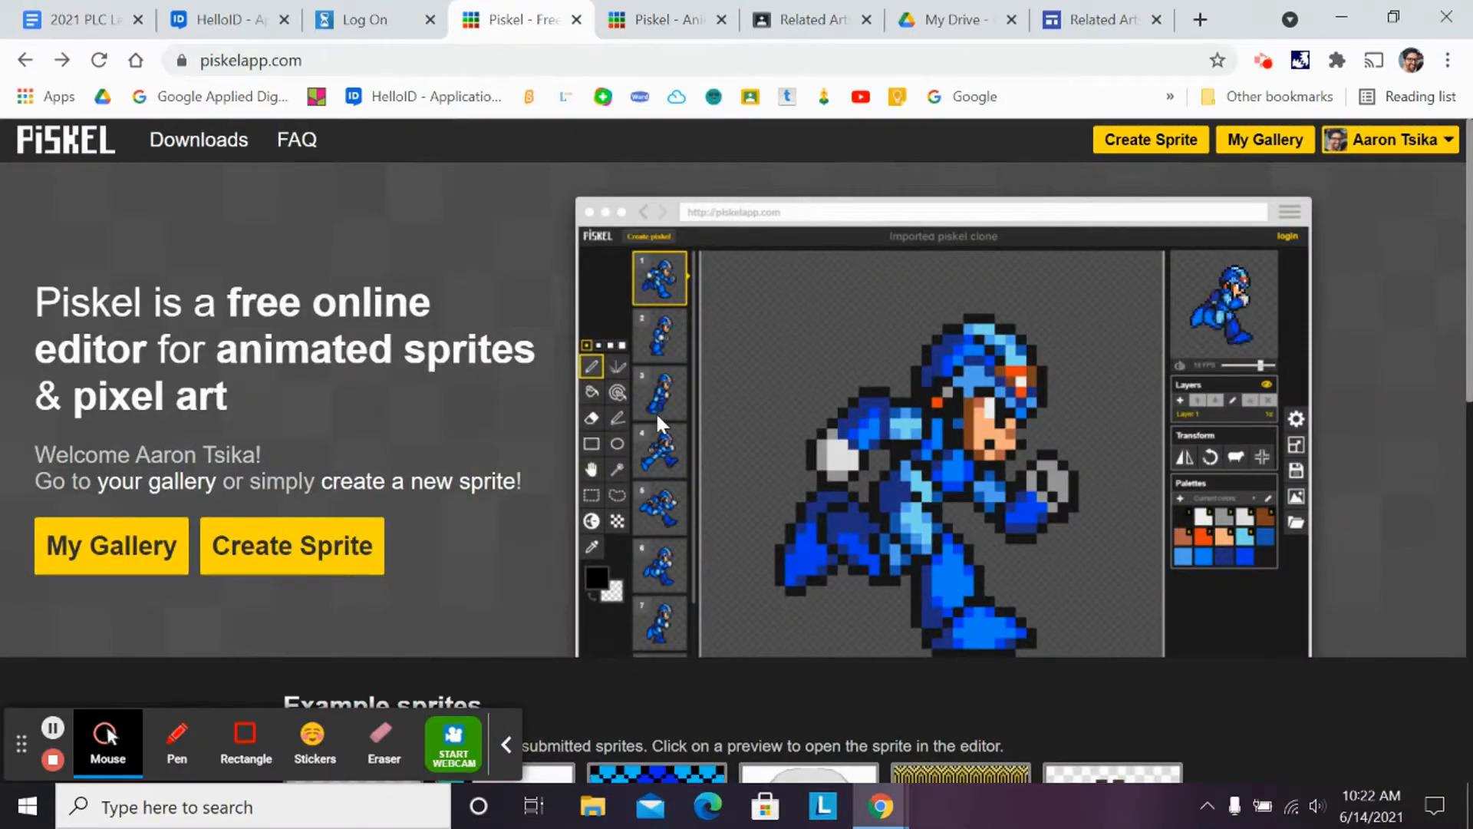
pyautogui.scroll(-3, 621, 413)
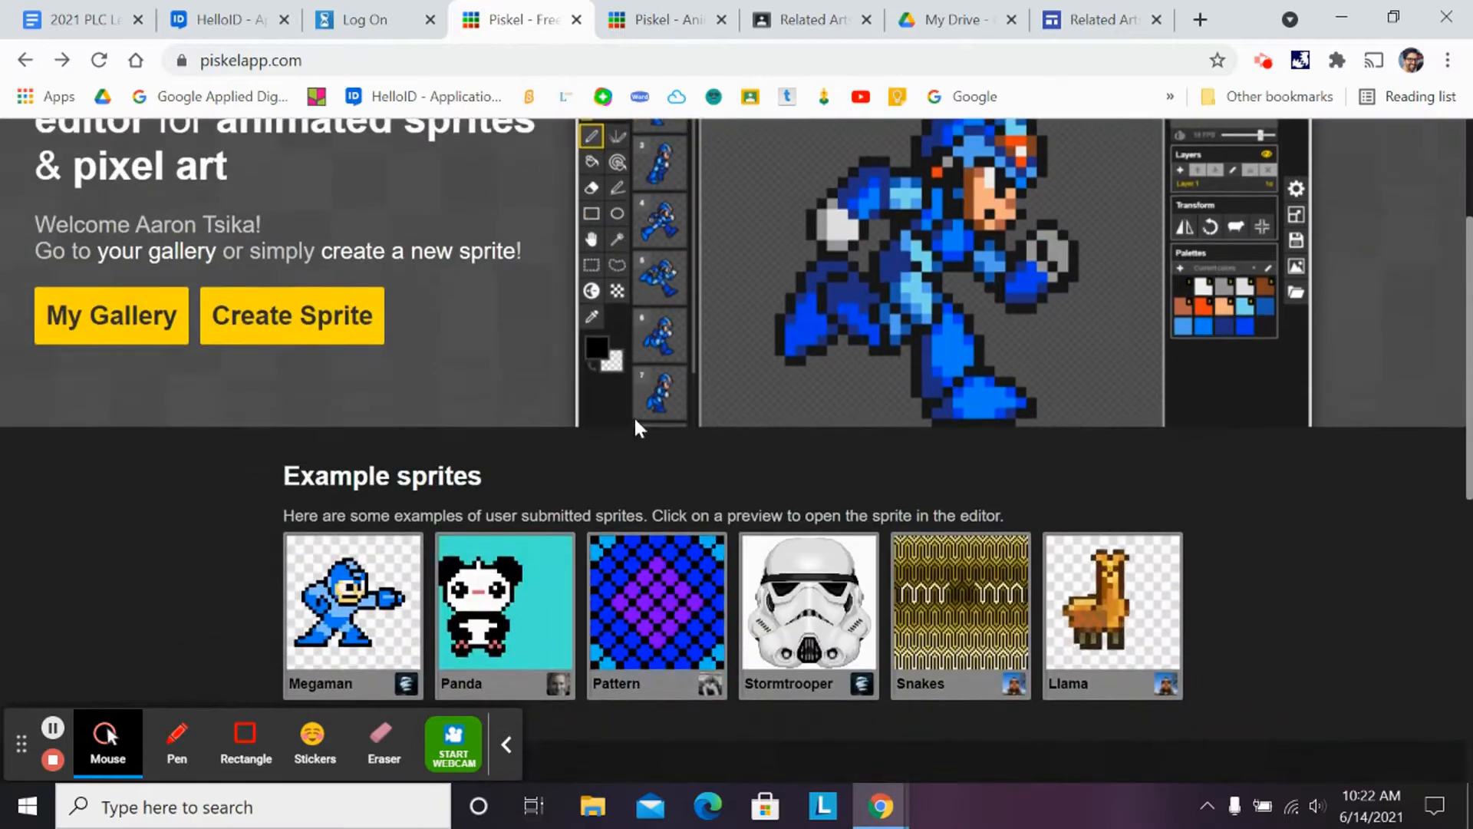
pyautogui.scroll(-4, 633, 422)
pyautogui.scroll(-3, 415, 528)
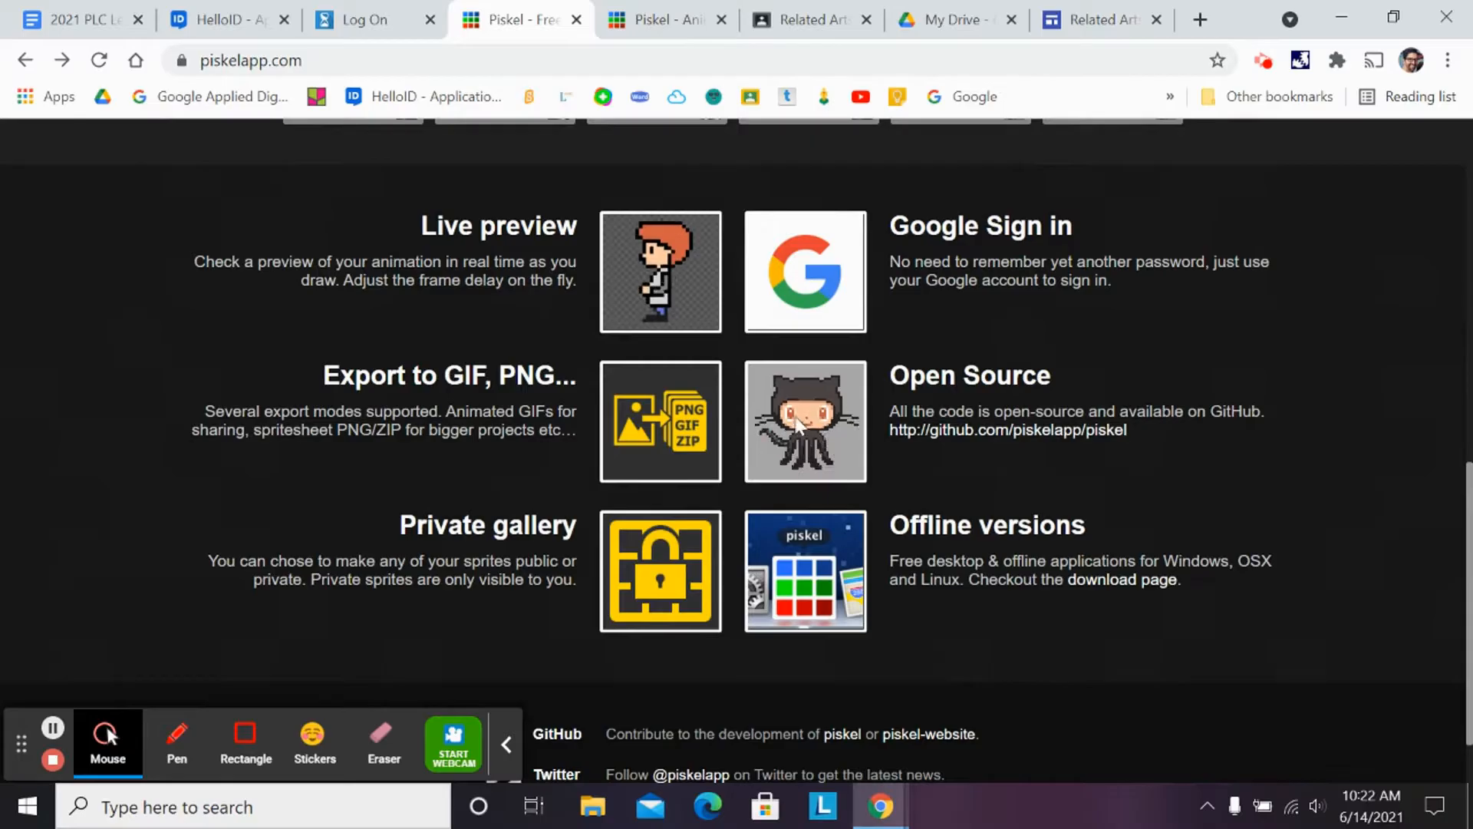
pyautogui.scroll(2, 804, 437)
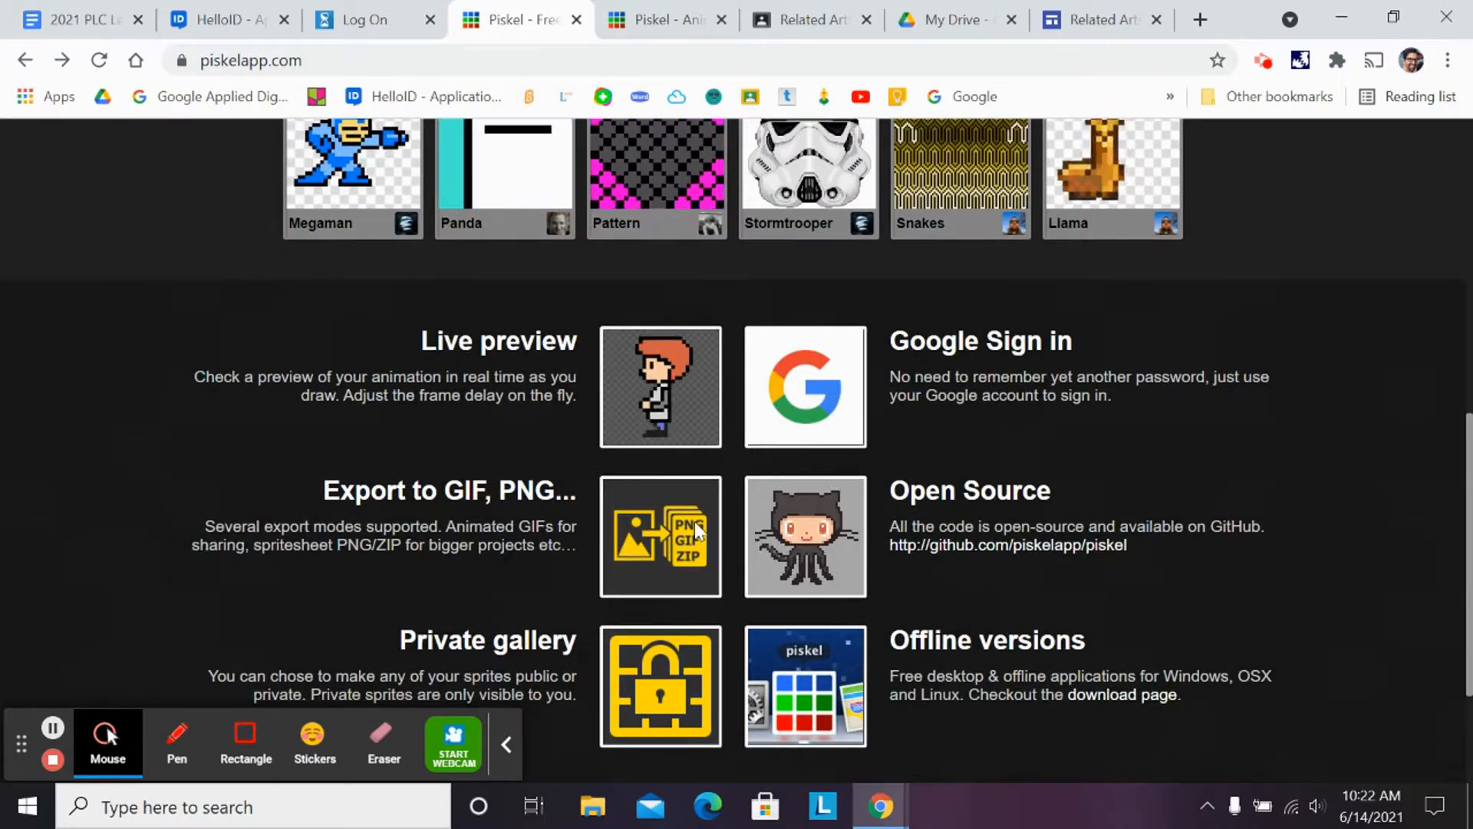
pyautogui.scroll(1, 694, 522)
pyautogui.scroll(1, 576, 534)
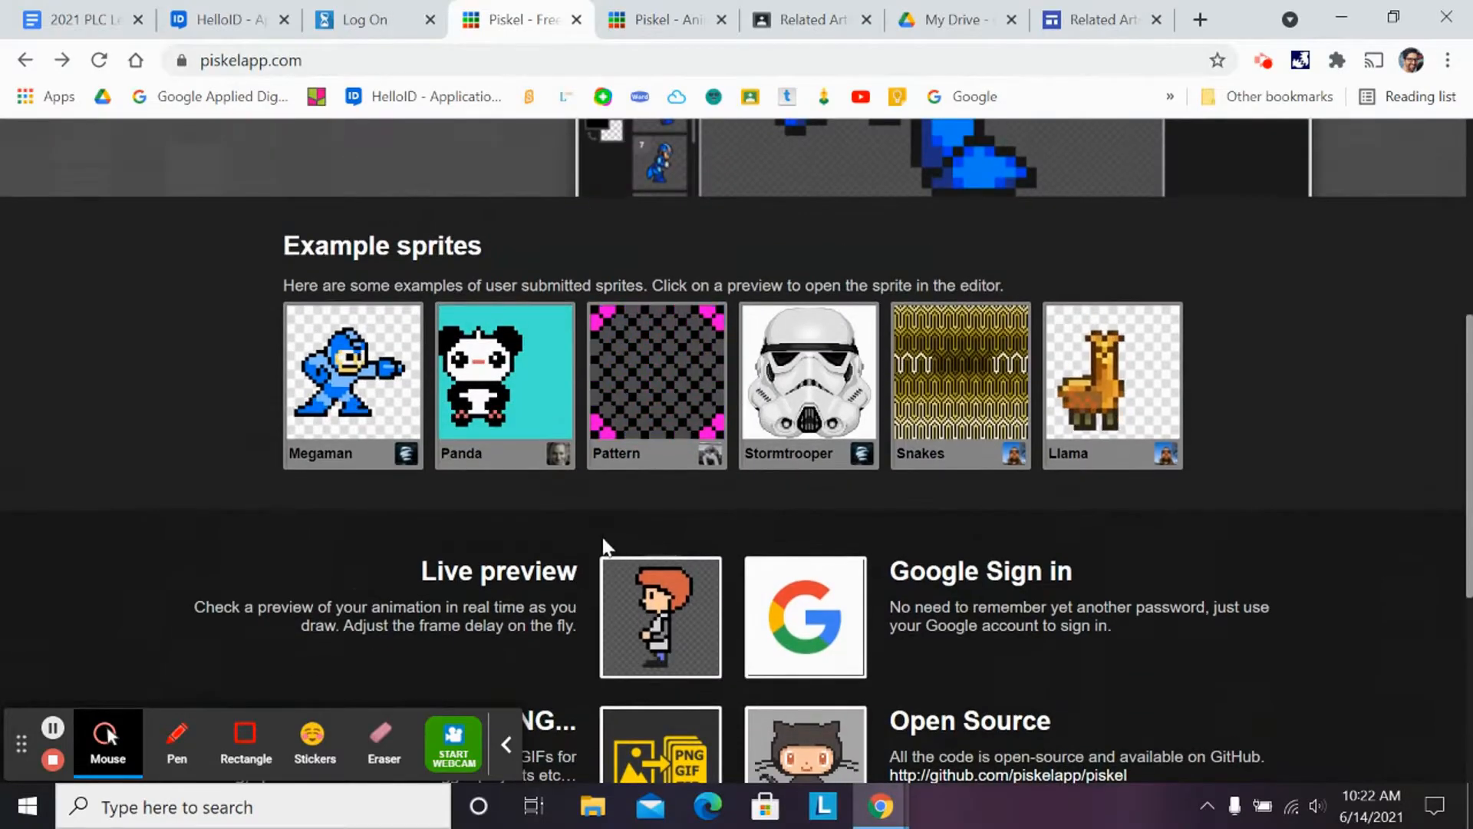
pyautogui.scroll(1, 537, 534)
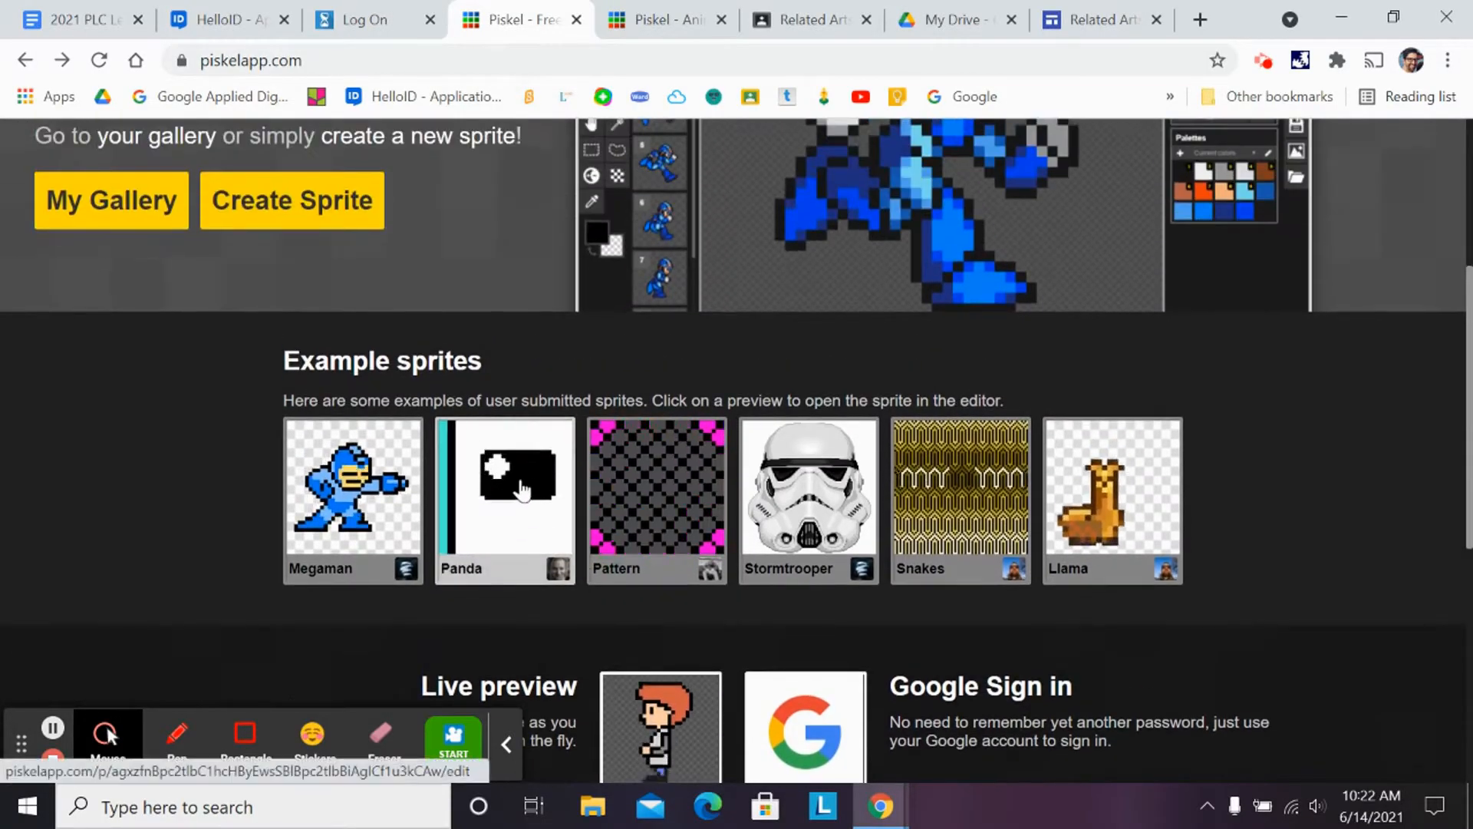
# Open the Panda example sprite in the editor and look through its frames down to frame 38
pyautogui.click(510, 520)
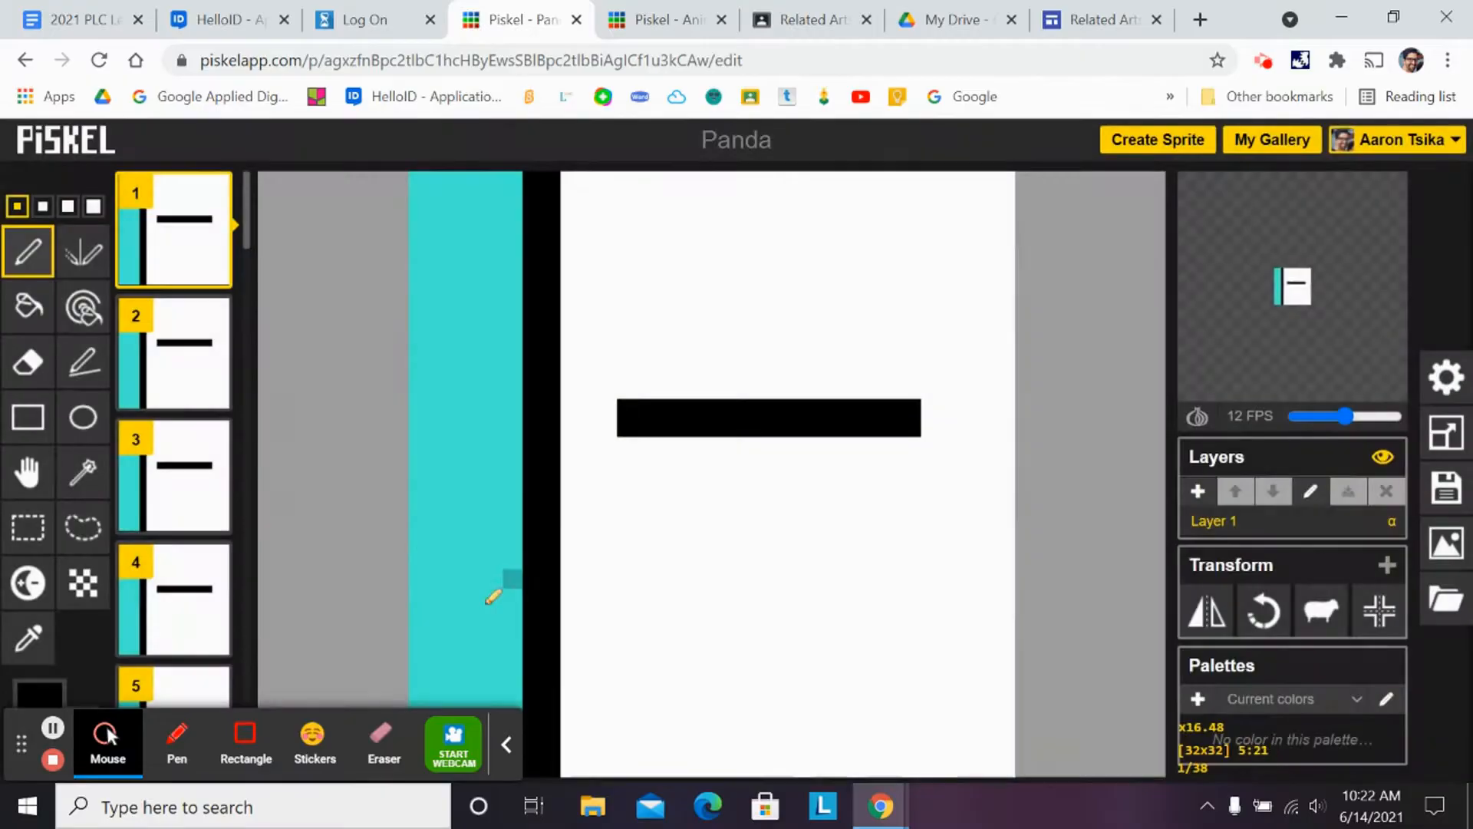
pyautogui.click(506, 744)
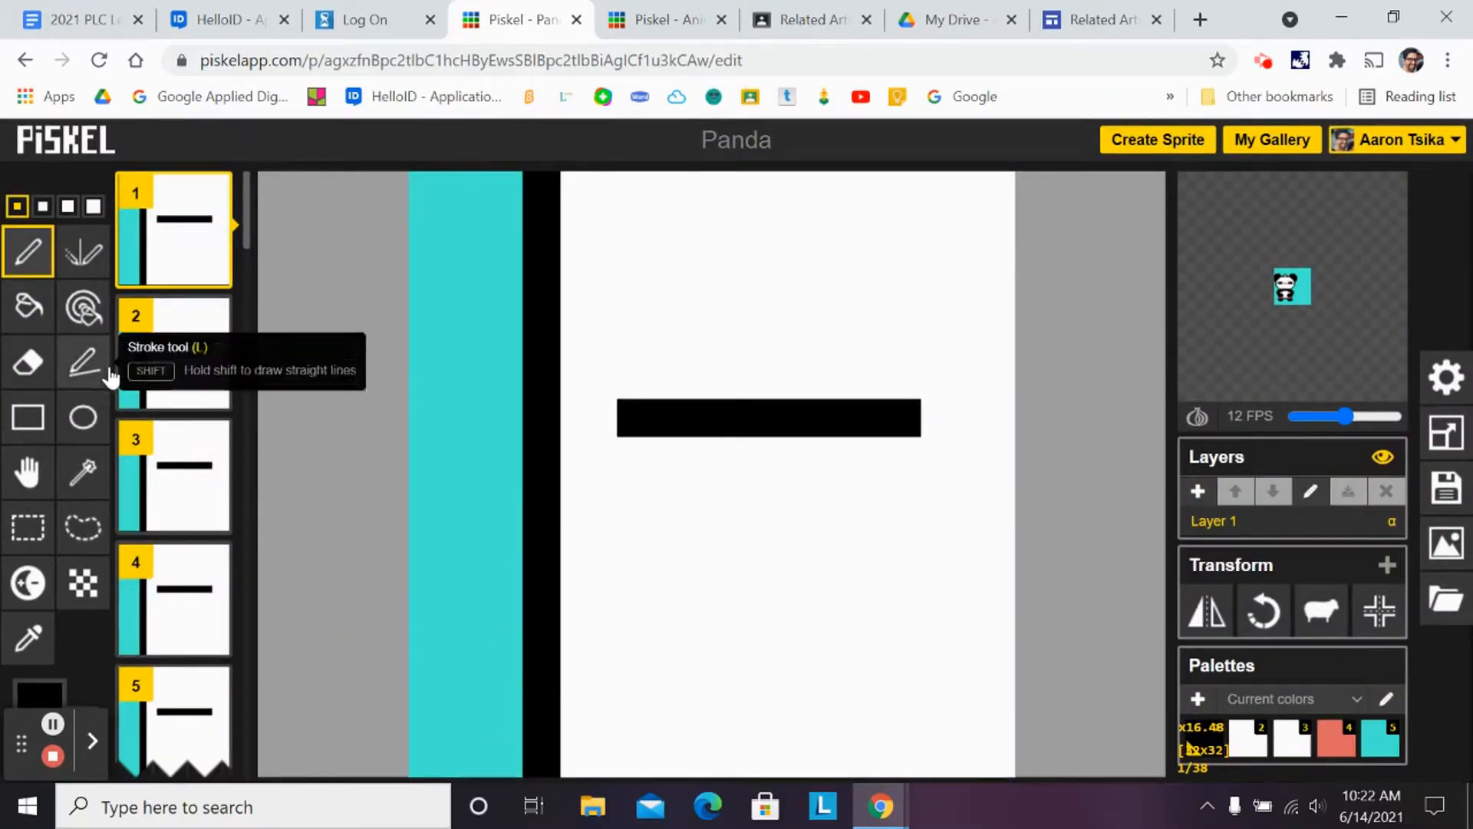
pyautogui.scroll(-3, 134, 365)
pyautogui.scroll(-15, 134, 364)
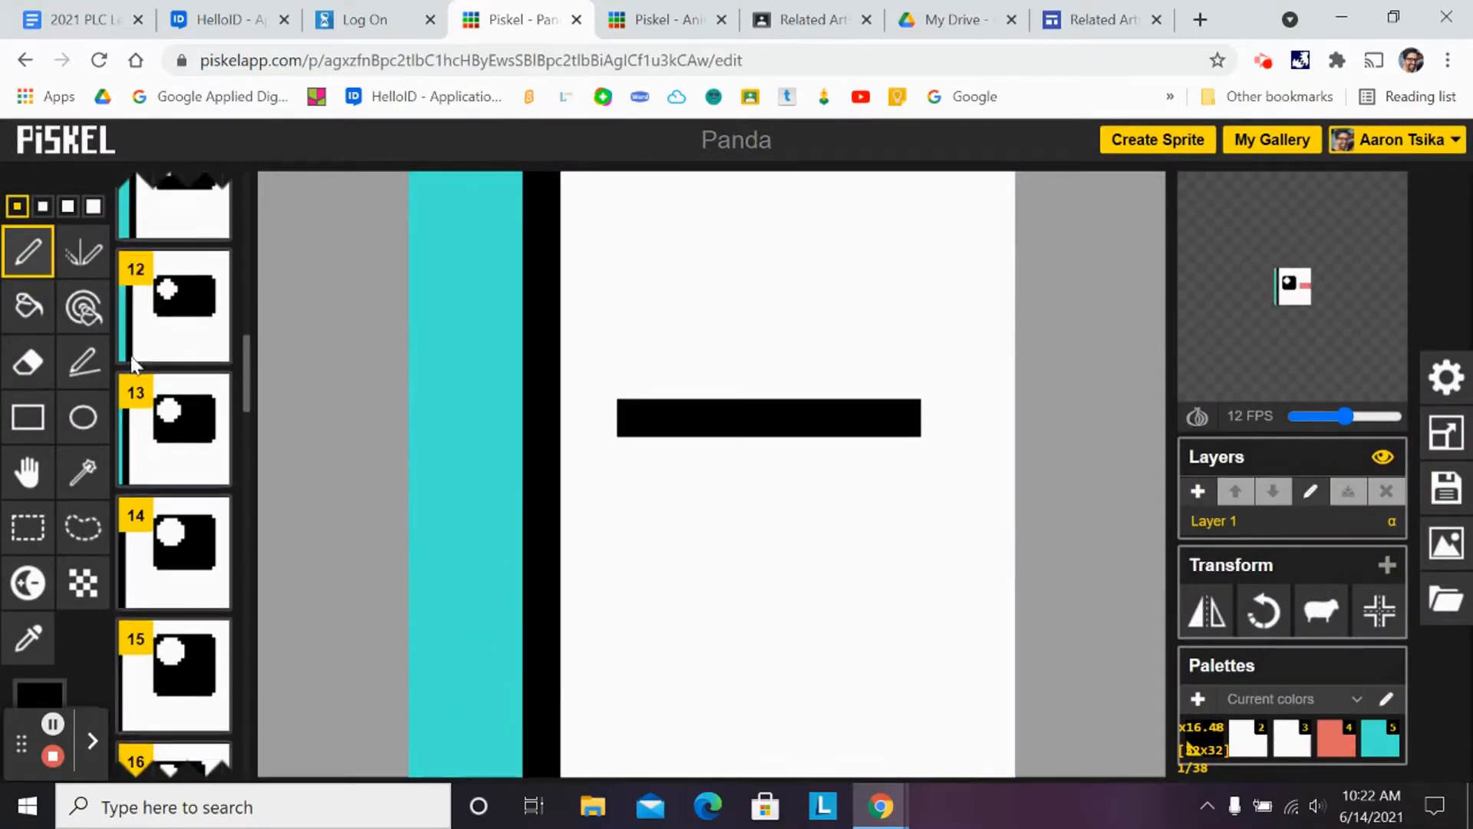
pyautogui.scroll(-15, 132, 356)
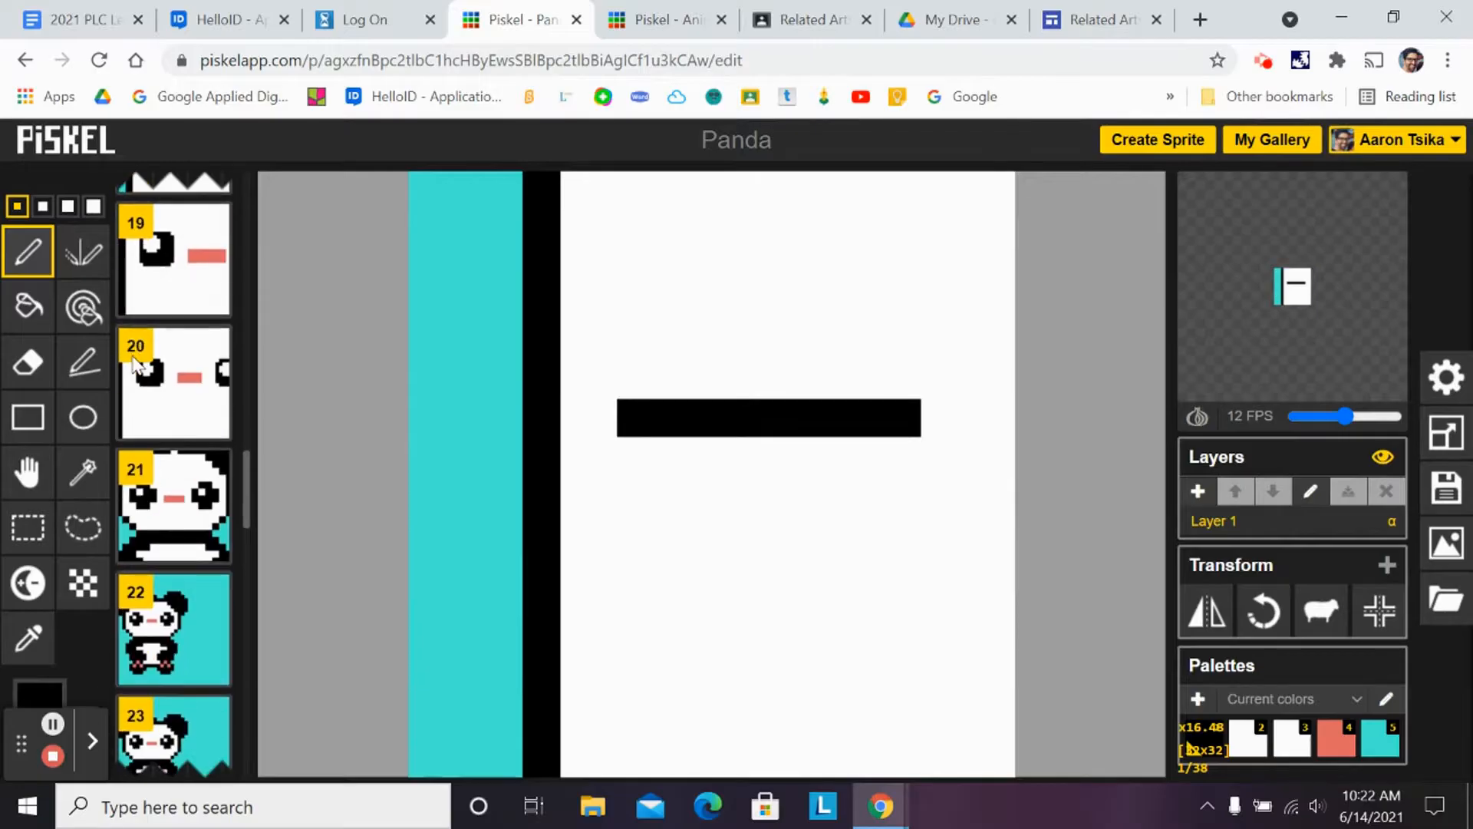
pyautogui.scroll(-15, 131, 356)
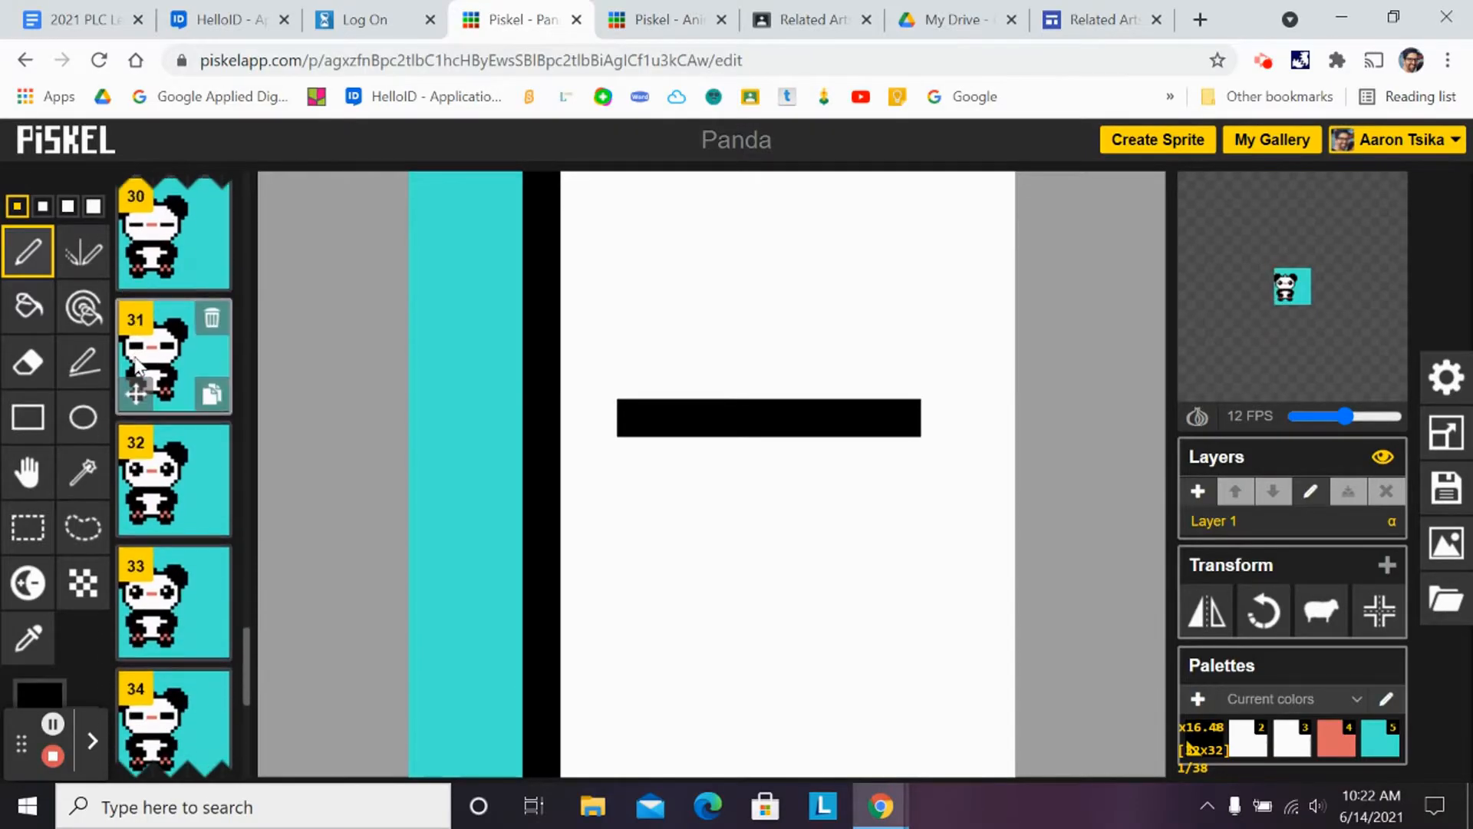
pyautogui.scroll(-2, 135, 356)
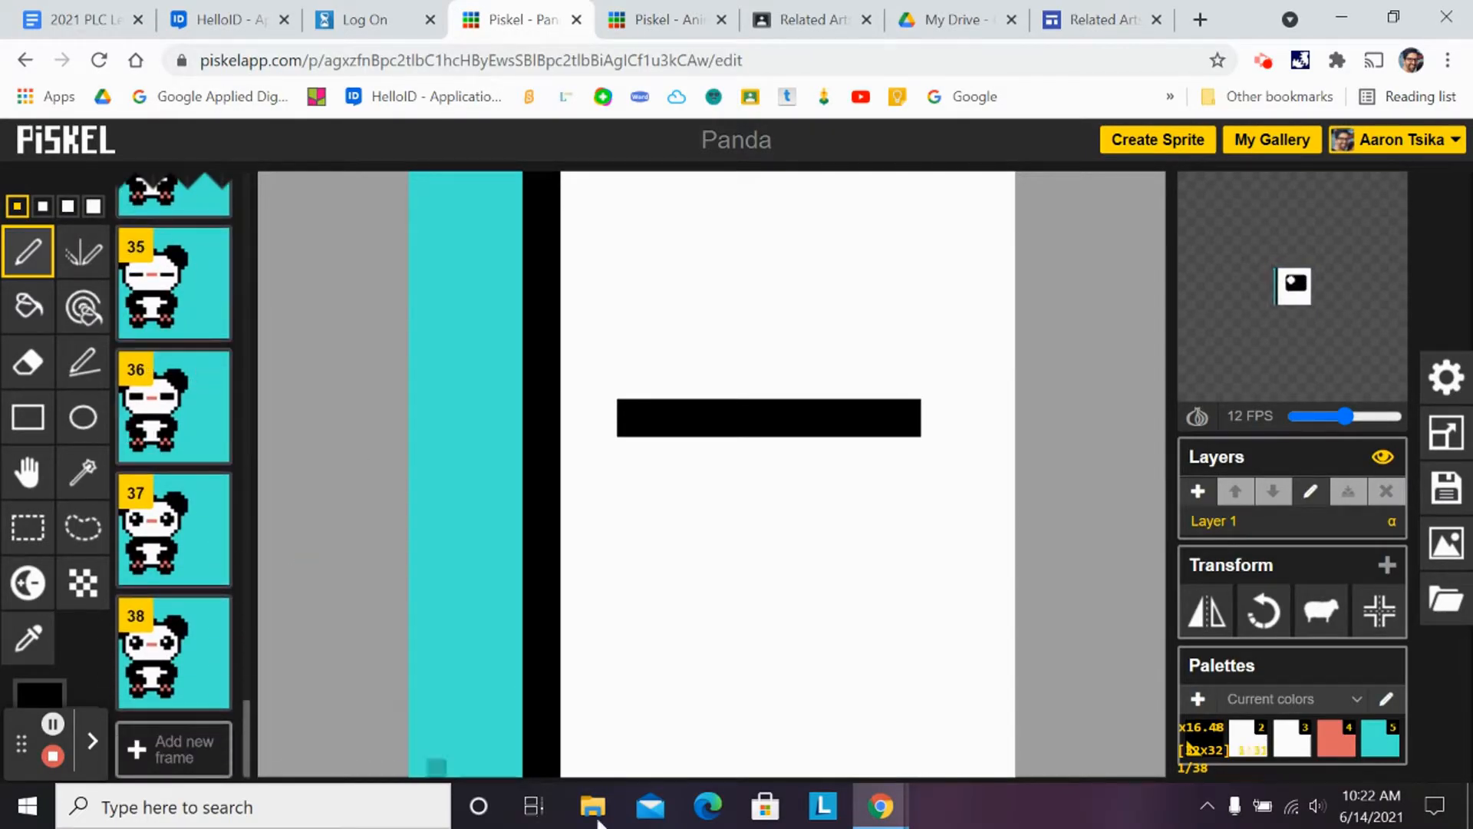
# Play the Panda animation in the separate preview window, then close it
pyautogui.scroll(3, 668, 590)
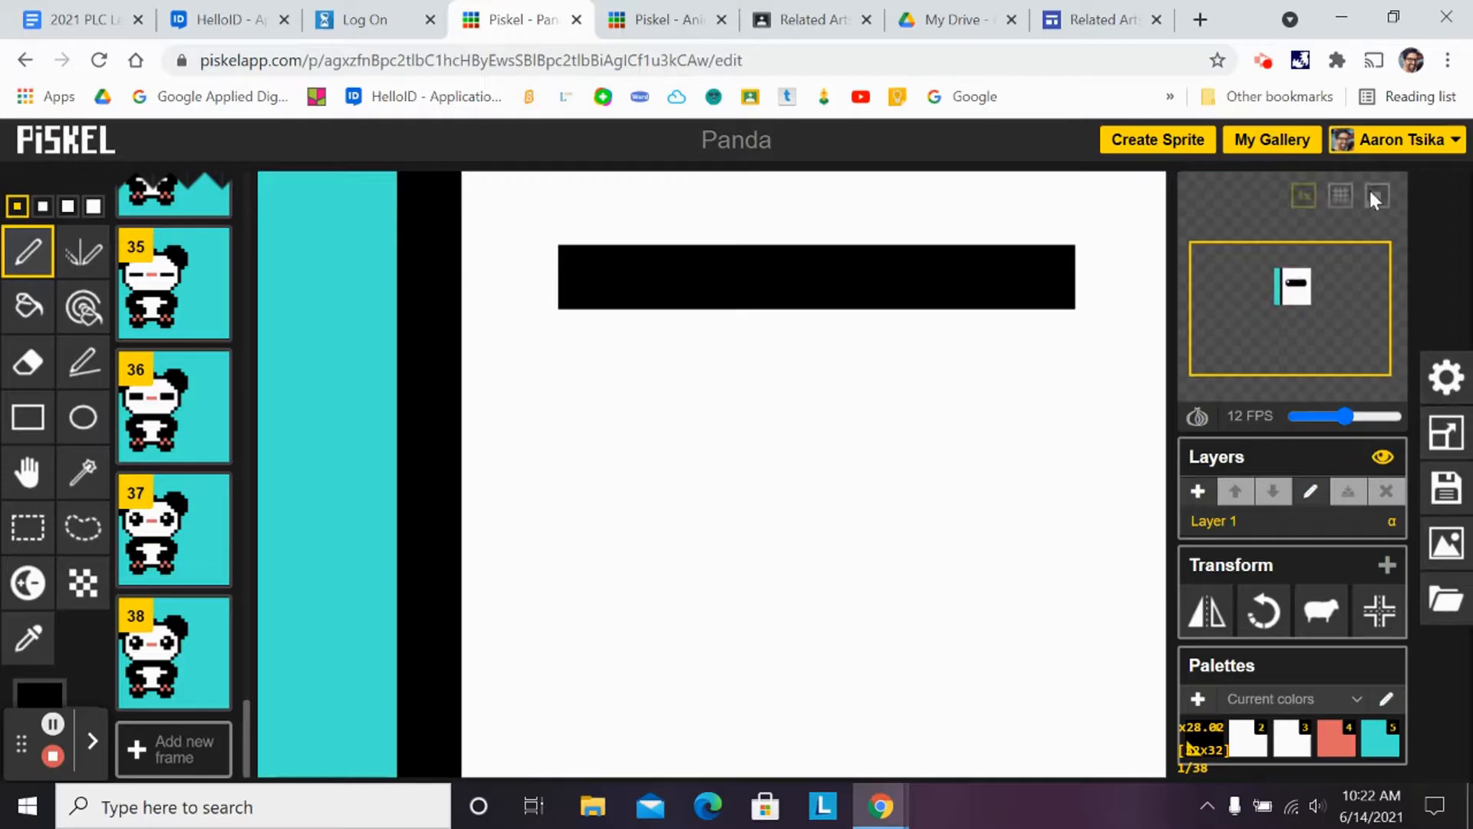
pyautogui.click(1377, 196)
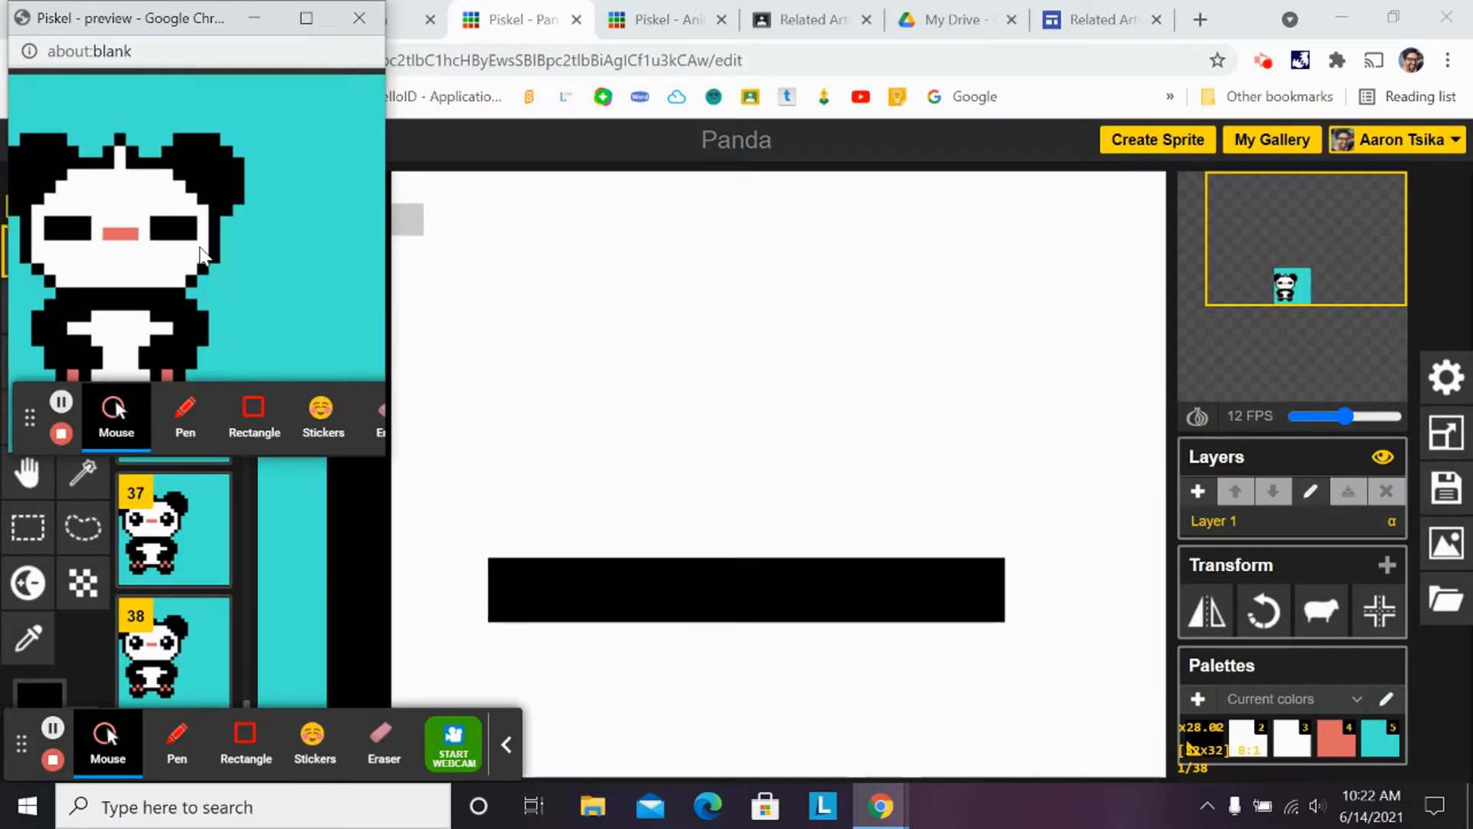
pyautogui.click(370, 23)
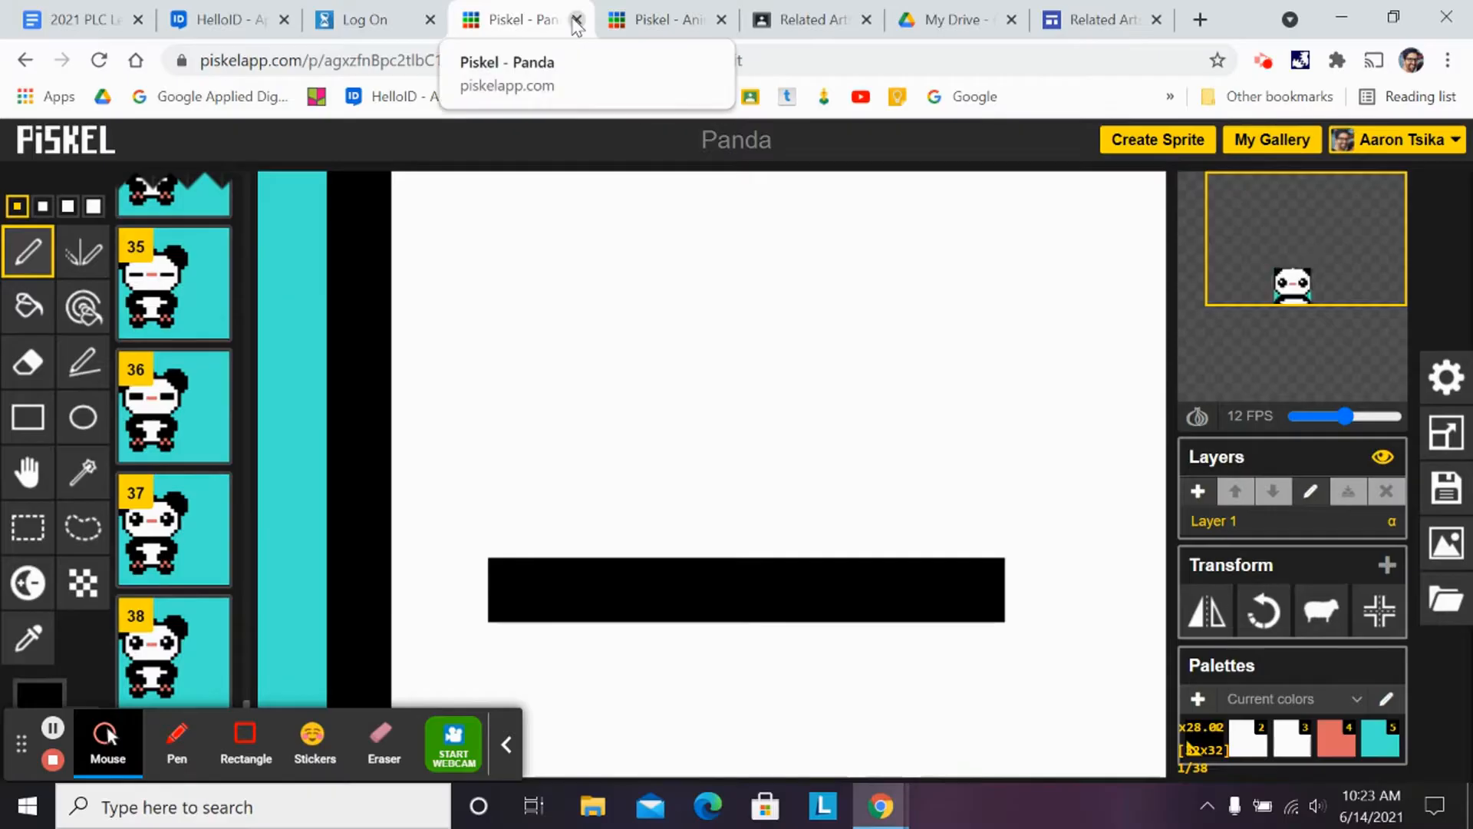
# Return to the Piskel home page and look at the other example sprites
pyautogui.click(25, 61)
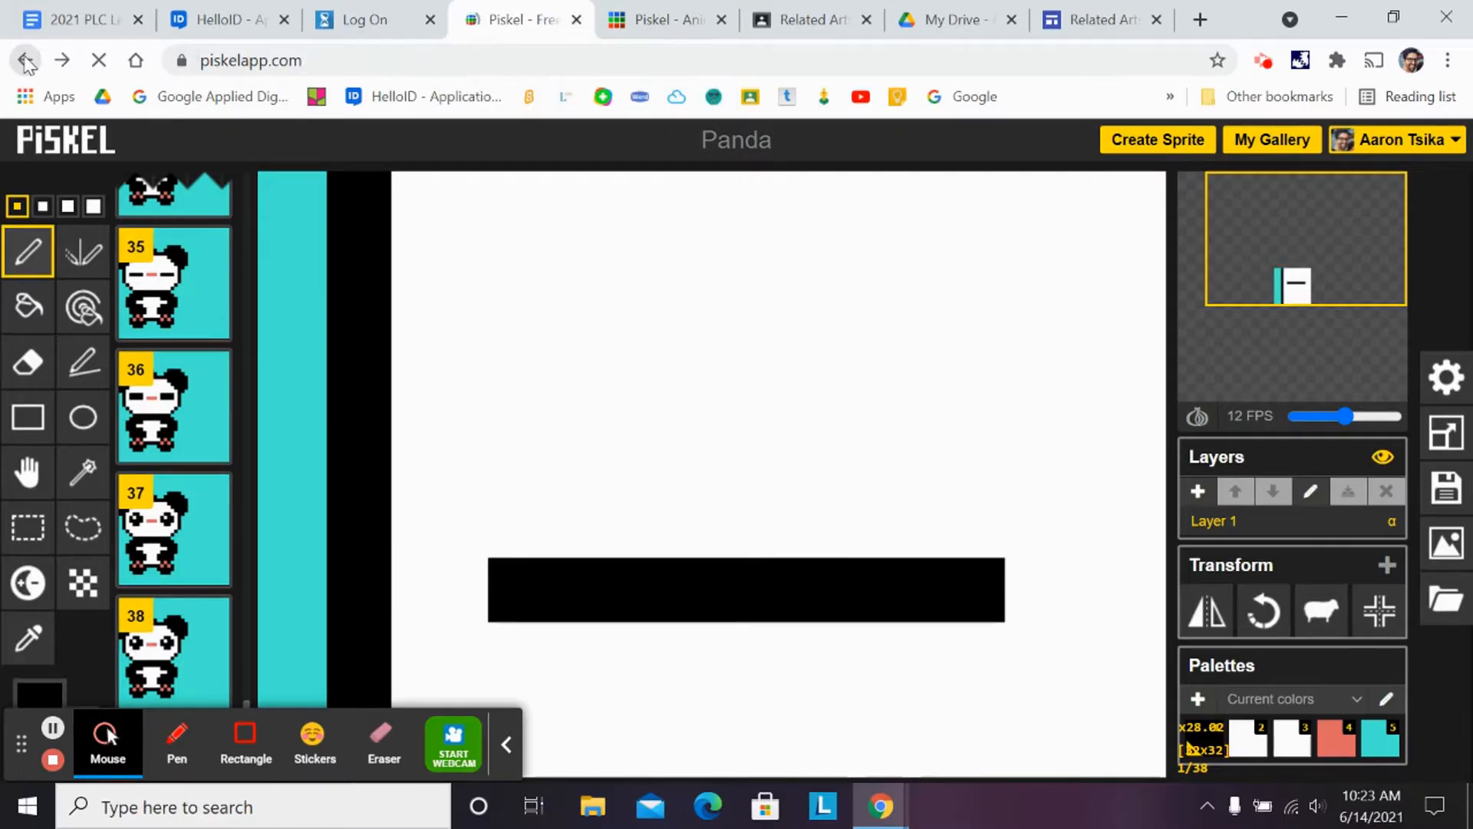
pyautogui.scroll(3, 1209, 485)
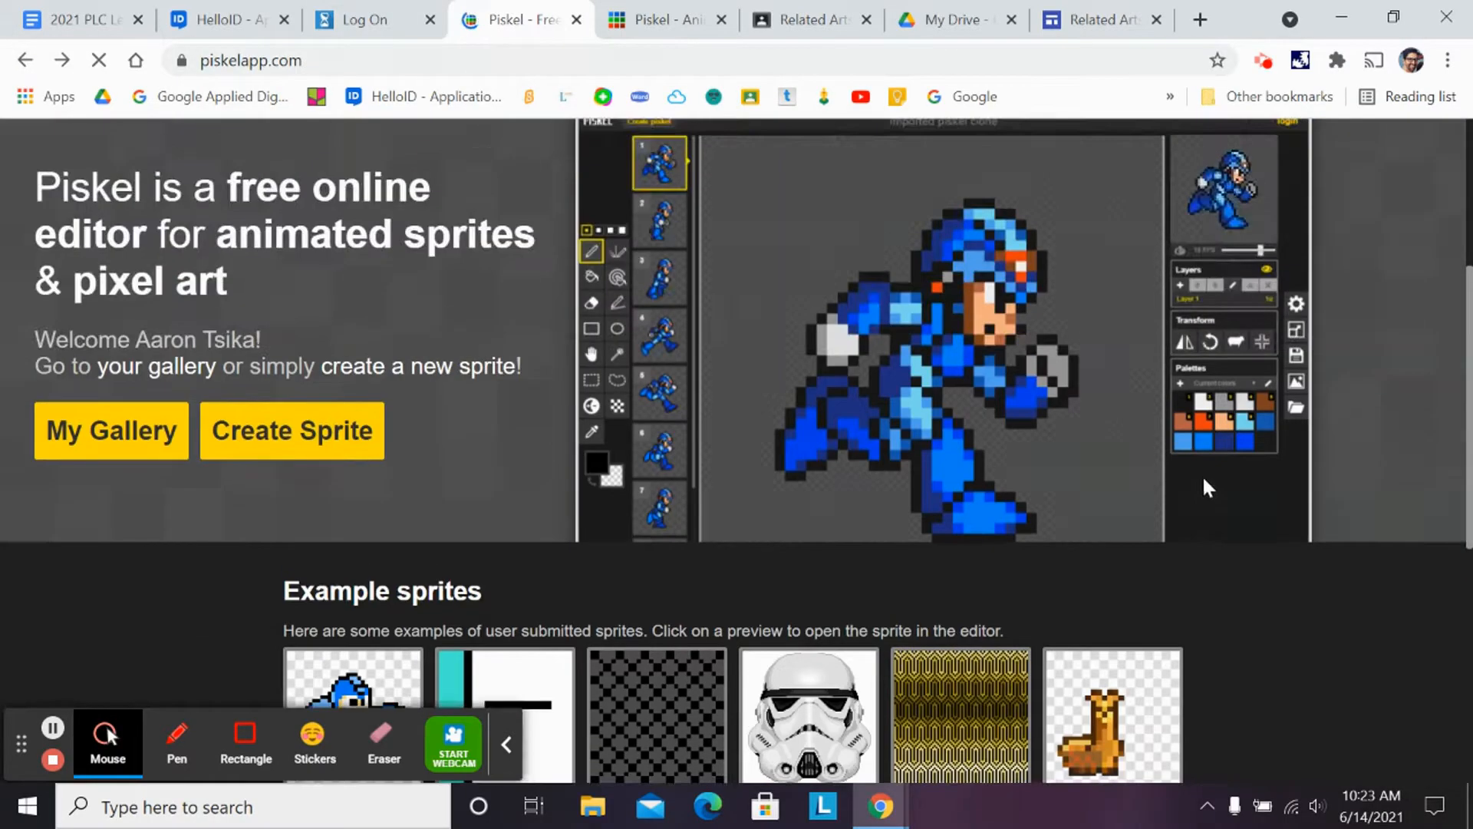
pyautogui.scroll(-5, 1286, 560)
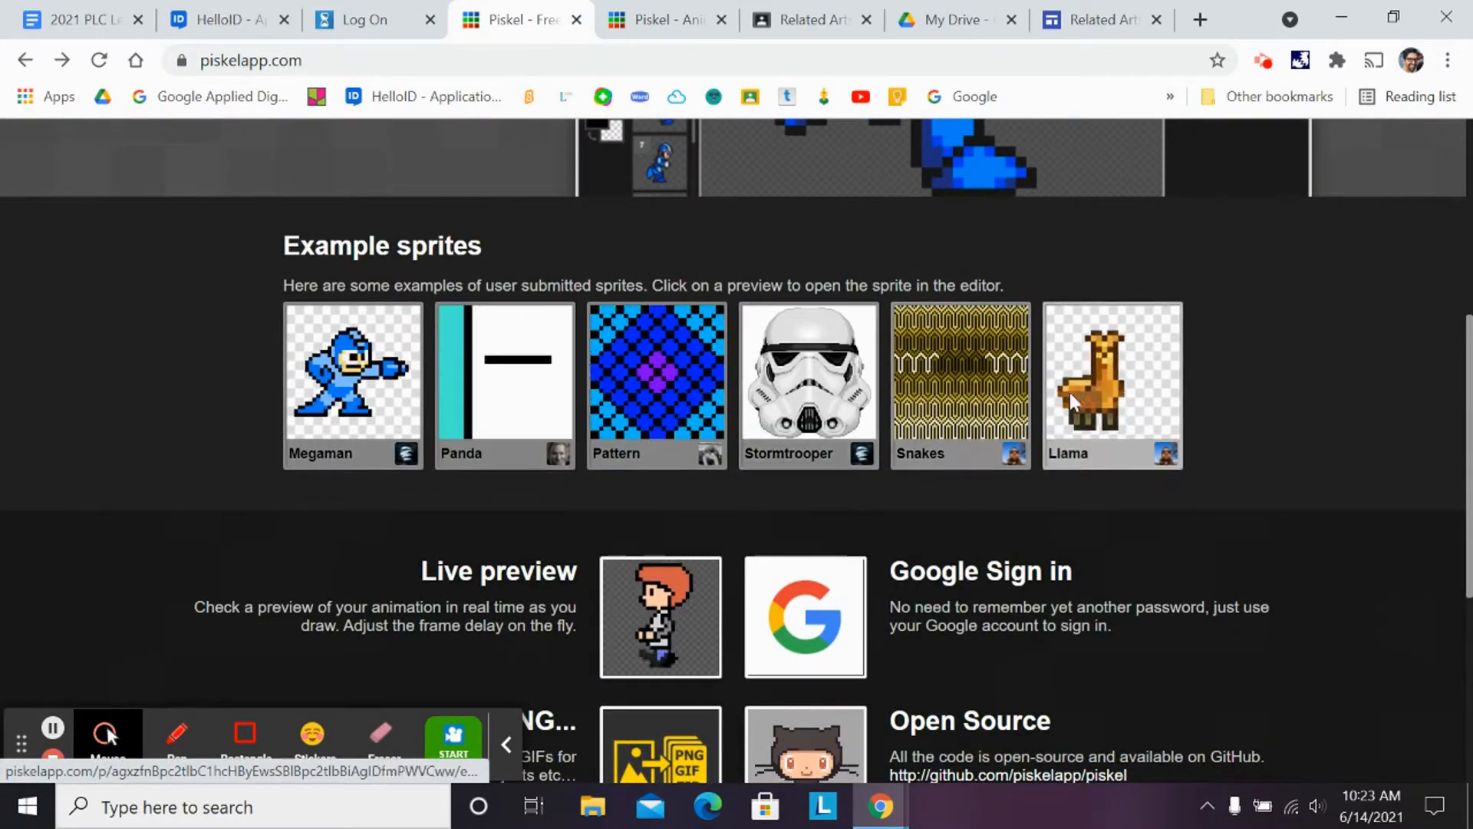
# Look over the home page's feature overview, example sprites and introduction
pyautogui.scroll(-4, 1149, 529)
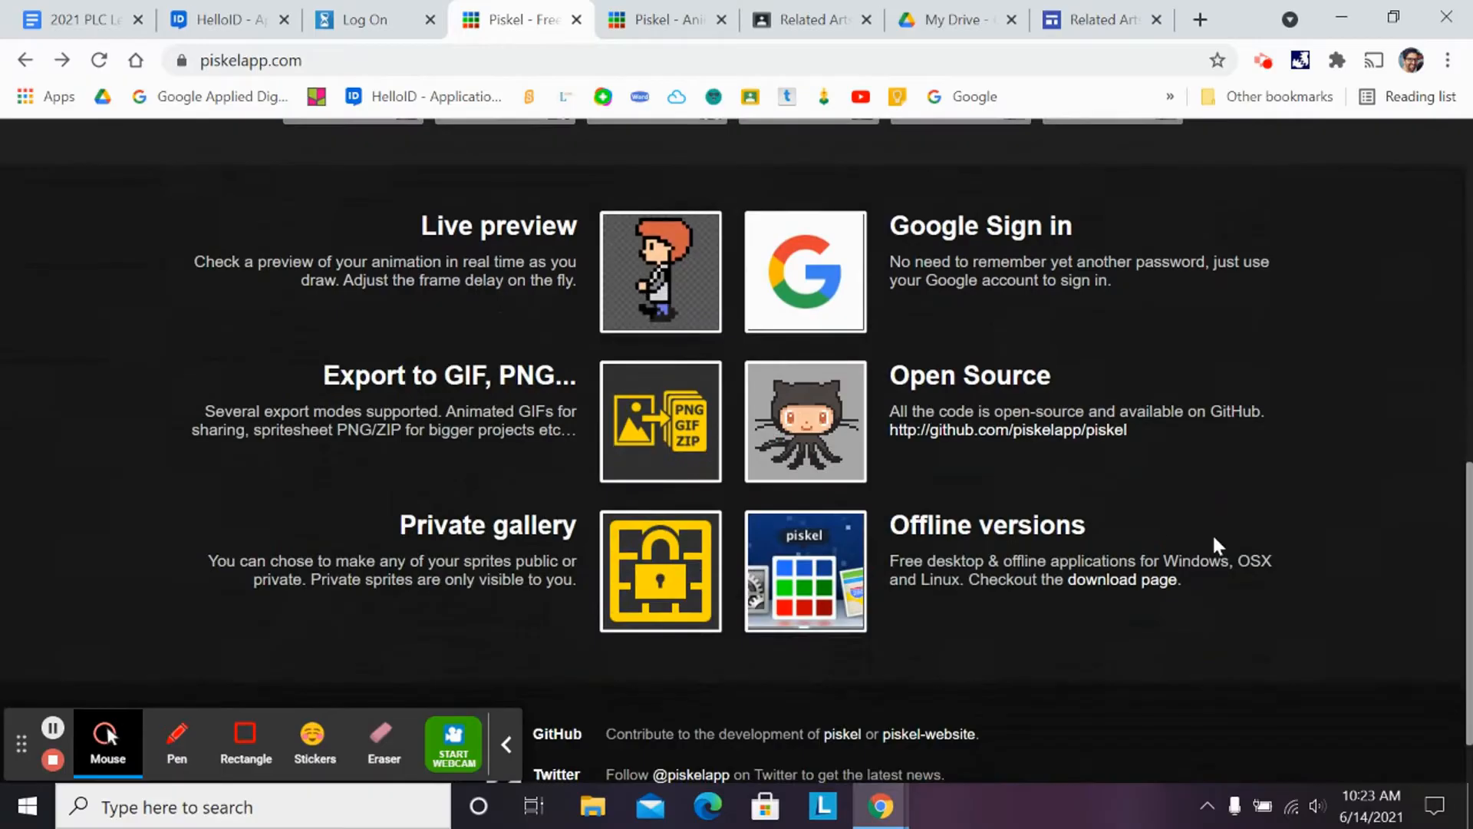
pyautogui.scroll(6, 1211, 535)
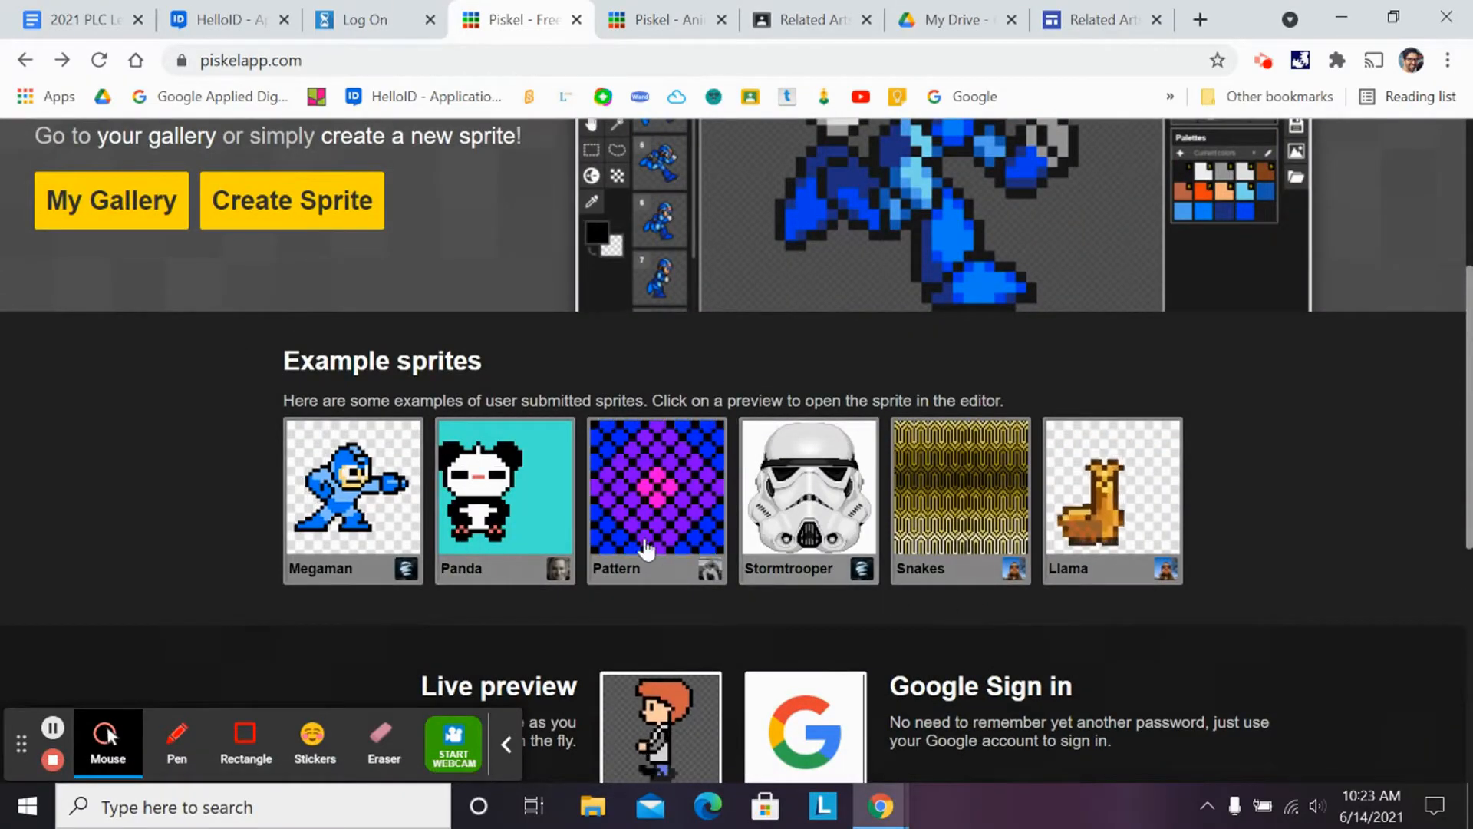
pyautogui.scroll(3, 646, 549)
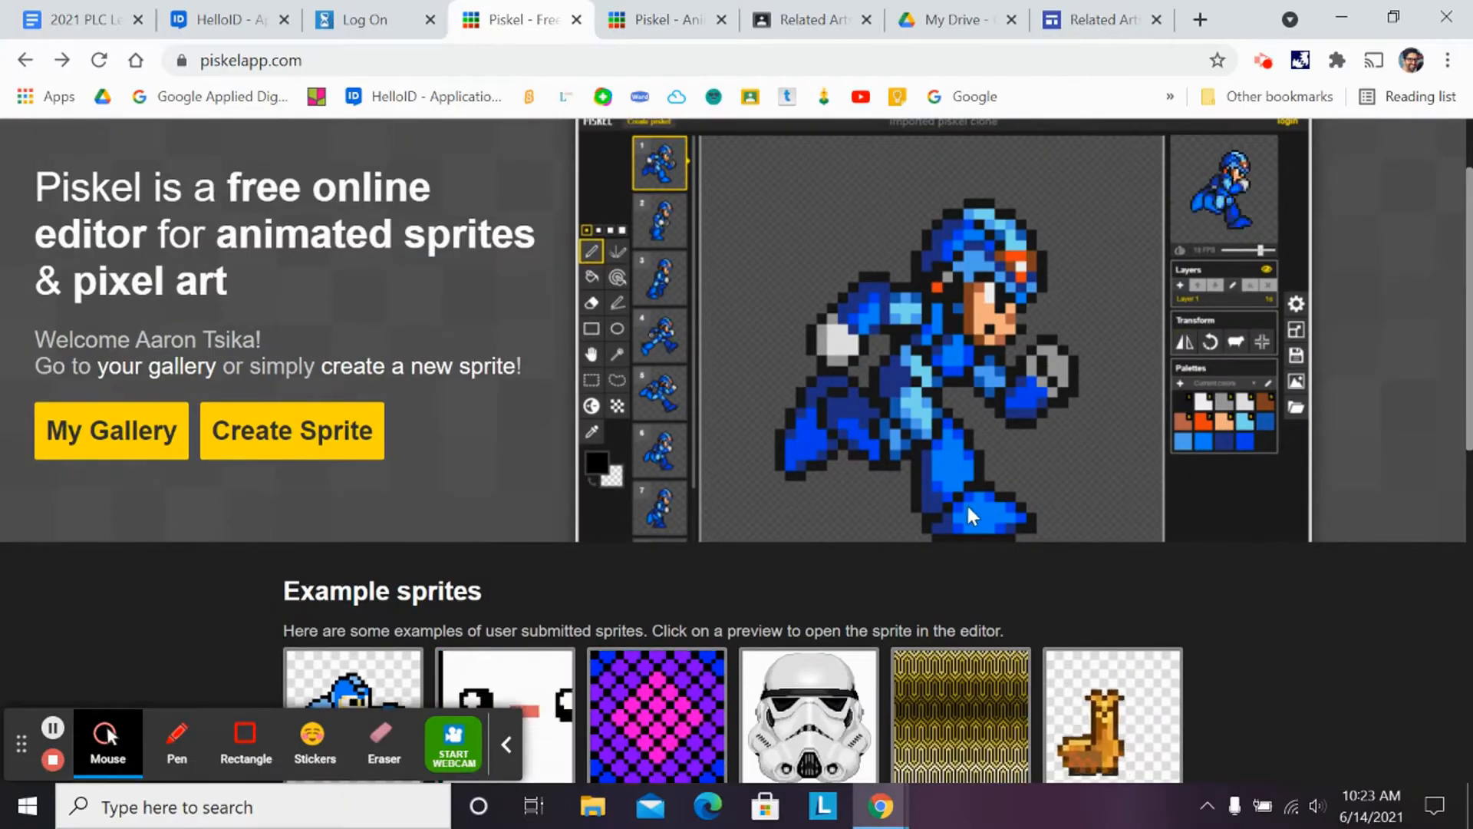
pyautogui.scroll(2, 965, 504)
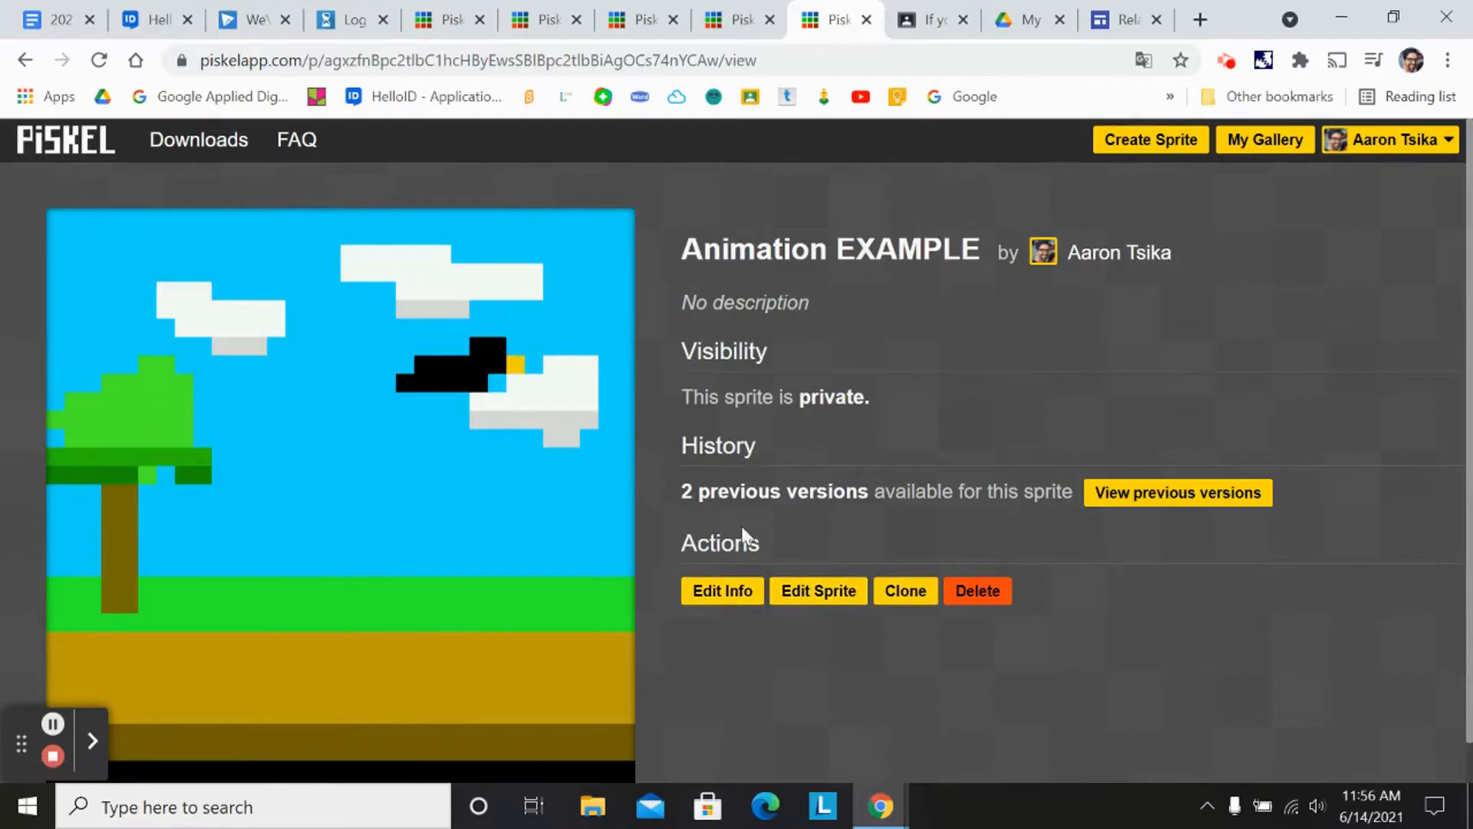
# Open the Animation EXAMPLE sprite in the editor and compare its PNG and GIF export options
pyautogui.click(791, 589)
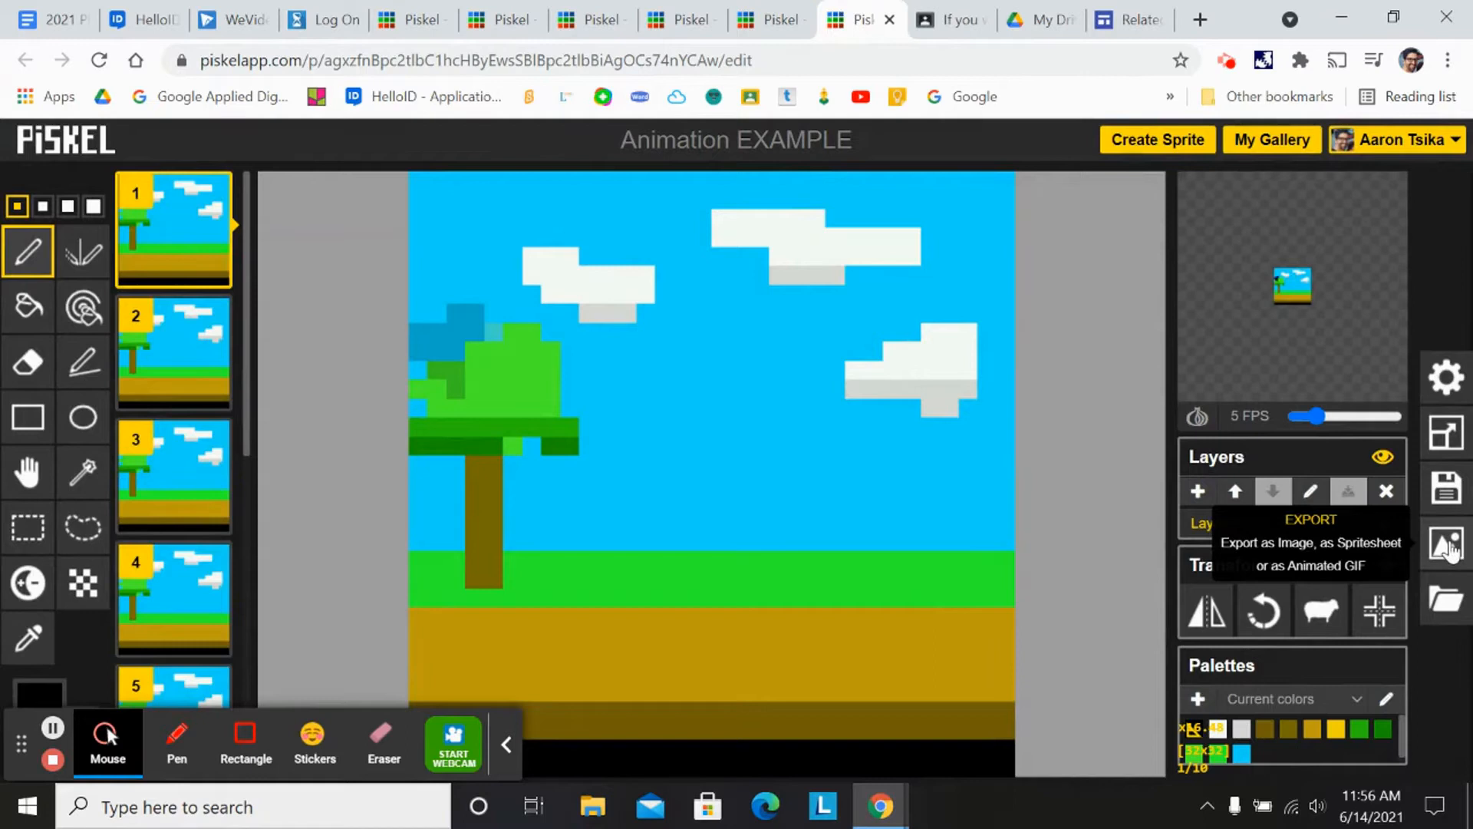
pyautogui.click(1444, 546)
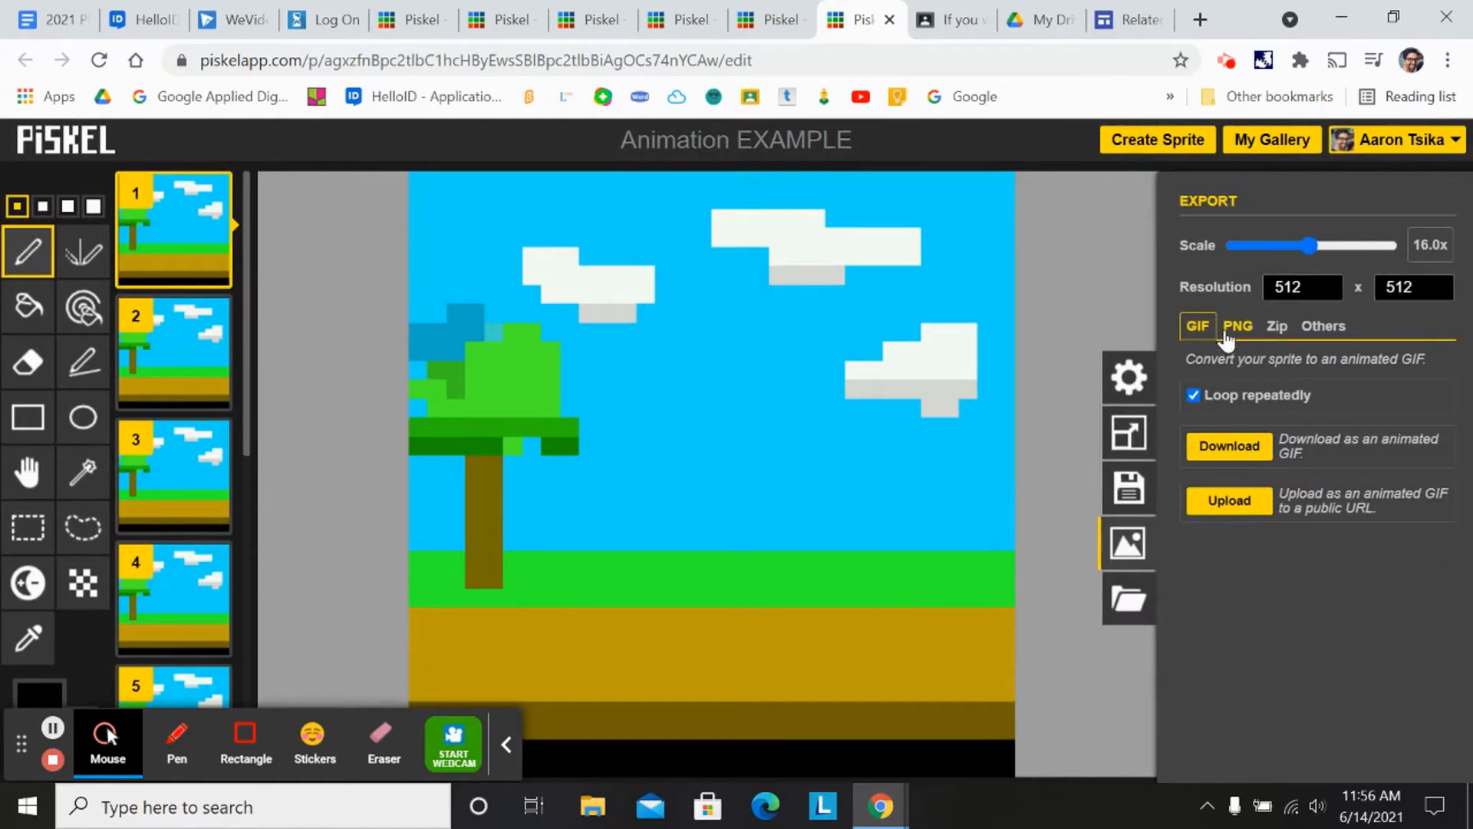
pyautogui.click(1238, 326)
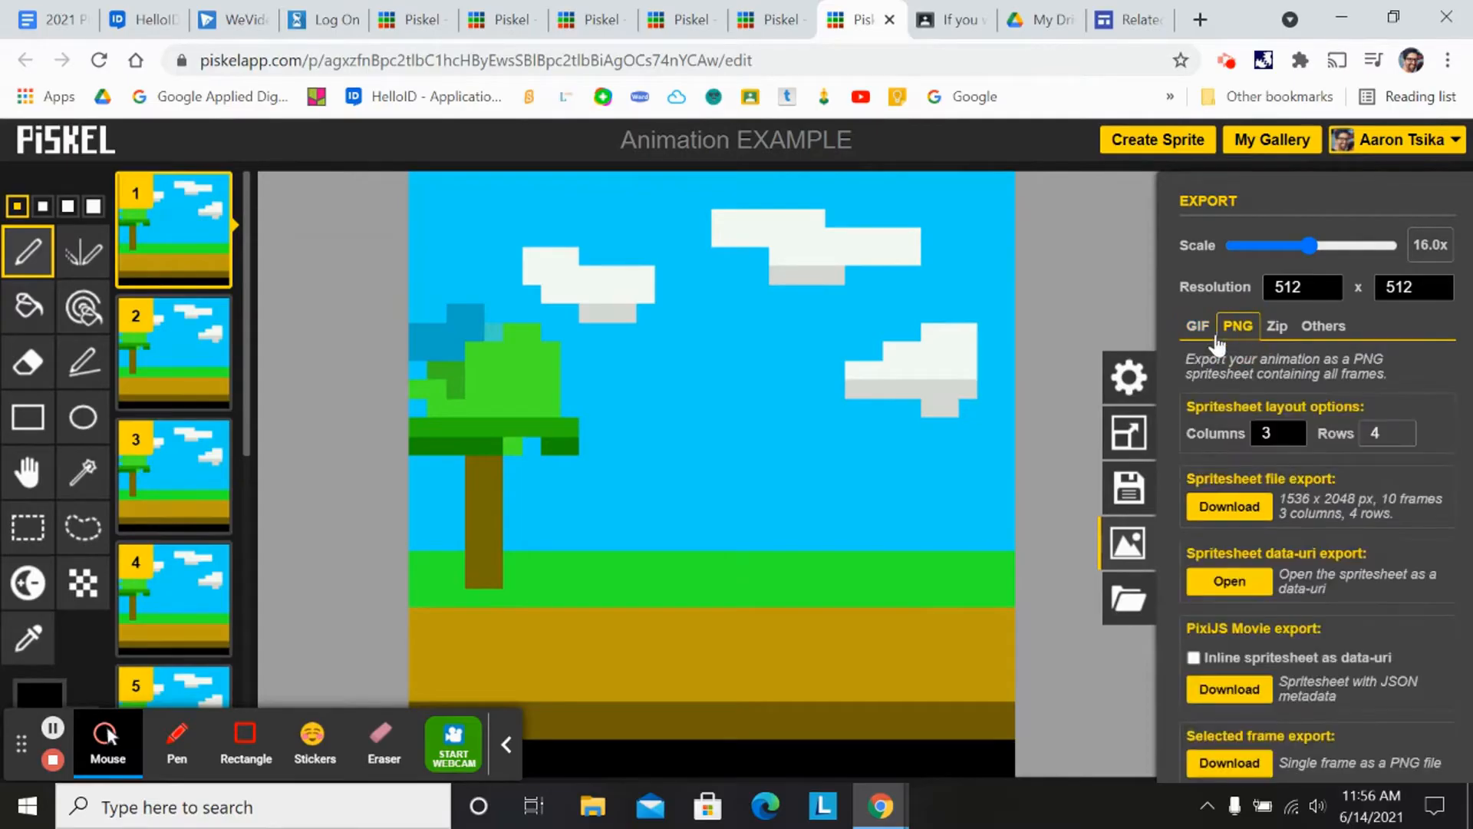
pyautogui.click(1200, 327)
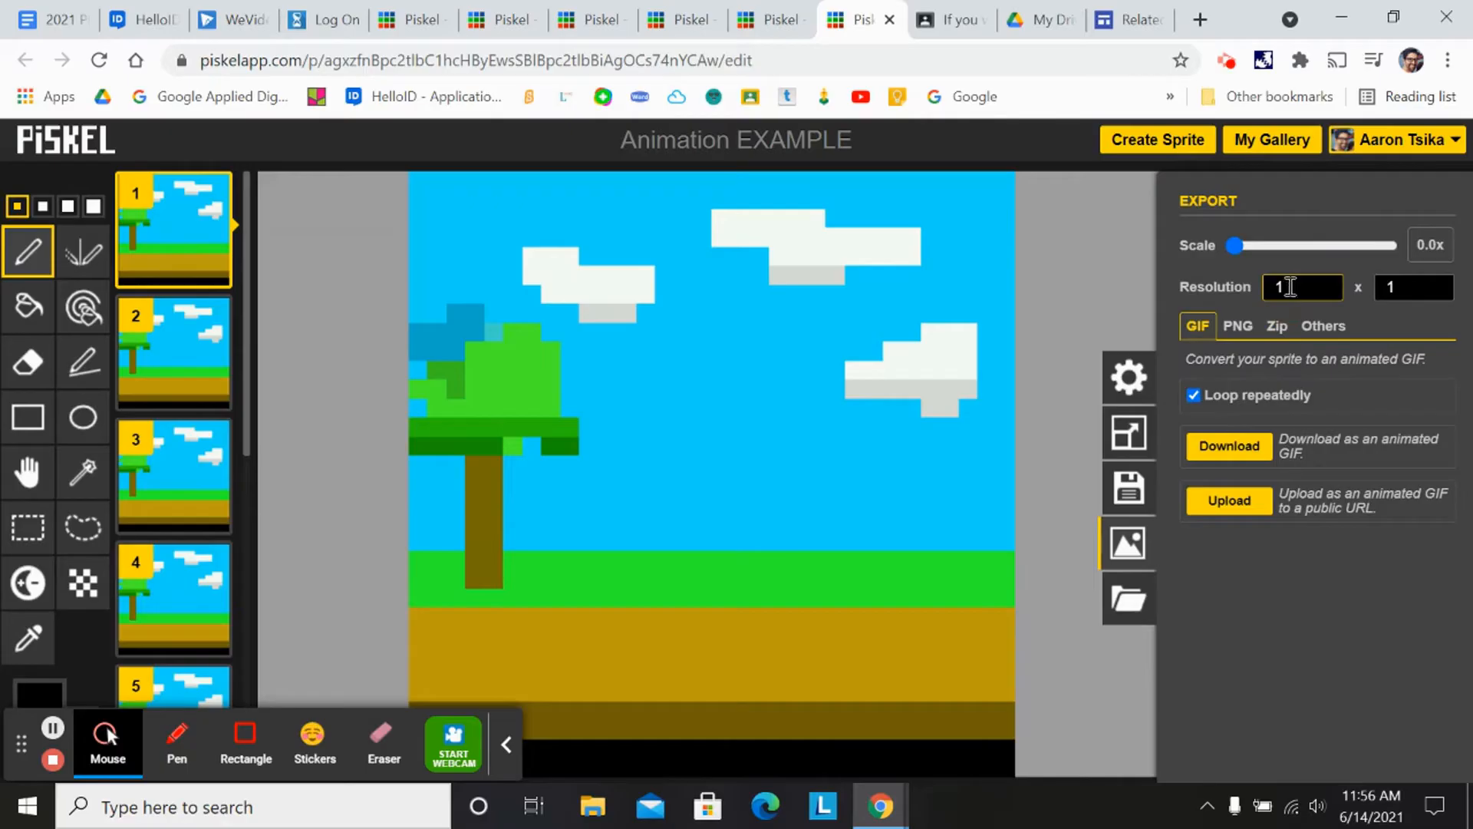
# Download the animation as a looping GIF at 10 x 10 resolution and place the file on the desktop
pyautogui.write('10')
pyautogui.click(1245, 447)
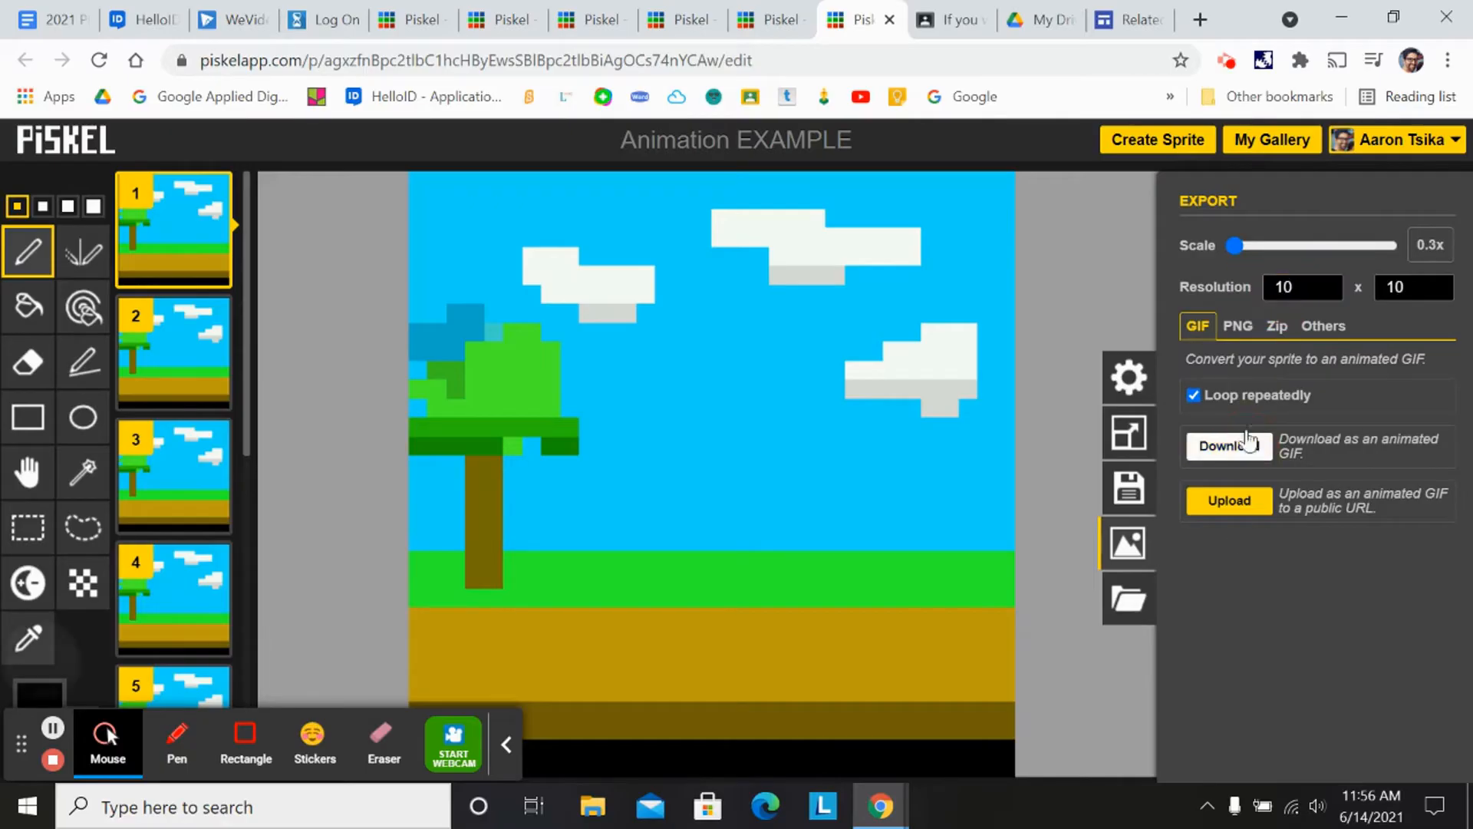
pyautogui.click(1393, 19)
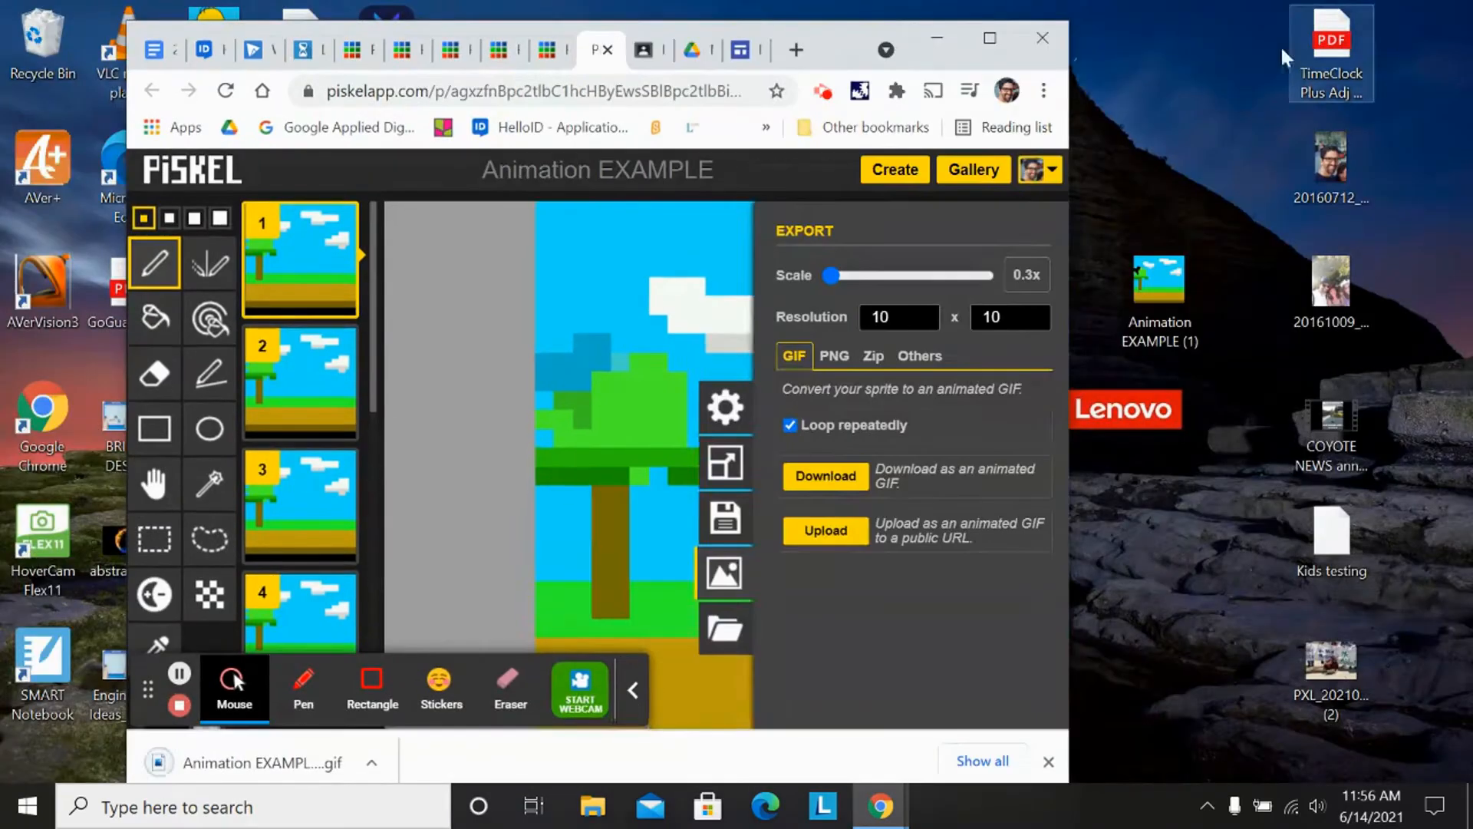
pyautogui.moveTo(165, 764); pyautogui.dragTo(1155, 464)
# View the 10 x 10 GIF from the desktop, close it and return to the maximized editor window
pyautogui.doubleClick(1167, 418)
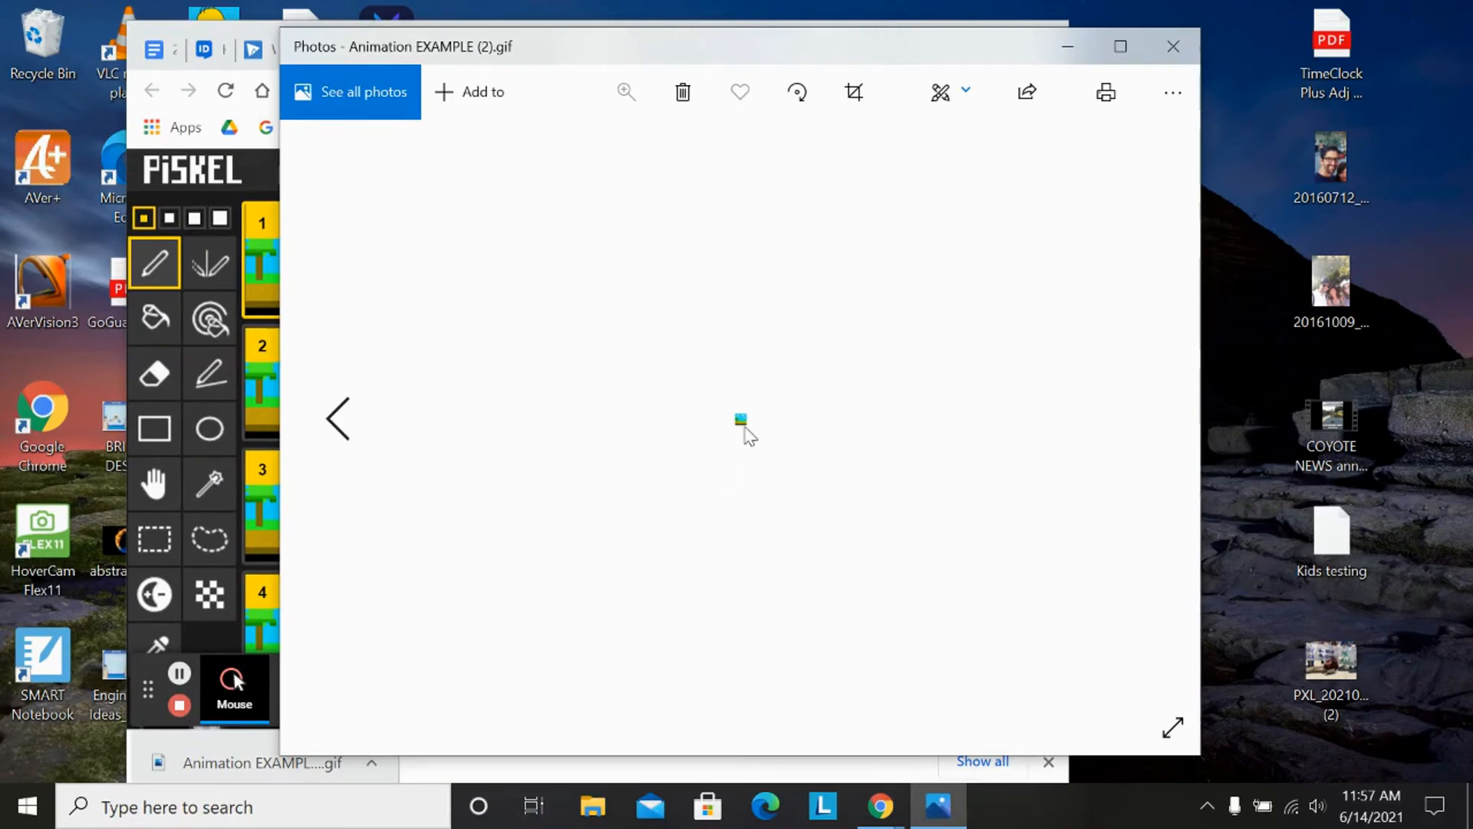
pyautogui.click(1177, 51)
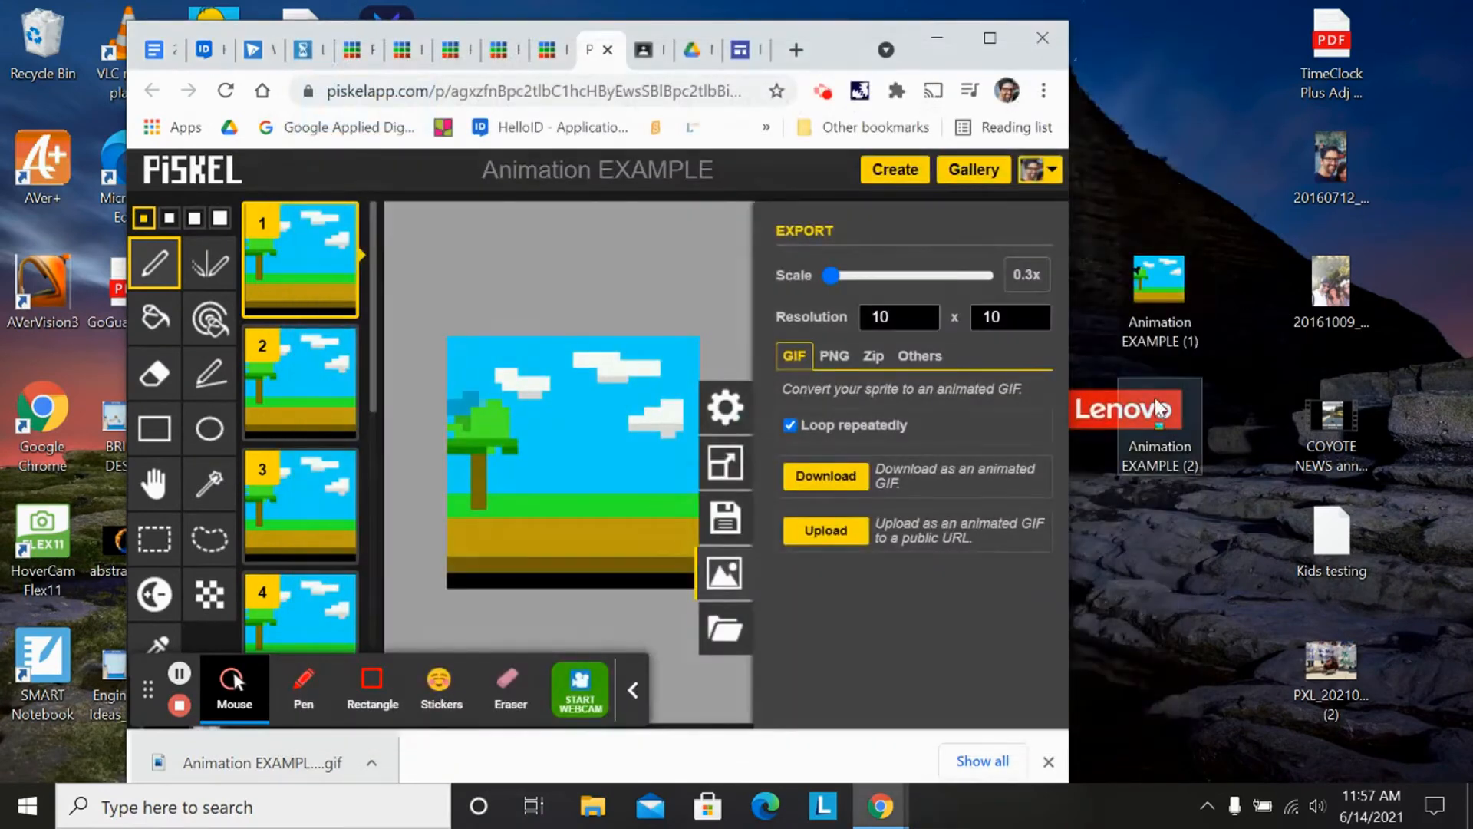
pyautogui.click(1048, 761)
pyautogui.click(990, 37)
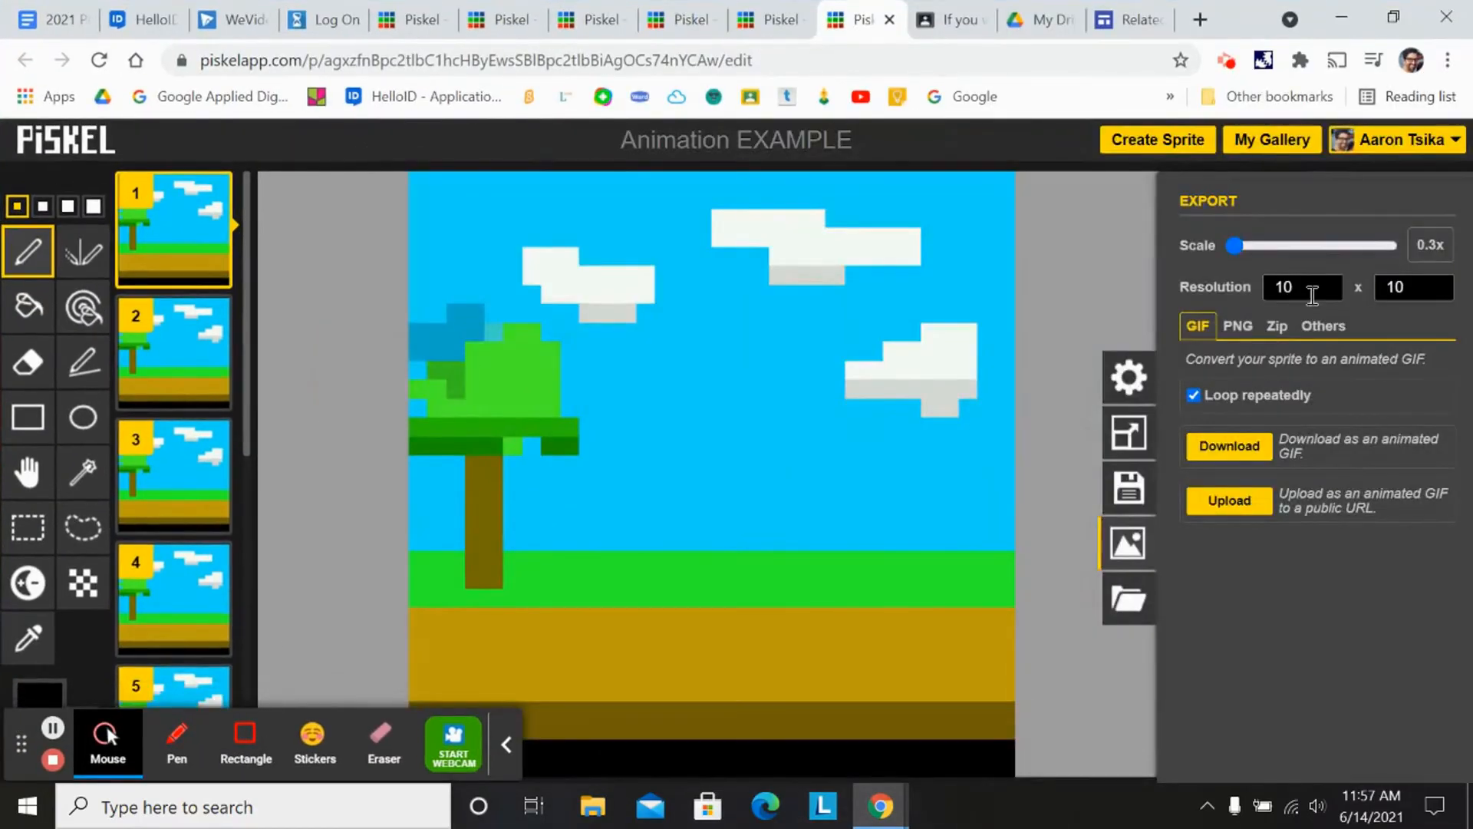
# Set the export resolution to 500 x 500, download the animated GIF and place it on the desktop
pyautogui.moveTo(1204, 289); pyautogui.dragTo(1205, 289)
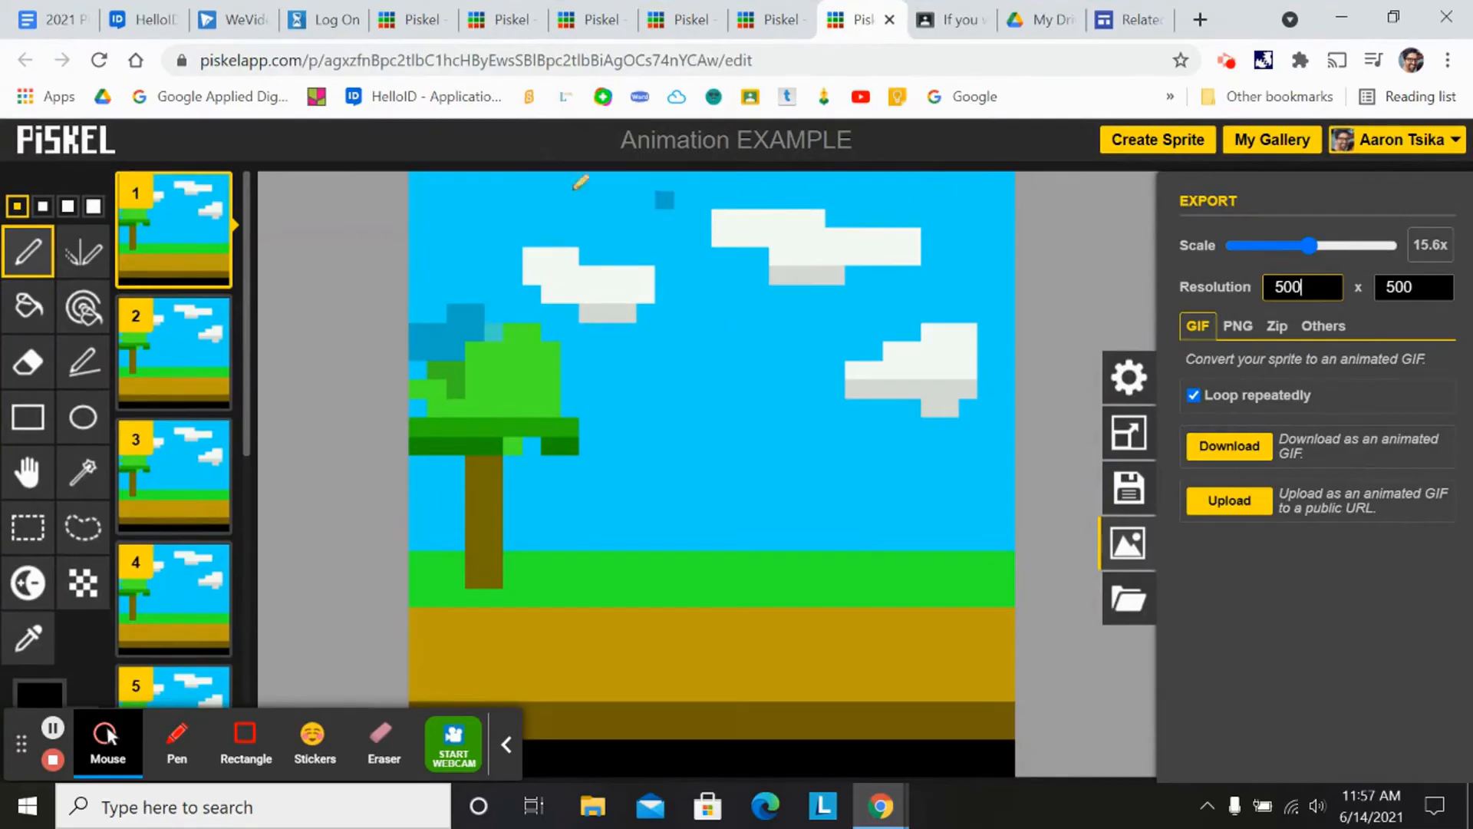
pyautogui.click(1230, 446)
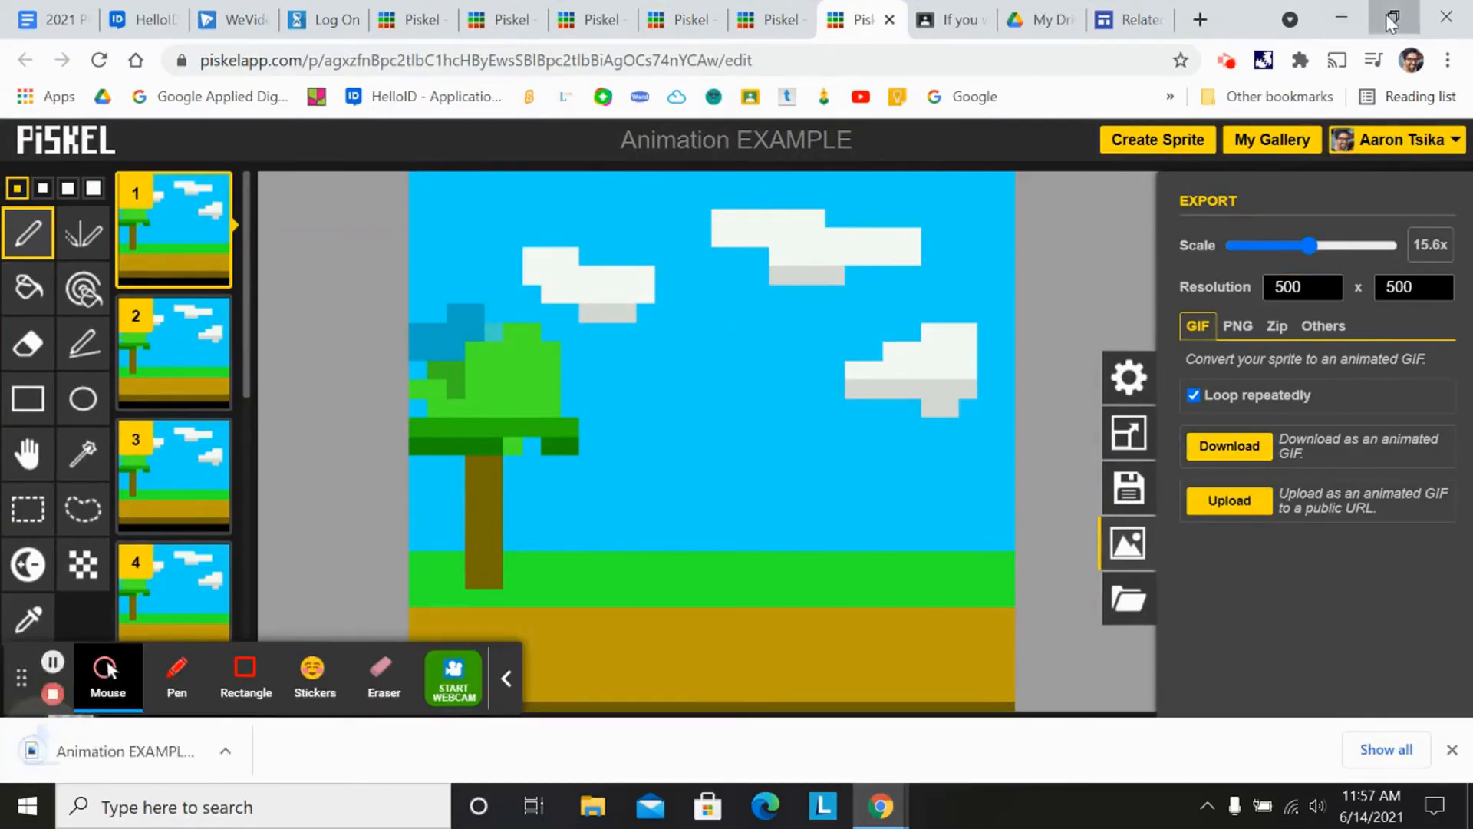
pyautogui.click(1393, 17)
pyautogui.moveTo(238, 767); pyautogui.dragTo(1162, 540)
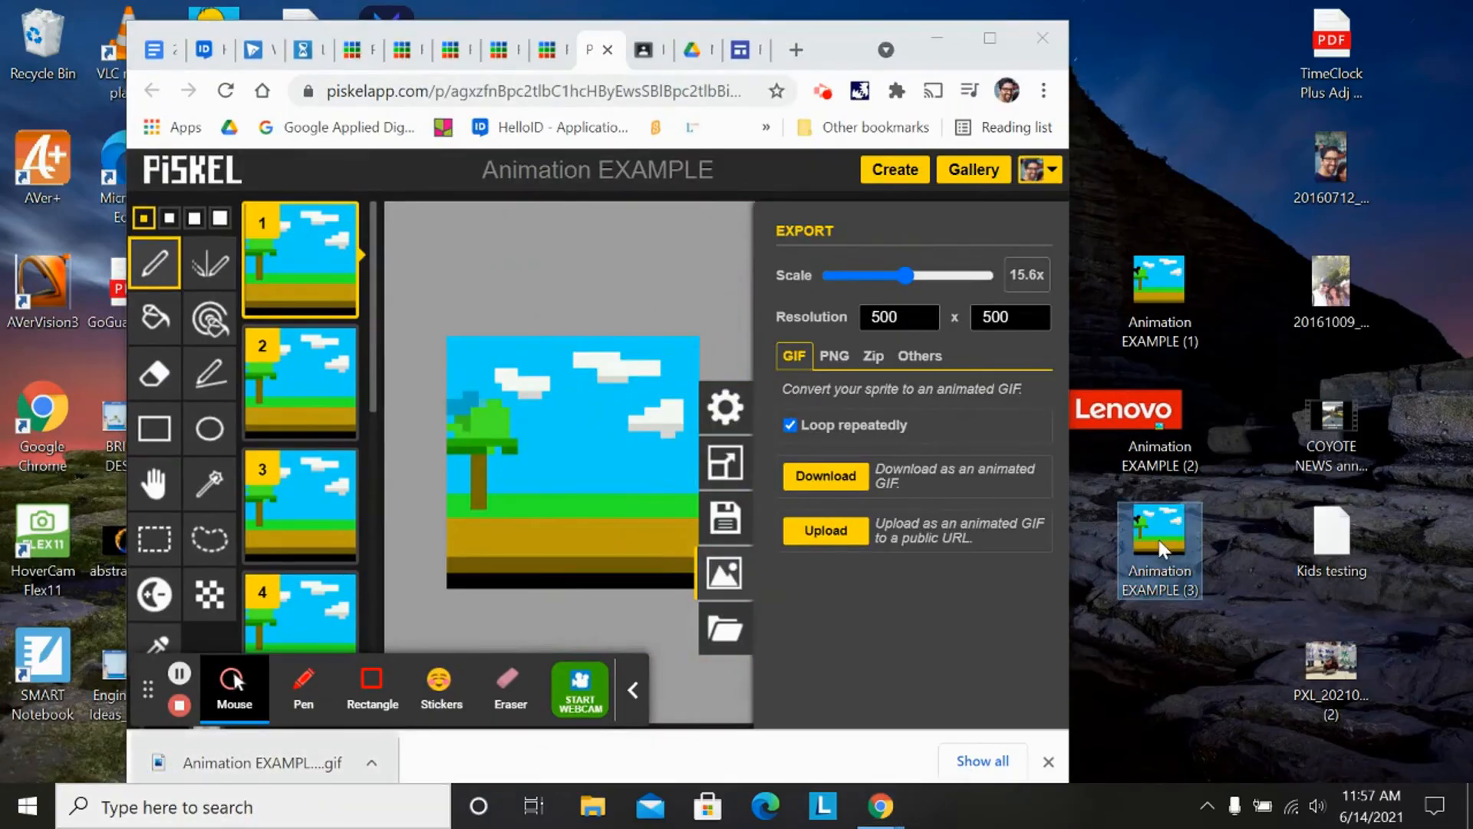
# Watch the 500 x 500 GIF from the desktop and close the viewer
pyautogui.doubleClick(1158, 541)
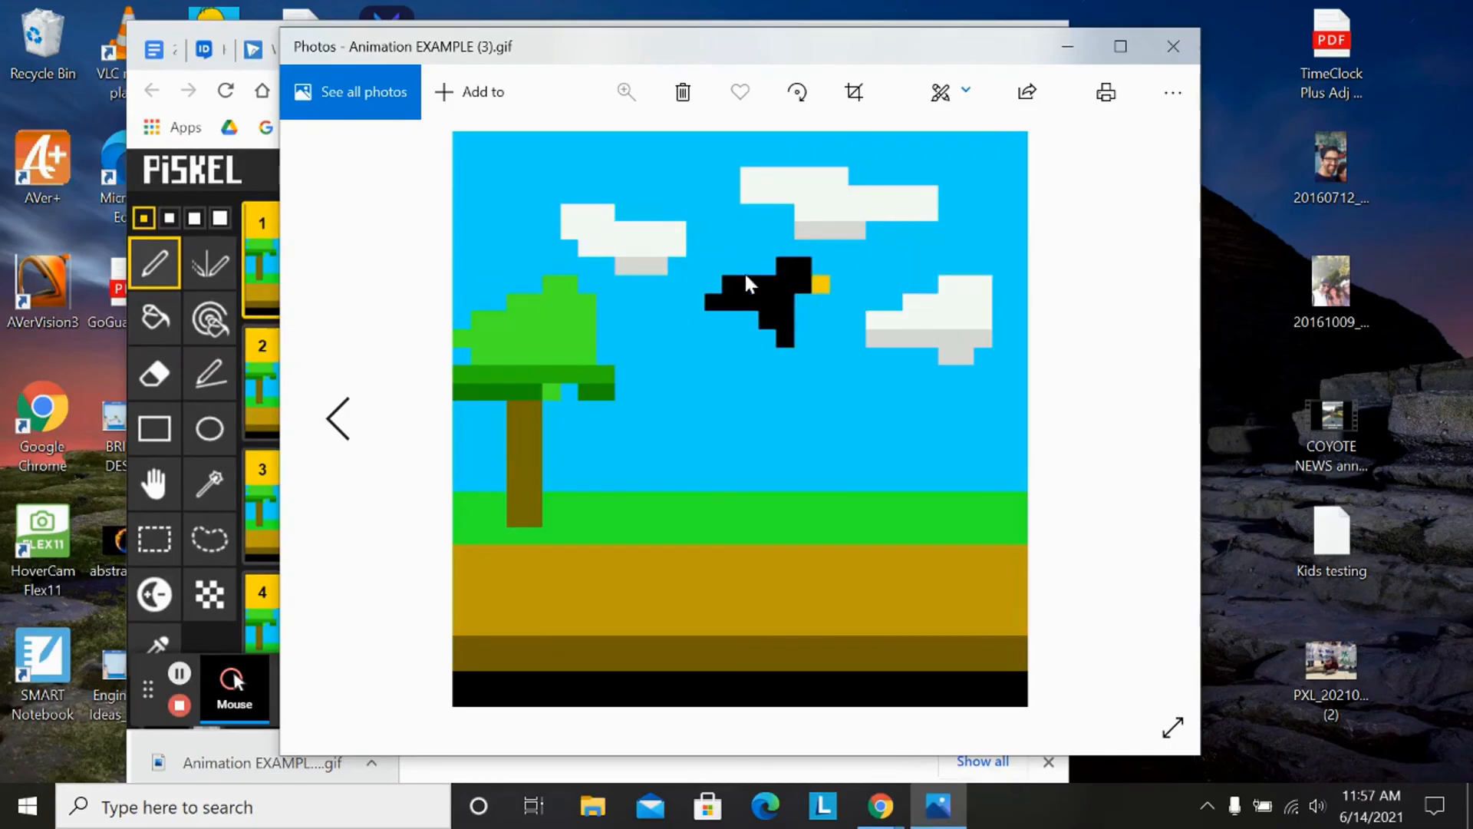
pyautogui.click(1174, 46)
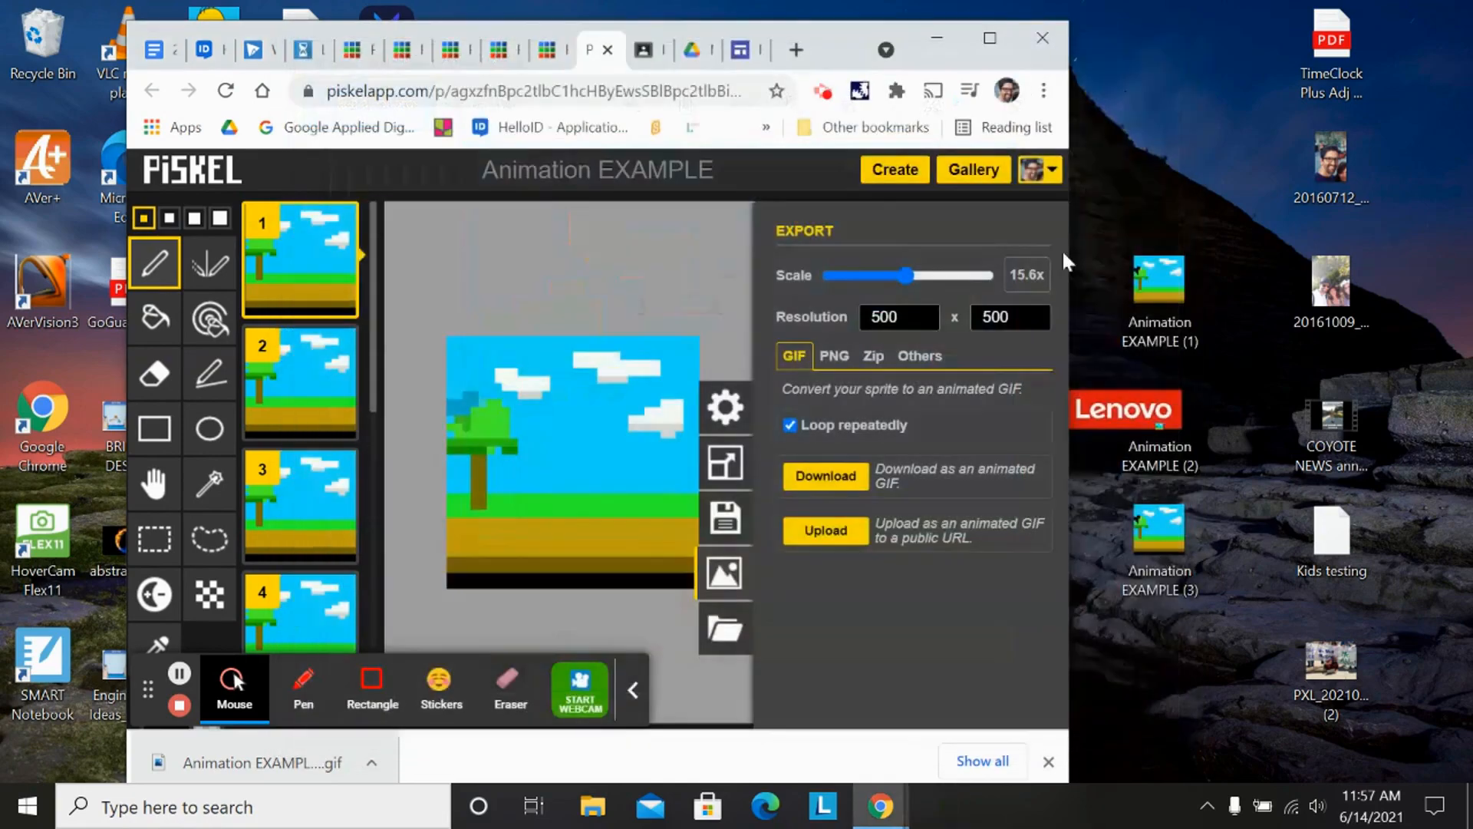